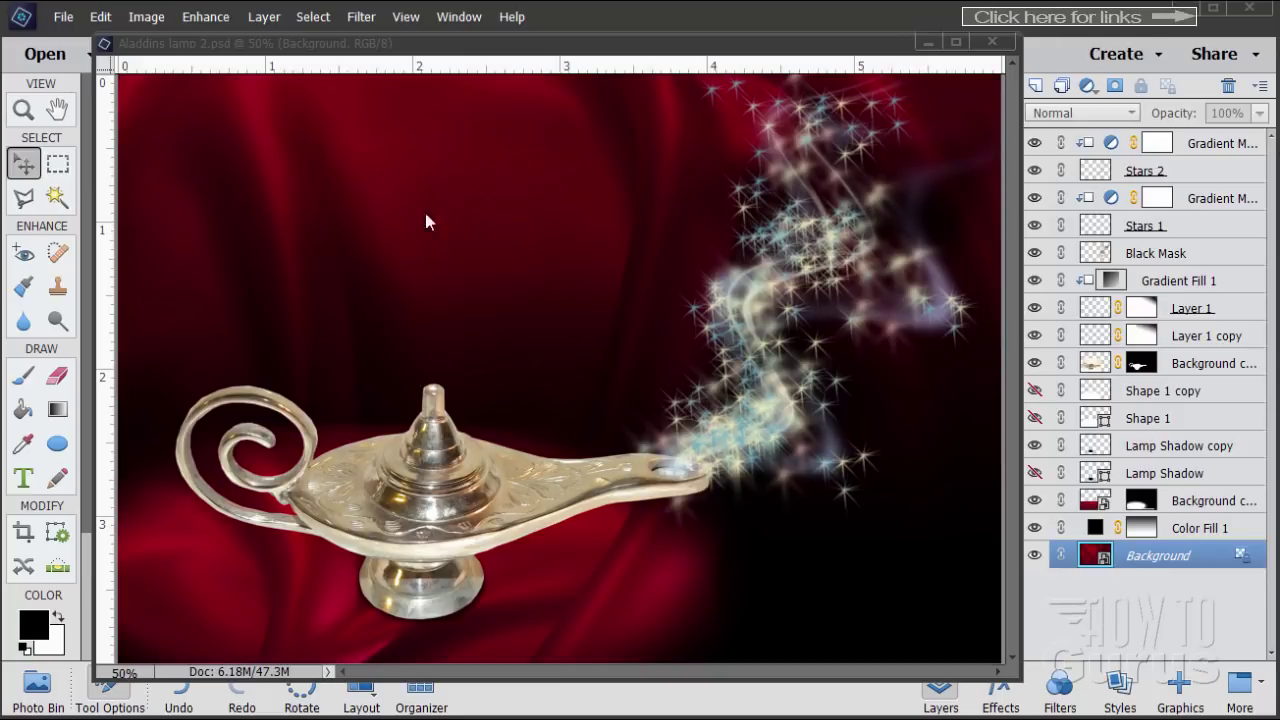
- Close the Aladdins lamp 2.psd document, leaving the workspace empty
{"action": "left_click", "coordinate": [455, 45]}
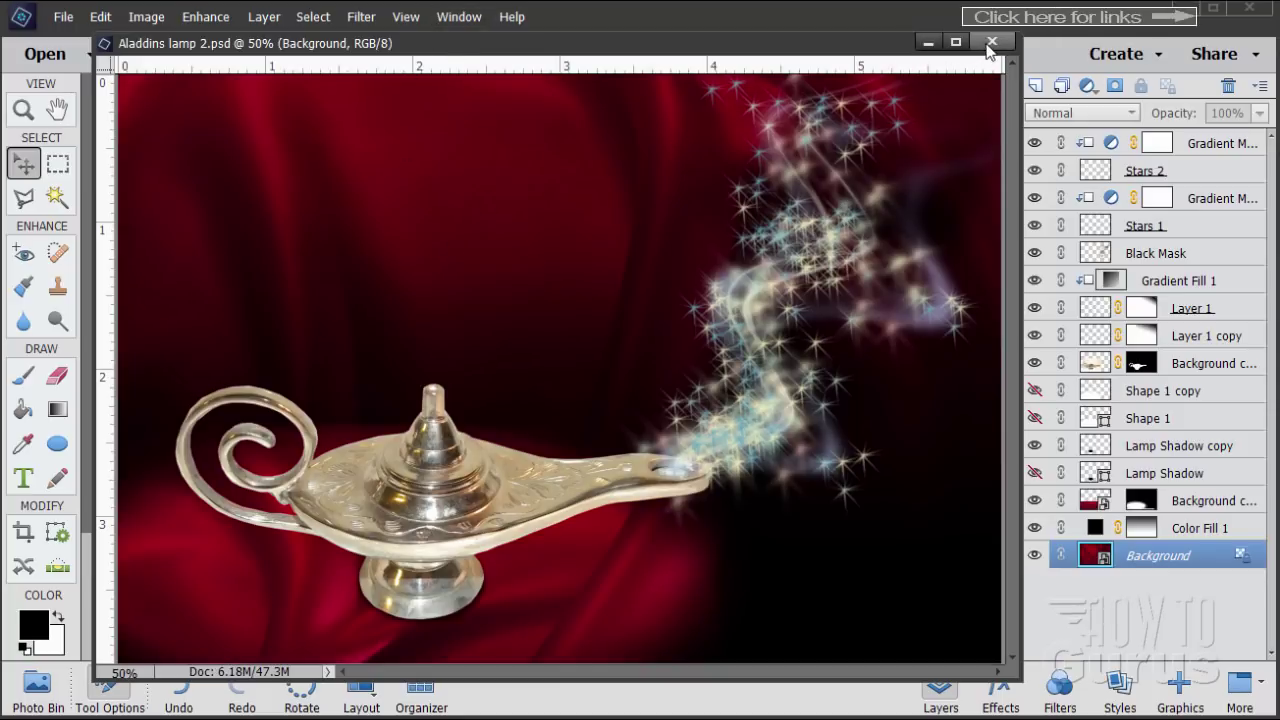
{"action": "left_click", "coordinate": [990, 43]}
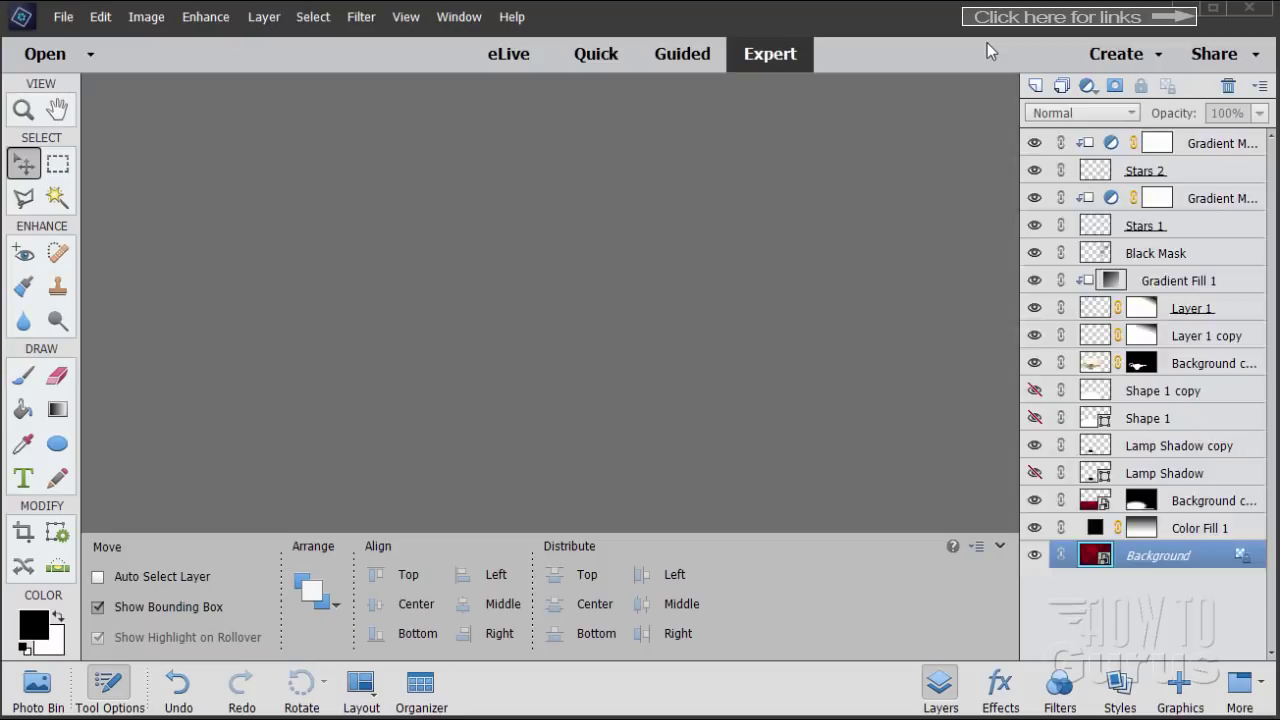
- Create a white 6 × 4 inch, 300 ppi document from the Default Photoshop Elements Size preset and dock it
{"action": "left_click", "coordinate": [63, 17]}
{"action": "mouse_move", "coordinate": [72, 40]}
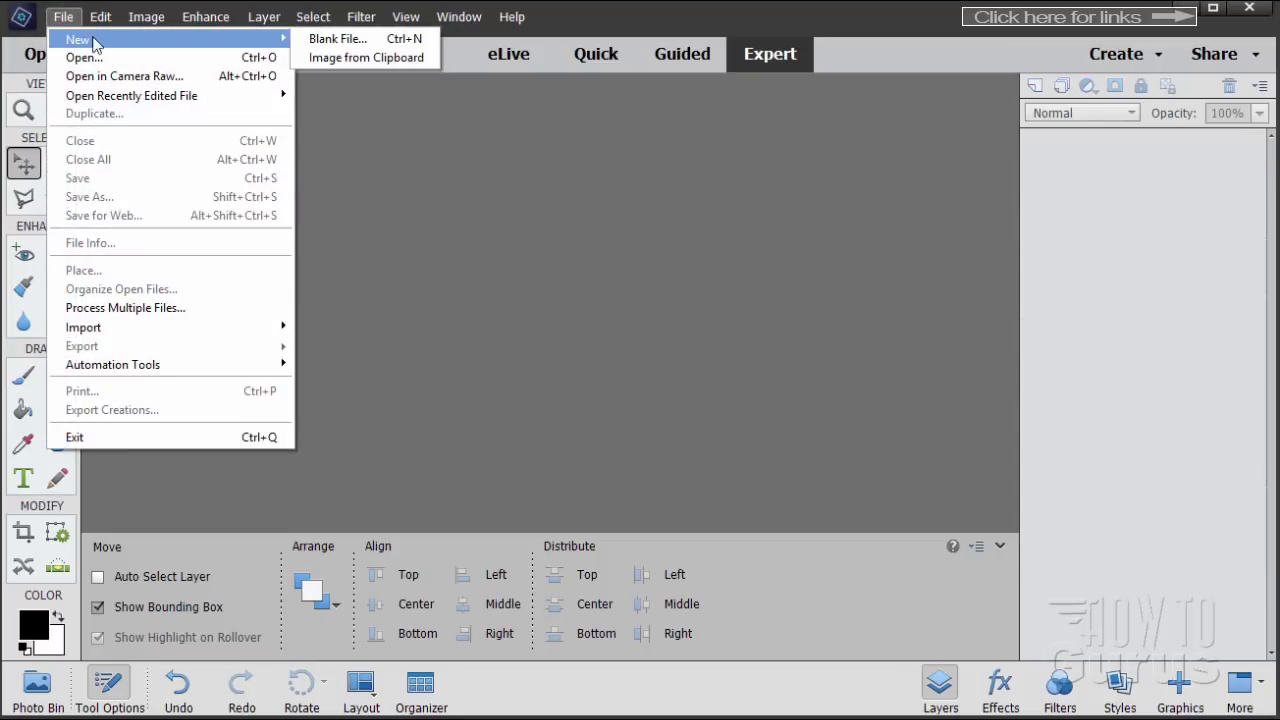
{"action": "left_click", "coordinate": [330, 57]}
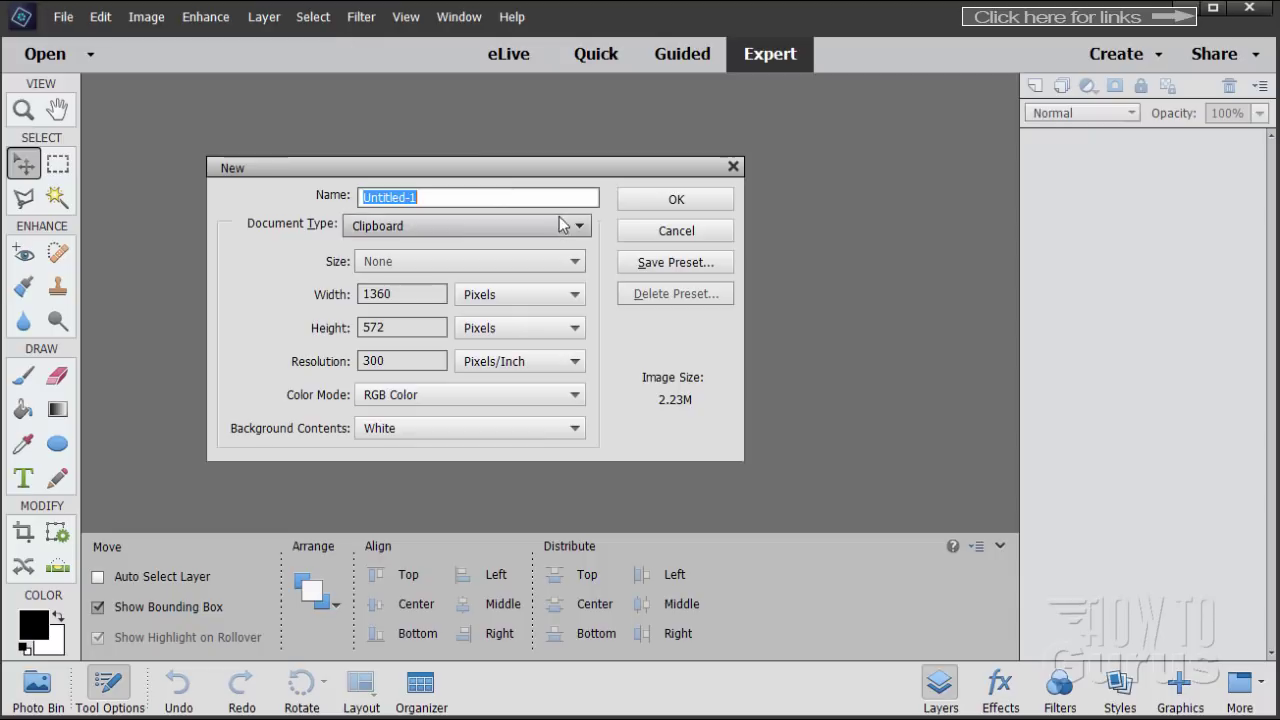
{"action": "left_click", "coordinate": [440, 226]}
{"action": "left_click", "coordinate": [440, 264]}
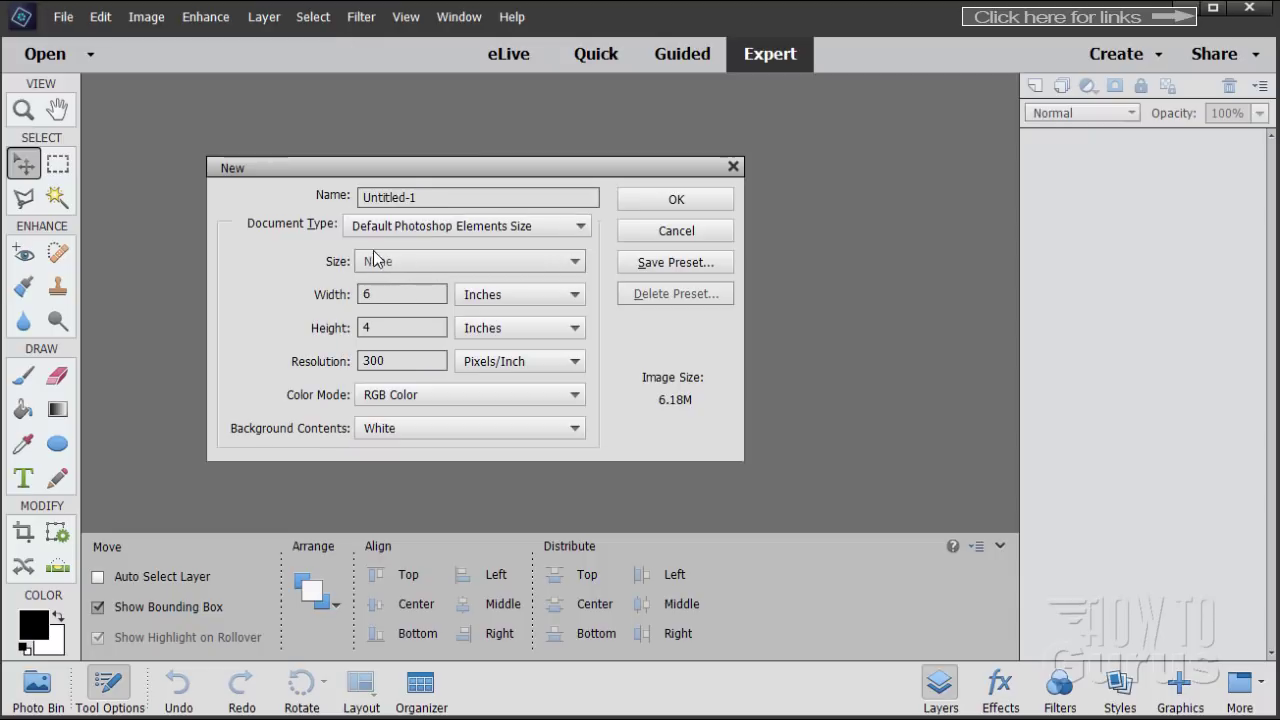
{"action": "left_click", "coordinate": [660, 202]}
{"action": "left_click_drag", "start_coordinate": [422, 95], "coordinate": [481, 88]}
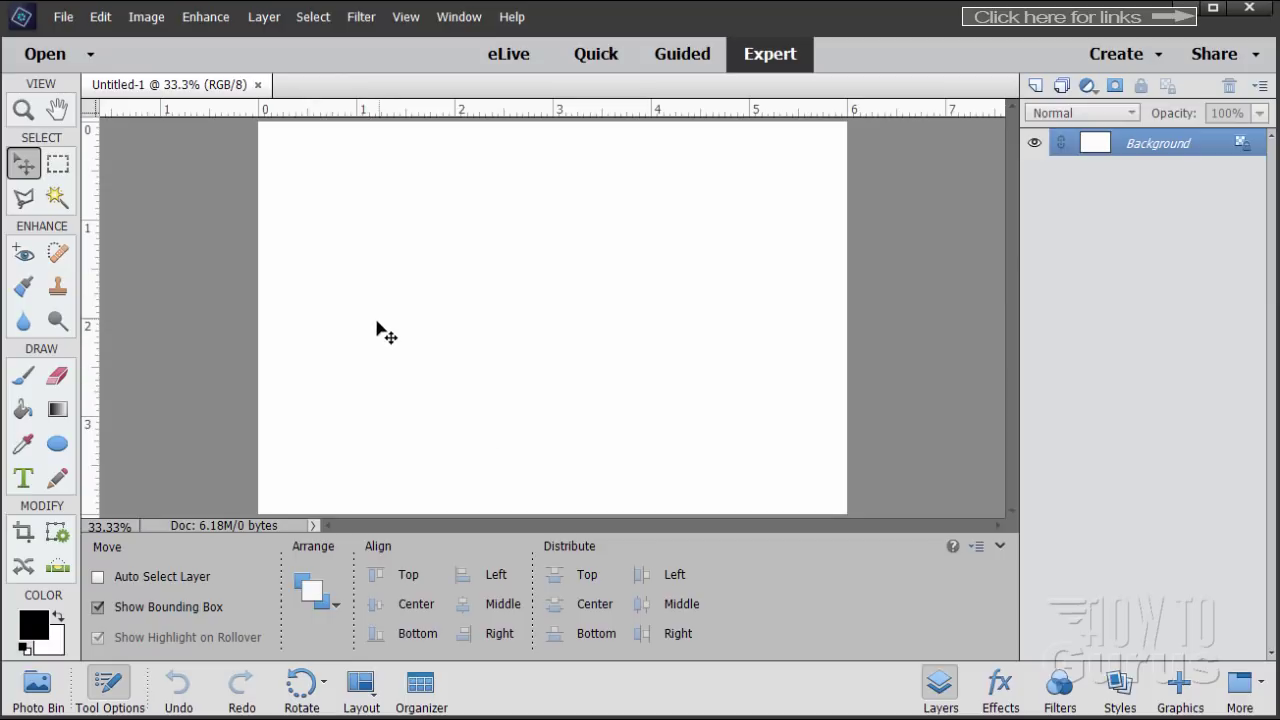
- Fill the Untitled-1 background with black using the Paint Bucket and add an empty Layer 1
{"action": "left_click", "coordinate": [26, 412]}
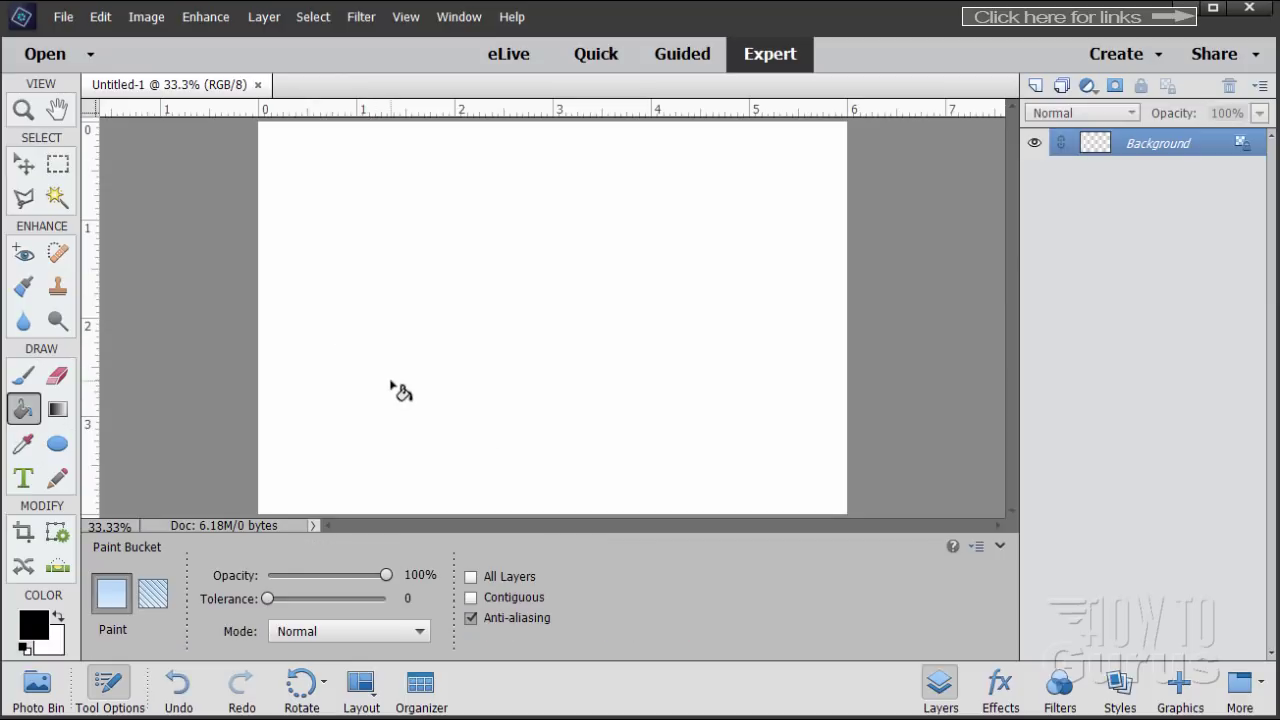
{"action": "left_click", "coordinate": [397, 392]}
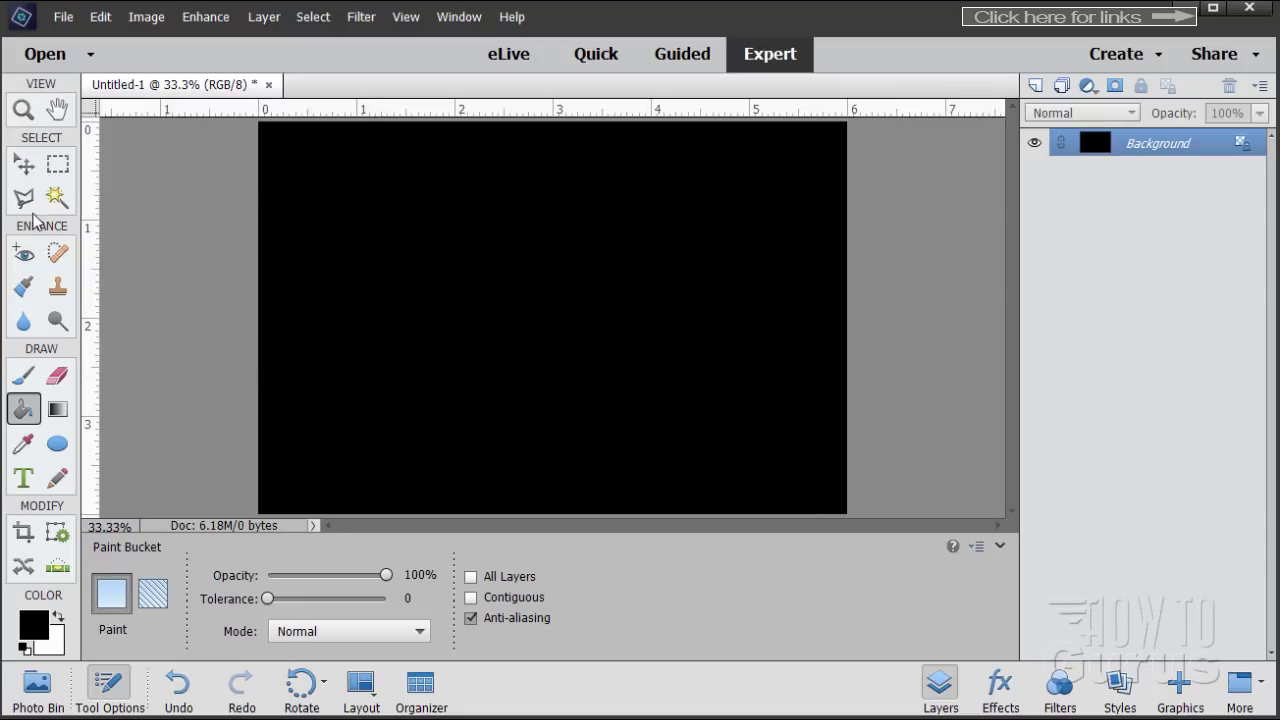
{"action": "left_click", "coordinate": [23, 165]}
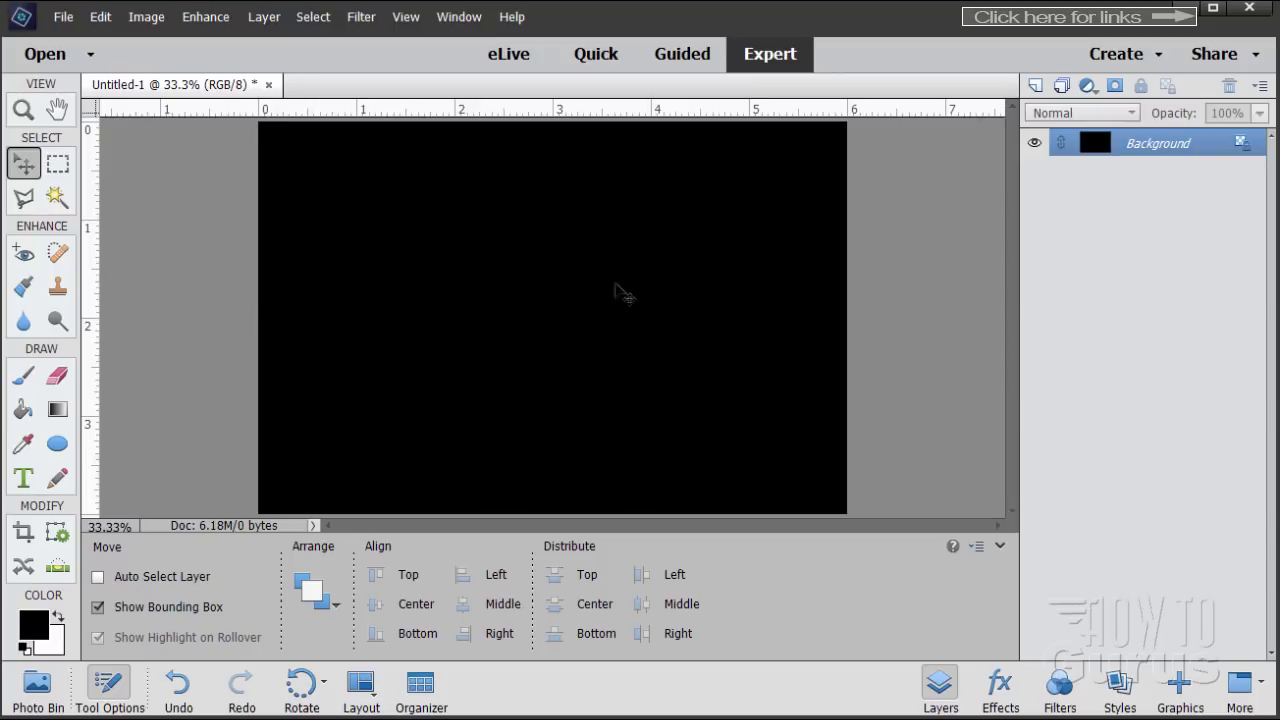
{"action": "left_click", "coordinate": [1035, 86]}
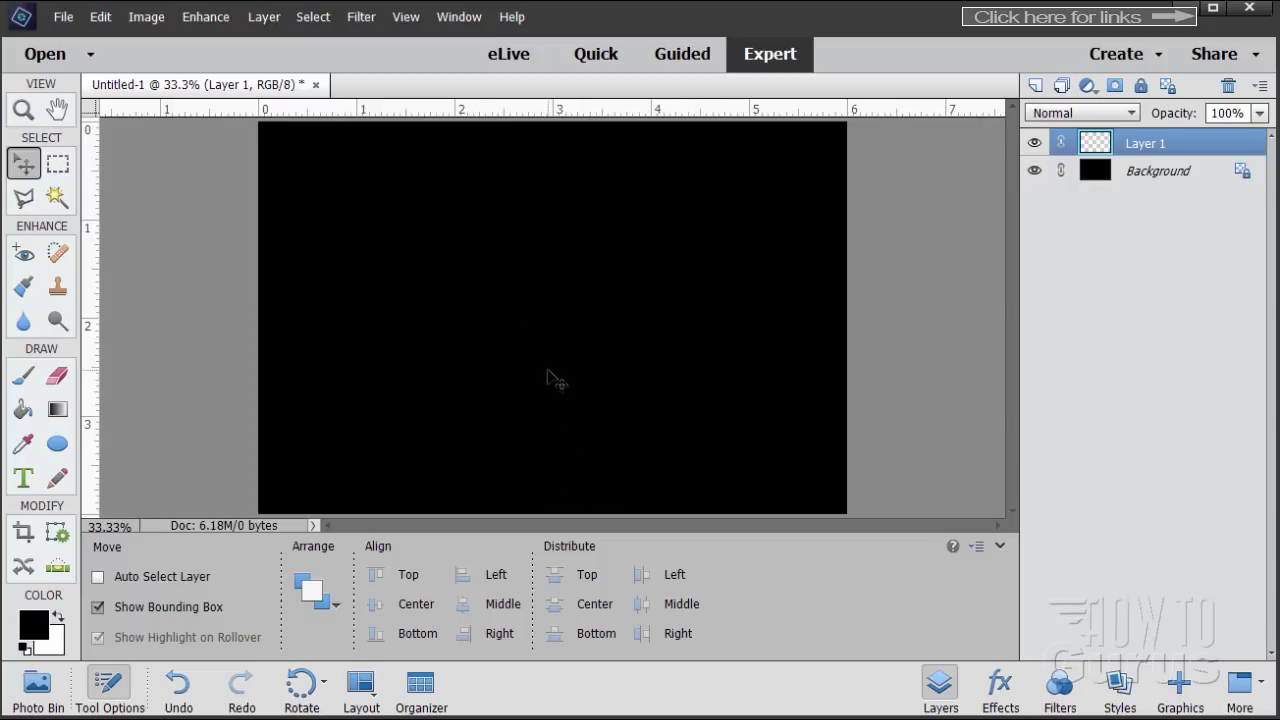
- Make white the painting colour and pick the soft round 65 px Brush tip from Default Brushes
{"action": "left_click", "coordinate": [58, 617]}
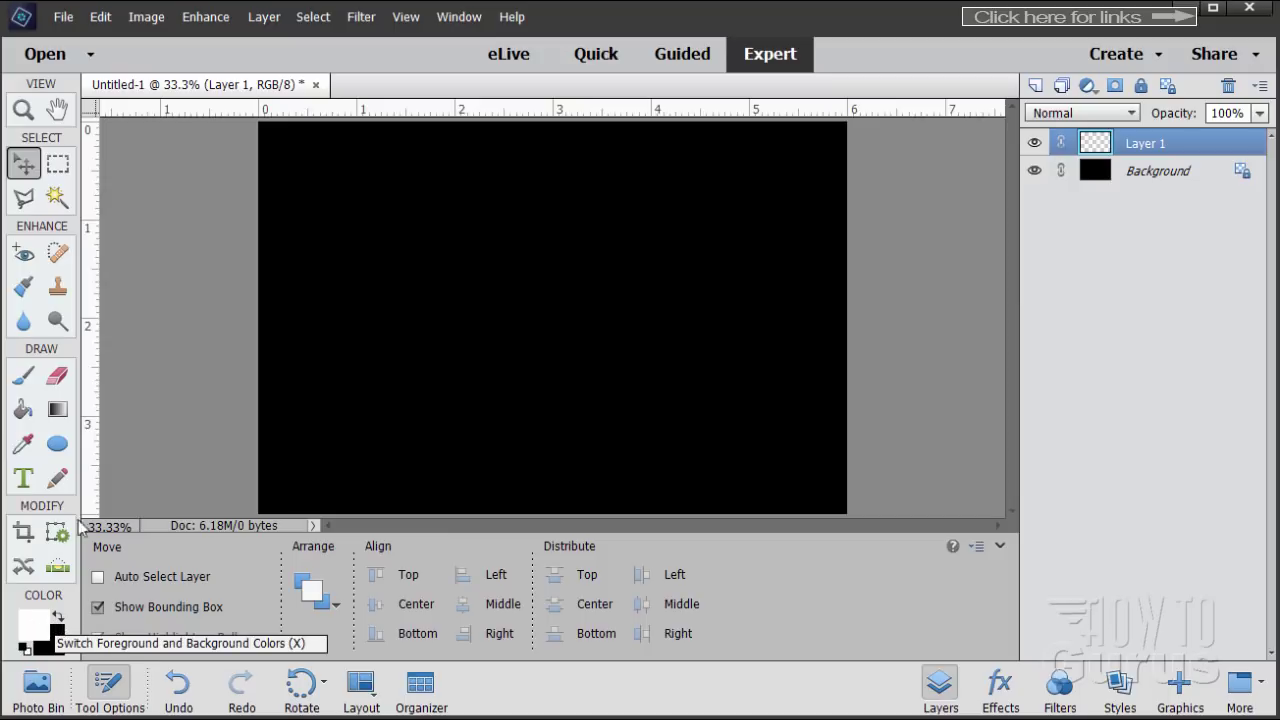
{"action": "left_click", "coordinate": [24, 376]}
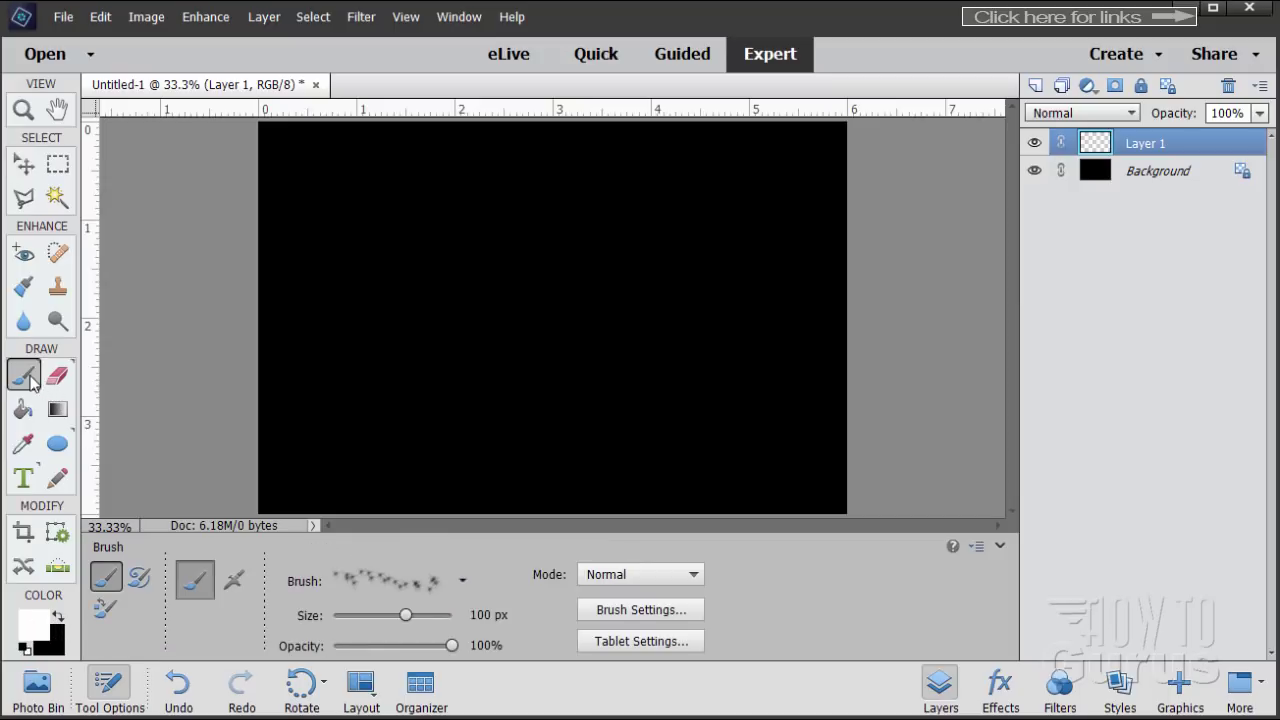
{"action": "left_click", "coordinate": [400, 580]}
{"action": "left_click", "coordinate": [408, 355]}
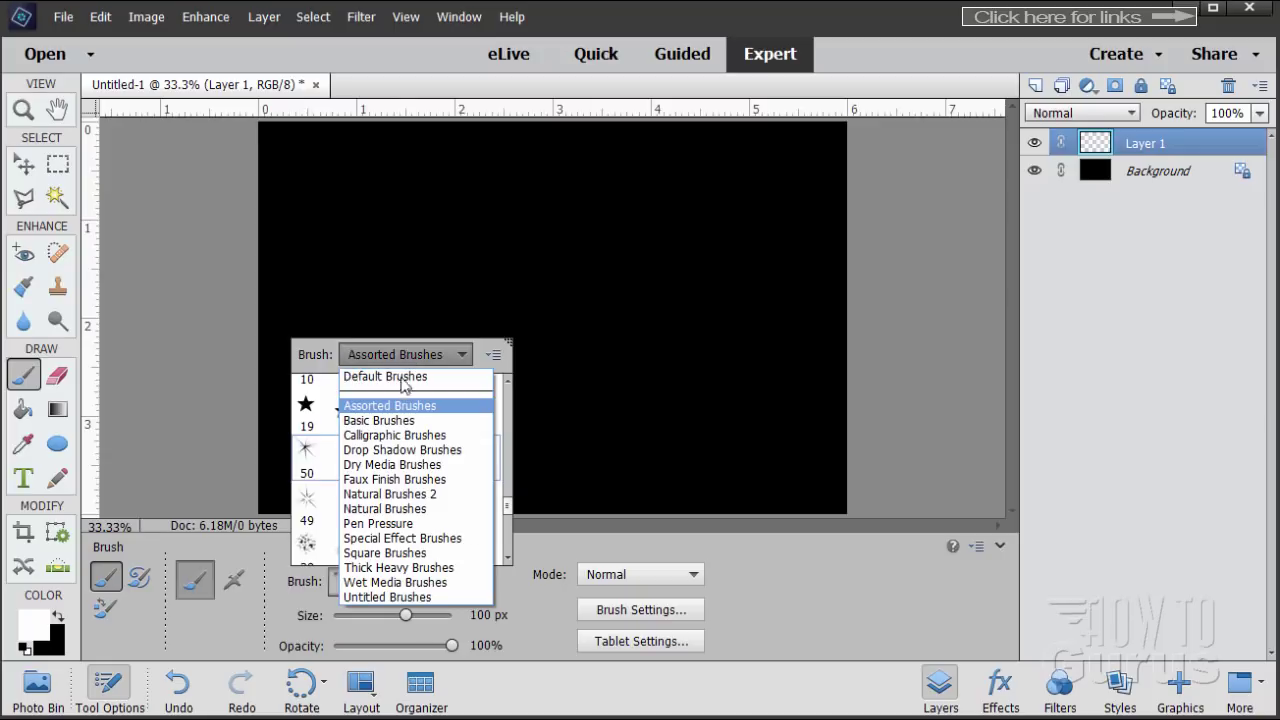
{"action": "left_click", "coordinate": [402, 378]}
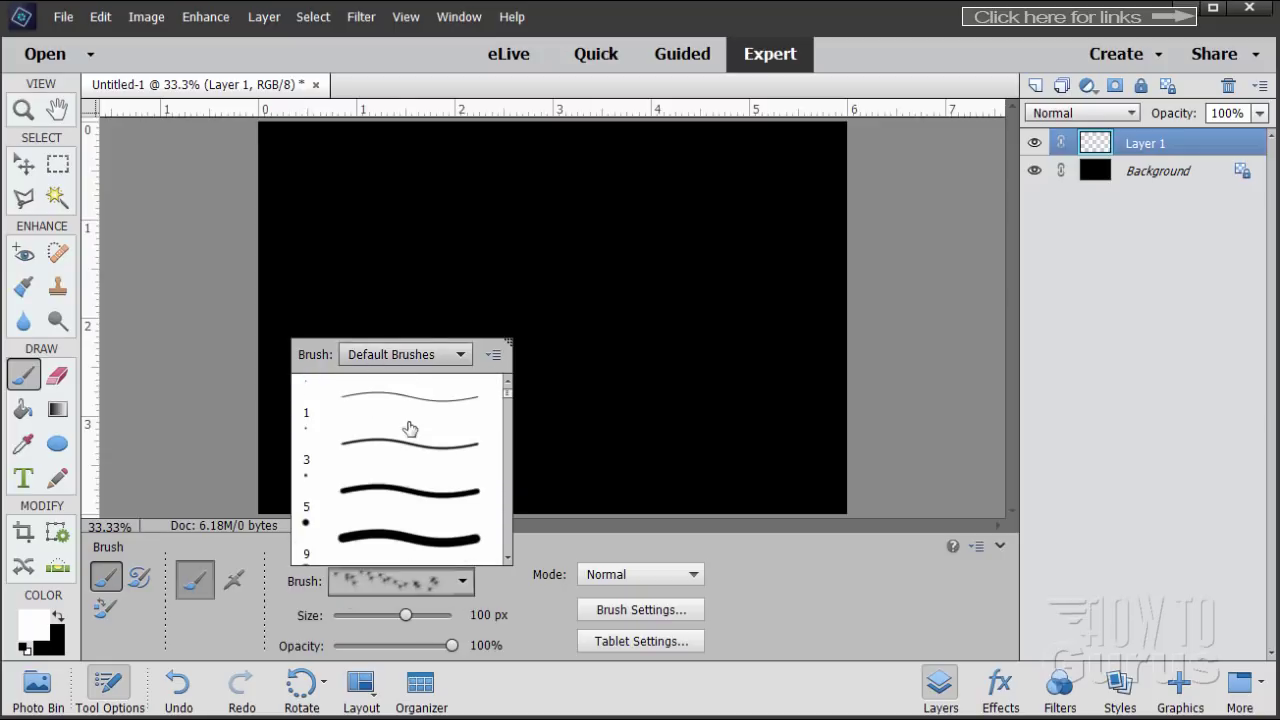
{"action": "scroll", "coordinate": [409, 429], "scroll_direction": "down", "scroll_amount": 3}
{"action": "scroll", "coordinate": [409, 429], "scroll_direction": "down", "scroll_amount": 5}
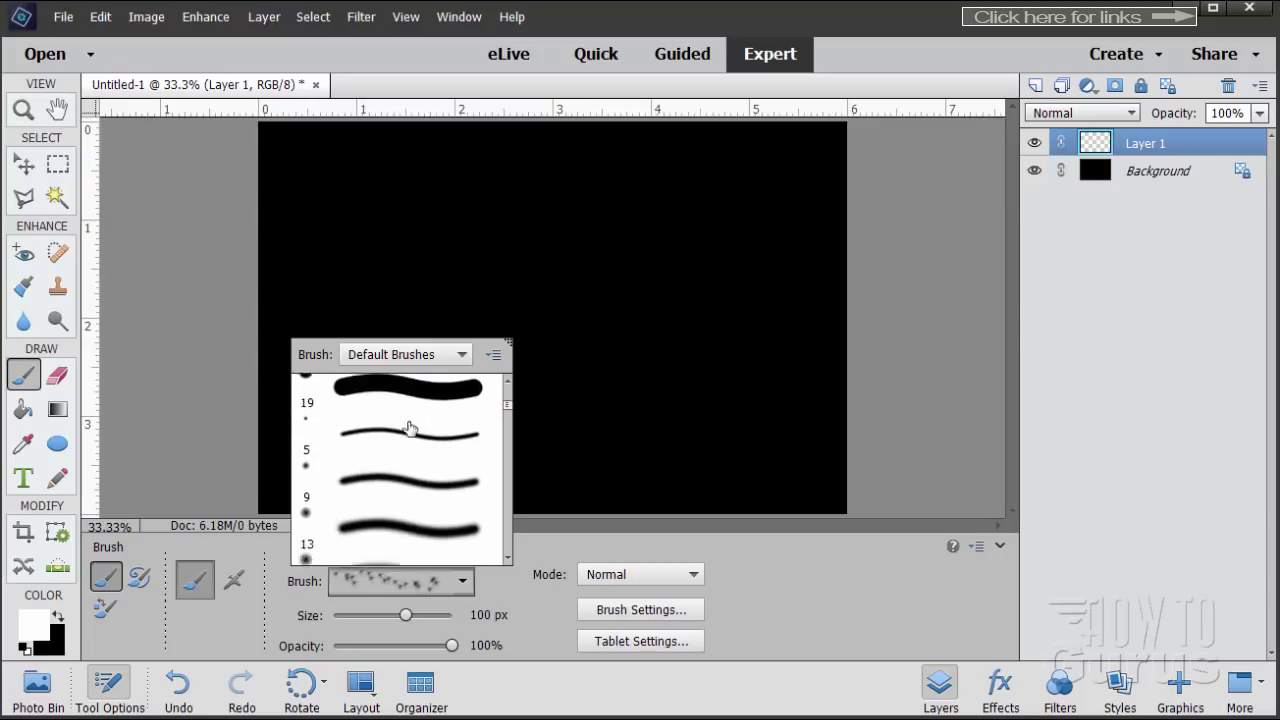
{"action": "scroll", "coordinate": [409, 428], "scroll_direction": "down", "scroll_amount": 2}
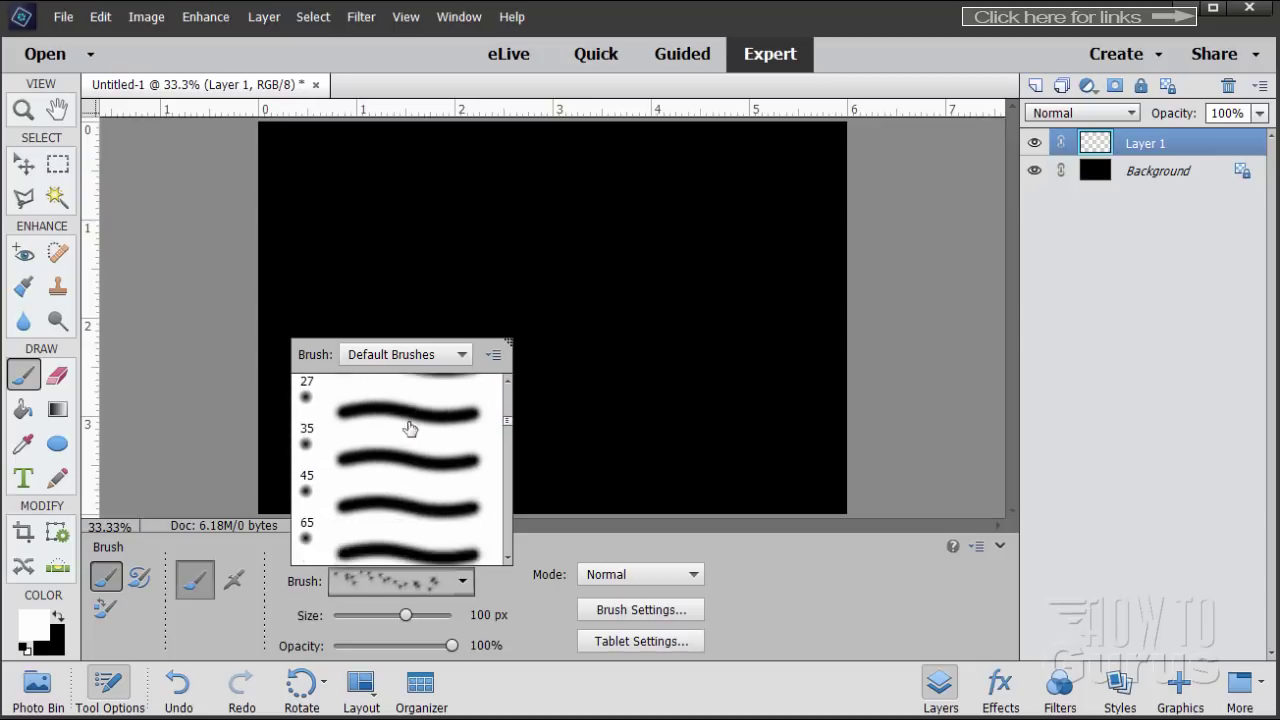
{"action": "left_click", "coordinate": [381, 535]}
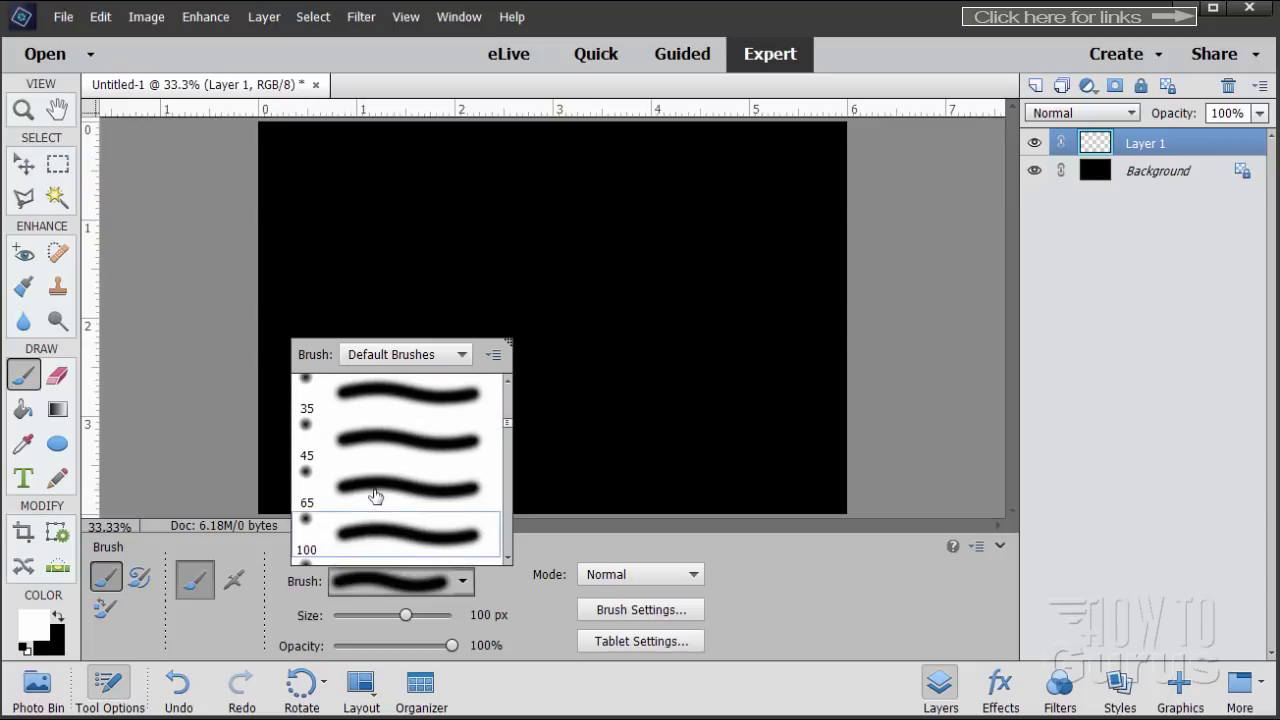
{"action": "left_click", "coordinate": [372, 489]}
{"action": "left_click", "coordinate": [372, 489]}
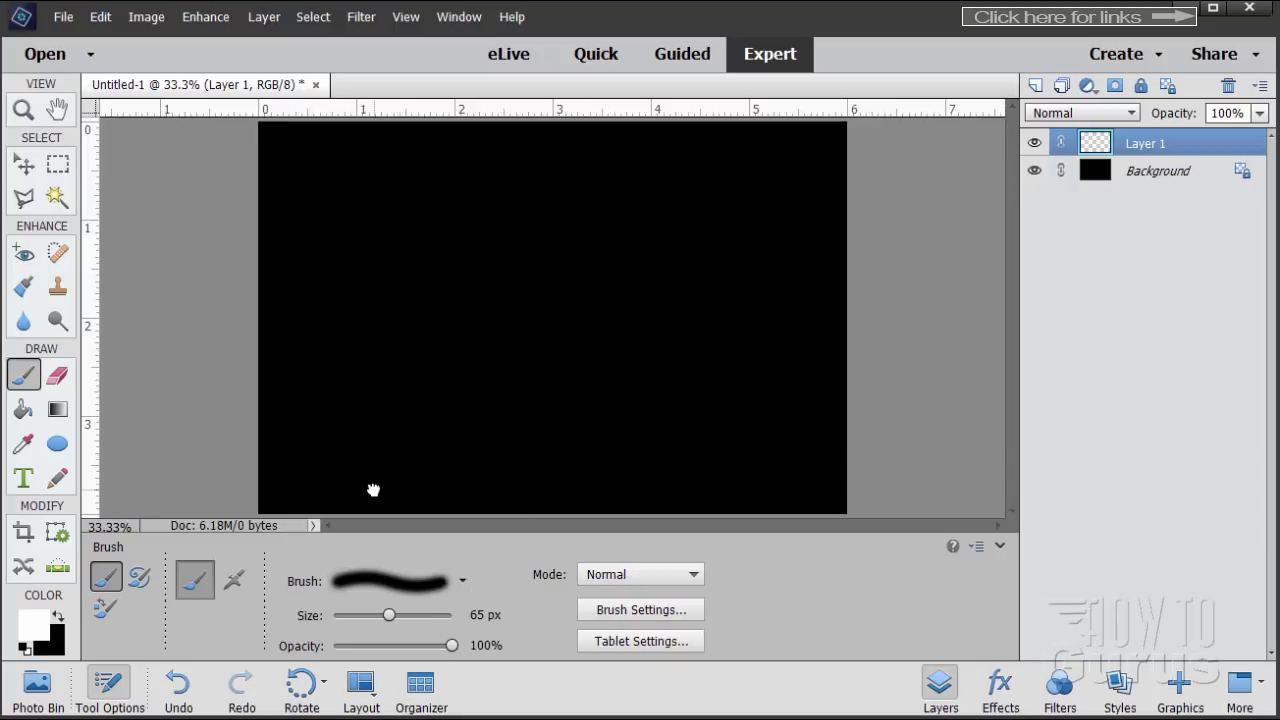
- Set the brush size to 50 px and check its settings: 100% opacity, 0% hardness
{"action": "left_click", "coordinate": [489, 616]}
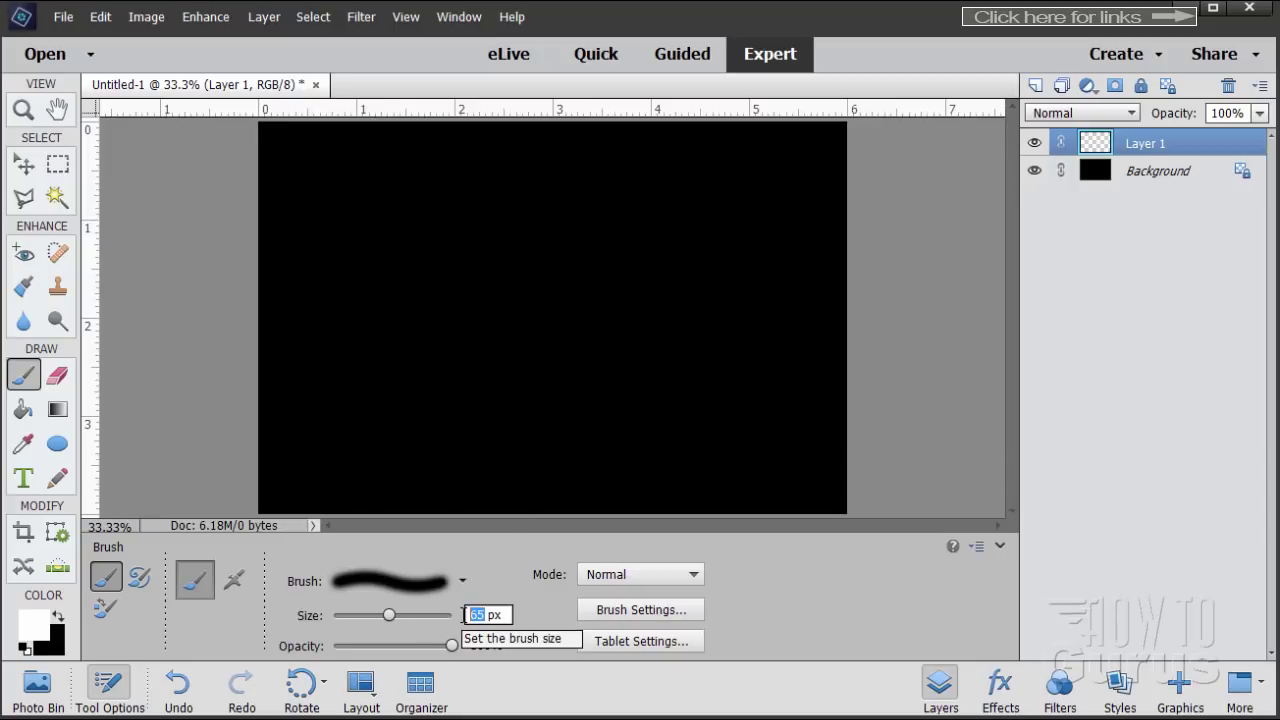
{"action": "type", "text": "50"}
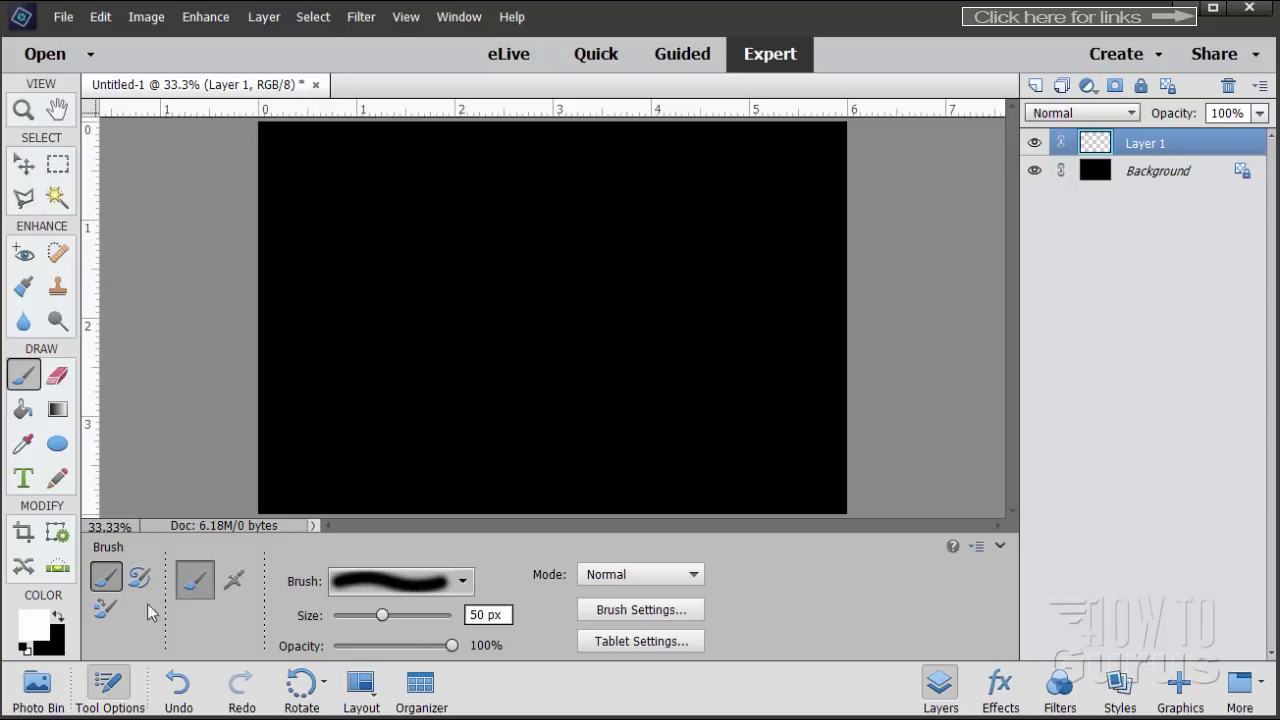
{"action": "left_click", "coordinate": [612, 611]}
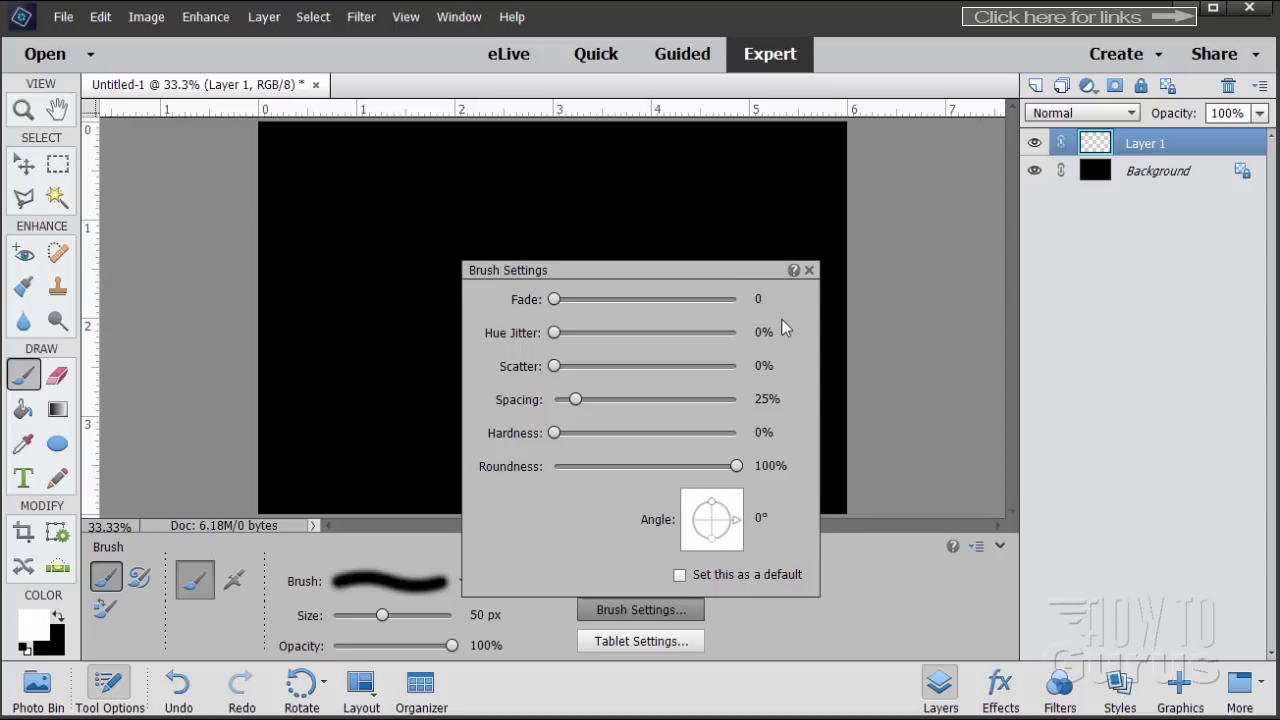
{"action": "left_click", "coordinate": [809, 270]}
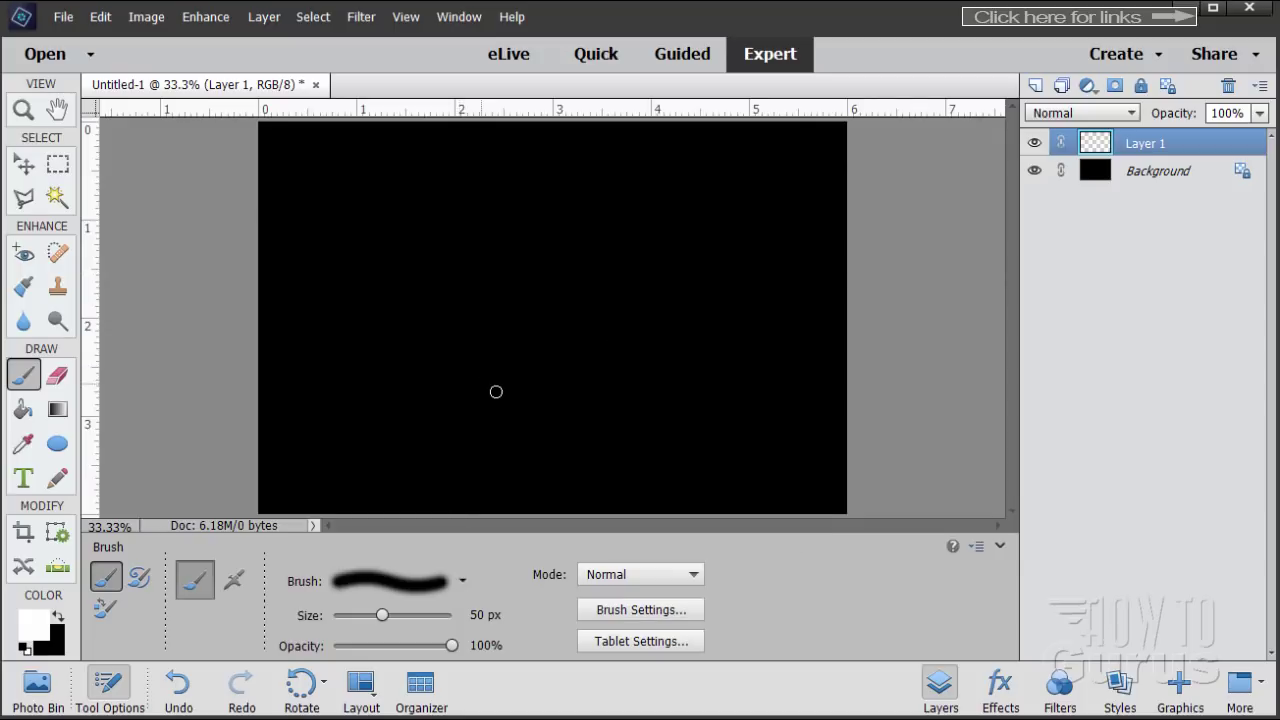
- Paint four wavy white test strokes, then set the size to 25 px and paint a thin one
{"action": "mouse_move", "coordinate": [492, 480]}
{"action": "left_mouse_down"}
{"action": "mouse_move", "coordinate": [513, 457]}
{"action": "mouse_move", "coordinate": [460, 383]}
{"action": "mouse_move", "coordinate": [448, 172]}
{"action": "left_mouse_up"}
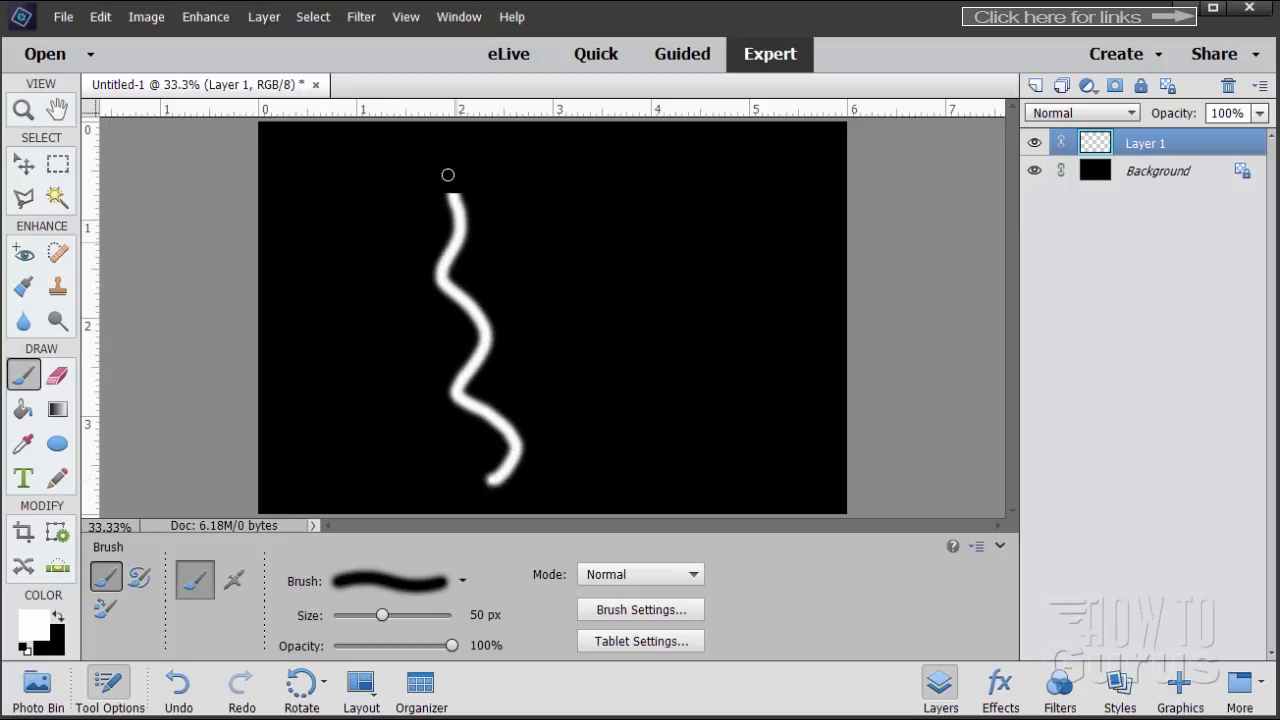
{"action": "left_click_drag", "start_coordinate": [557, 458], "coordinate": [558, 196]}
{"action": "left_click_drag", "start_coordinate": [614, 462], "coordinate": [637, 180]}
{"action": "mouse_move", "coordinate": [534, 432]}
{"action": "left_mouse_down"}
{"action": "mouse_move", "coordinate": [509, 362]}
{"action": "mouse_move", "coordinate": [489, 185]}
{"action": "left_mouse_up"}
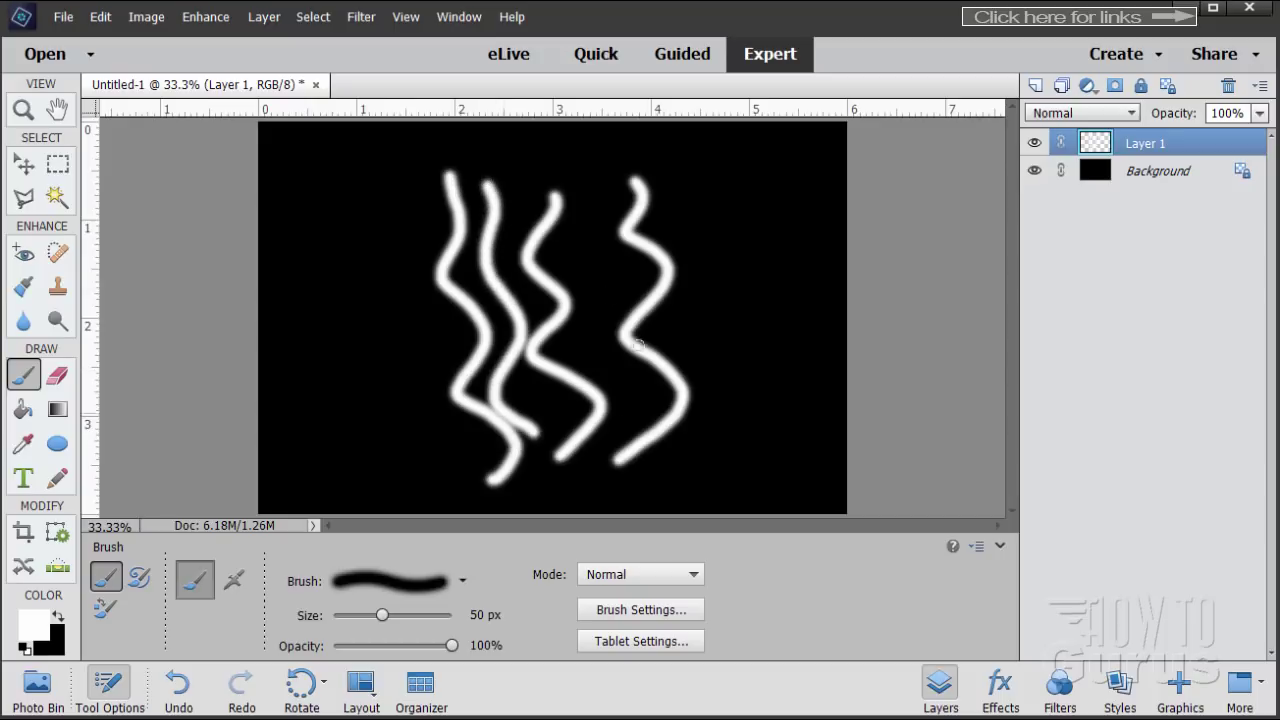
{"action": "left_click", "coordinate": [494, 614]}
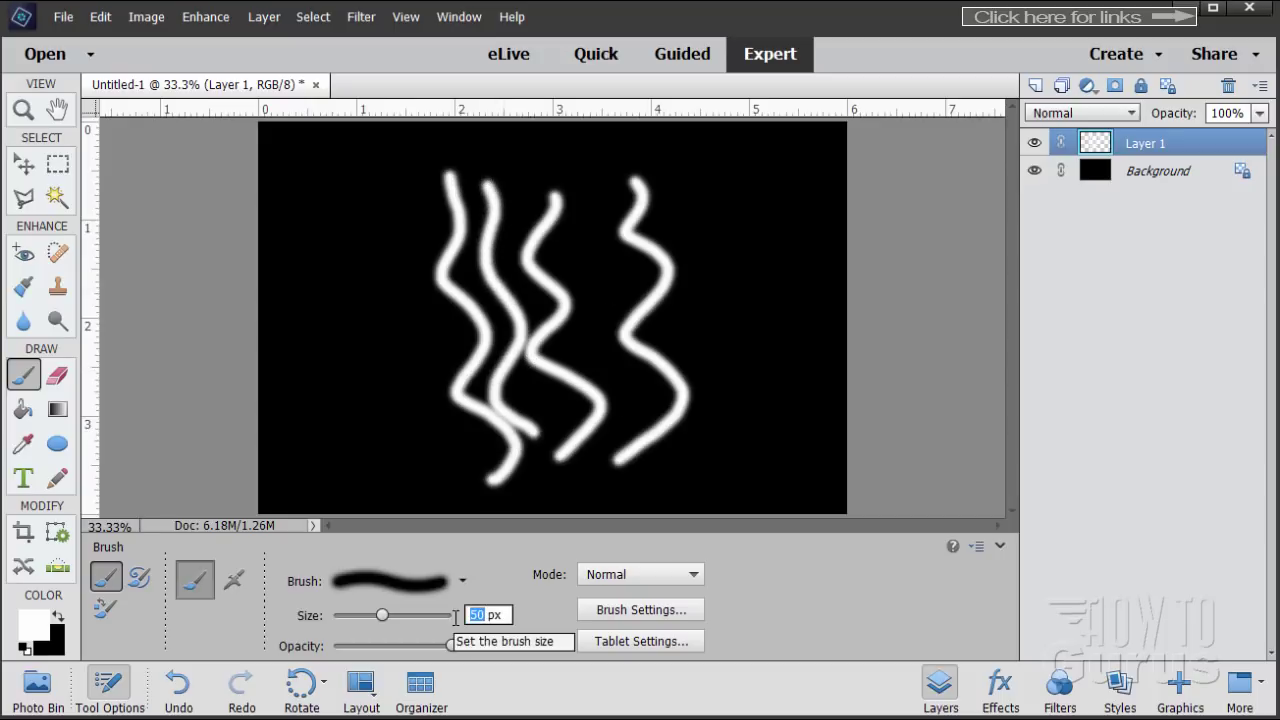
{"action": "type", "text": "25"}
{"action": "mouse_move", "coordinate": [526, 480]}
{"action": "left_mouse_down"}
{"action": "mouse_move", "coordinate": [540, 417]}
{"action": "mouse_move", "coordinate": [531, 208]}
{"action": "left_mouse_up"}
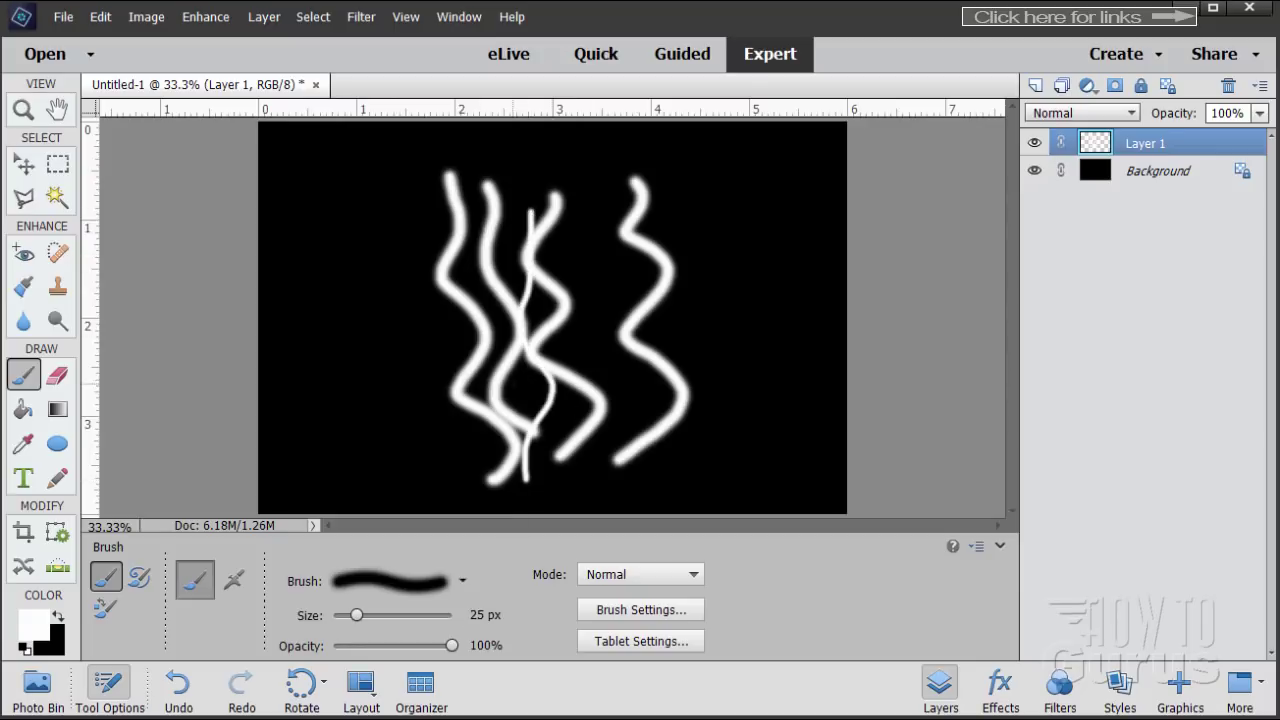
- Undo every test stroke with Edit > Undo and Ctrl+Z, leaving Layer 1 empty
{"action": "left_click", "coordinate": [100, 17]}
{"action": "left_click", "coordinate": [105, 39]}
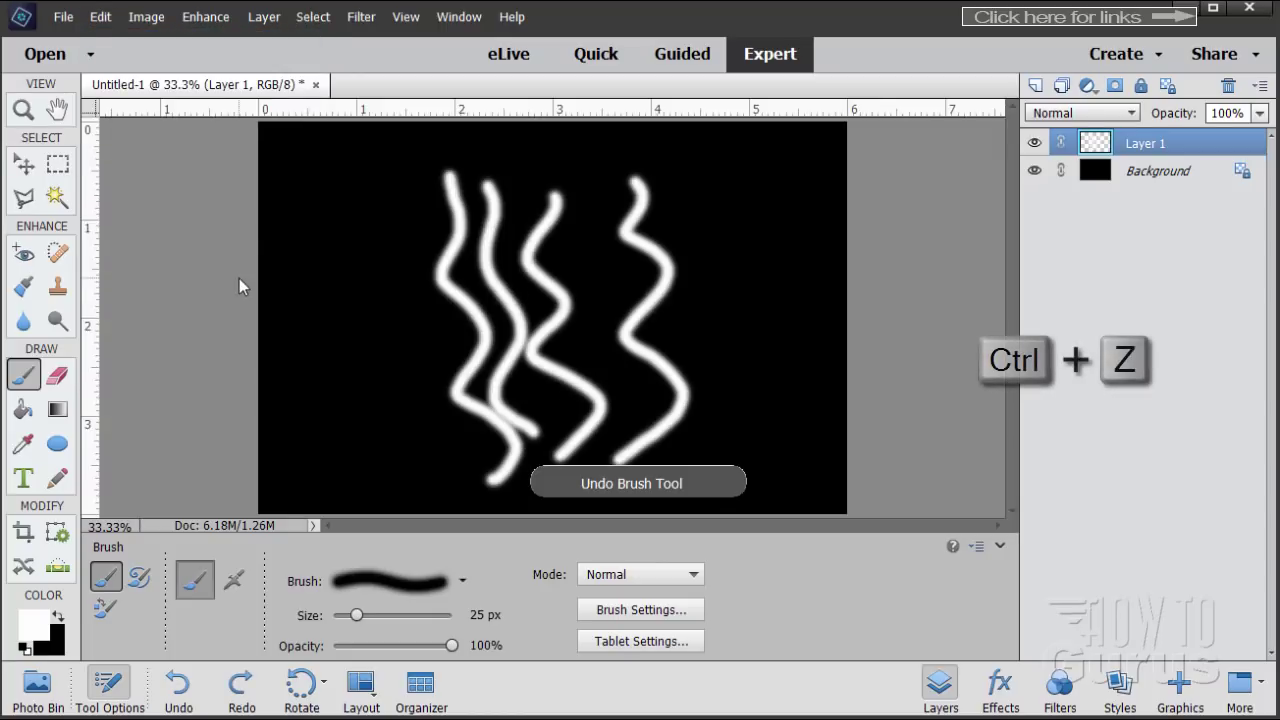
{"action": "key", "text": "ctrl+z"}
{"action": "key", "text": "ctrl+z"}
{"action": "key", "text": "ctrl+z"}
{"action": "key", "text": "ctrl+z"}
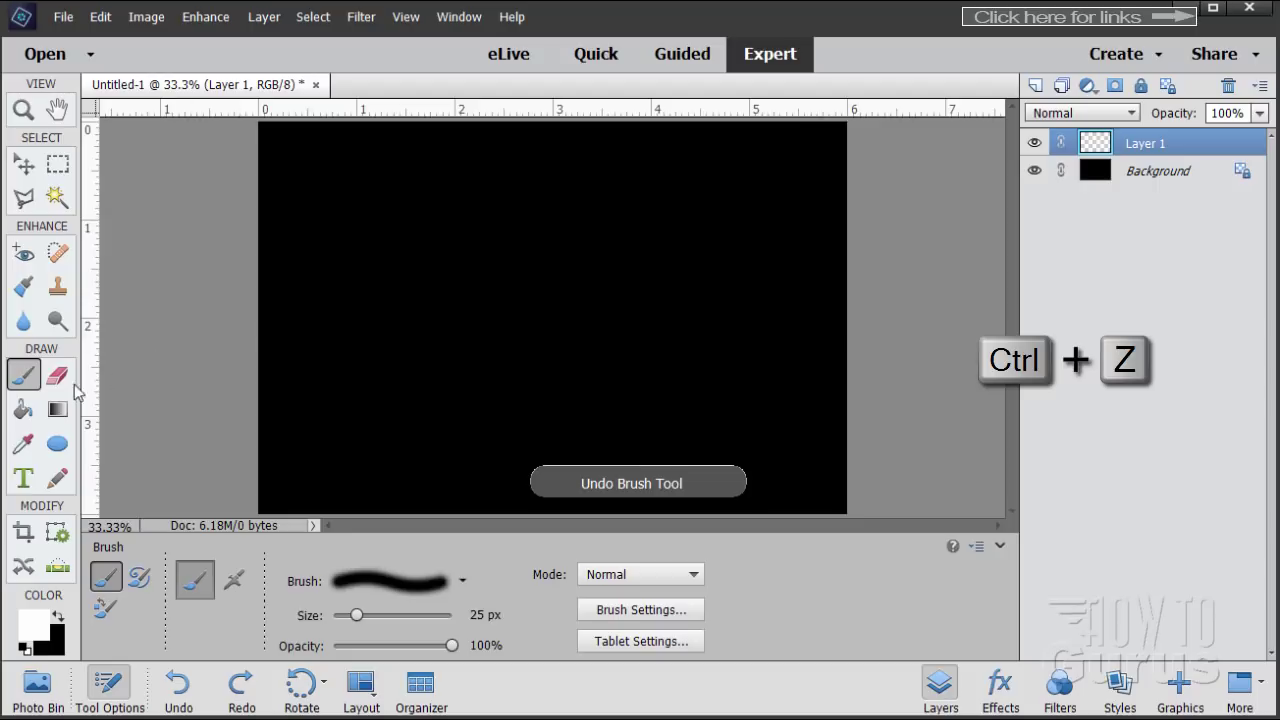
- Paint two white 50 px strokes and one thinner 25 px looping stroke on Layer 1
{"action": "left_click", "coordinate": [472, 614]}
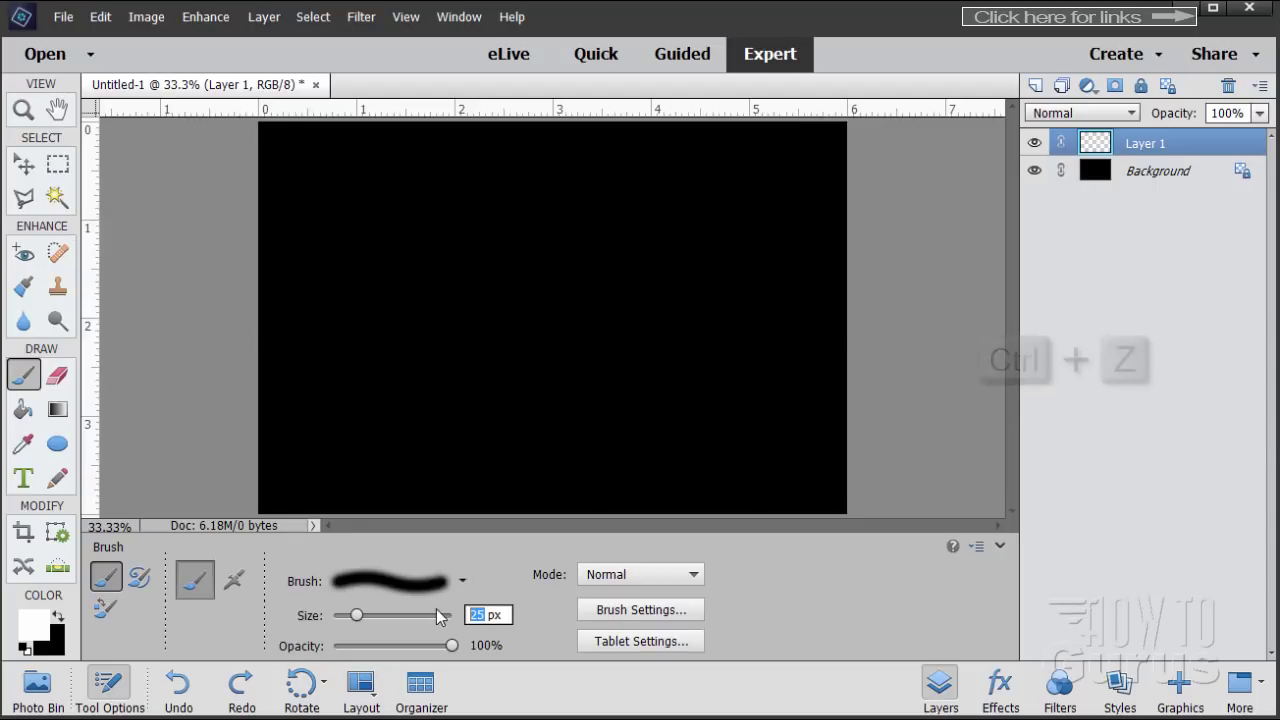
{"action": "type", "text": "50"}
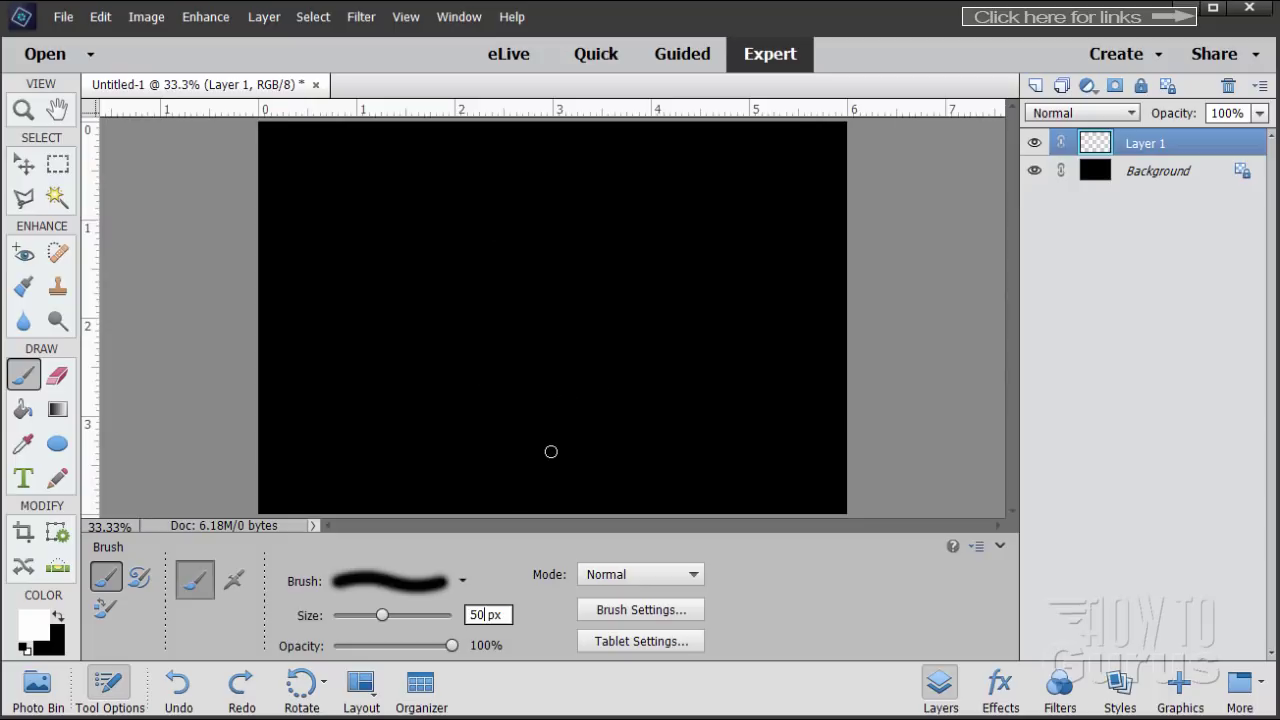
{"action": "mouse_move", "coordinate": [545, 428]}
{"action": "left_mouse_down"}
{"action": "mouse_move", "coordinate": [496, 399]}
{"action": "mouse_move", "coordinate": [517, 243]}
{"action": "mouse_move", "coordinate": [515, 167]}
{"action": "left_mouse_up"}
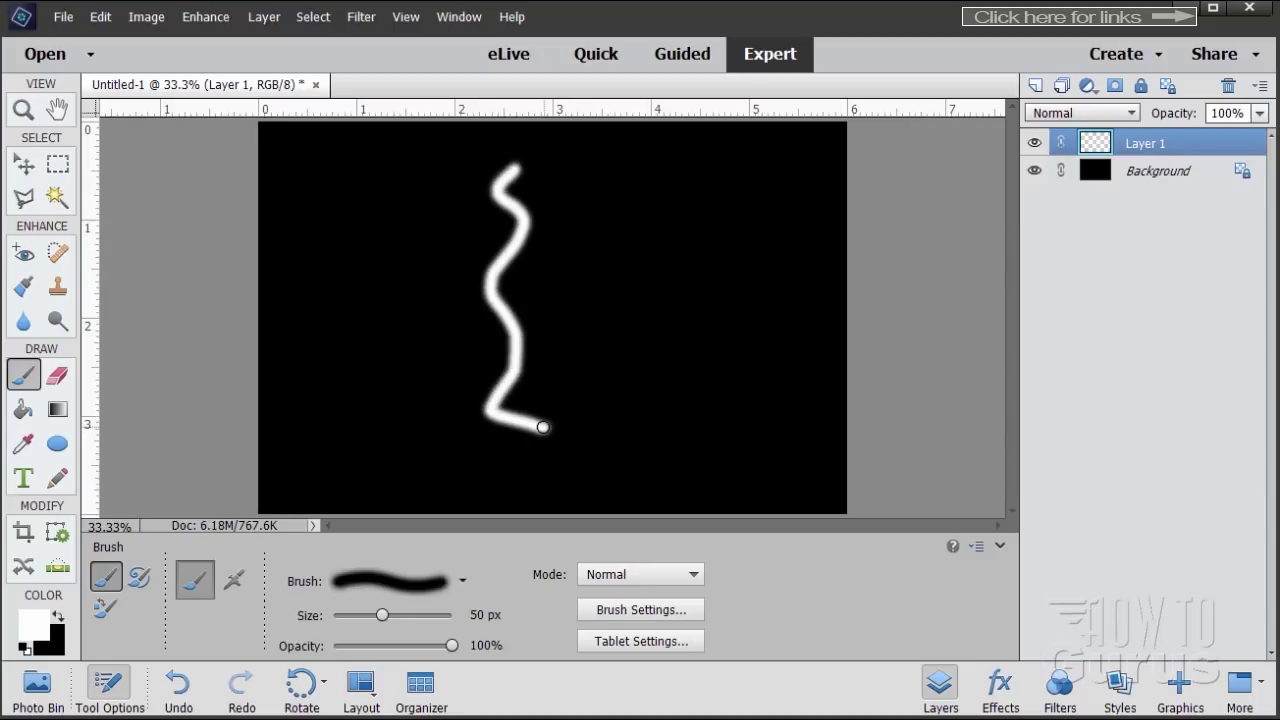
{"action": "mouse_move", "coordinate": [537, 423]}
{"action": "left_mouse_down"}
{"action": "mouse_move", "coordinate": [568, 397]}
{"action": "mouse_move", "coordinate": [554, 365]}
{"action": "mouse_move", "coordinate": [585, 282]}
{"action": "mouse_move", "coordinate": [641, 237]}
{"action": "mouse_move", "coordinate": [538, 140]}
{"action": "left_mouse_up"}
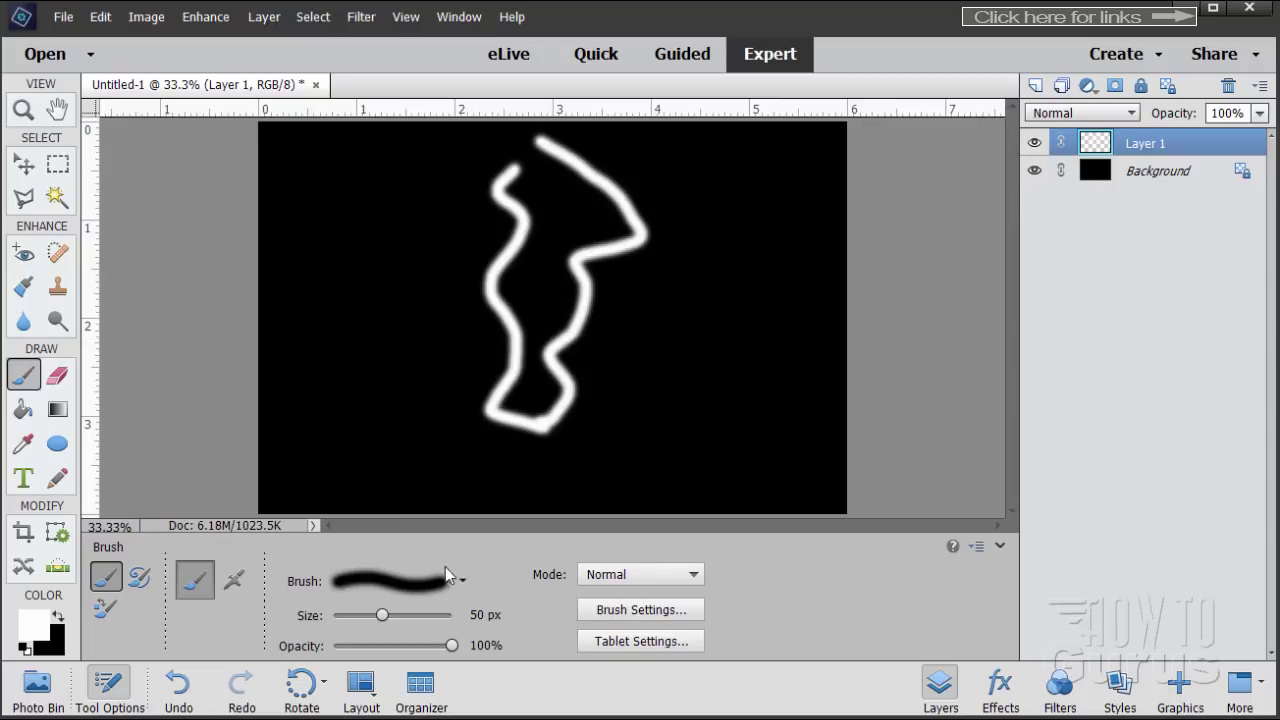
{"action": "left_click", "coordinate": [478, 614]}
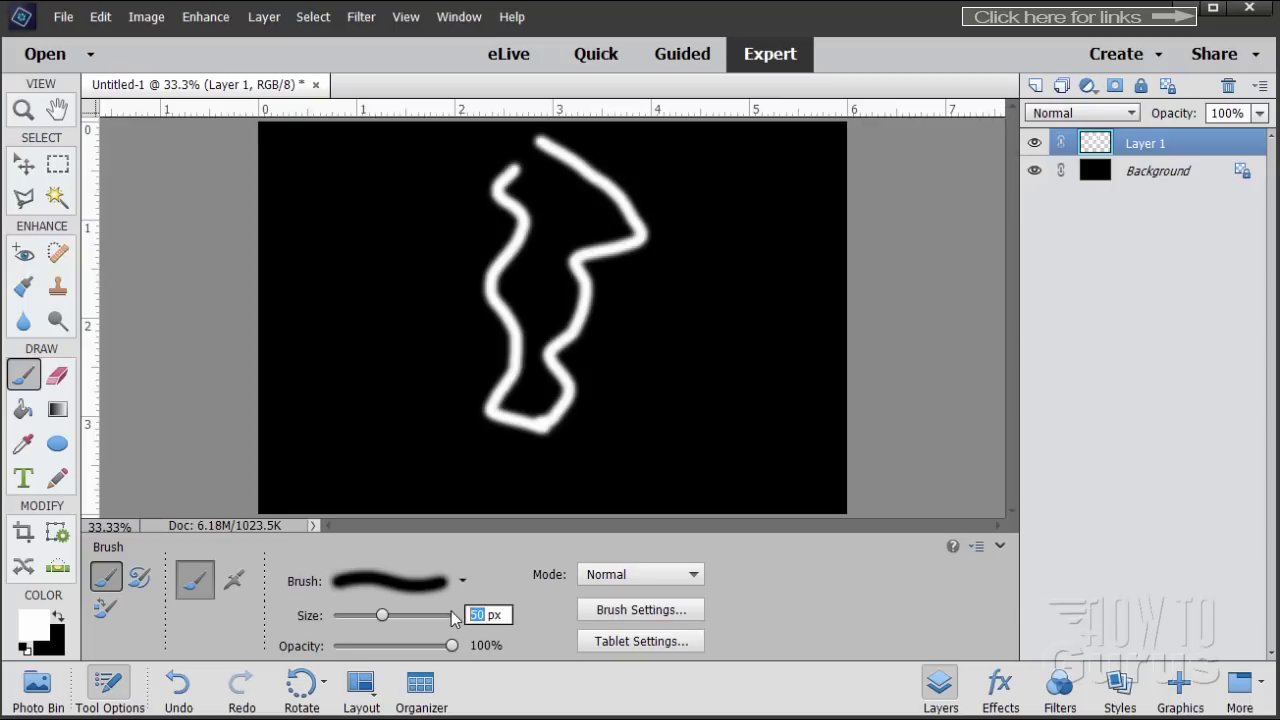
{"action": "type", "text": "25"}
{"action": "mouse_move", "coordinate": [536, 429]}
{"action": "left_mouse_down"}
{"action": "mouse_move", "coordinate": [536, 381]}
{"action": "mouse_move", "coordinate": [473, 351]}
{"action": "mouse_move", "coordinate": [486, 308]}
{"action": "mouse_move", "coordinate": [575, 288]}
{"action": "mouse_move", "coordinate": [621, 248]}
{"action": "mouse_move", "coordinate": [512, 156]}
{"action": "left_mouse_up"}
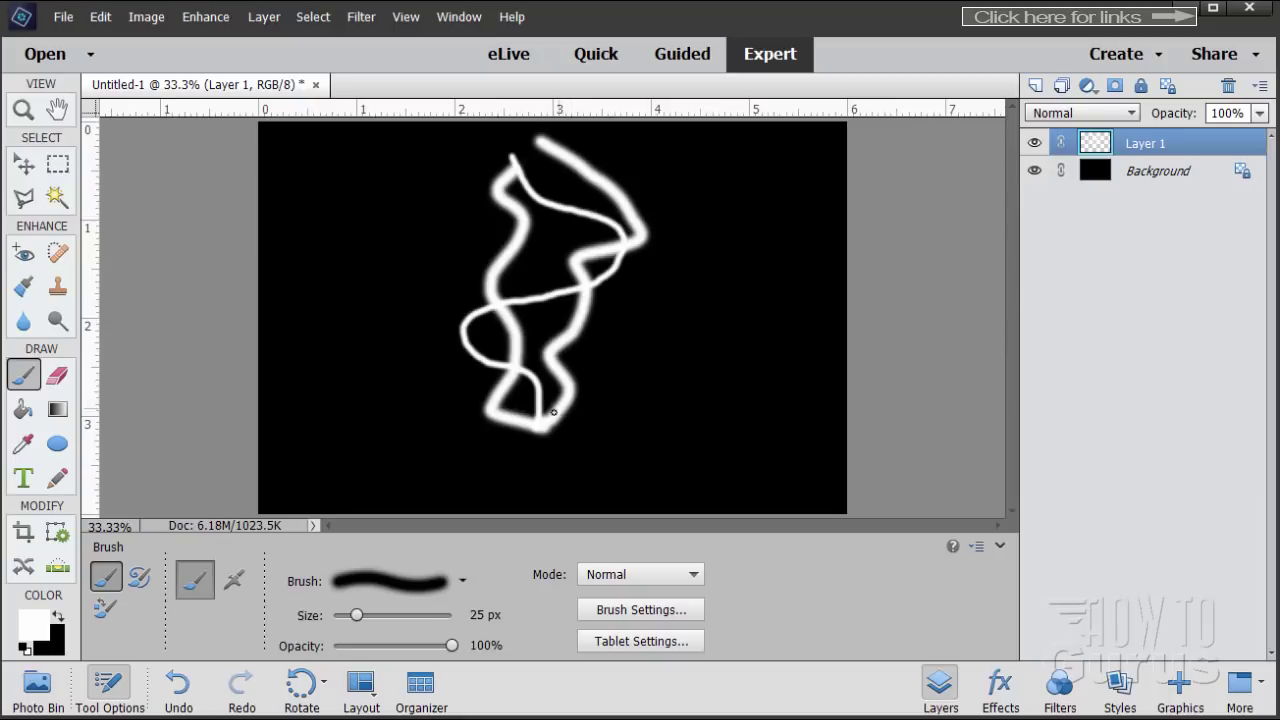
{"action": "left_click", "coordinate": [27, 168]}
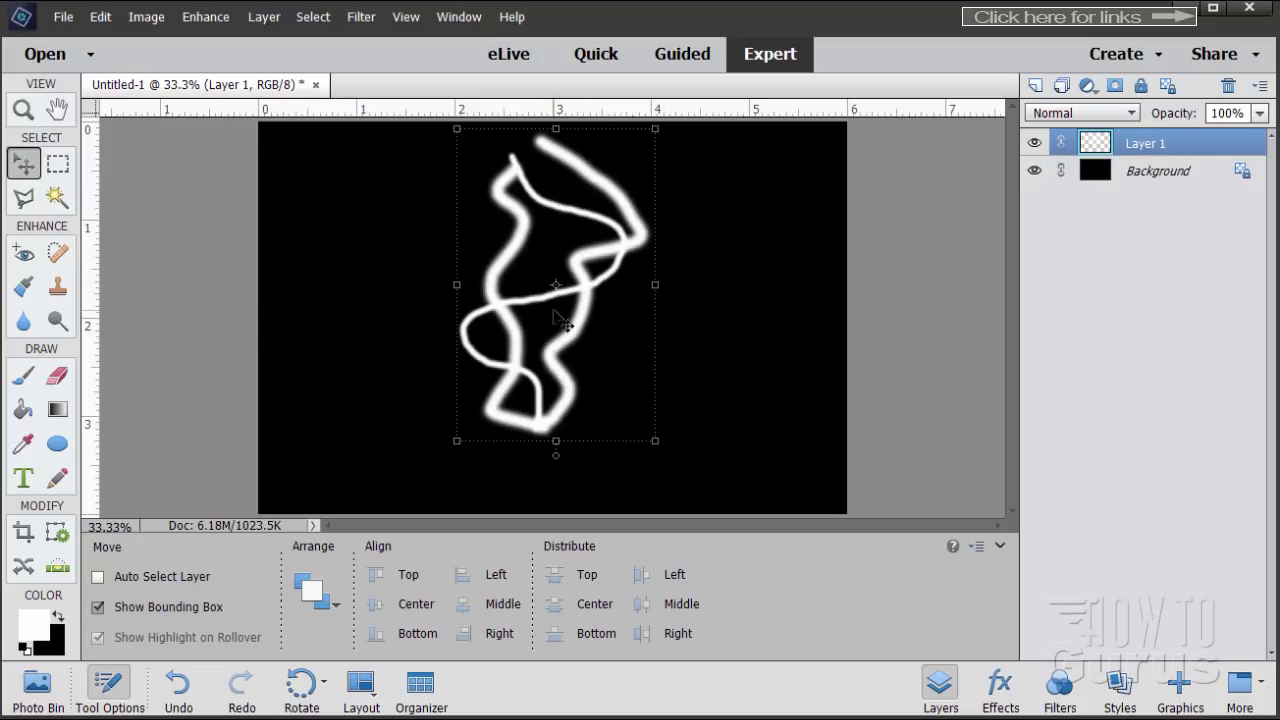
- Apply a Gaussian Blur with a 10-pixel radius to Layer 1's white strokes
{"action": "left_click", "coordinate": [361, 16]}
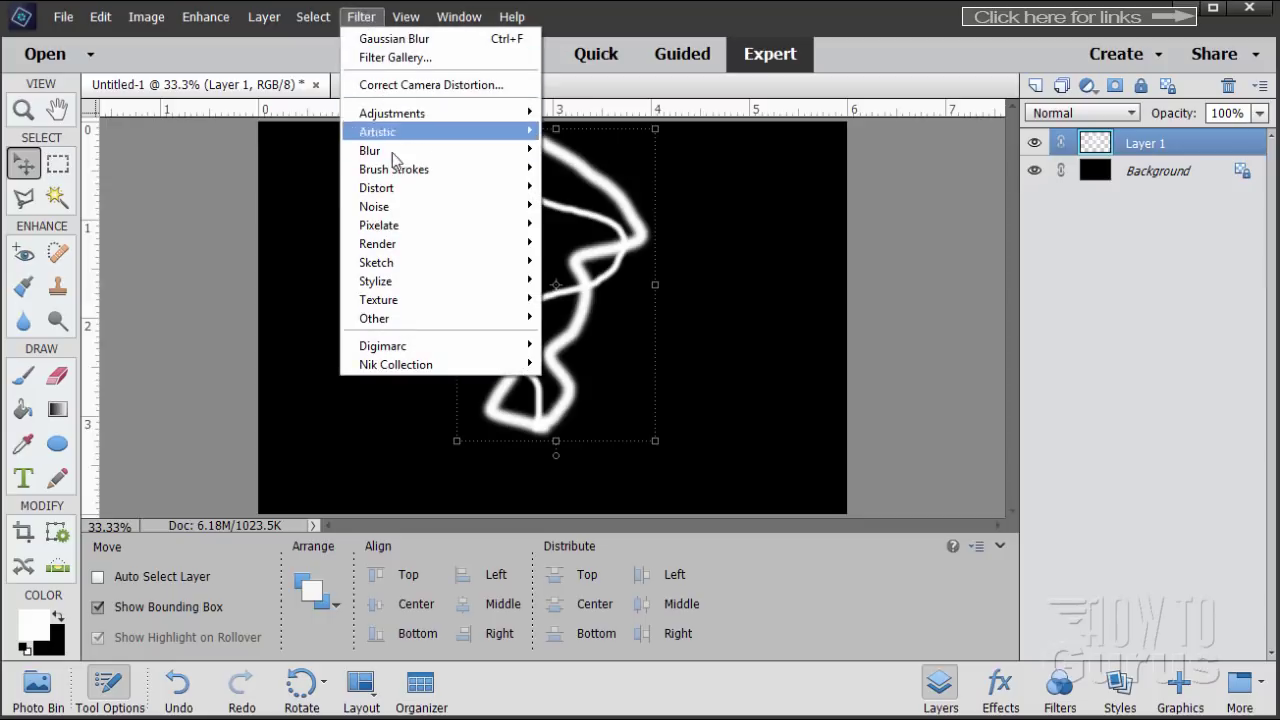
{"action": "mouse_move", "coordinate": [393, 150]}
{"action": "left_click", "coordinate": [582, 208]}
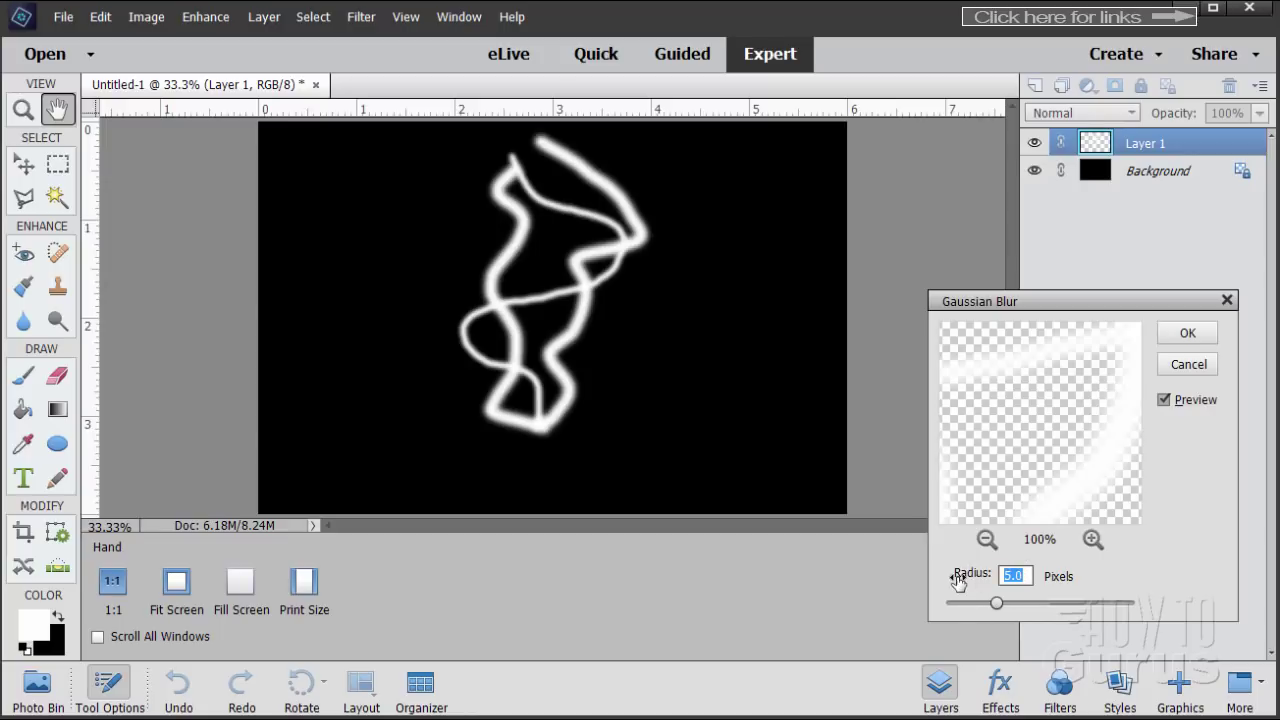
{"action": "type", "text": "10"}
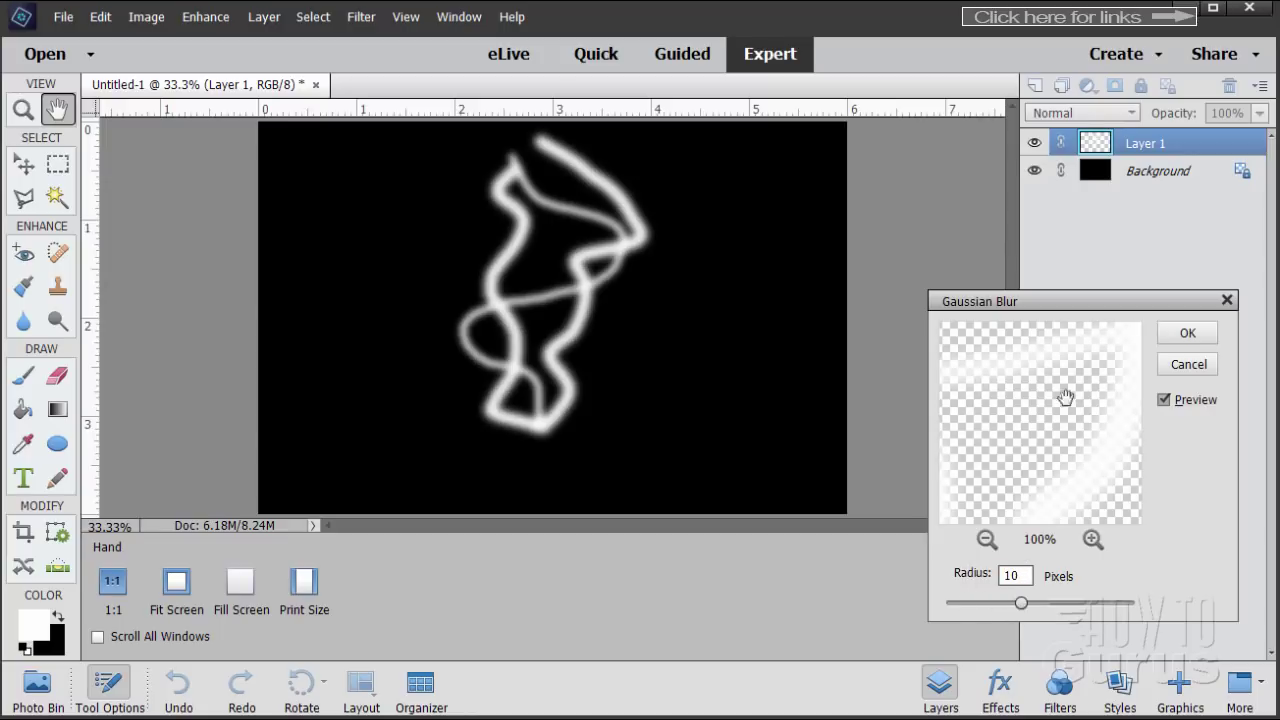
{"action": "left_click", "coordinate": [1187, 333]}
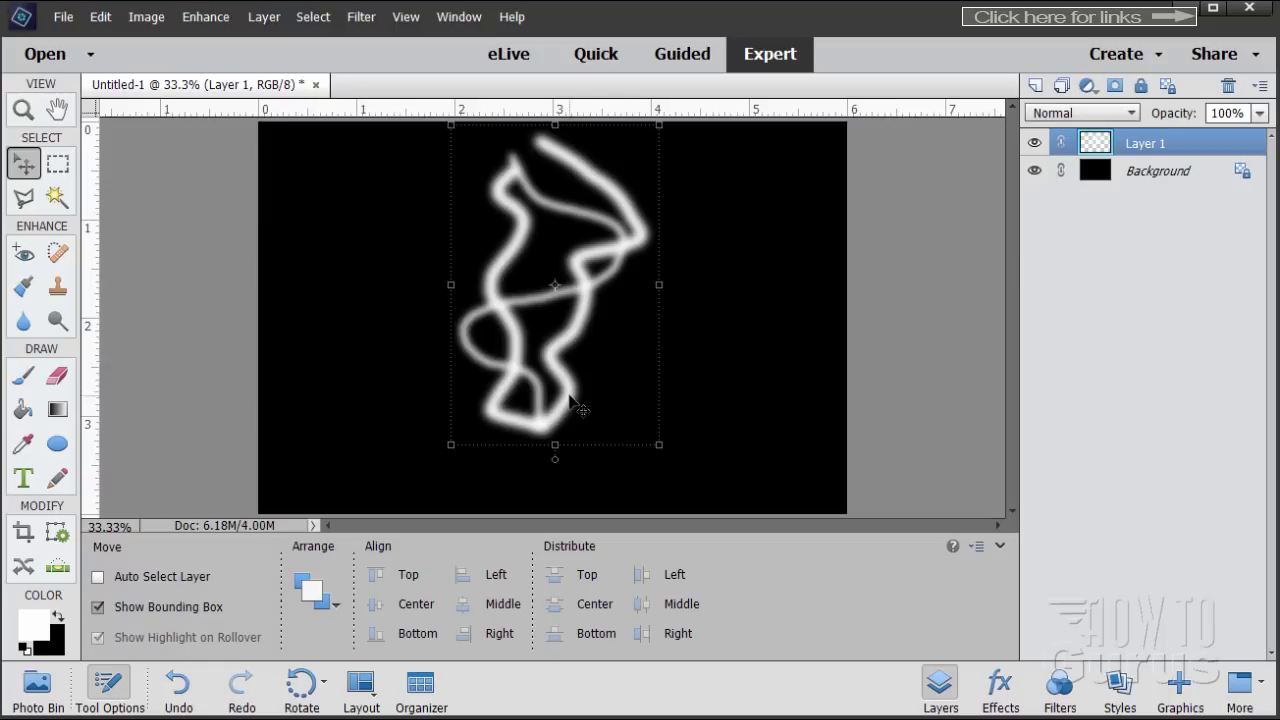
- Nudge the blurred strokes slightly down, then apply a Maximum filter with a 10-pixel radius
{"action": "mouse_move", "coordinate": [545, 424]}
{"action": "left_mouse_down"}
{"action": "mouse_move", "coordinate": [556, 456]}
{"action": "mouse_move", "coordinate": [677, 451]}
{"action": "mouse_move", "coordinate": [477, 463]}
{"action": "mouse_move", "coordinate": [542, 440]}
{"action": "left_mouse_up"}
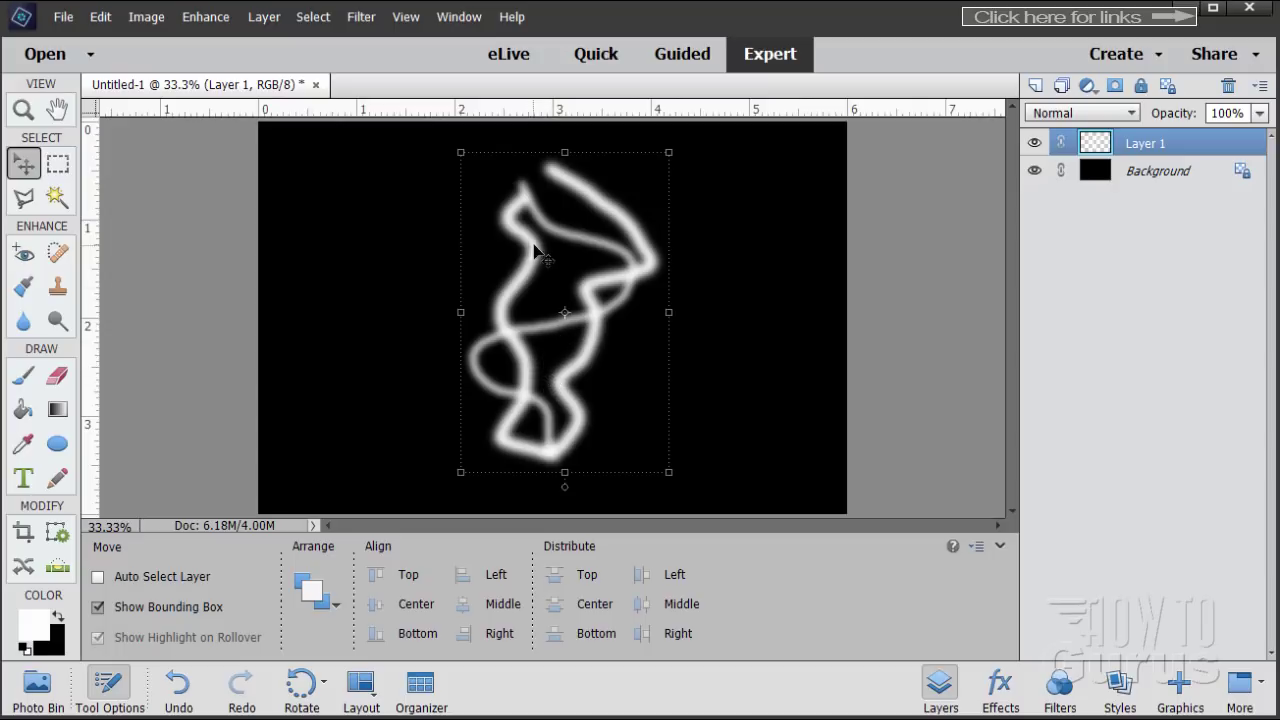
{"action": "left_click", "coordinate": [358, 20]}
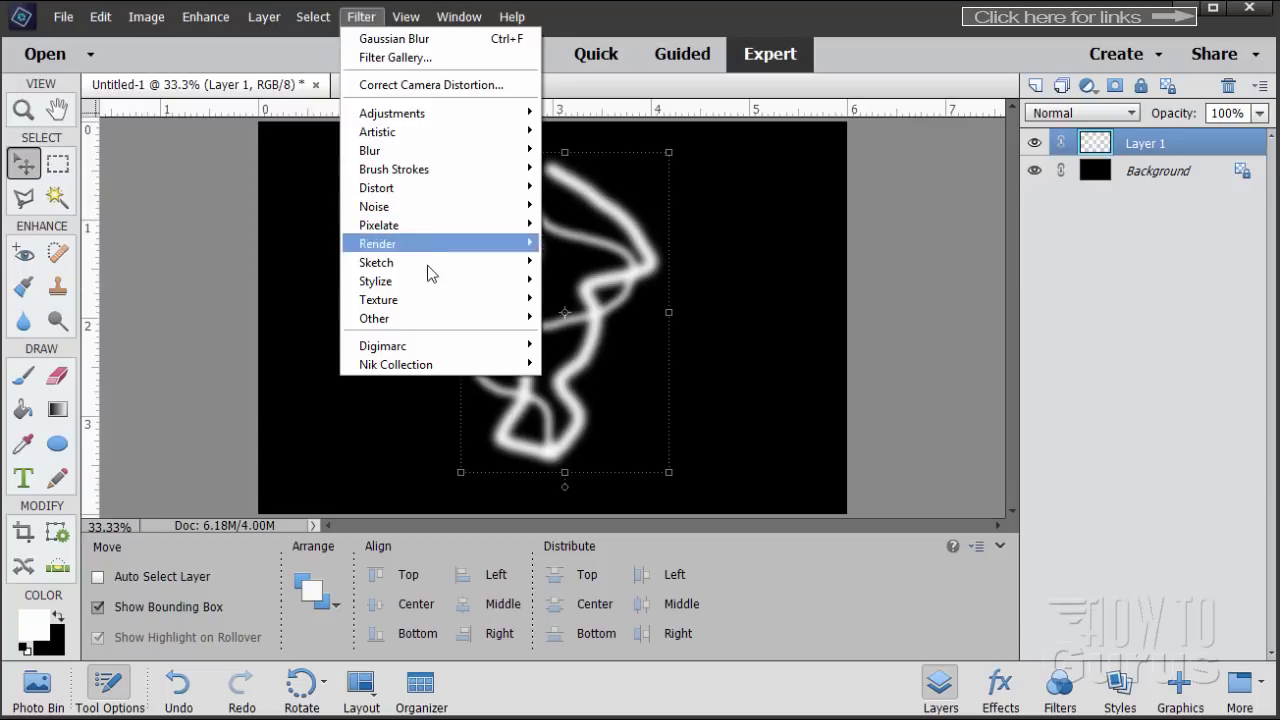
{"action": "mouse_move", "coordinate": [424, 320]}
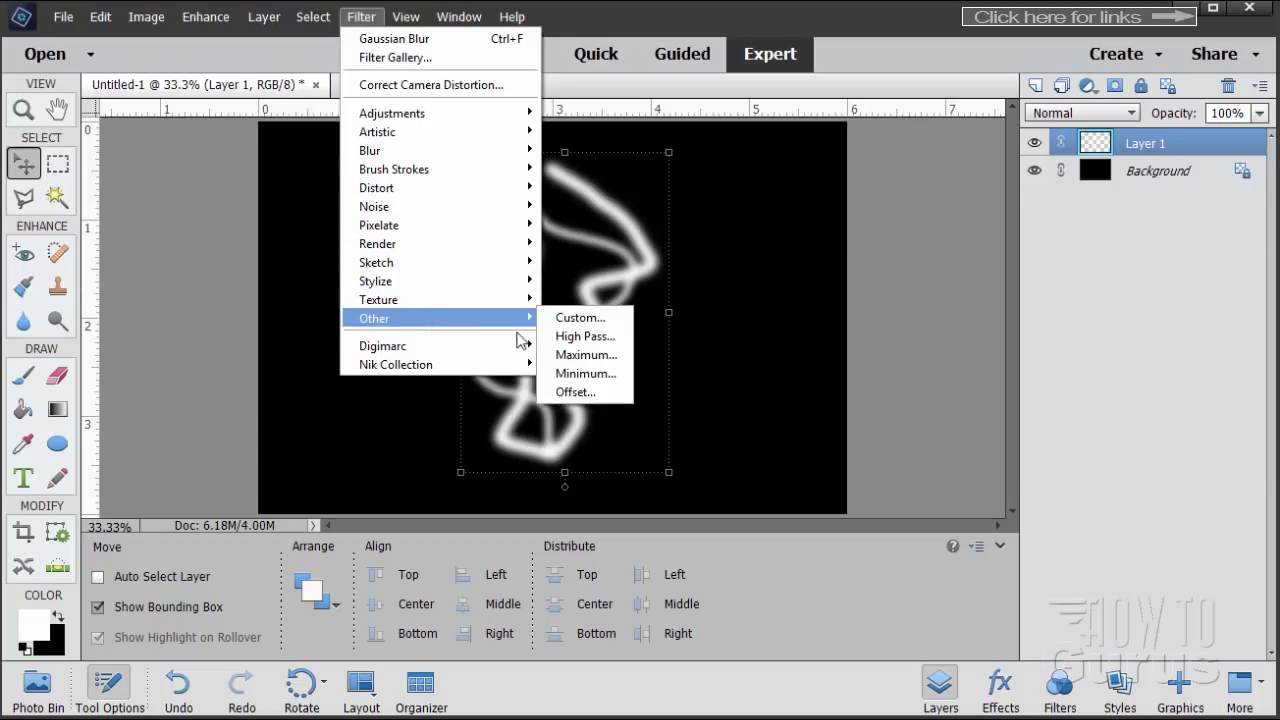
{"action": "left_click", "coordinate": [583, 357]}
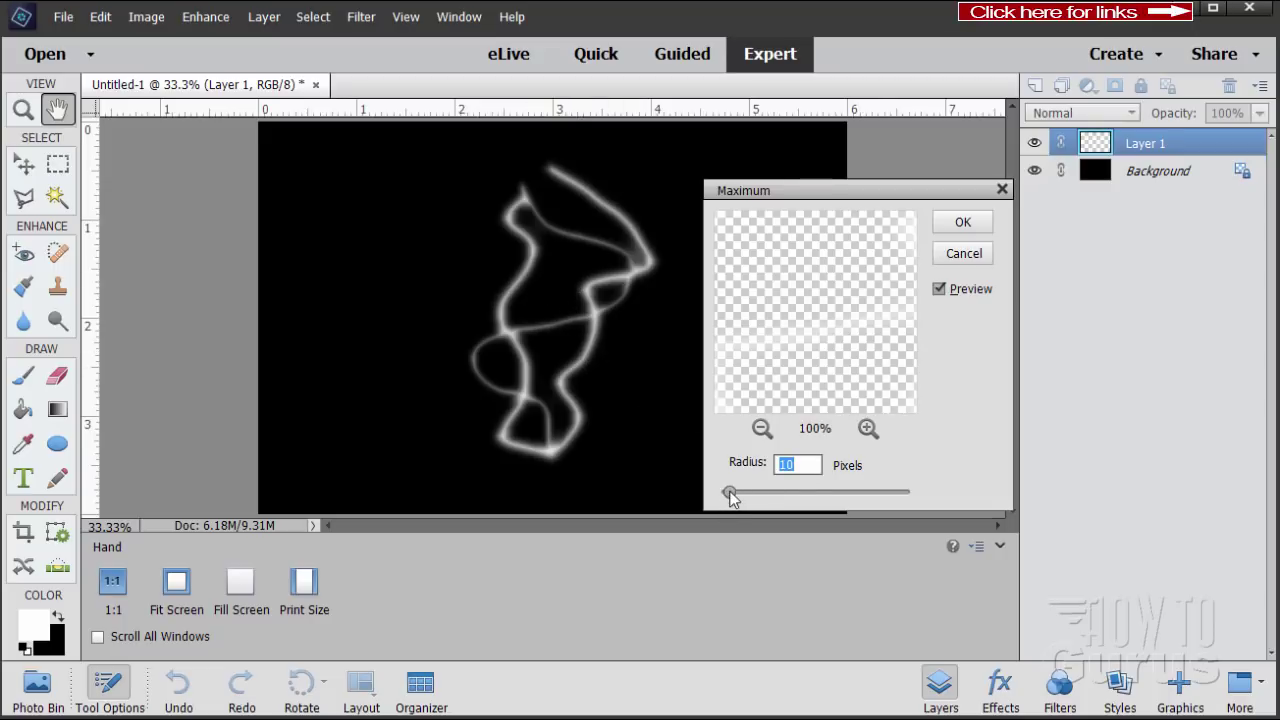
{"action": "mouse_move", "coordinate": [730, 492]}
{"action": "left_mouse_down"}
{"action": "mouse_move", "coordinate": [720, 497]}
{"action": "mouse_move", "coordinate": [752, 497]}
{"action": "mouse_move", "coordinate": [727, 503]}
{"action": "left_mouse_up"}
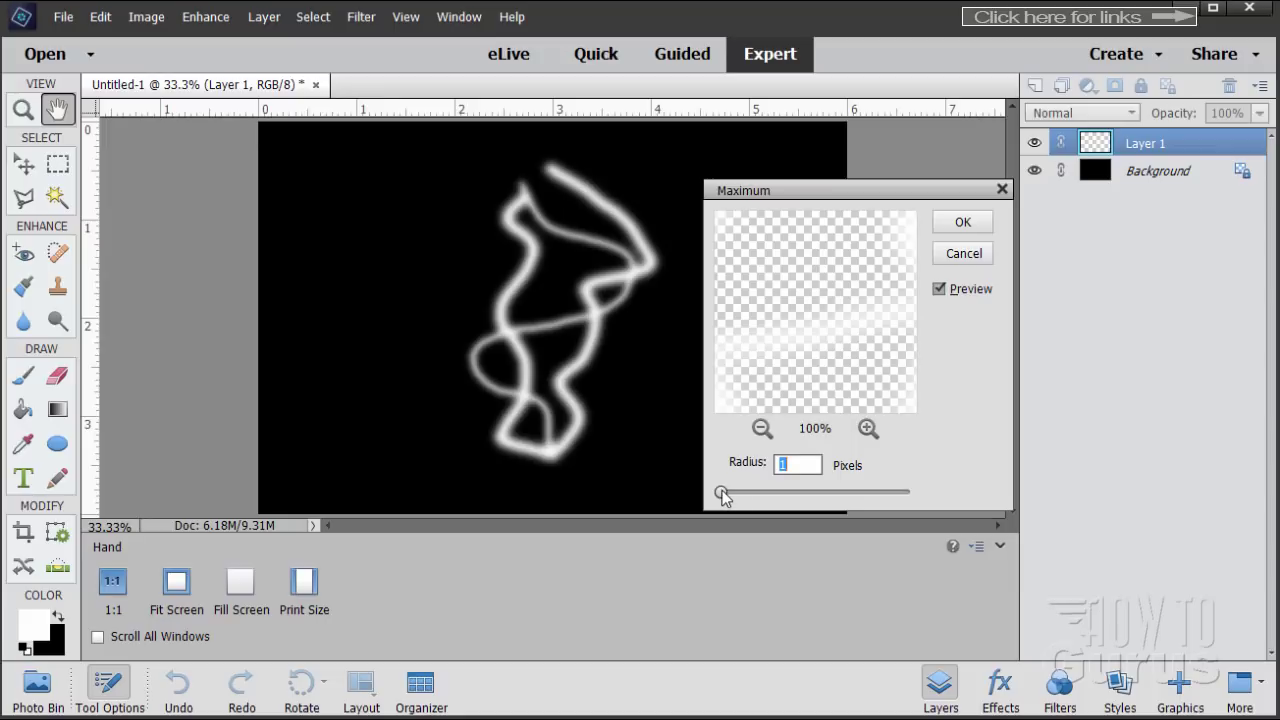
{"action": "left_click_drag", "start_coordinate": [724, 498], "coordinate": [730, 501]}
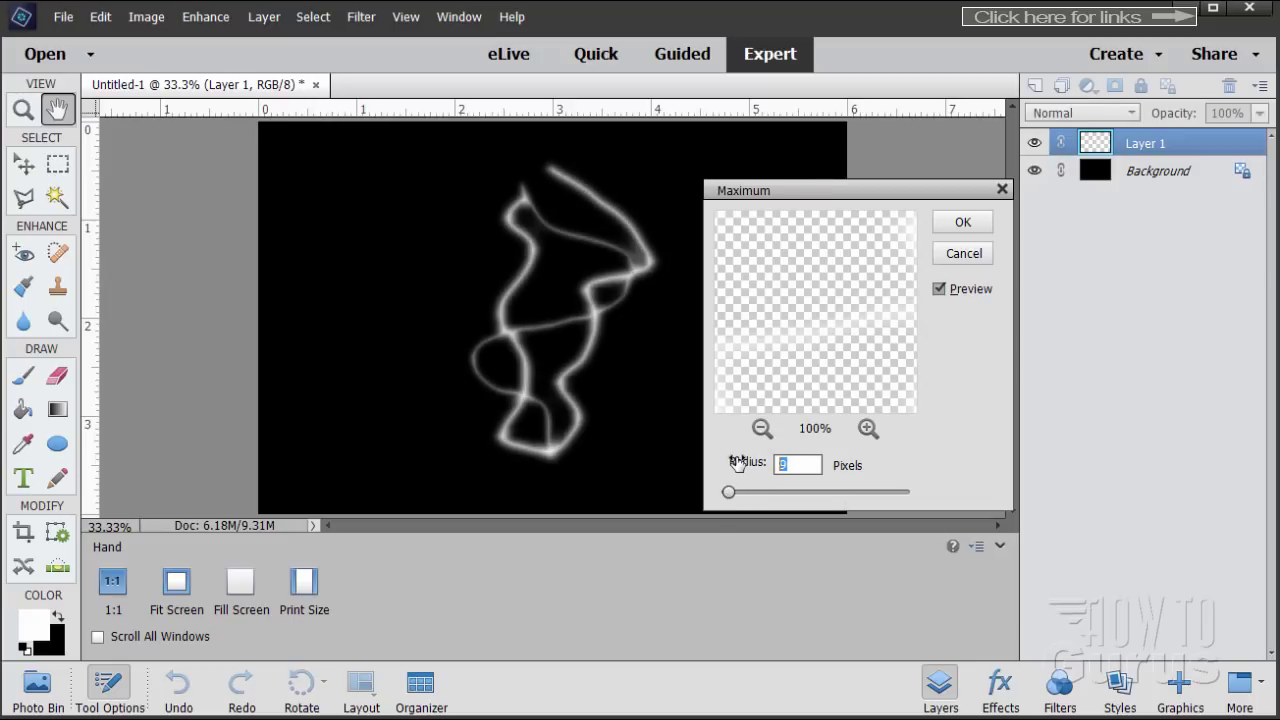
{"action": "type", "text": "10"}
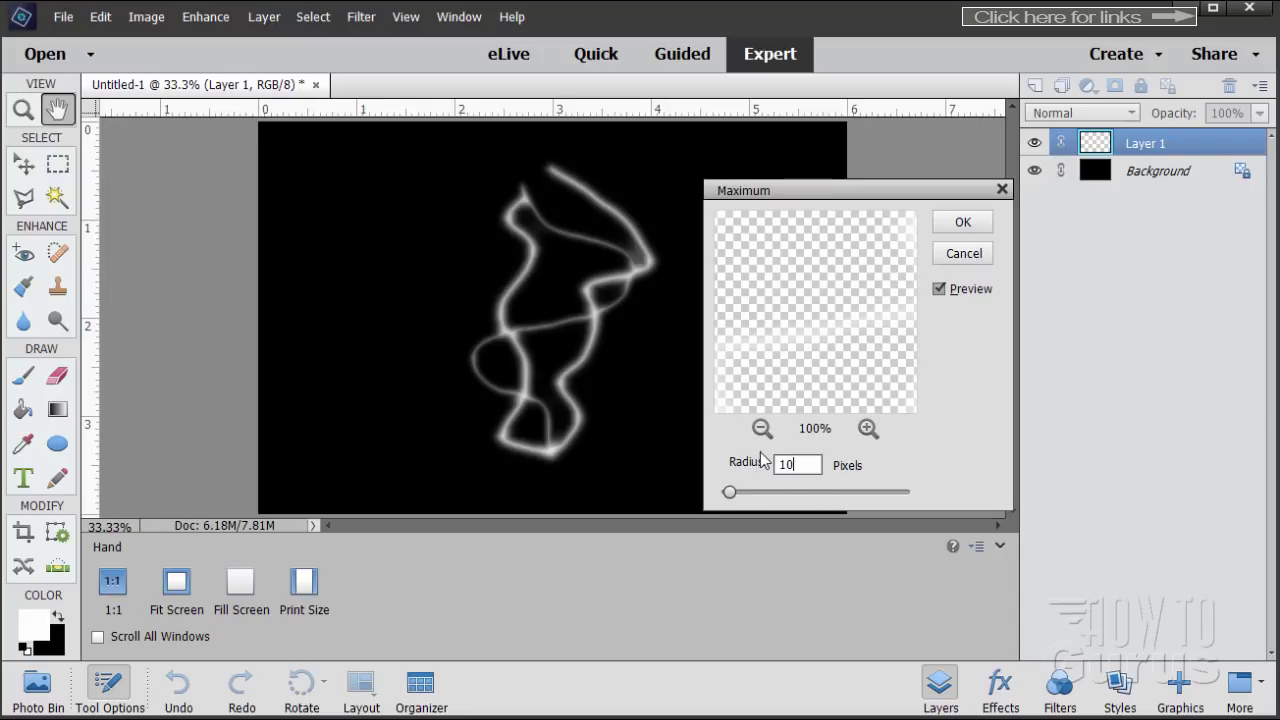
{"action": "left_click", "coordinate": [963, 222]}
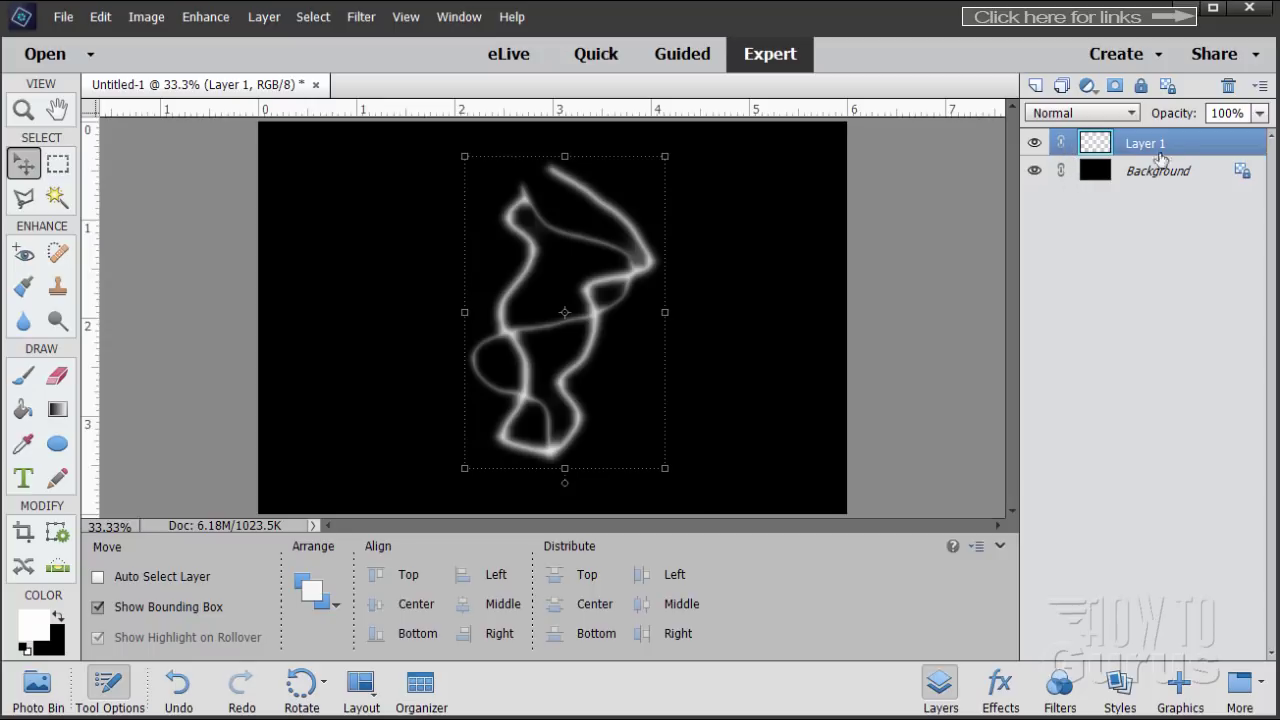
- Duplicate Layer 1 and flip the copy horizontally
{"action": "left_click_drag", "start_coordinate": [1094, 143], "coordinate": [1036, 86]}
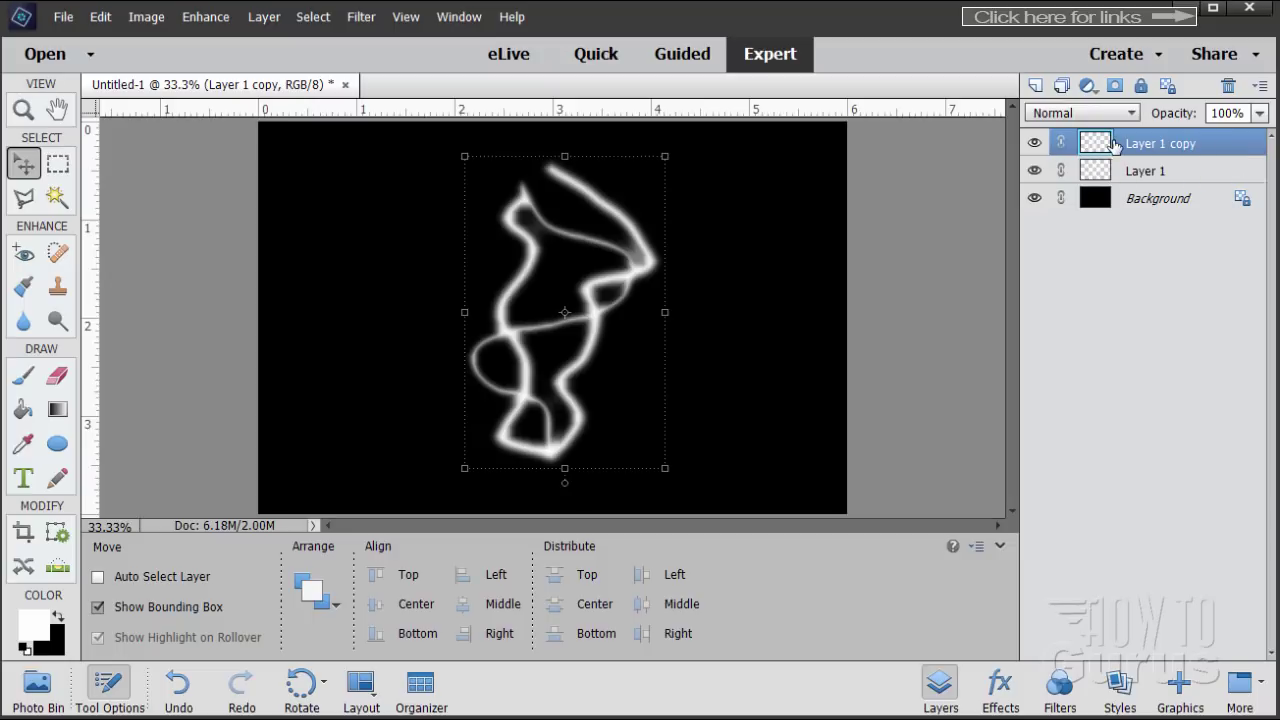
{"action": "left_click", "coordinate": [147, 18]}
{"action": "mouse_move", "coordinate": [157, 40]}
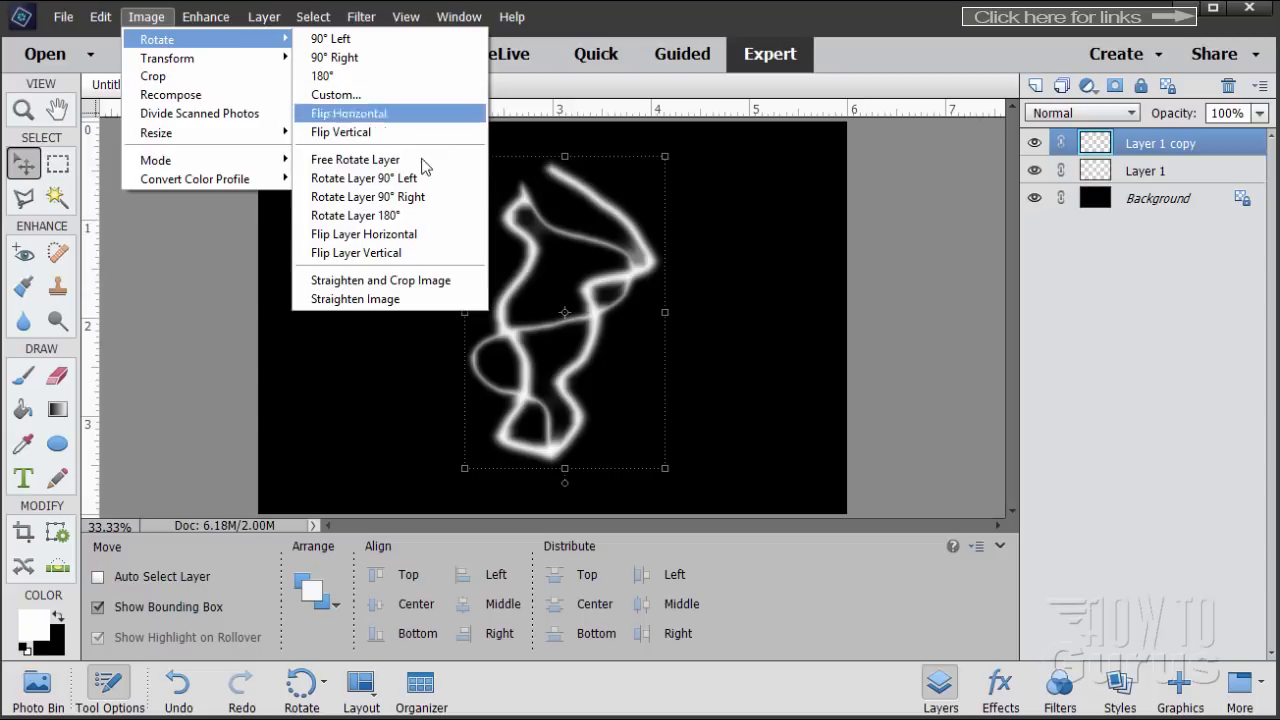
{"action": "left_click", "coordinate": [369, 237]}
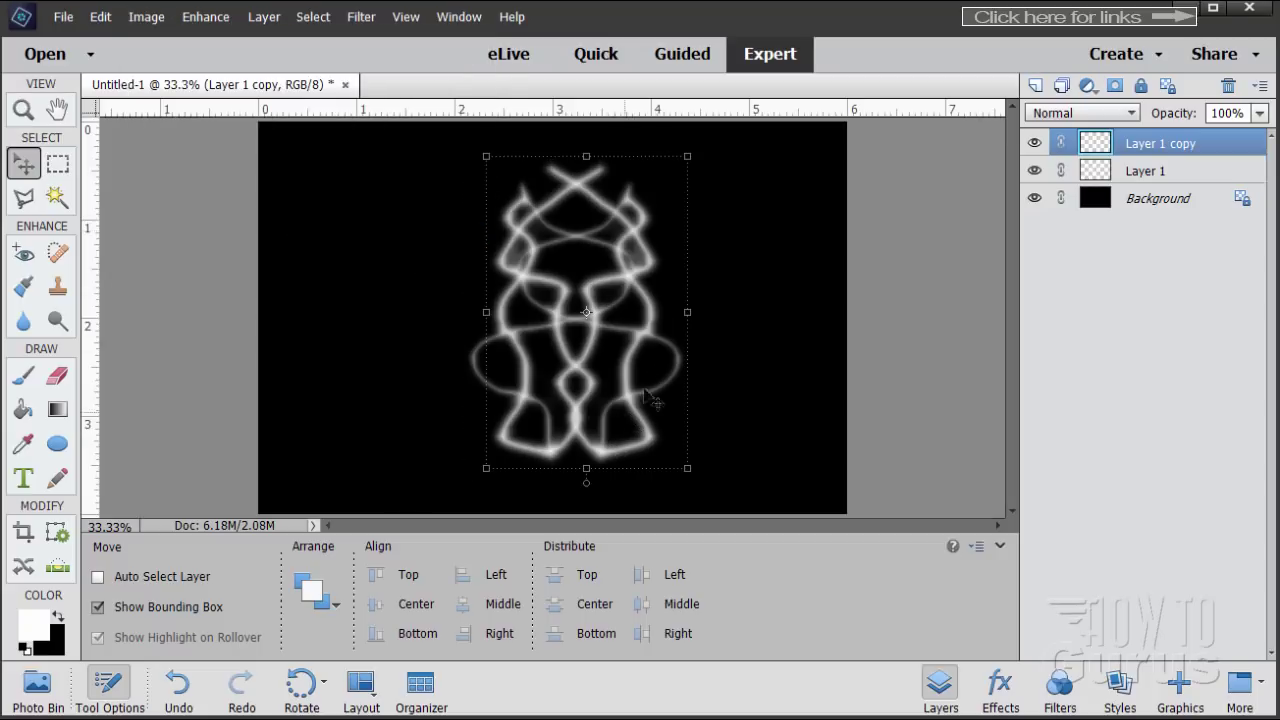
- Narrow the flipped copy from both sides and position it over the original strokes
{"action": "left_click_drag", "start_coordinate": [687, 311], "coordinate": [625, 311]}
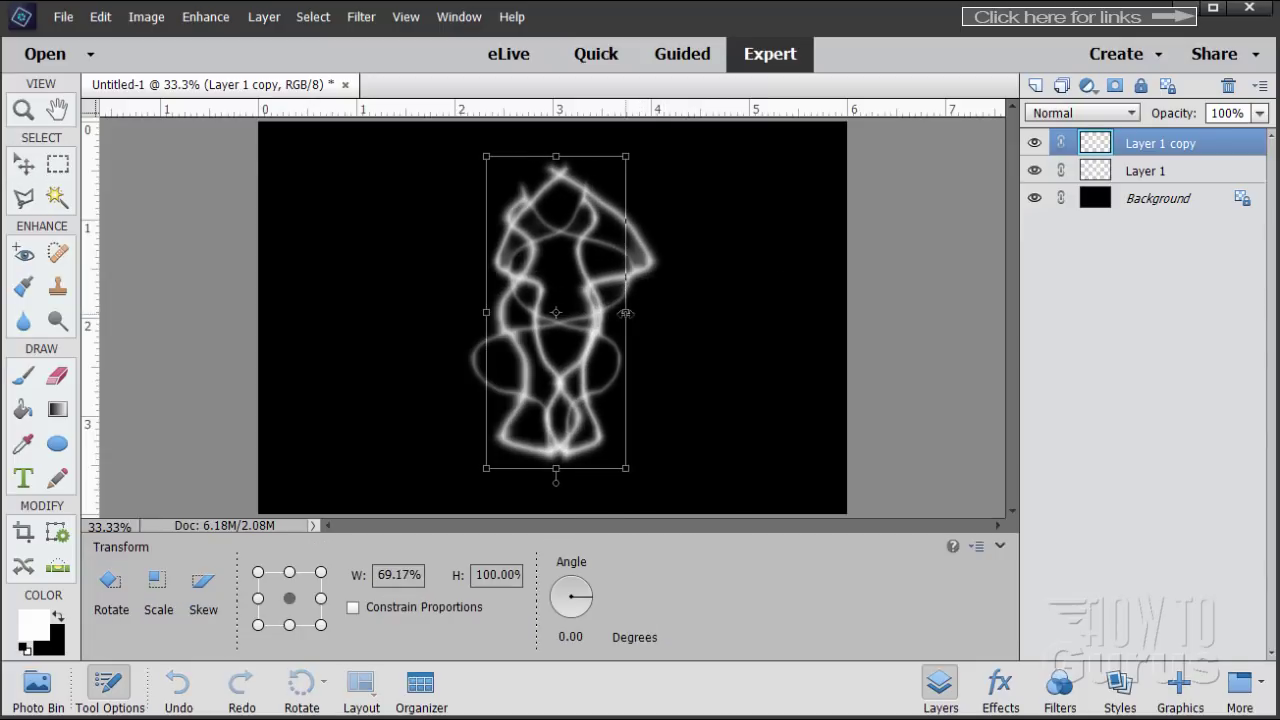
{"action": "left_click_drag", "start_coordinate": [485, 313], "coordinate": [541, 312]}
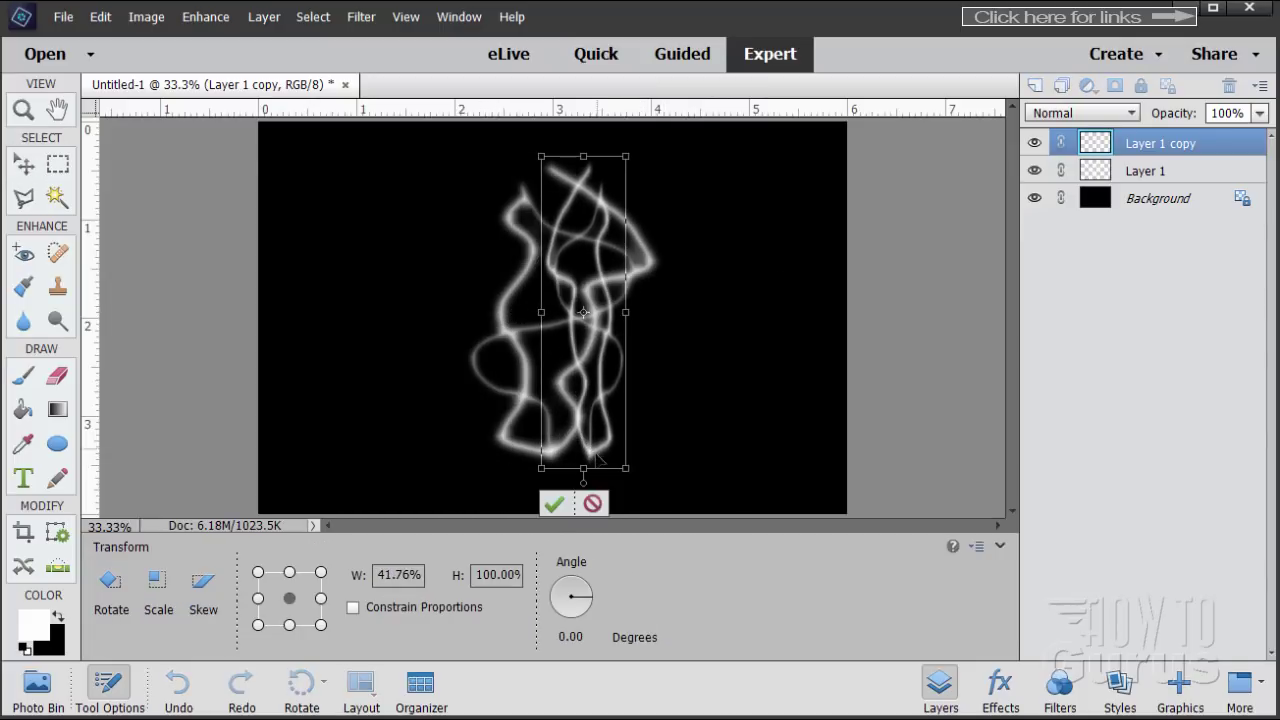
{"action": "left_click_drag", "start_coordinate": [597, 457], "coordinate": [555, 456]}
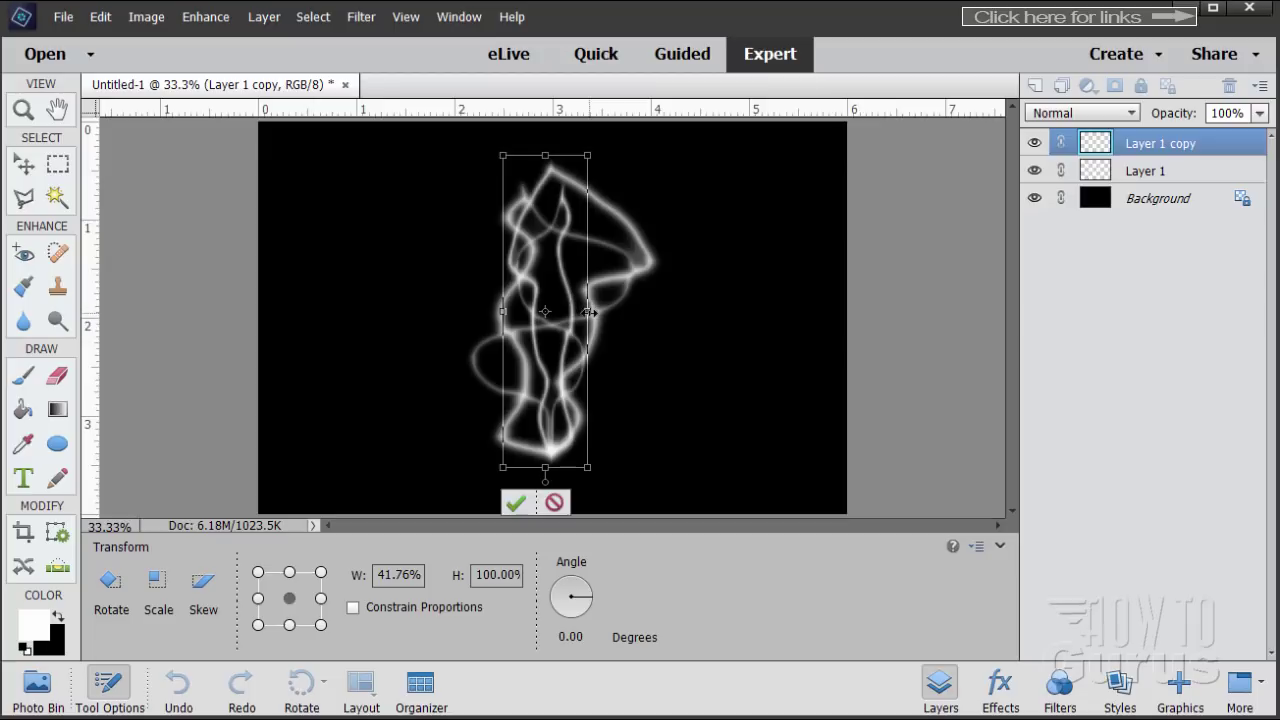
{"action": "mouse_move", "coordinate": [590, 312]}
{"action": "left_mouse_down"}
{"action": "mouse_move", "coordinate": [506, 312]}
{"action": "mouse_move", "coordinate": [583, 313]}
{"action": "left_mouse_up"}
{"action": "left_click_drag", "start_coordinate": [553, 453], "coordinate": [552, 456]}
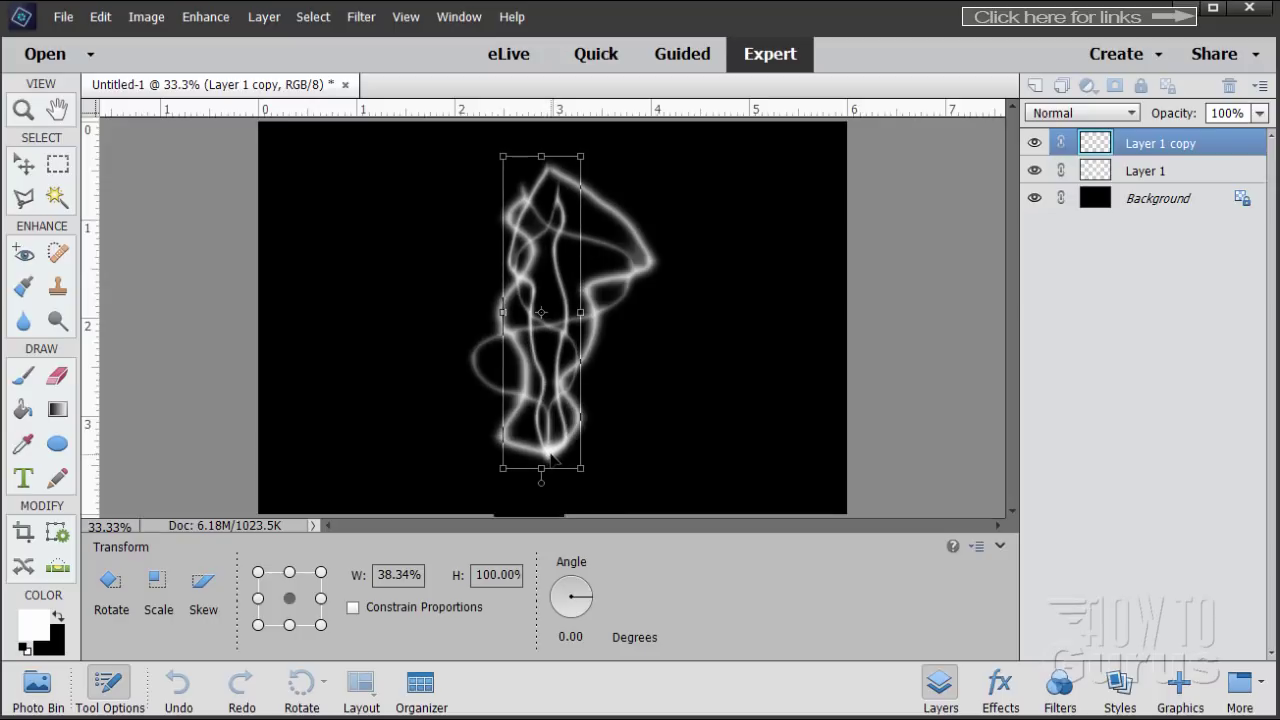
{"action": "left_click", "coordinate": [506, 500]}
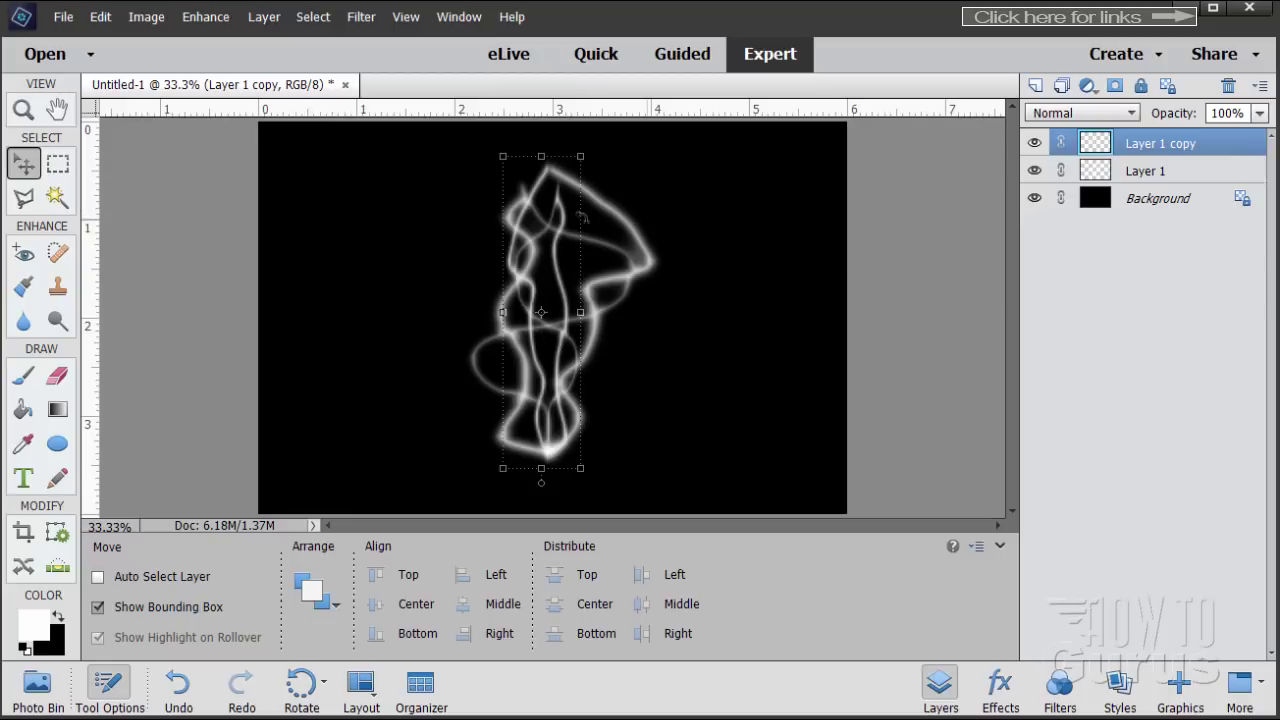
- Apply a sine Wave filter (9 generators, amplitude 5–35) to Layer 1, then select Layer 1 copy
{"action": "left_click", "coordinate": [1189, 172]}
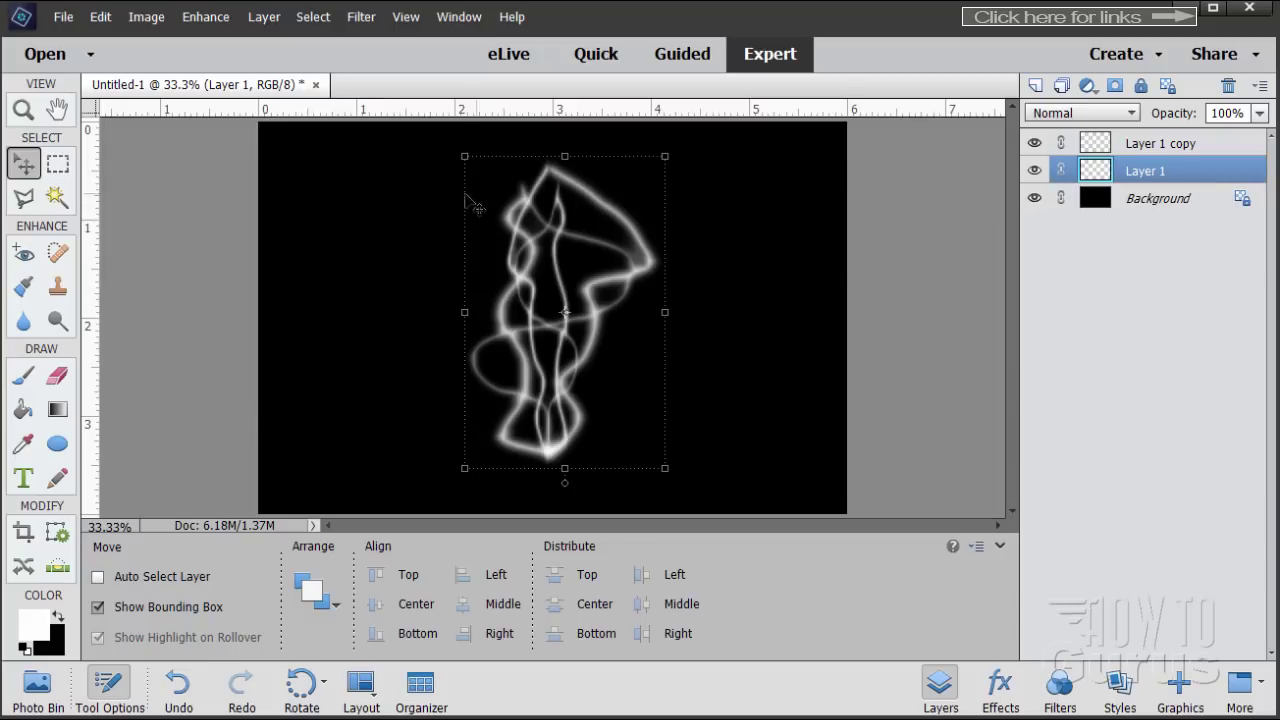
{"action": "left_click", "coordinate": [366, 20]}
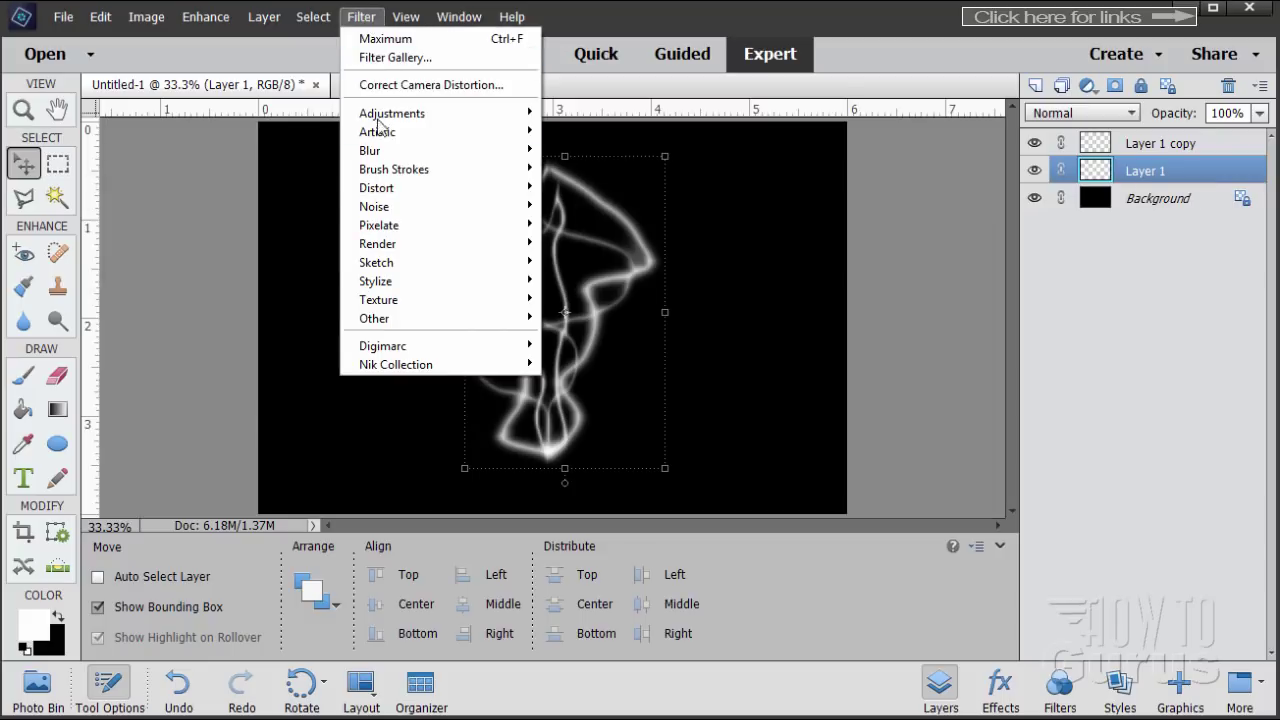
{"action": "mouse_move", "coordinate": [390, 190]}
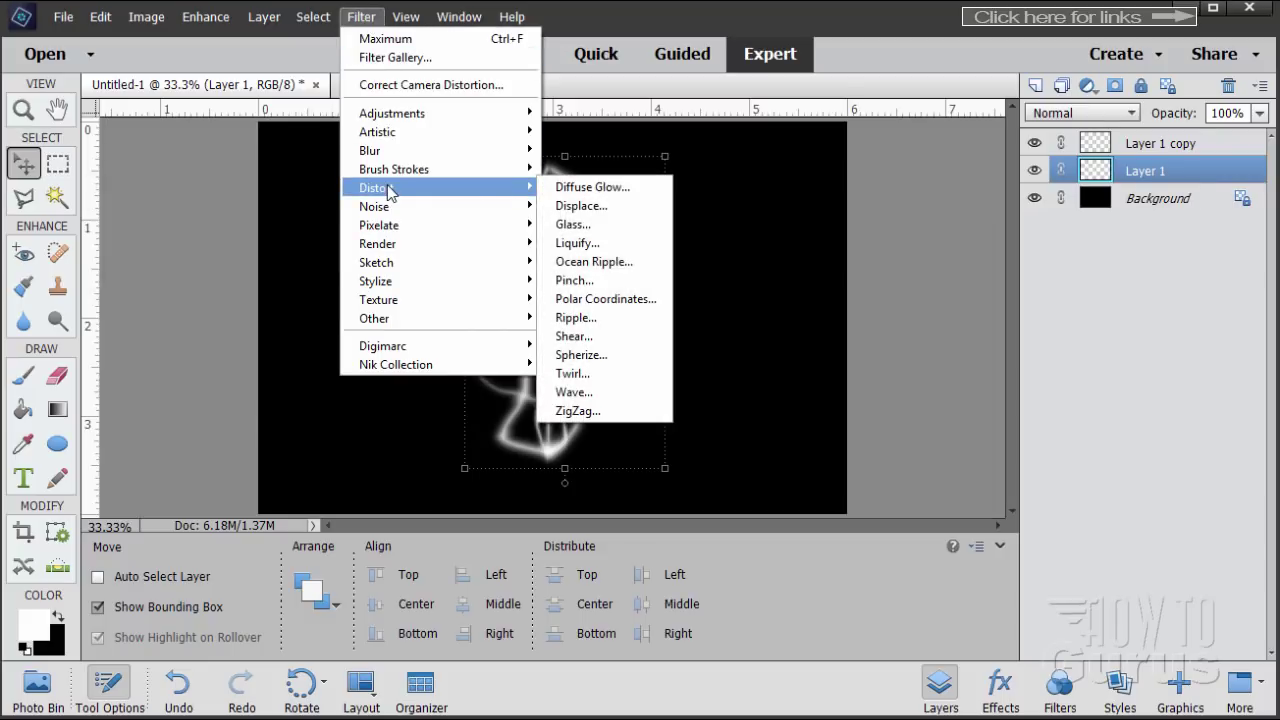
{"action": "left_click", "coordinate": [570, 393]}
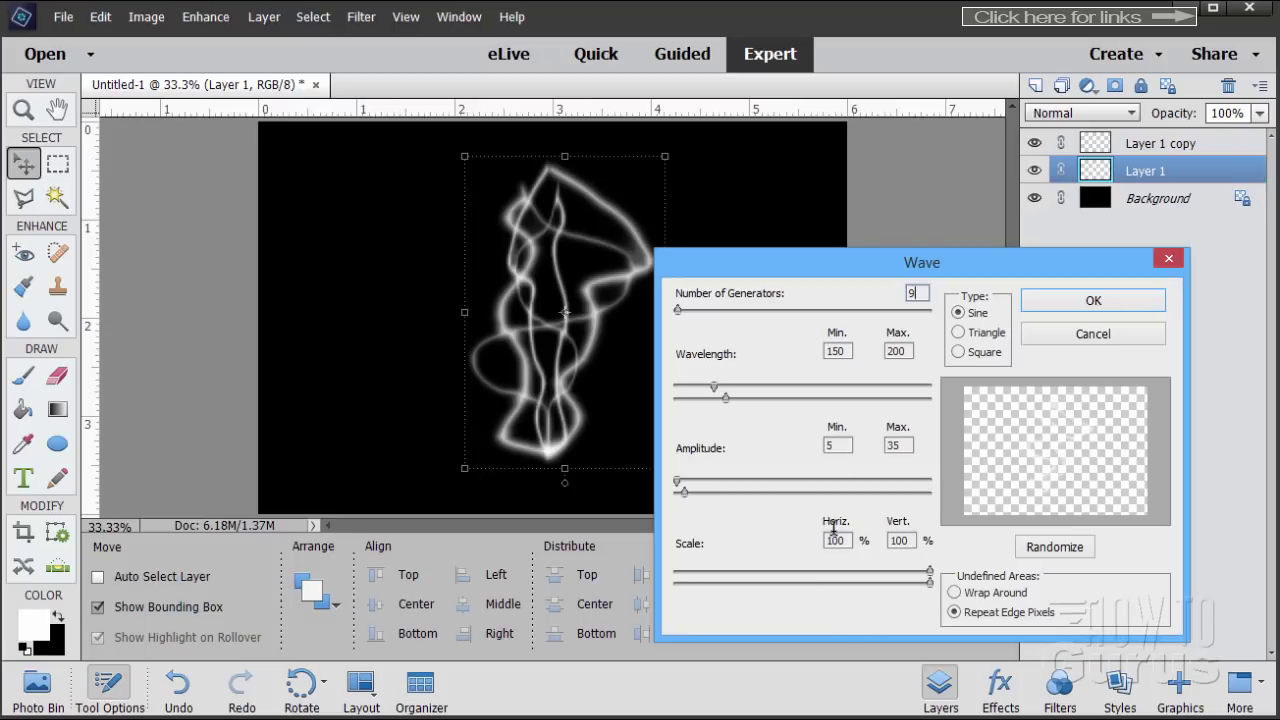
{"action": "left_click", "coordinate": [1082, 301]}
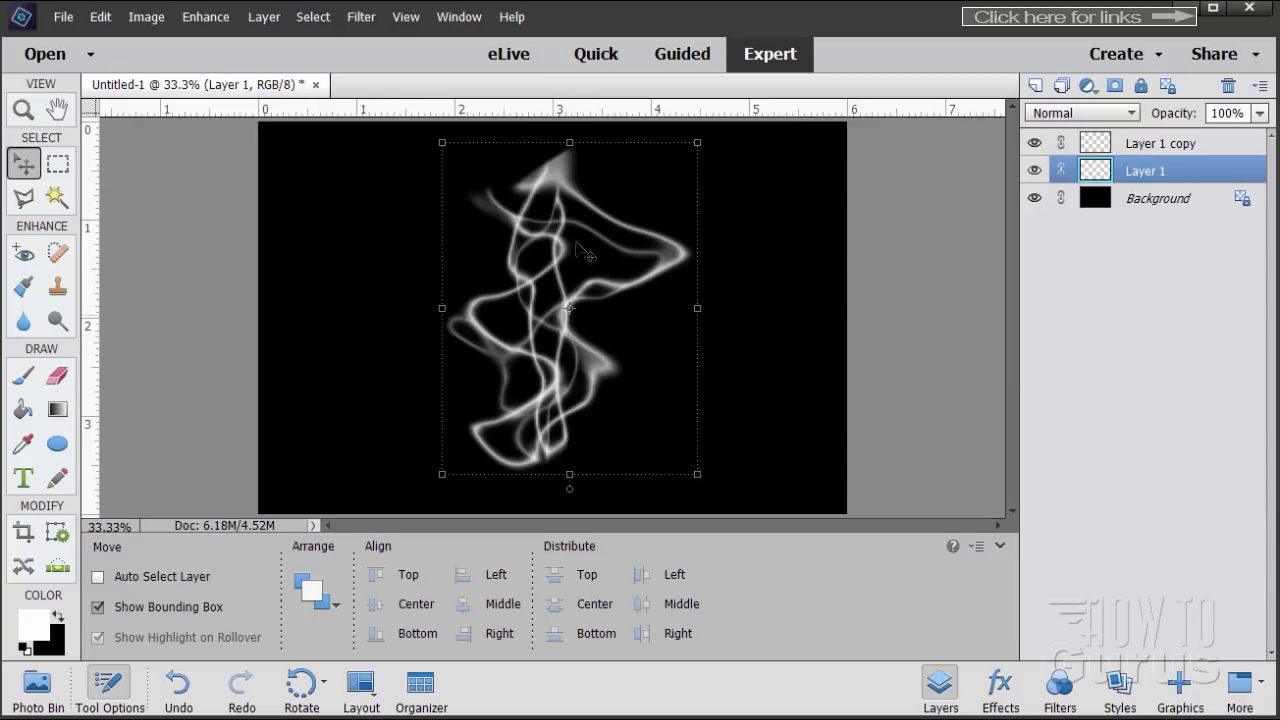
{"action": "left_click", "coordinate": [1140, 146]}
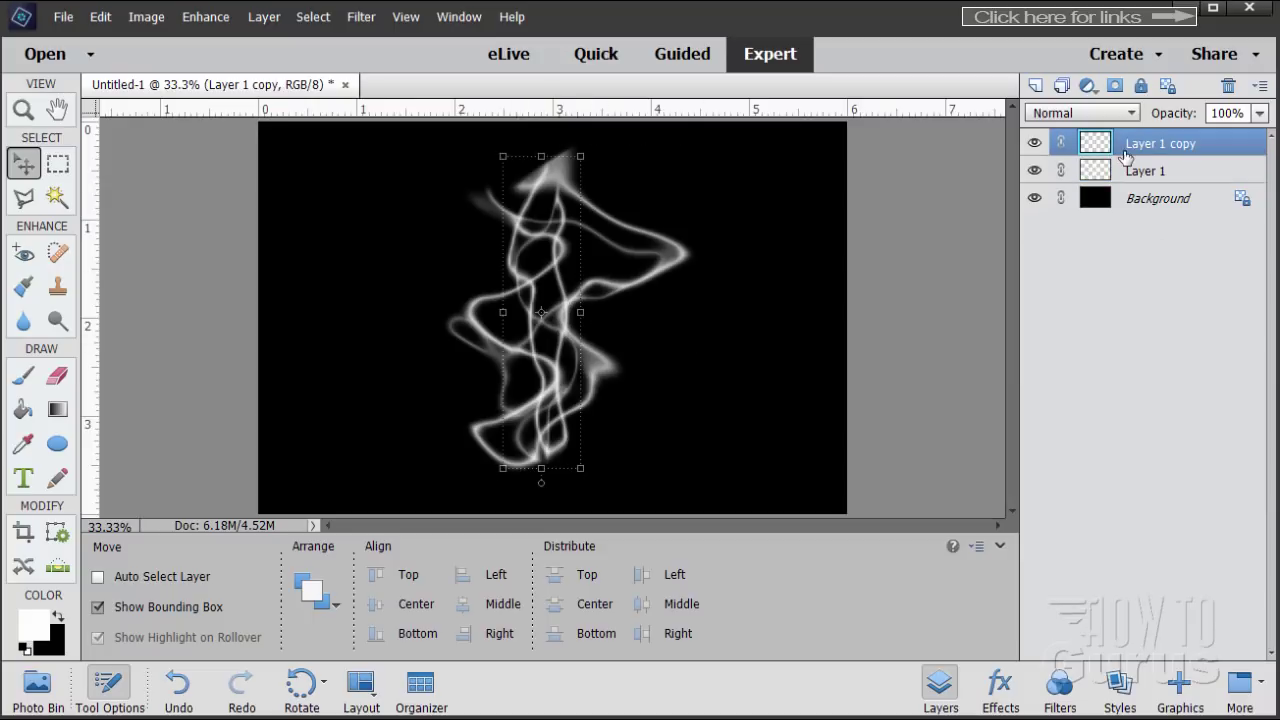
- Ripple Layer 1 copy's smoke with the Wave distortion filter and nudge it slightly into place
{"action": "left_click", "coordinate": [361, 17]}
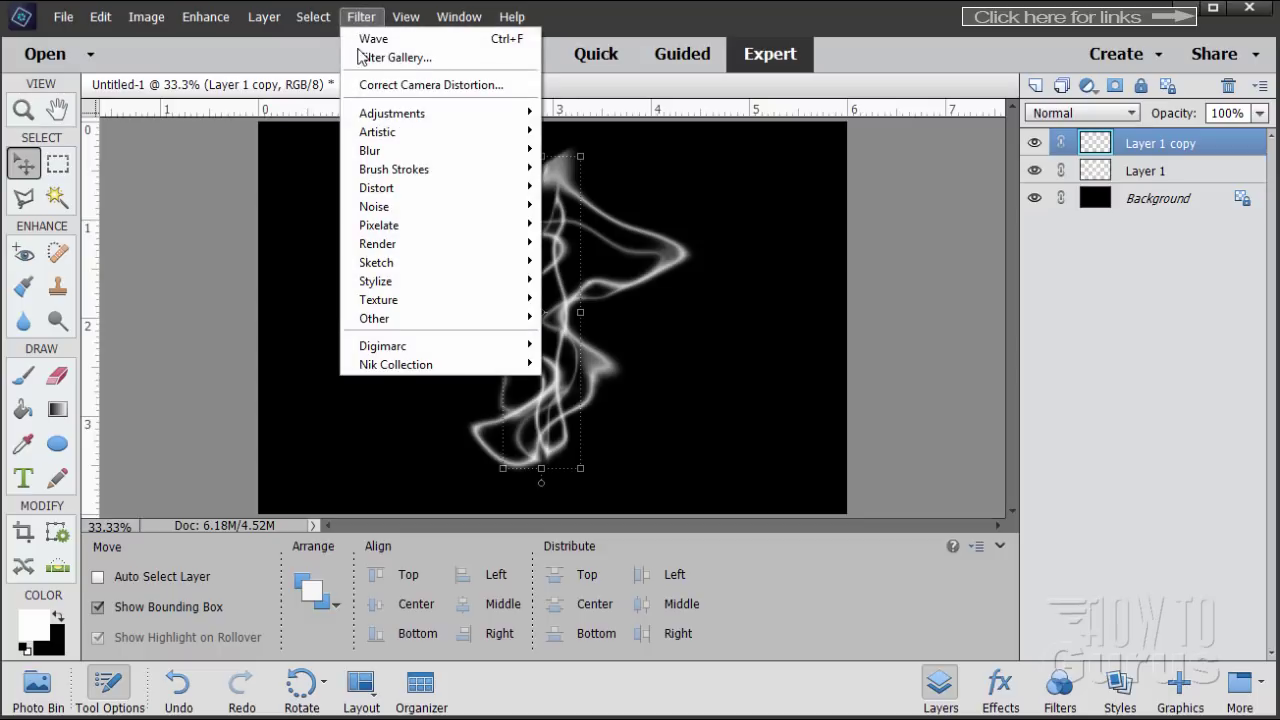
{"action": "mouse_move", "coordinate": [385, 196]}
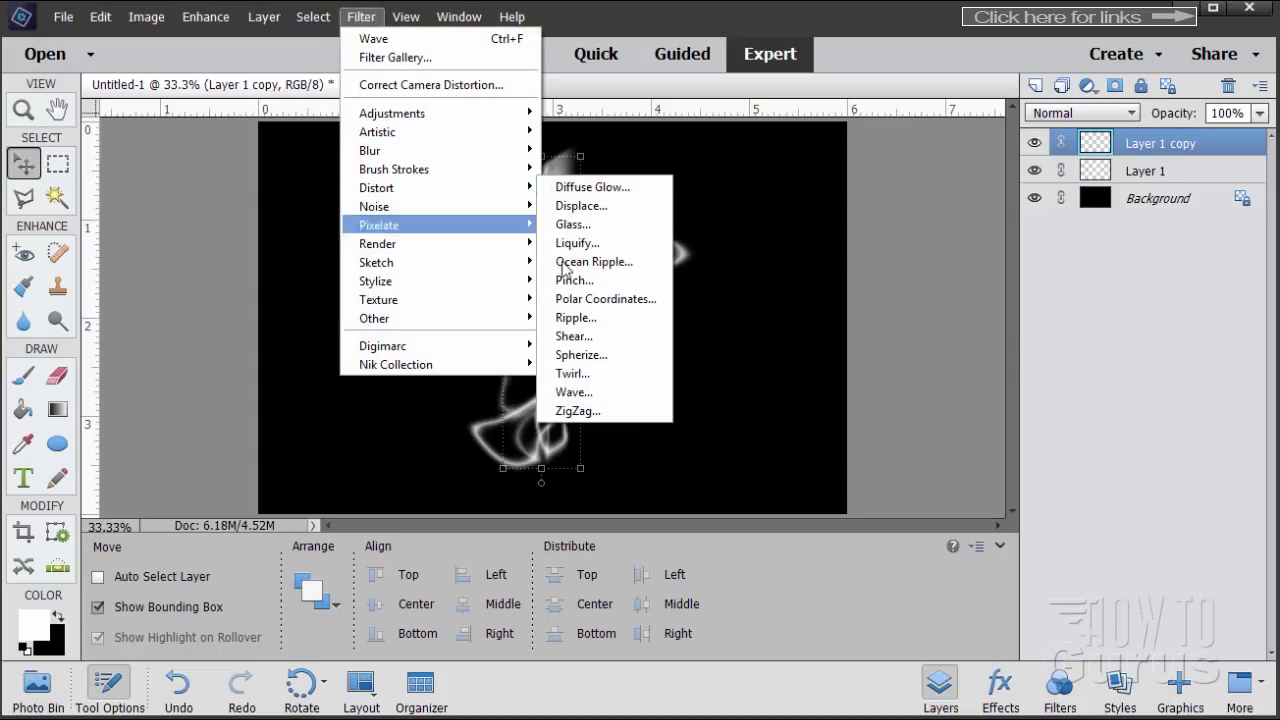
{"action": "left_click", "coordinate": [594, 391]}
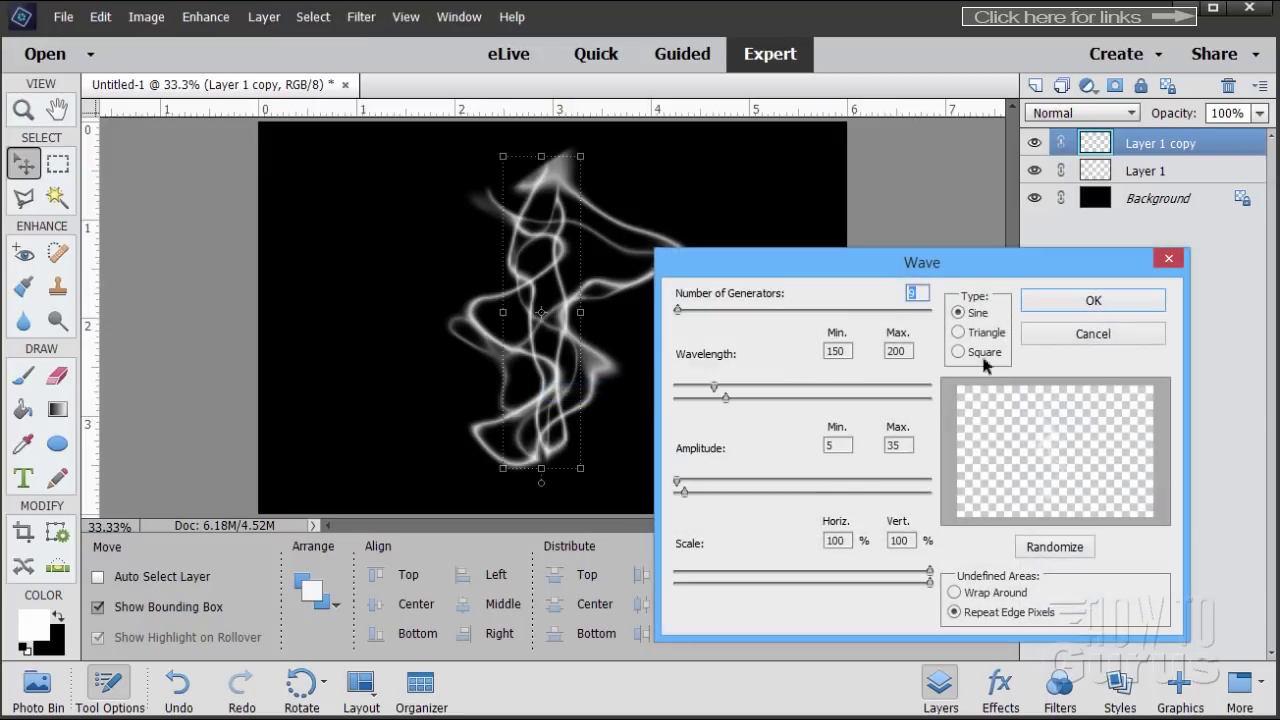
{"action": "left_click", "coordinate": [1073, 303]}
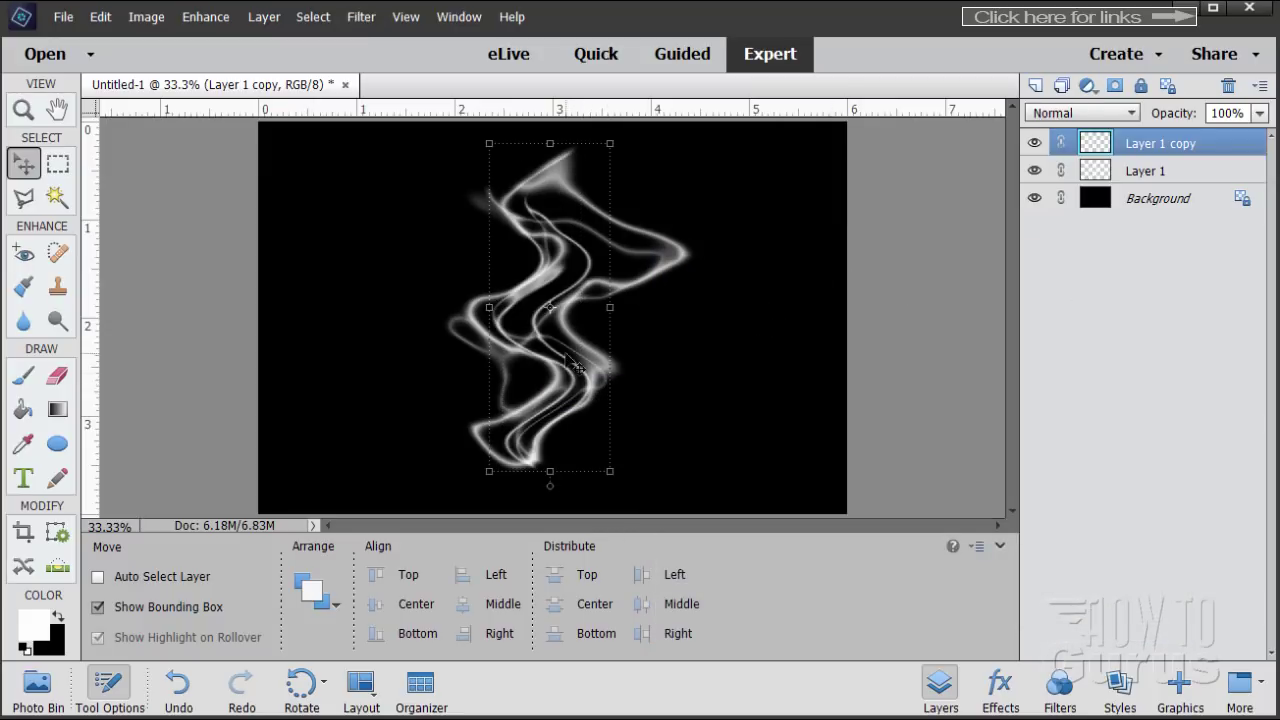
{"action": "mouse_move", "coordinate": [530, 468]}
{"action": "left_mouse_down"}
{"action": "mouse_move", "coordinate": [515, 462]}
{"action": "mouse_move", "coordinate": [527, 466]}
{"action": "left_mouse_up"}
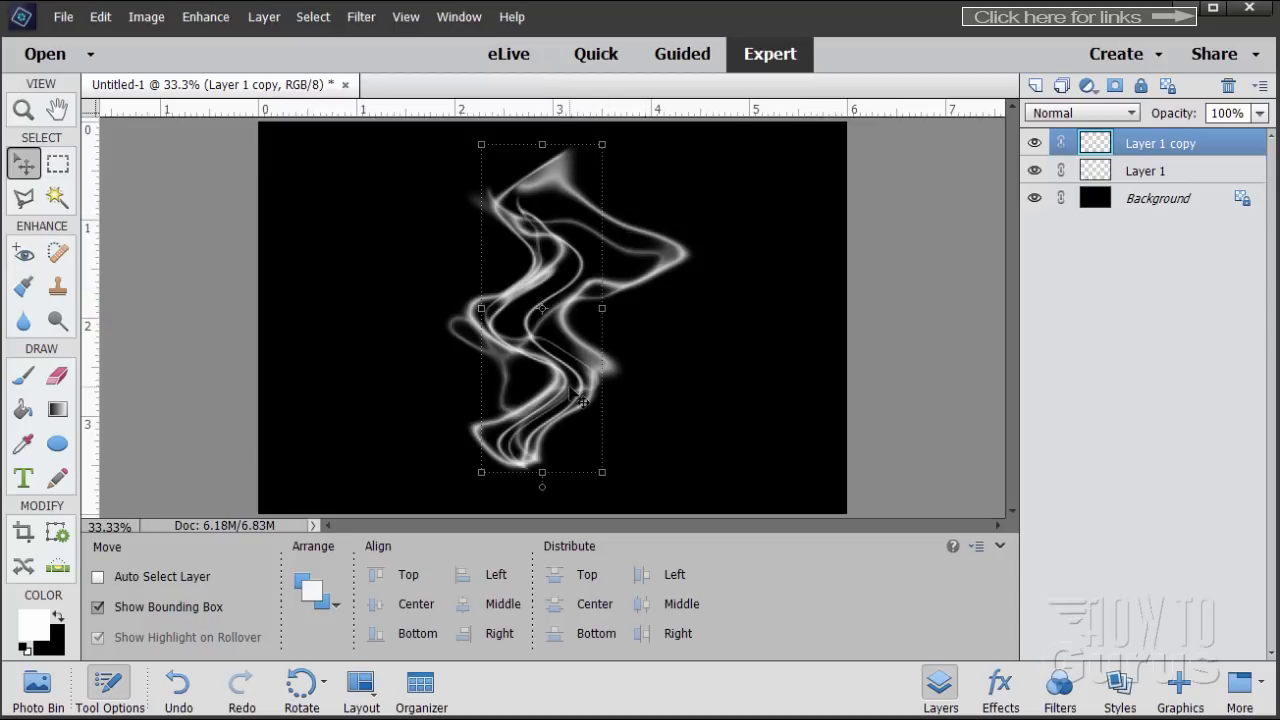
{"action": "left_click", "coordinate": [1137, 178]}
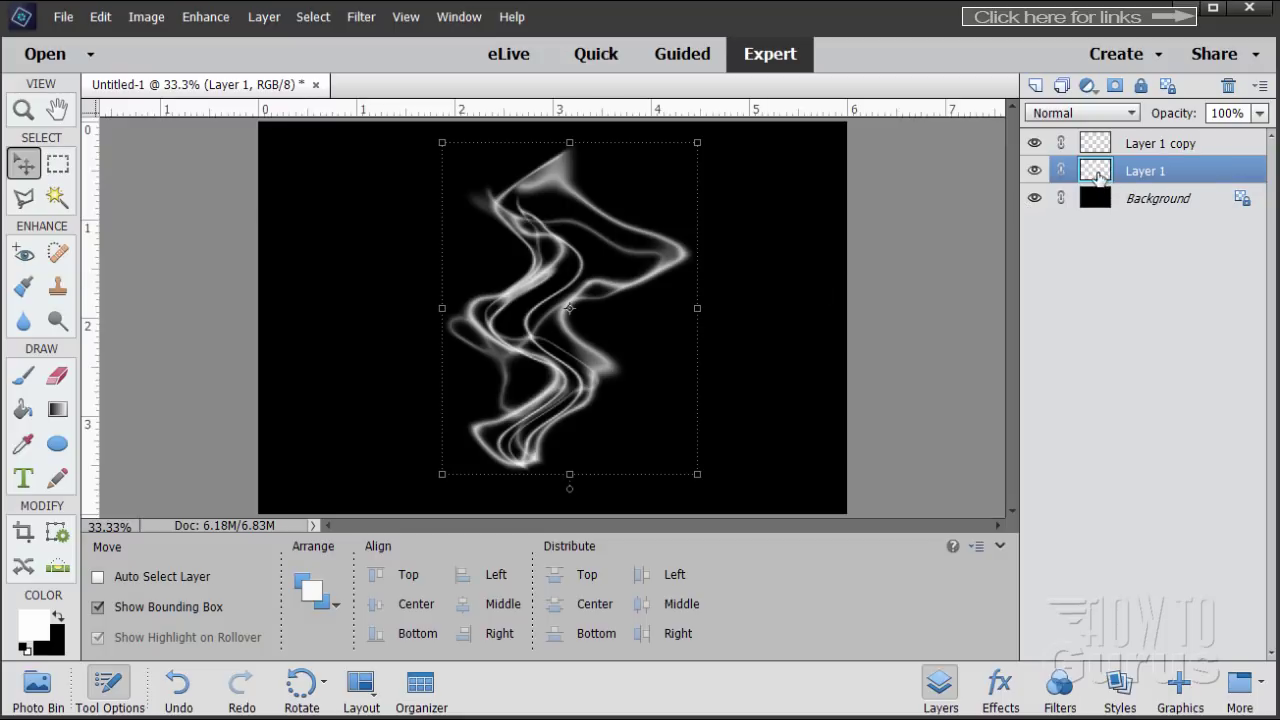
- Move Layer 1 above Layer 1 copy and soften it with a 10-pixel Gaussian Blur
{"action": "left_click_drag", "start_coordinate": [1097, 172], "coordinate": [1099, 140]}
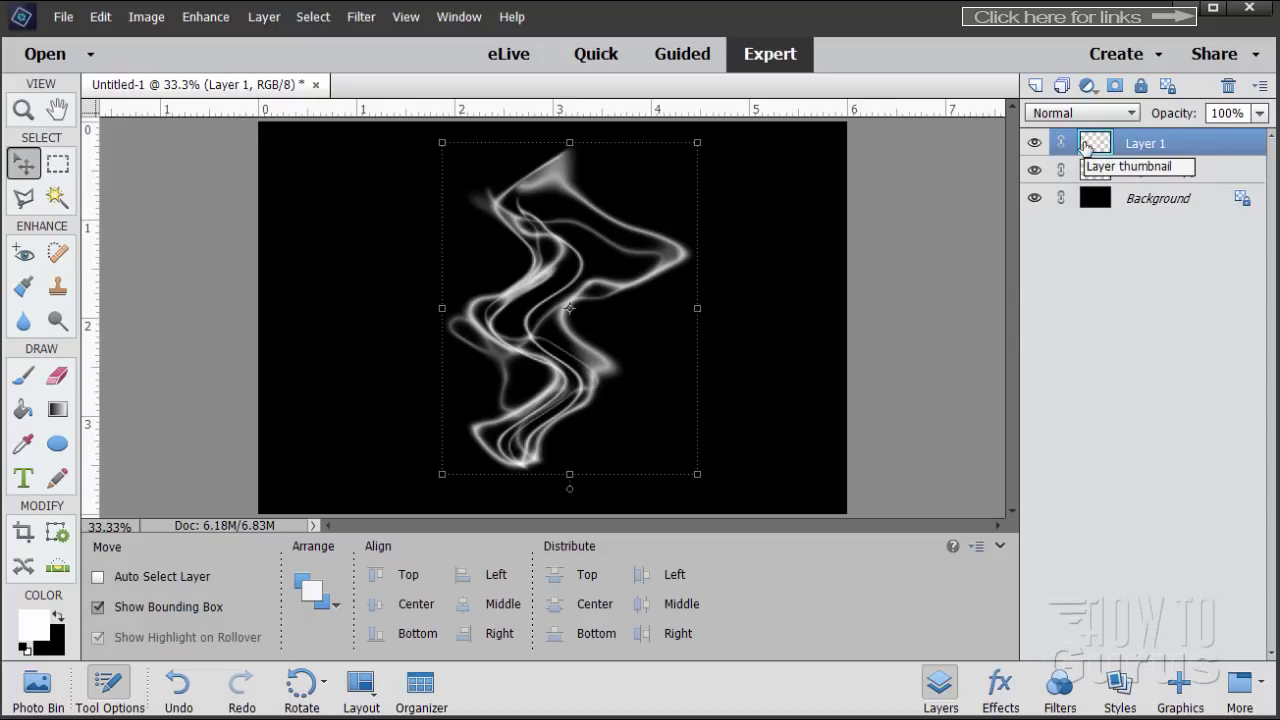
{"action": "left_click", "coordinate": [361, 17]}
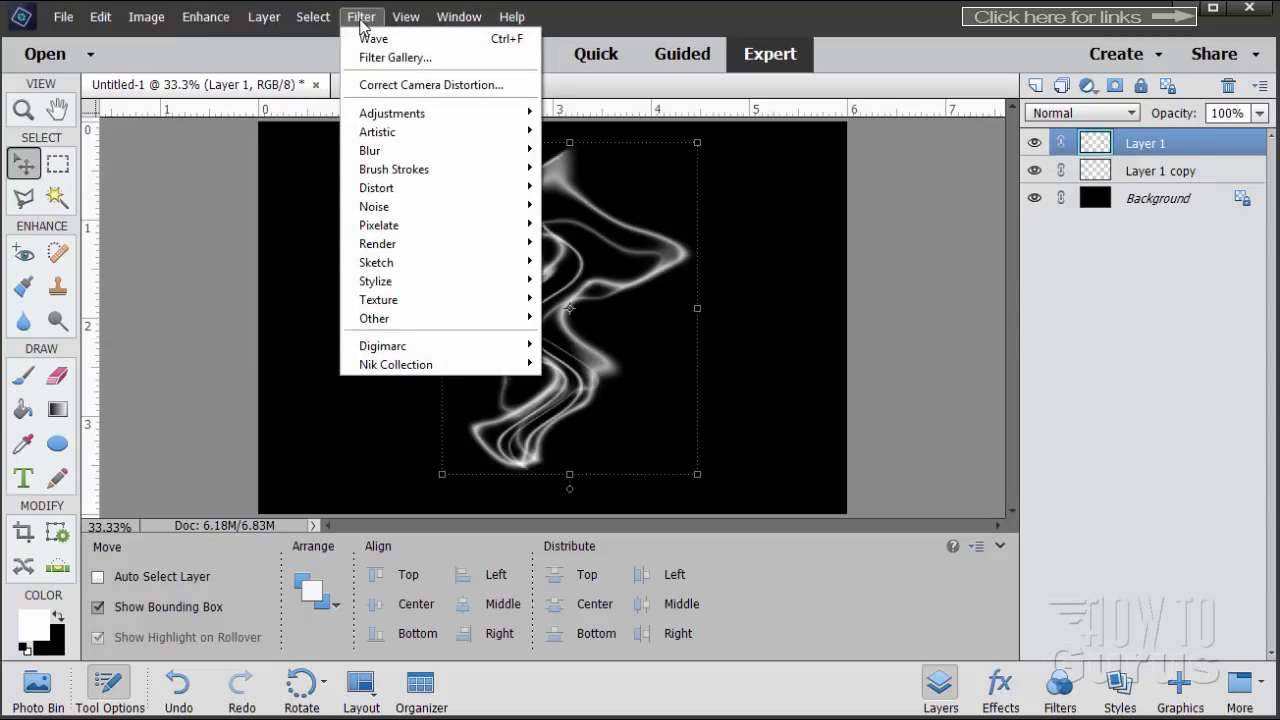
{"action": "mouse_move", "coordinate": [398, 152]}
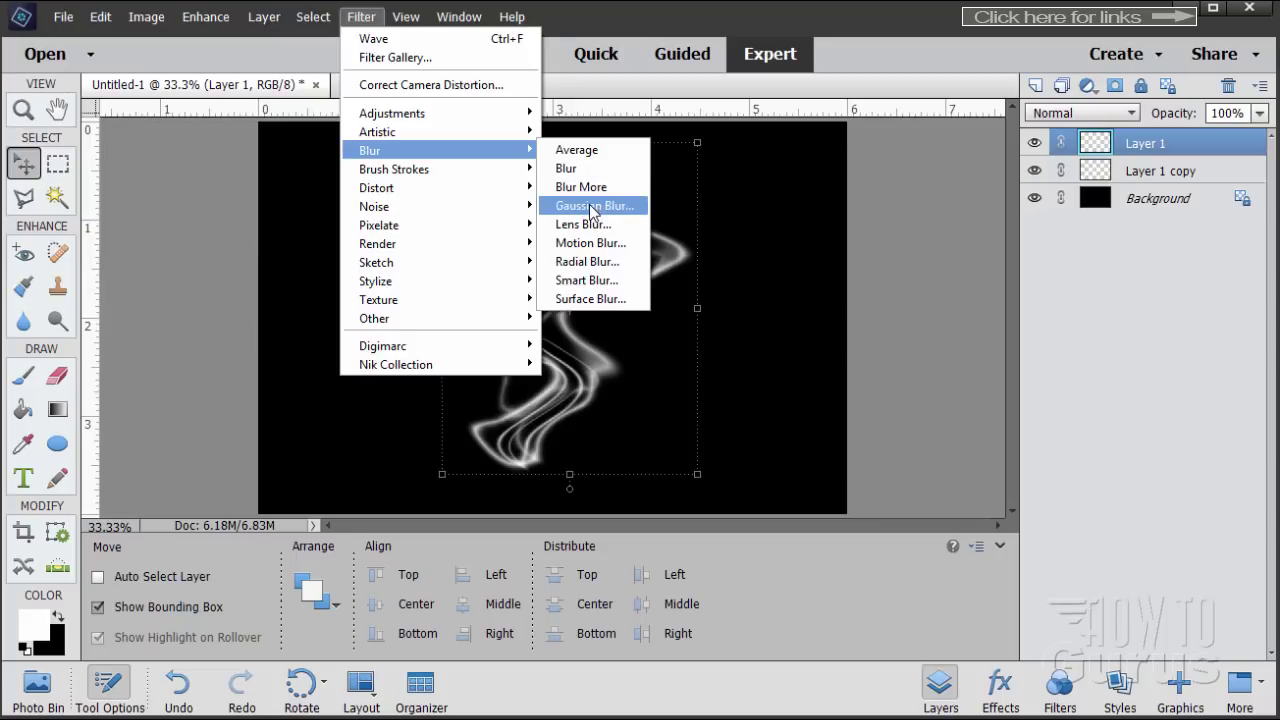
{"action": "left_click", "coordinate": [600, 207]}
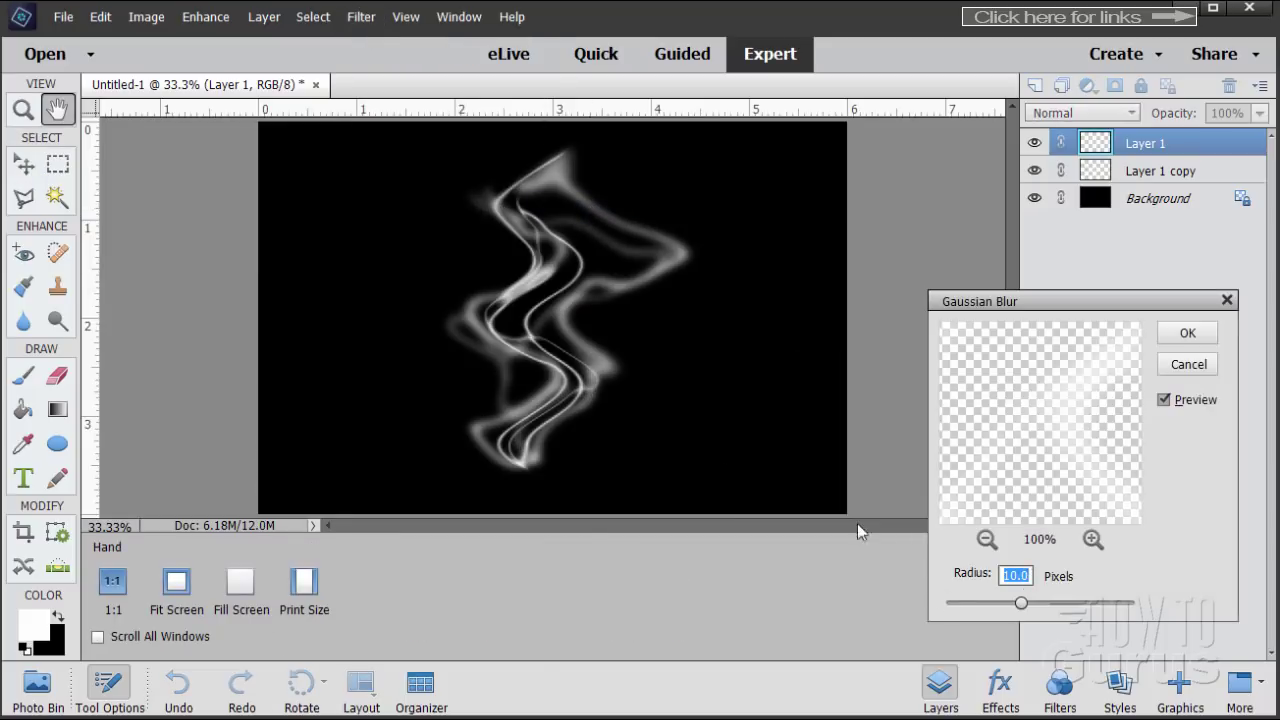
{"action": "left_click", "coordinate": [1169, 335]}
{"action": "key", "text": "v"}
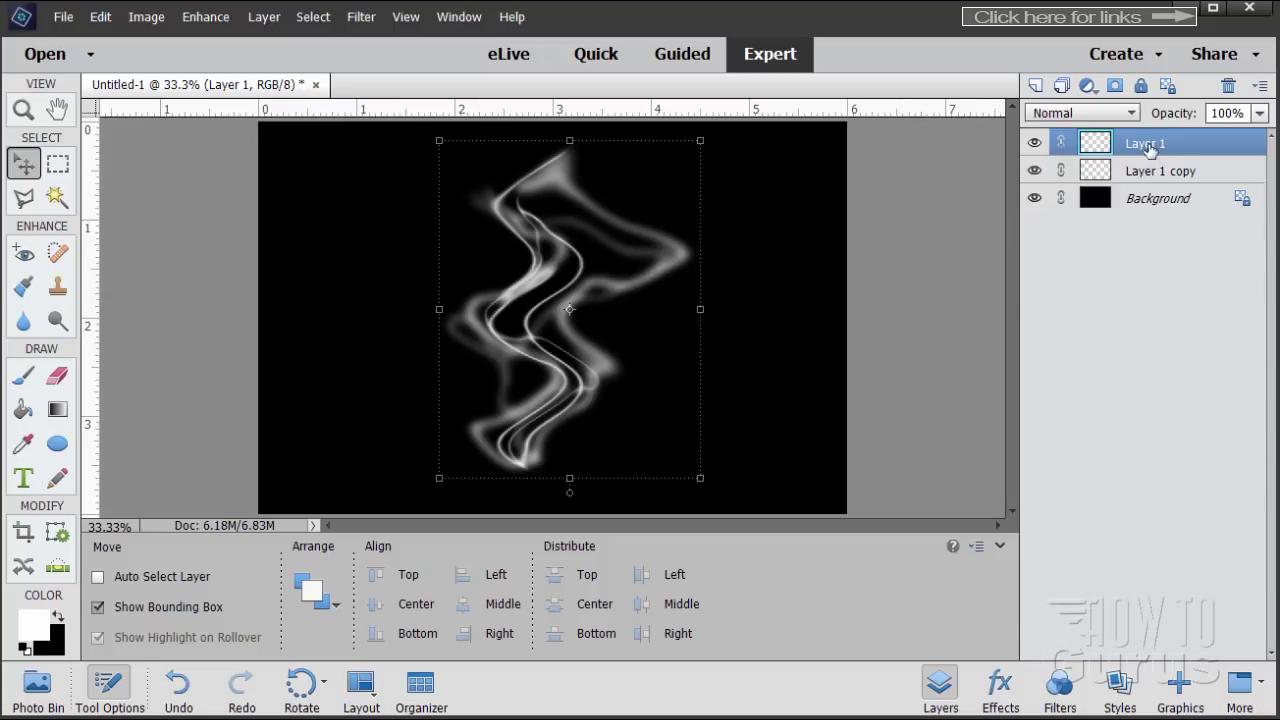
- Add layer masks to both Layer 1 and Layer 1 copy
{"action": "left_click", "coordinate": [1115, 85]}
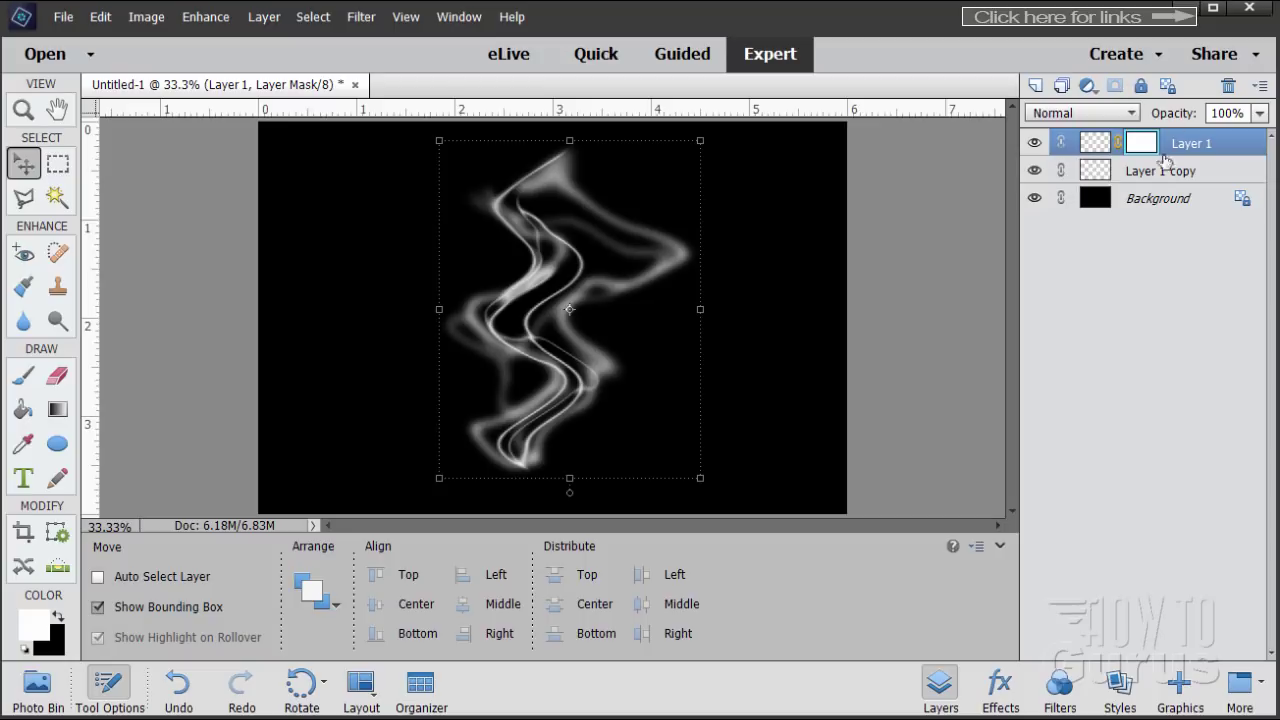
{"action": "left_click", "coordinate": [1154, 175]}
{"action": "left_click", "coordinate": [1115, 85]}
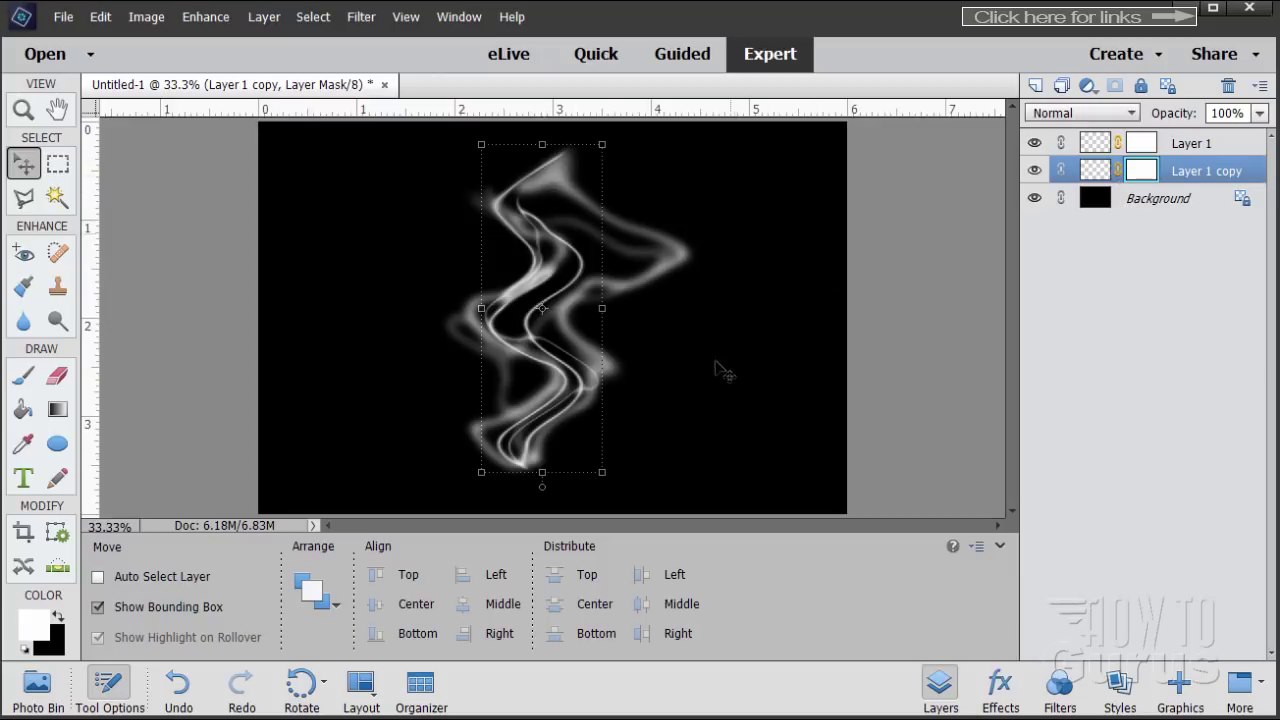
- With a black foreground, drag top-down linear gradients on each mask to fade the smoke's top
{"action": "left_click", "coordinate": [1143, 145]}
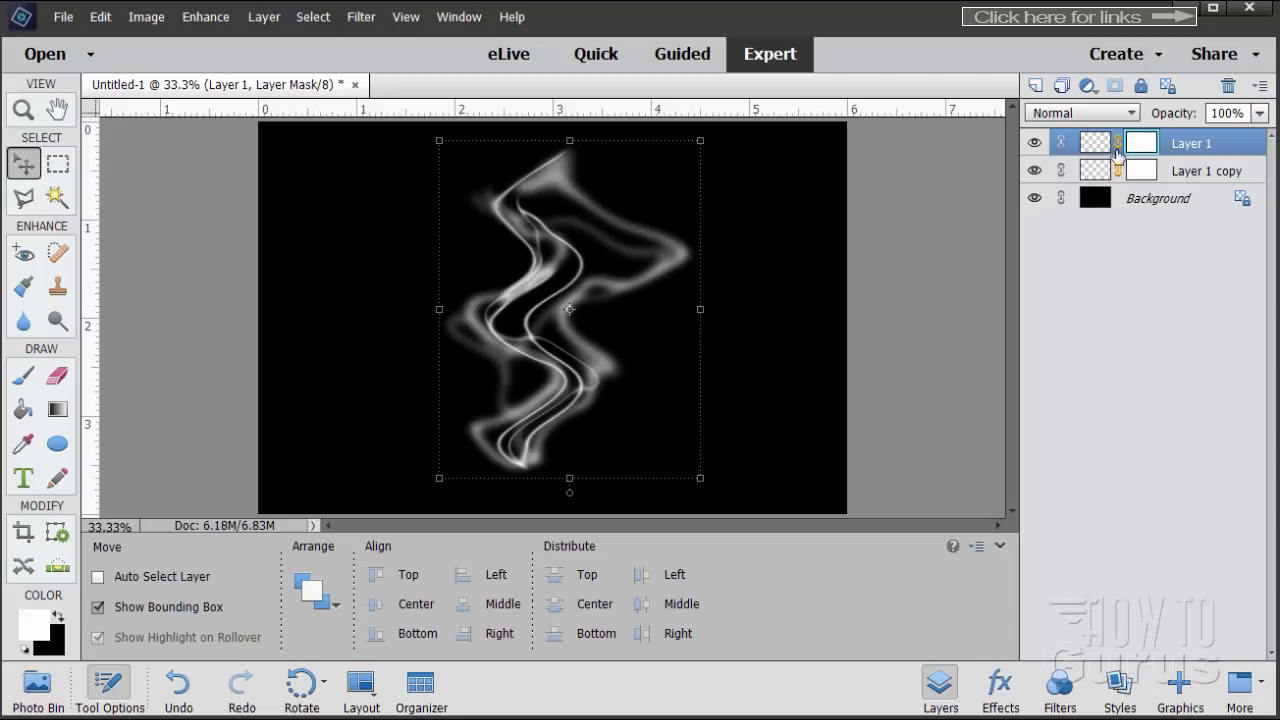
{"action": "left_click", "coordinate": [1101, 150]}
{"action": "left_click", "coordinate": [1143, 145]}
{"action": "left_click", "coordinate": [59, 617]}
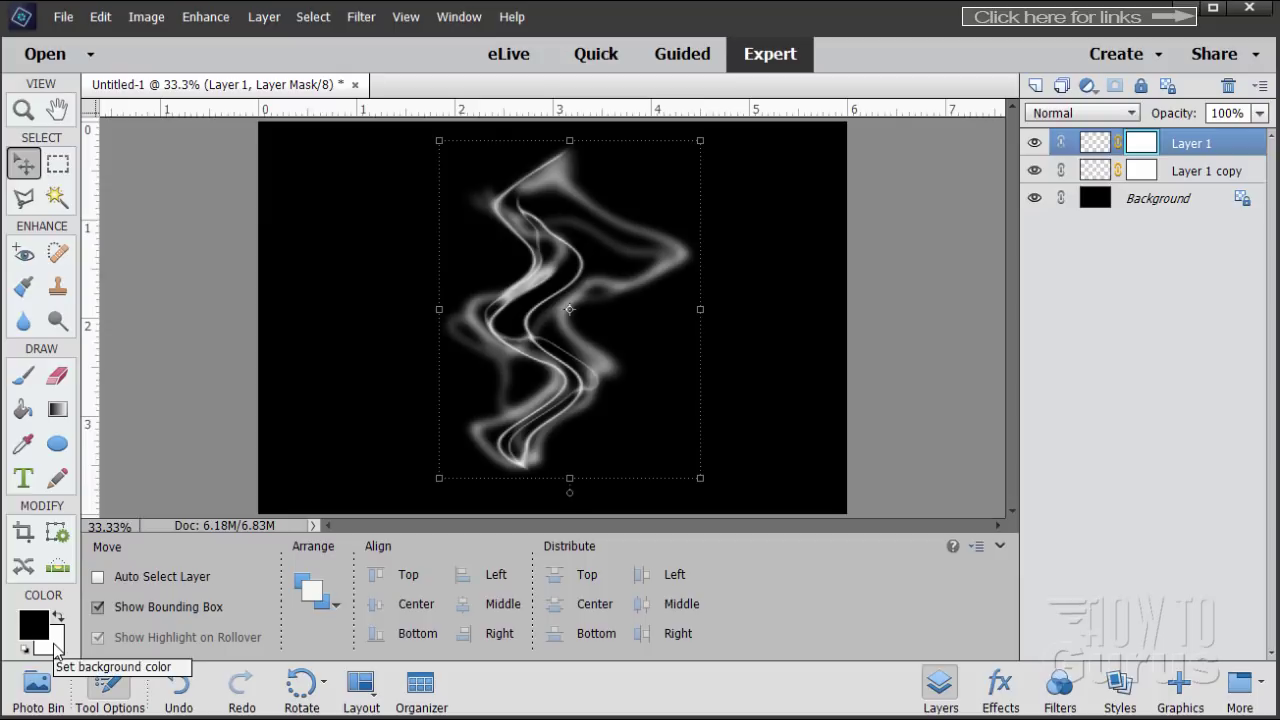
{"action": "left_click", "coordinate": [58, 410]}
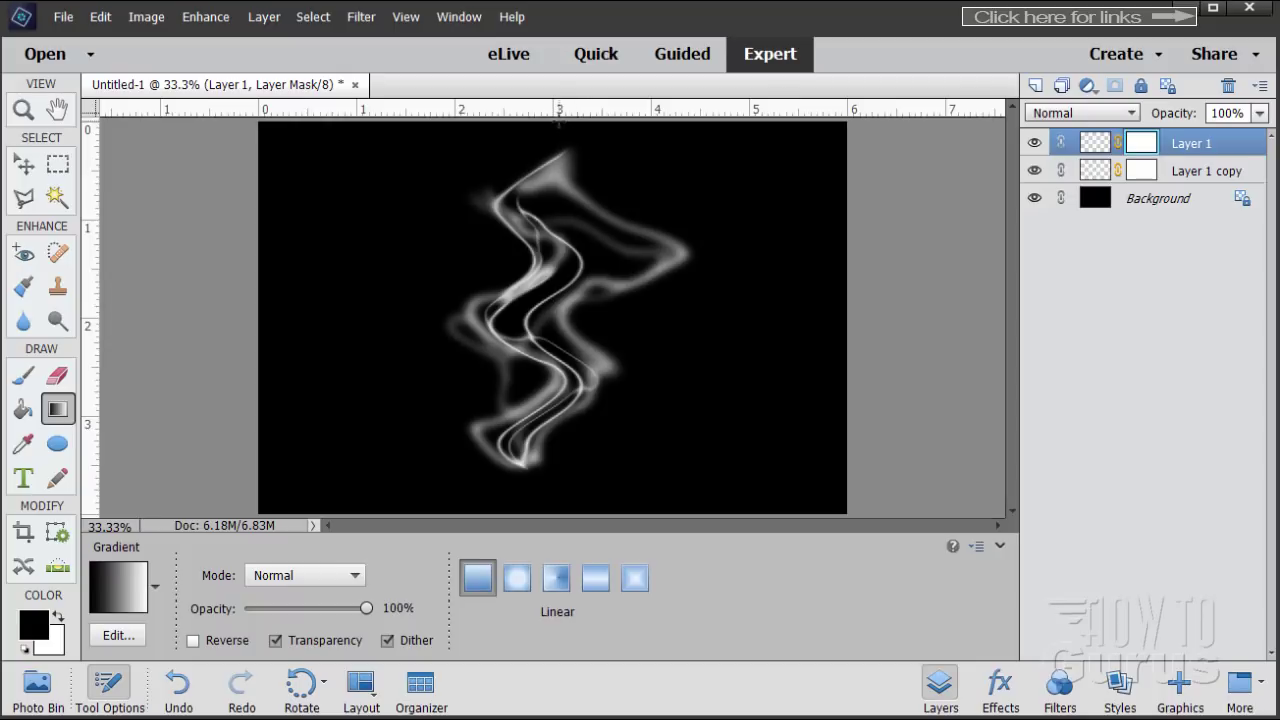
{"action": "left_click_drag", "start_coordinate": [554, 172], "coordinate": [557, 298]}
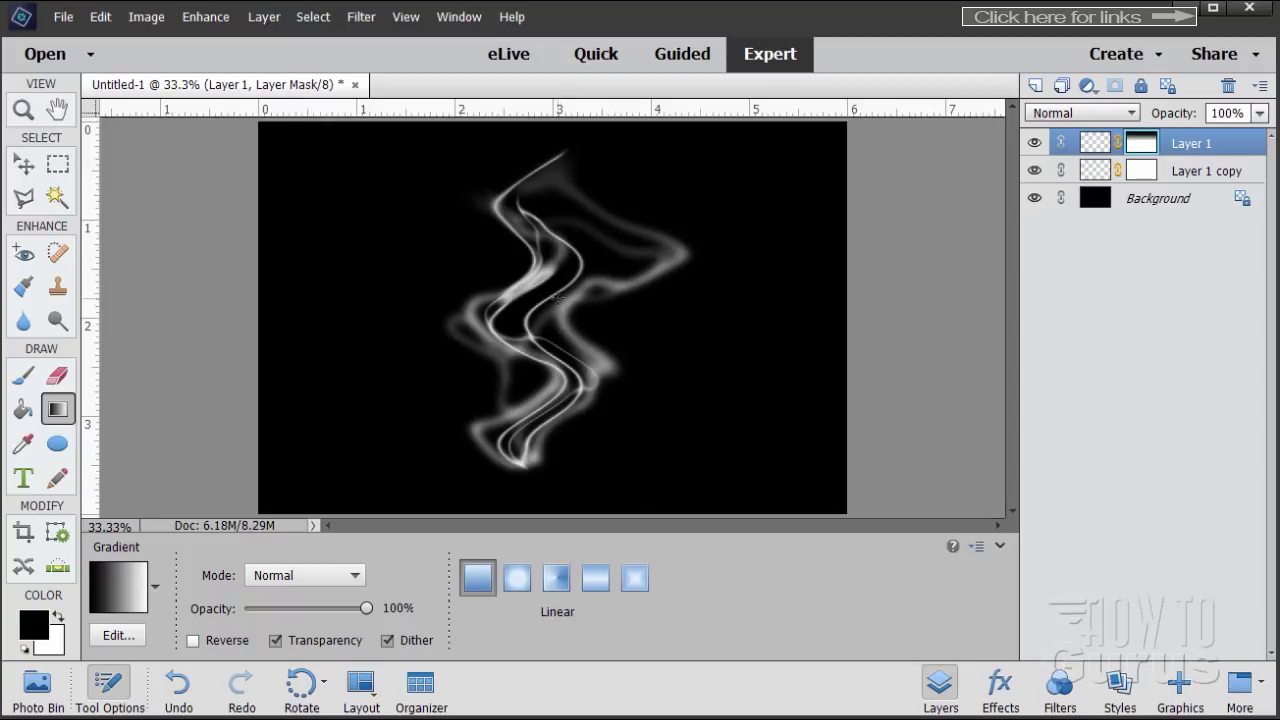
{"action": "left_click", "coordinate": [1145, 176]}
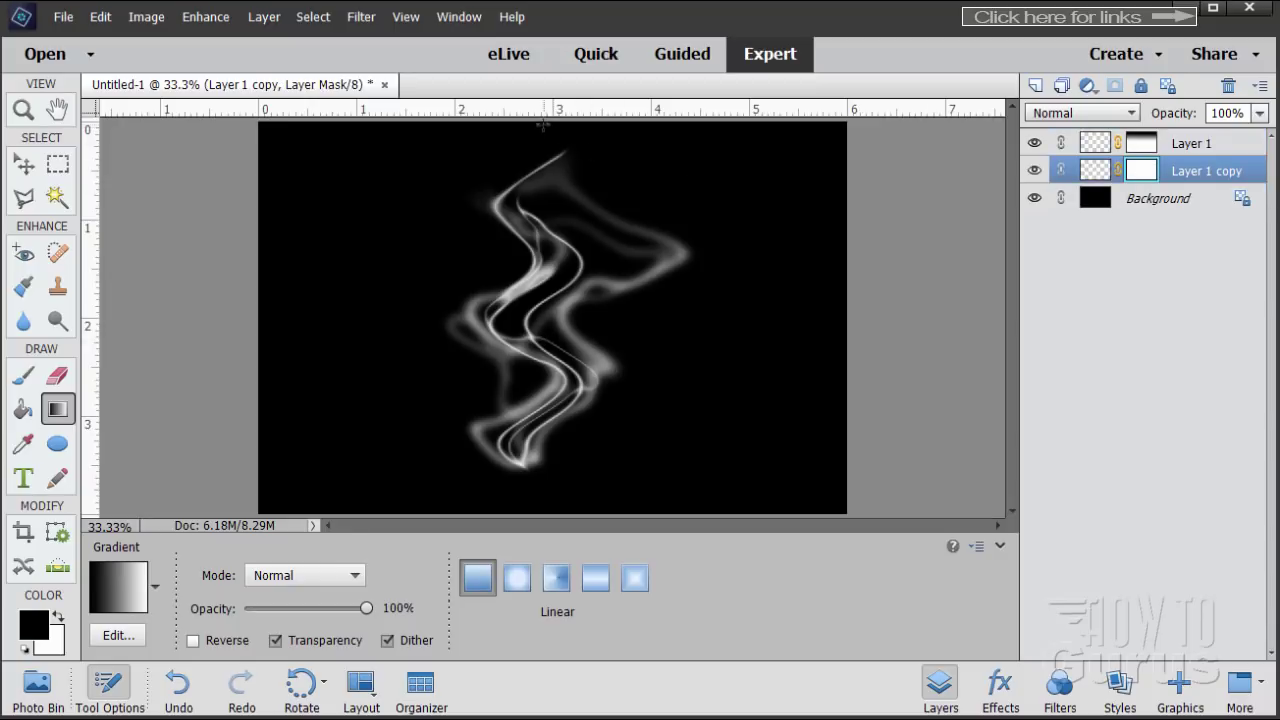
{"action": "left_click_drag", "start_coordinate": [544, 122], "coordinate": [540, 308]}
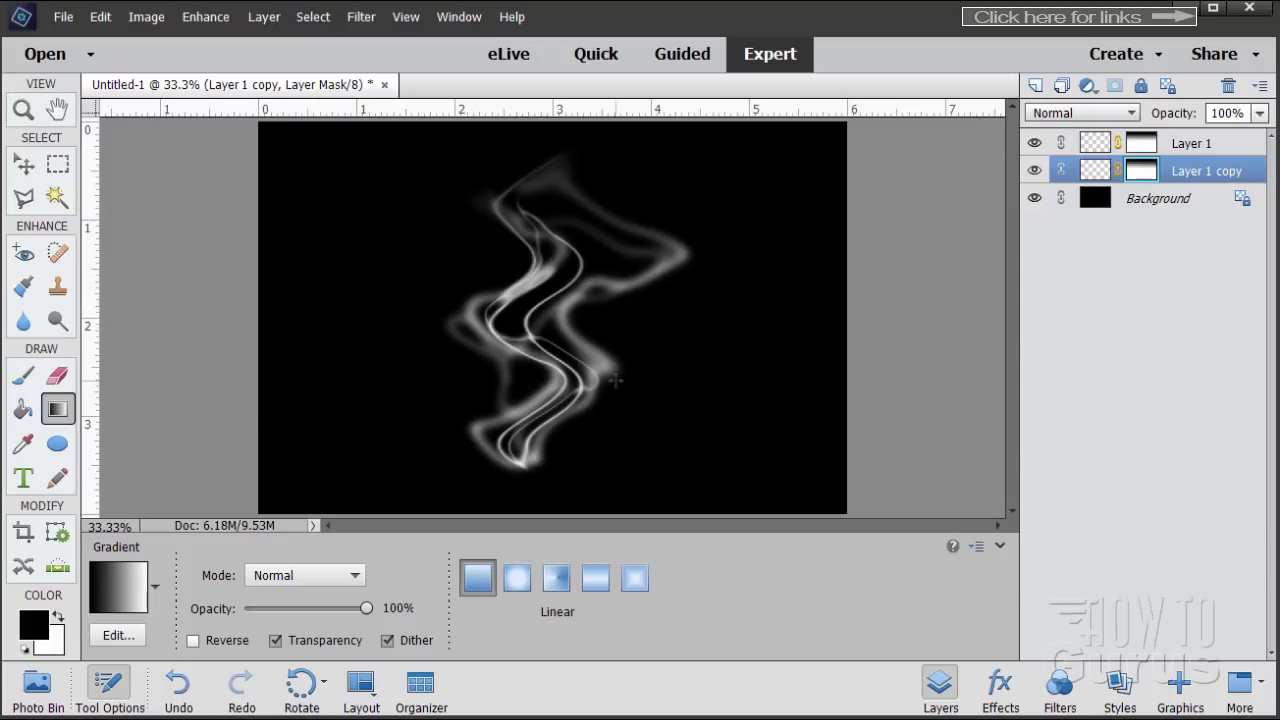
{"action": "left_click", "coordinate": [1220, 143]}
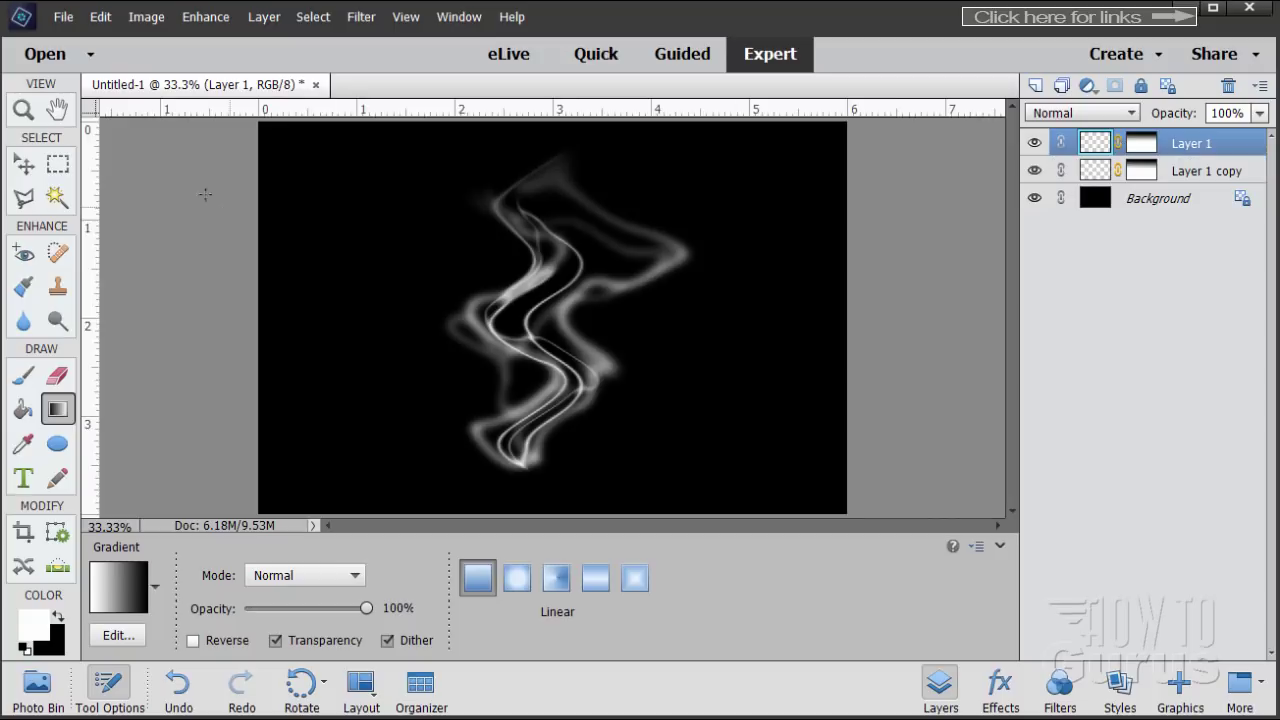
- Add a new Gradient Fill layer clipped to the layer below
{"action": "left_click", "coordinate": [264, 17]}
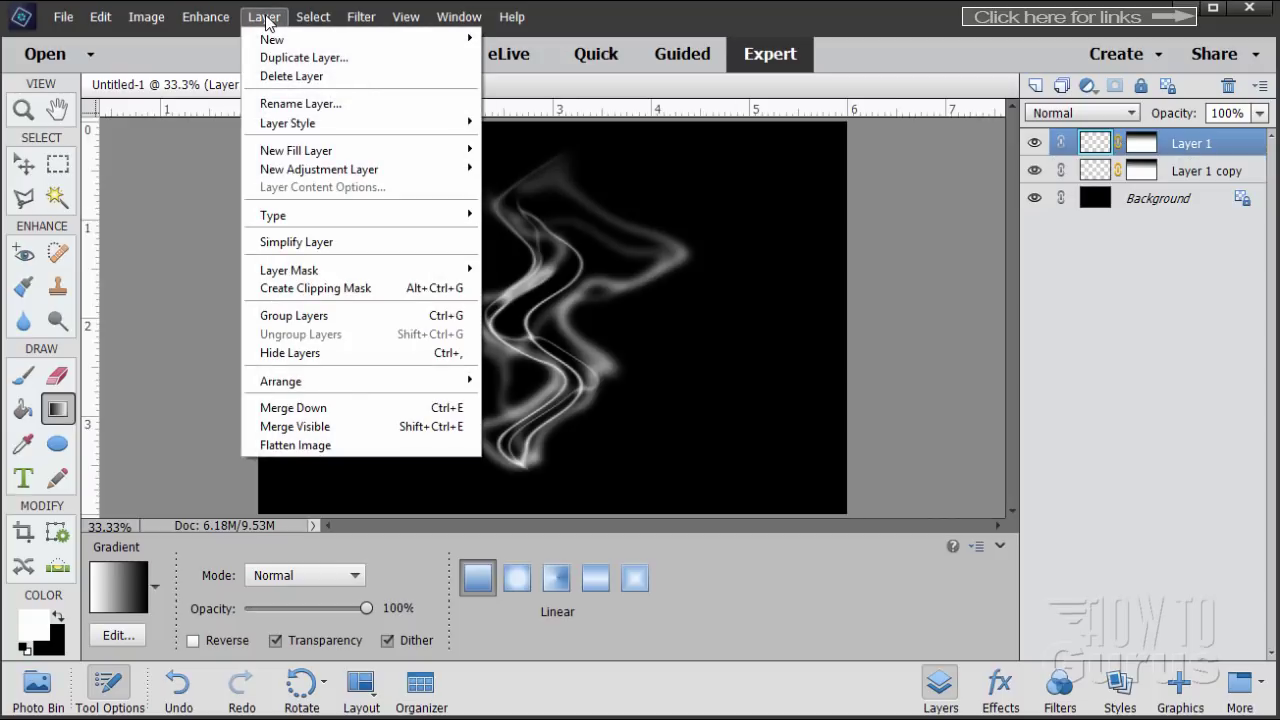
{"action": "mouse_move", "coordinate": [318, 156]}
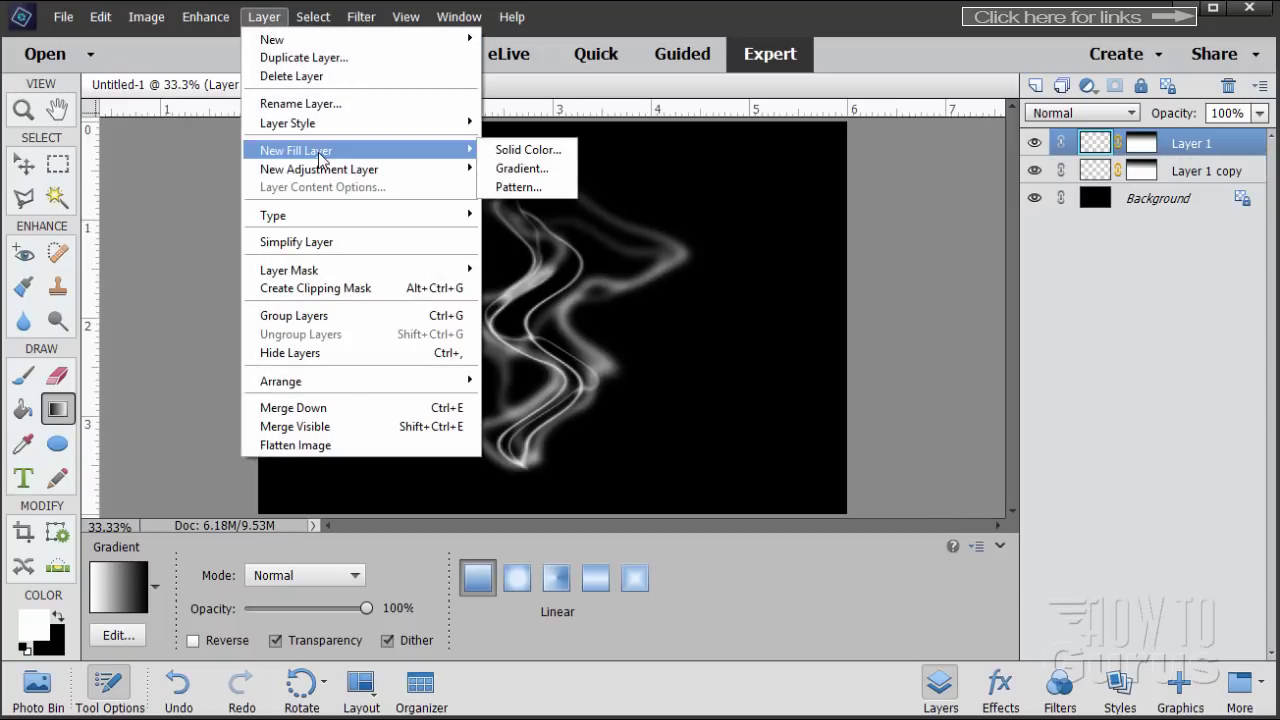
{"action": "left_click", "coordinate": [518, 170]}
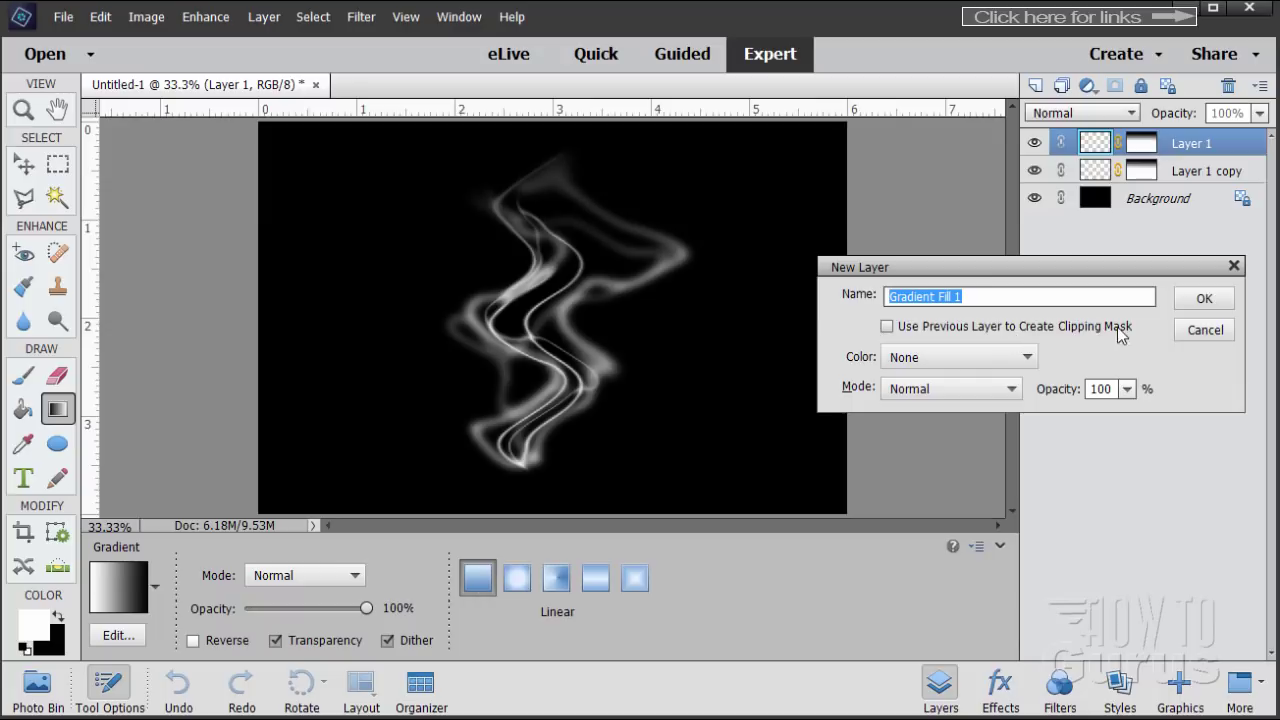
{"action": "left_click", "coordinate": [887, 327]}
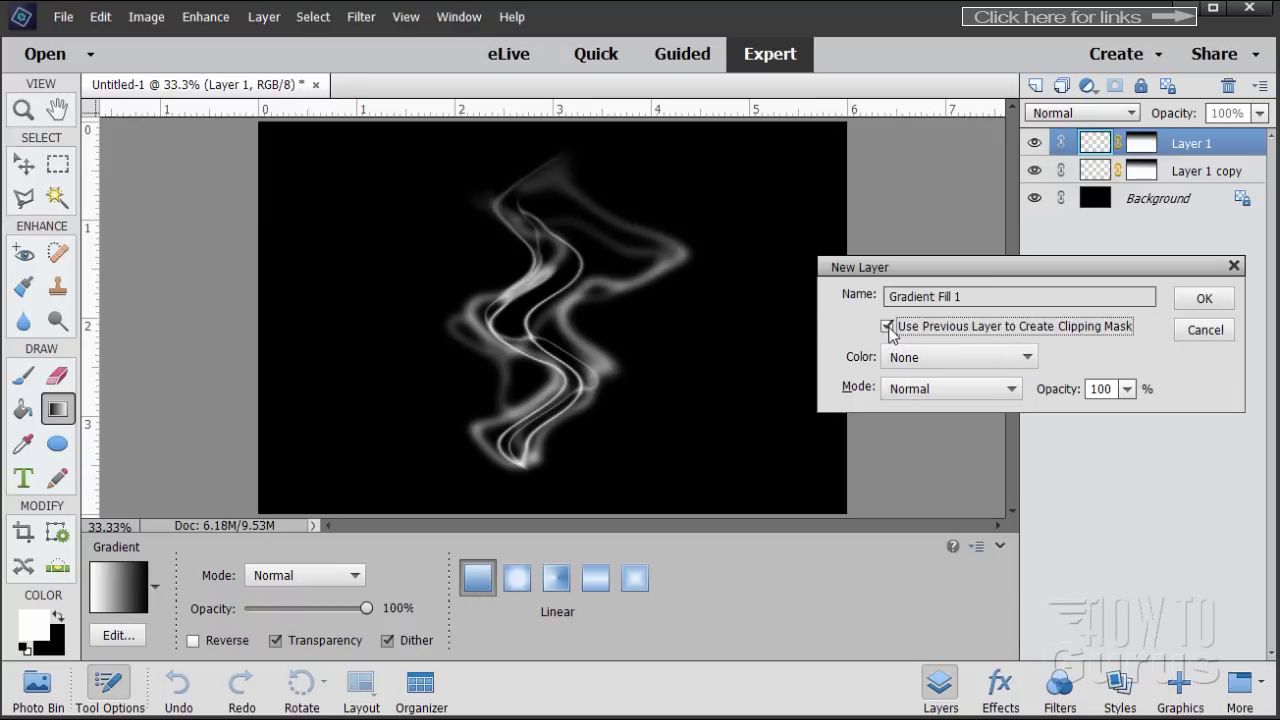
{"action": "left_click", "coordinate": [1198, 304]}
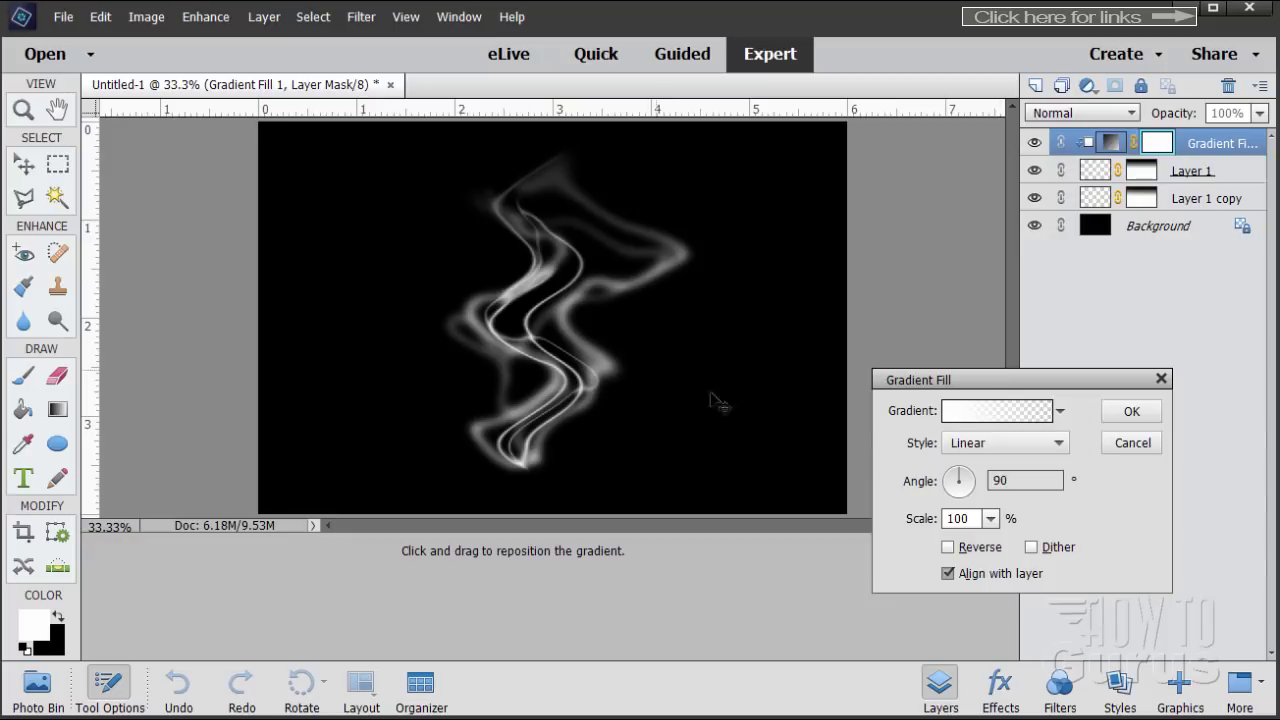
- Choose the Blues gradient from Noise Samples and lower its roughness to 35
{"action": "left_click", "coordinate": [983, 423]}
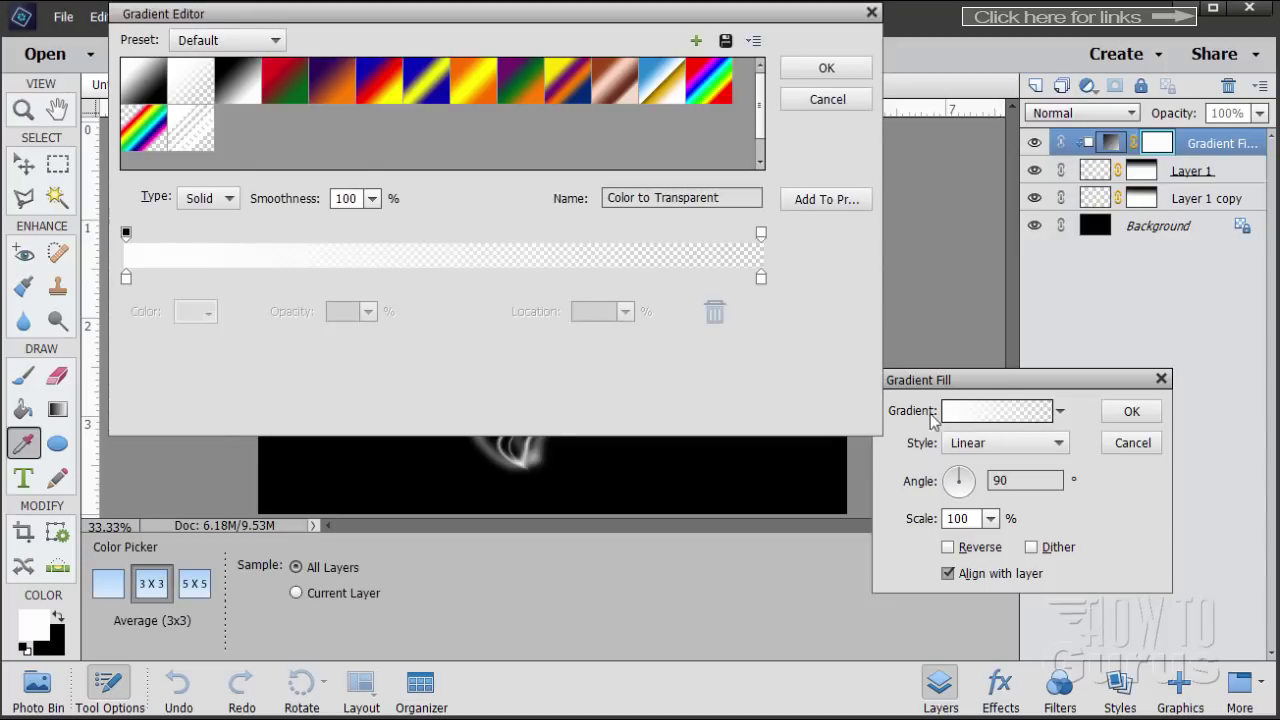
{"action": "left_click", "coordinate": [239, 47]}
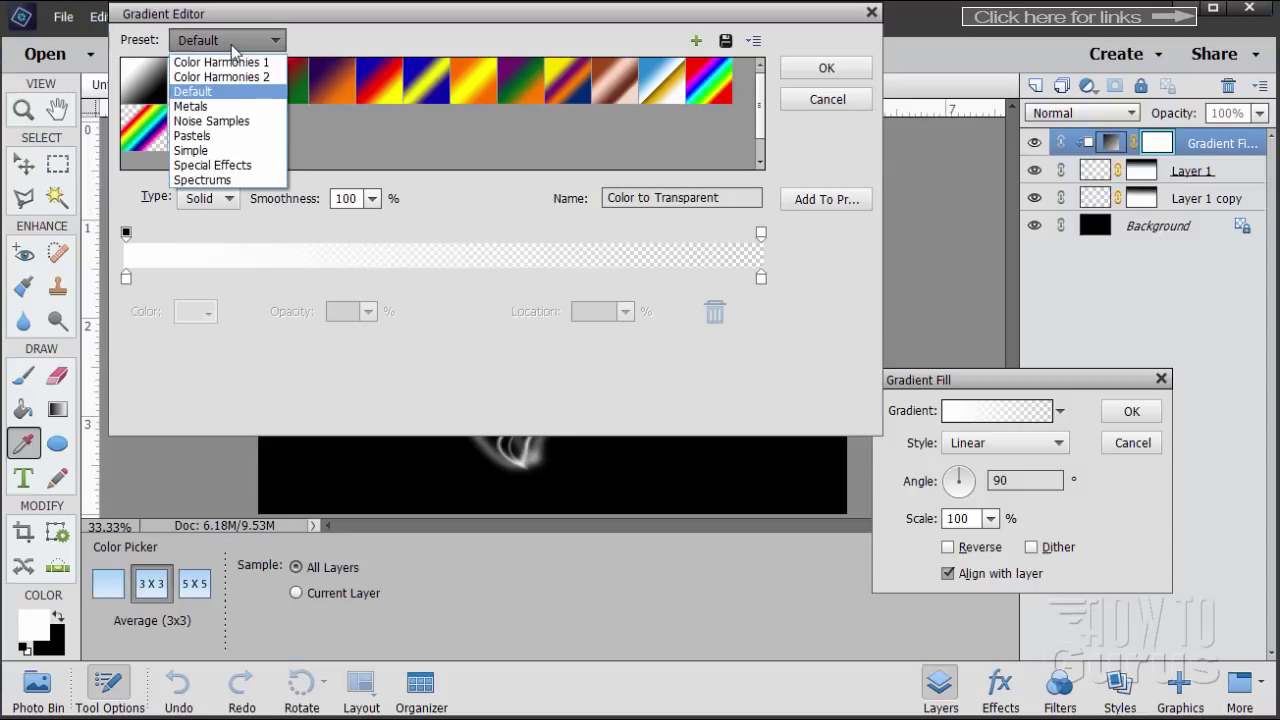
{"action": "left_click", "coordinate": [241, 121]}
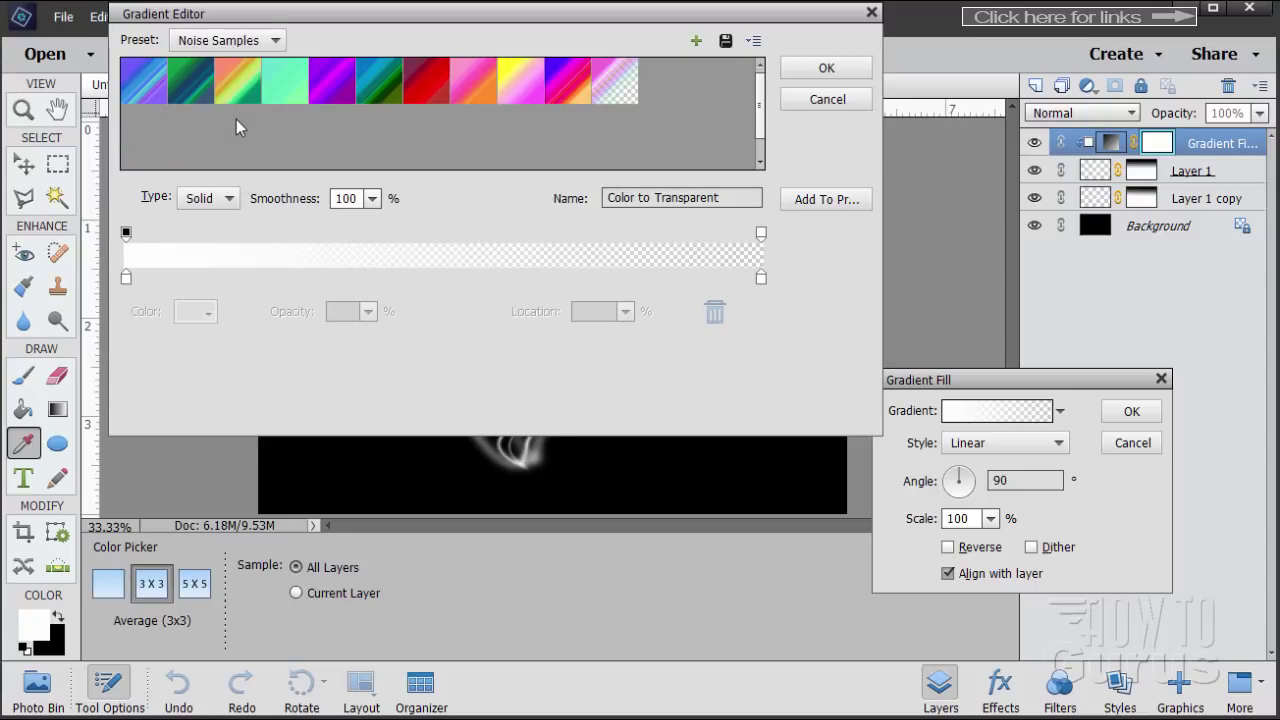
{"action": "left_click", "coordinate": [133, 82]}
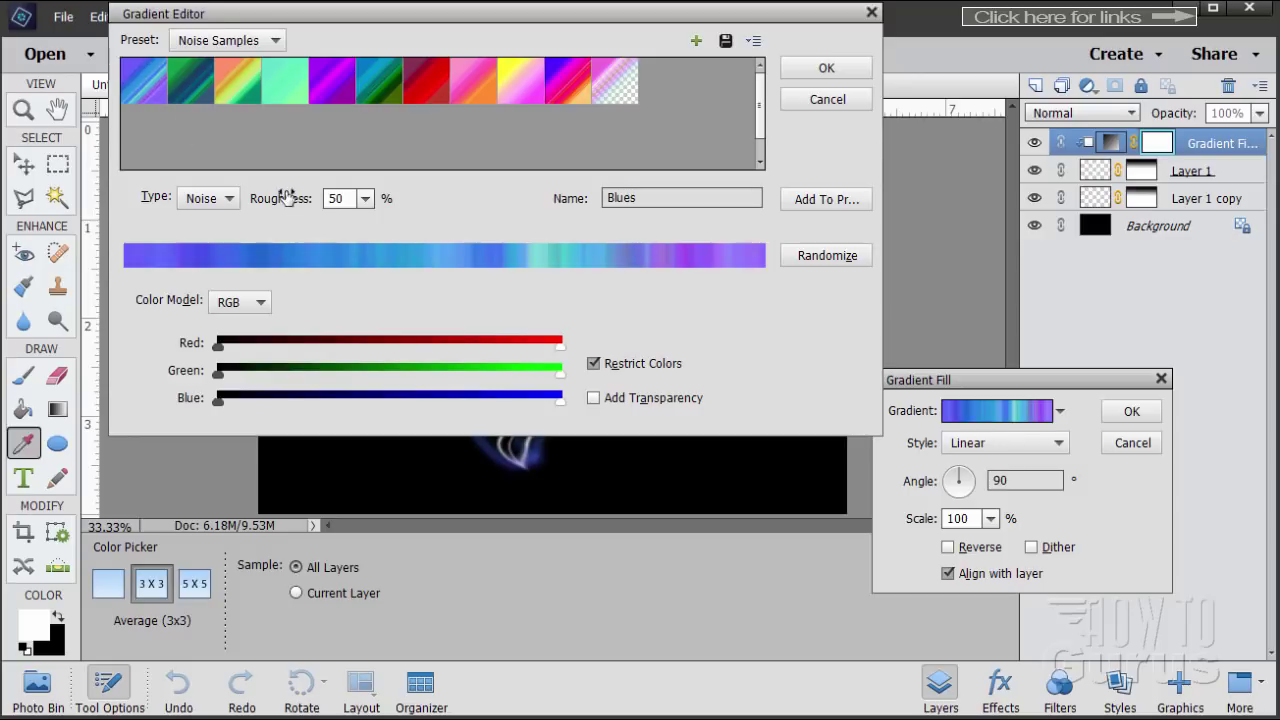
{"action": "left_click", "coordinate": [366, 199]}
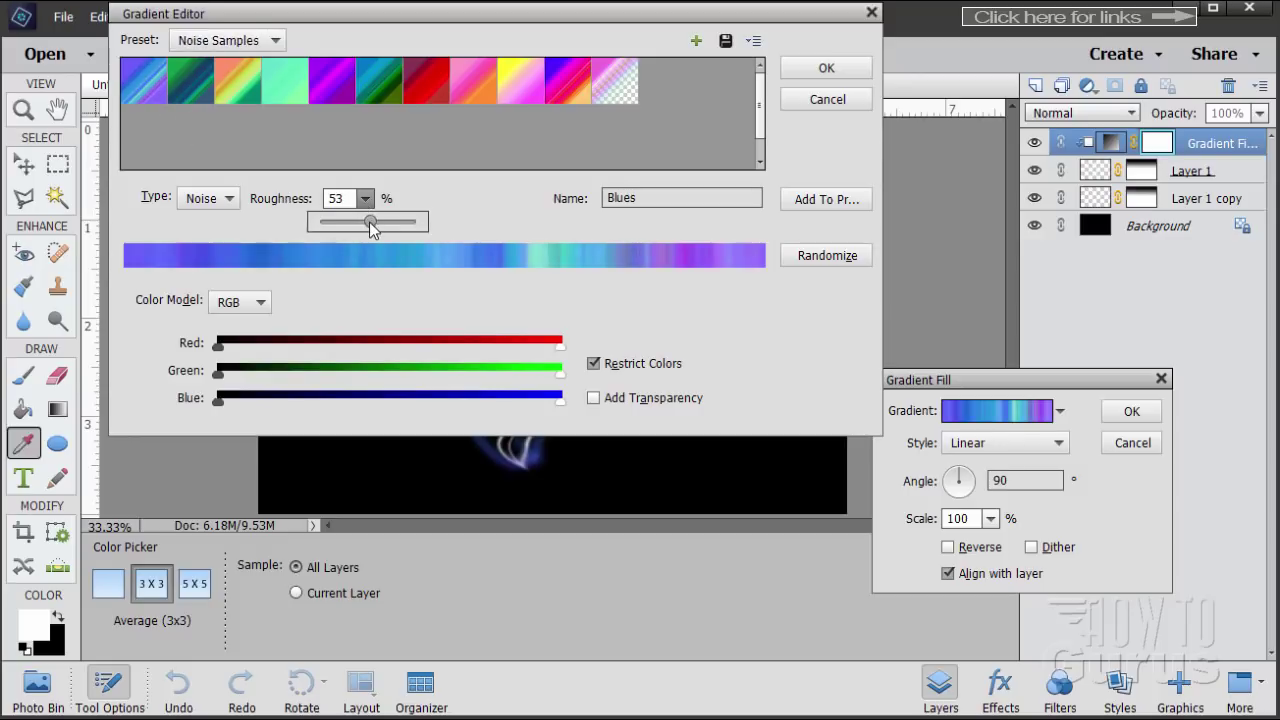
{"action": "left_click_drag", "start_coordinate": [370, 228], "coordinate": [354, 229]}
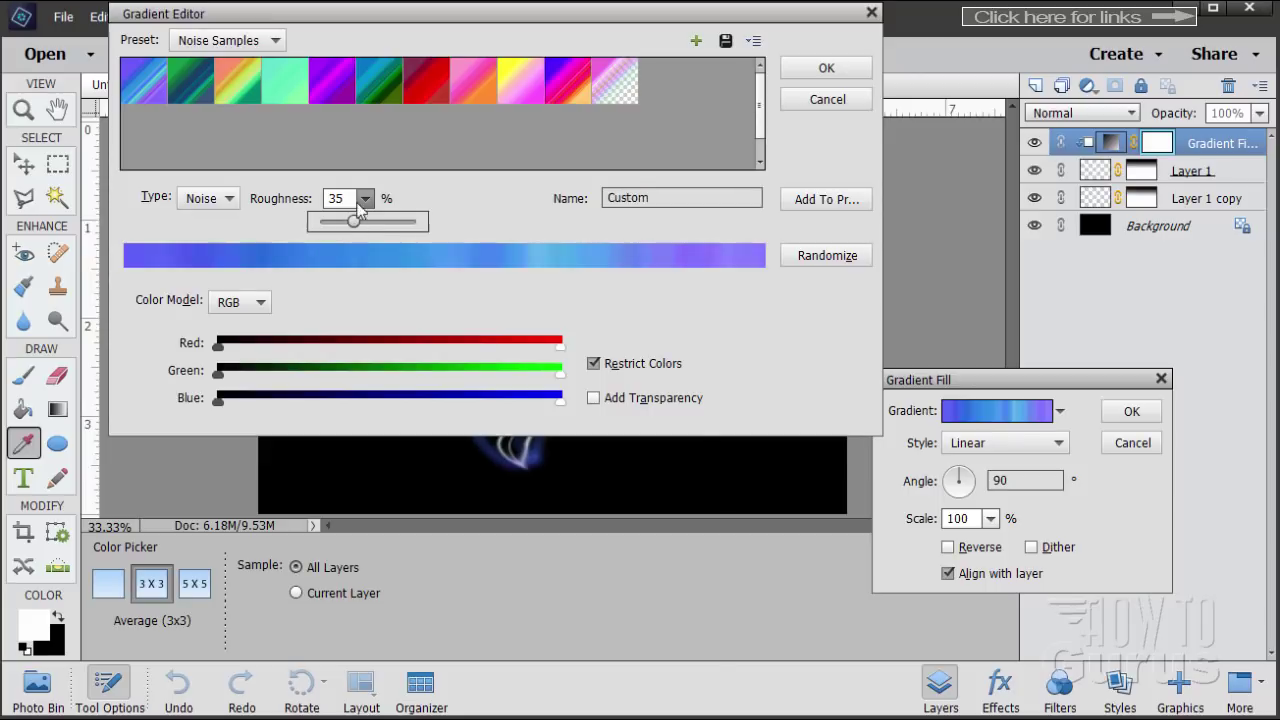
{"action": "left_click", "coordinate": [424, 198]}
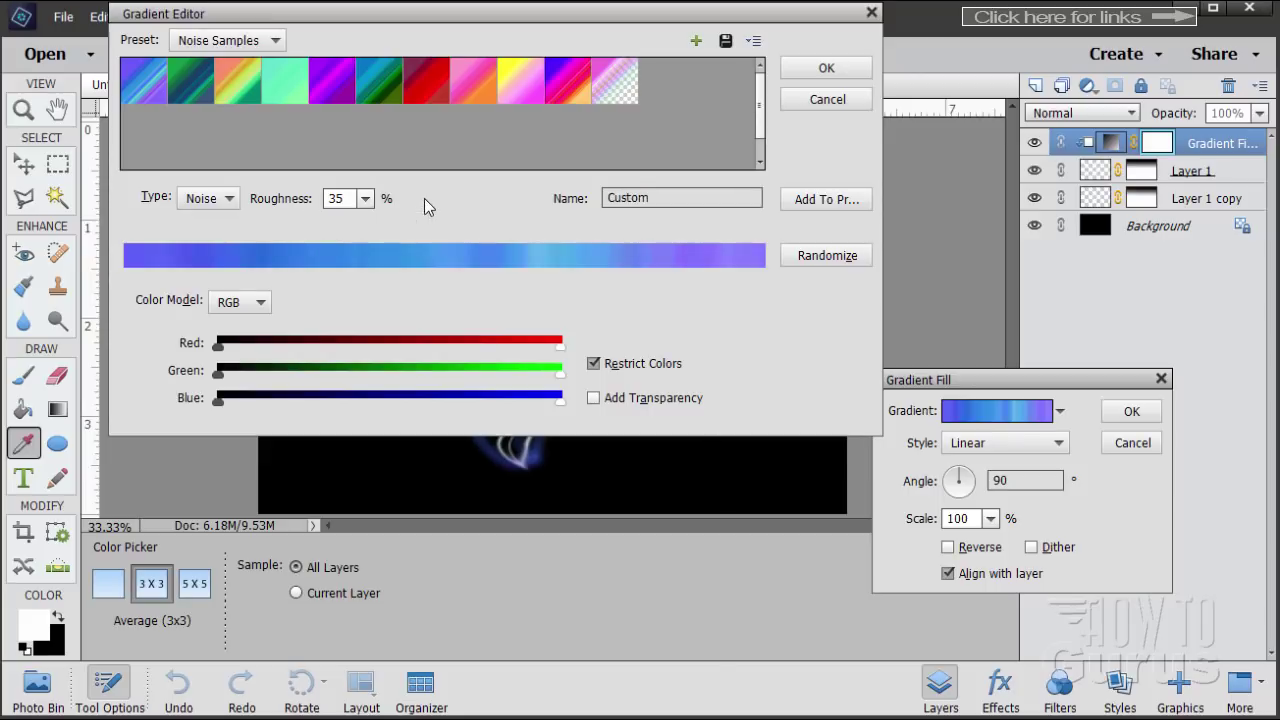
{"action": "left_click", "coordinate": [826, 67]}
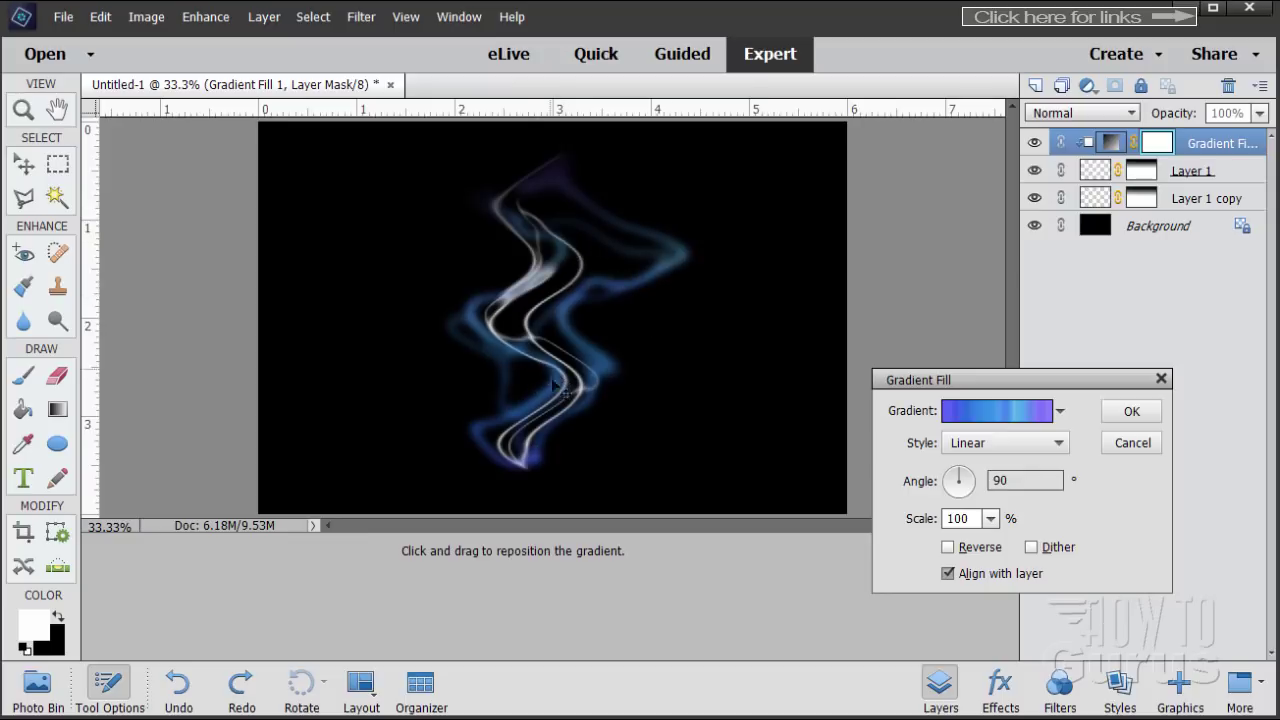
- Set the gradient fill angle to 180° and apply it
{"action": "left_click_drag", "start_coordinate": [1025, 479], "coordinate": [973, 482]}
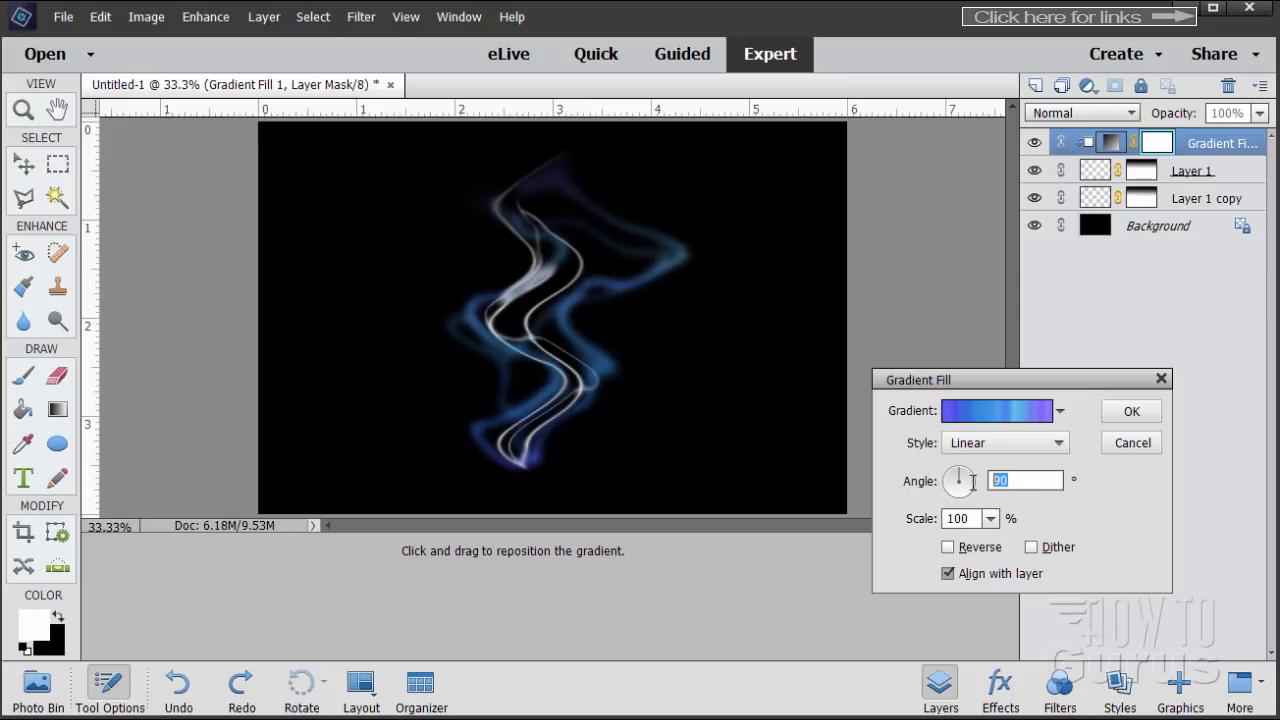
{"action": "type", "text": "180"}
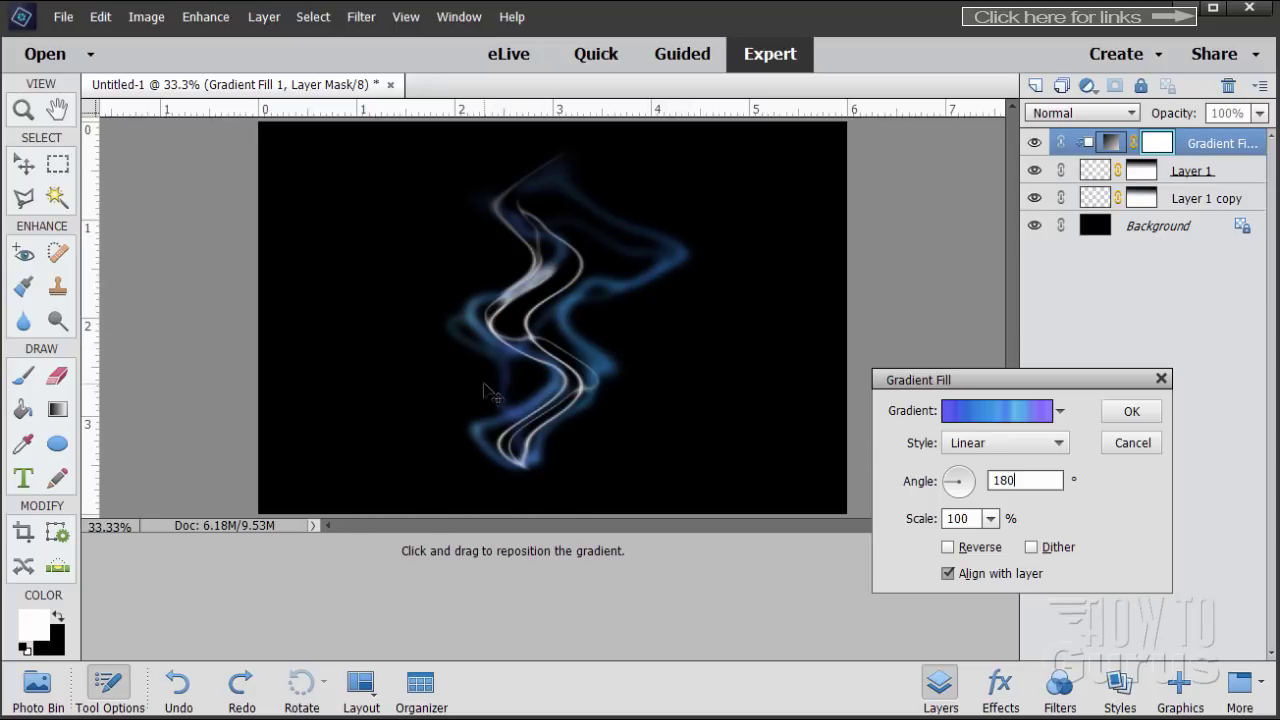
{"action": "left_click", "coordinate": [1128, 412]}
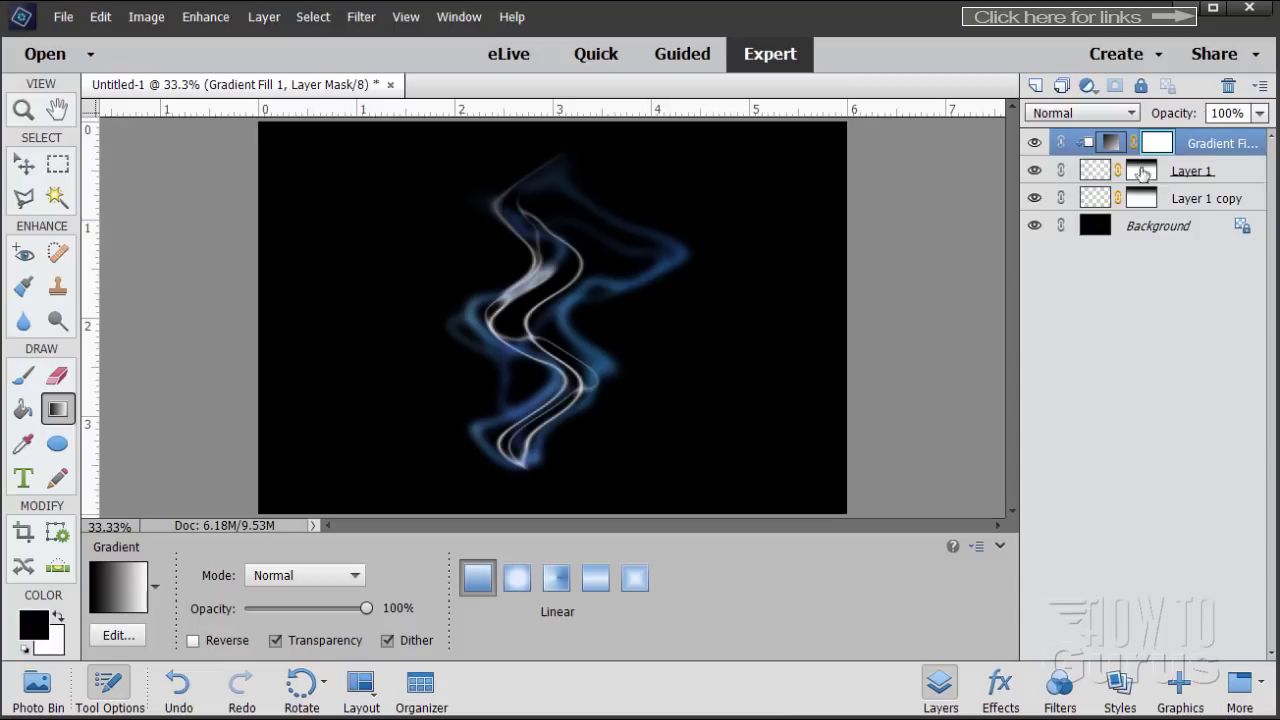
- Set the Gradient Fill layer's opacity to 35%
{"action": "left_click", "coordinate": [1260, 113]}
{"action": "left_click_drag", "start_coordinate": [1262, 136], "coordinate": [1201, 138]}
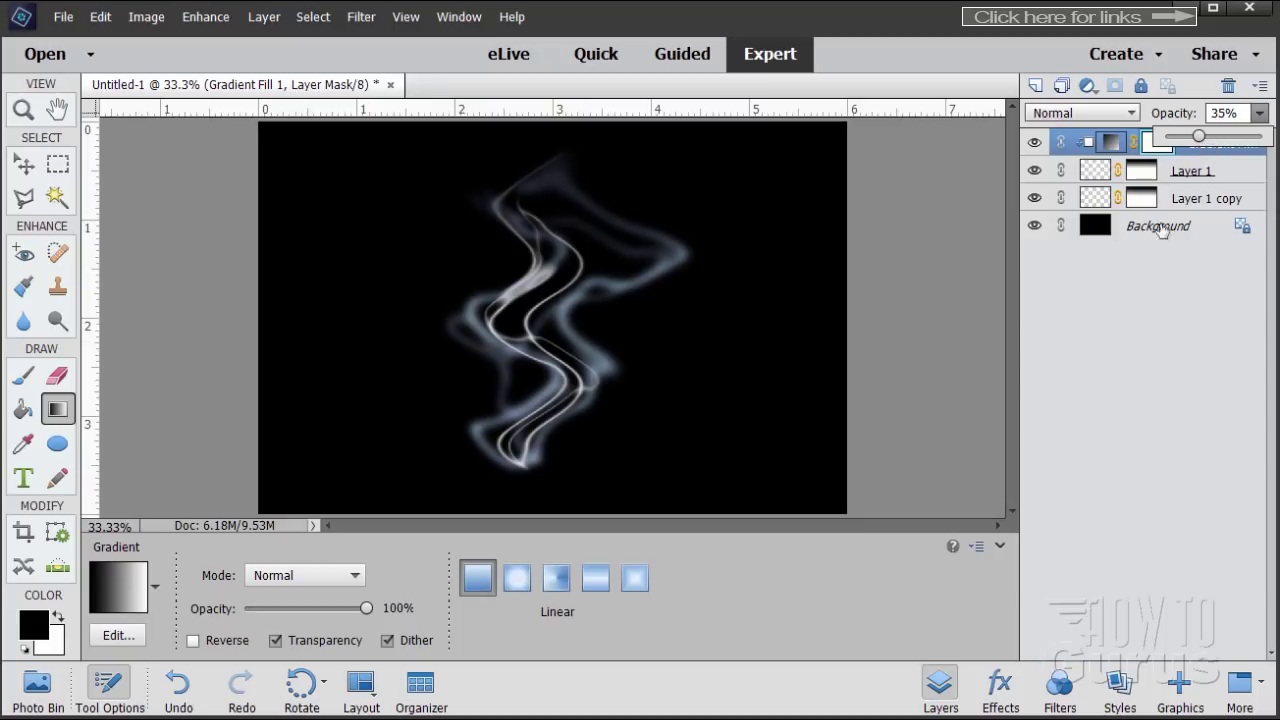
{"action": "mouse_move", "coordinate": [1200, 137]}
{"action": "left_mouse_down"}
{"action": "mouse_move", "coordinate": [1244, 141]}
{"action": "mouse_move", "coordinate": [1219, 137]}
{"action": "left_mouse_up"}
{"action": "left_click", "coordinate": [1240, 113]}
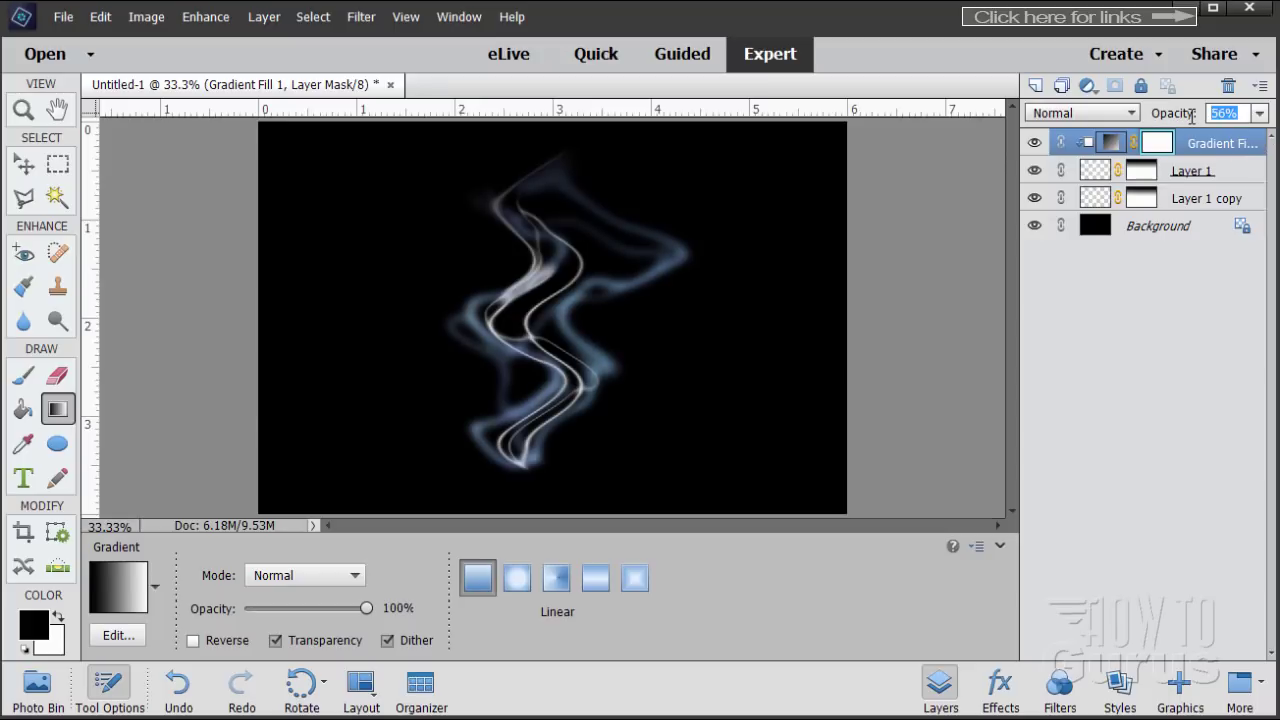
{"action": "type", "text": "35"}
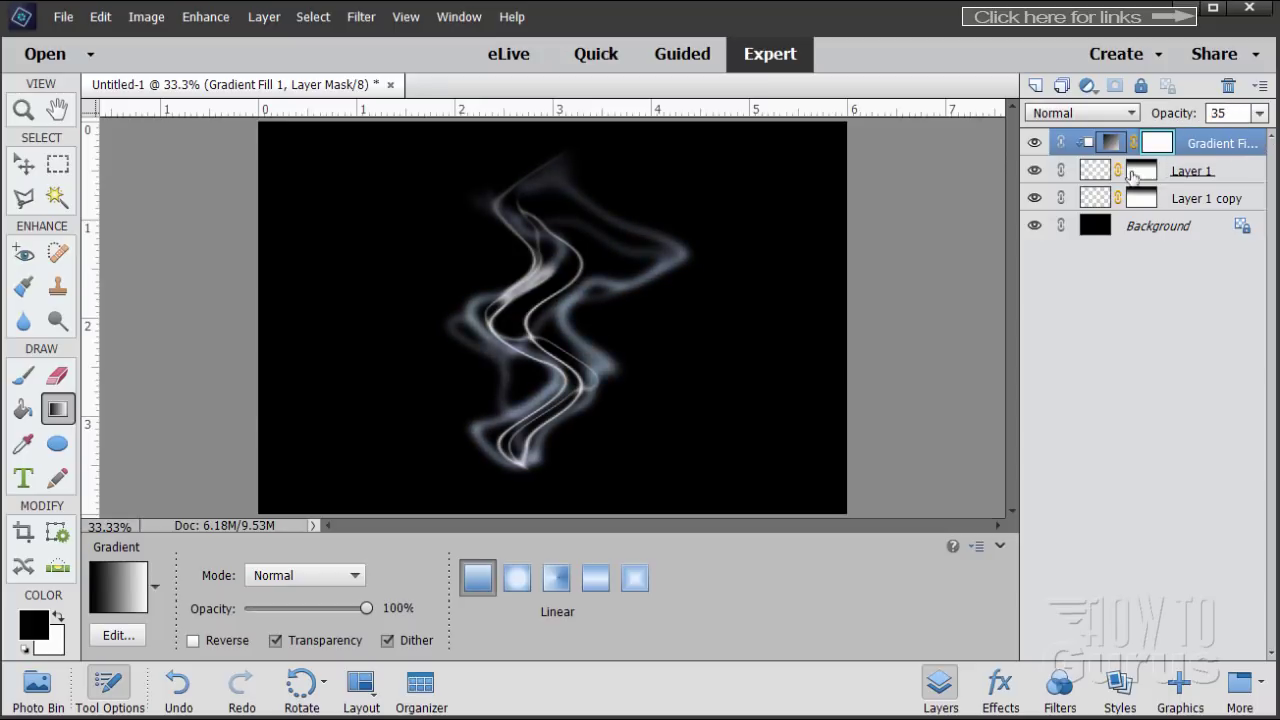
{"action": "left_click", "coordinate": [1034, 144]}
- Toggle the gradient layer's visibility on and off to compare the blue tint, leaving it visible
{"action": "left_click", "coordinate": [1034, 144]}
{"action": "left_click", "coordinate": [1034, 144]}
{"action": "left_click", "coordinate": [1034, 144]}
{"action": "left_click", "coordinate": [1034, 144]}
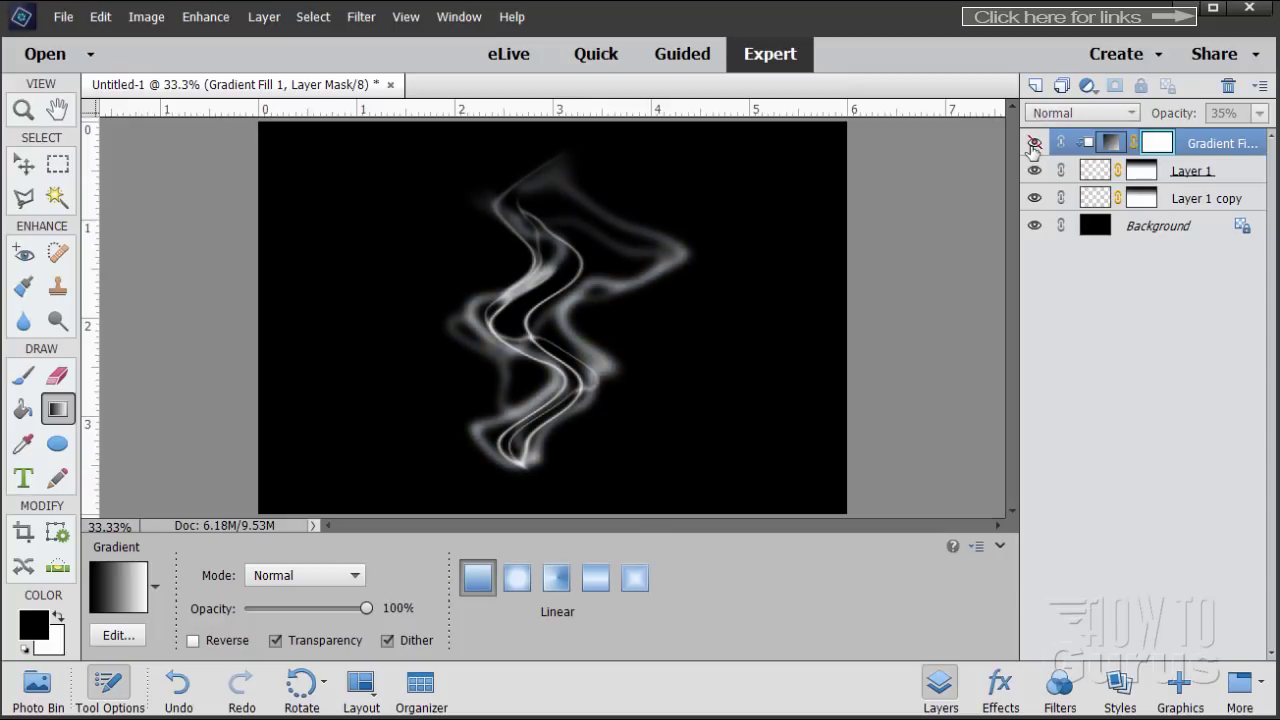
{"action": "left_click", "coordinate": [1034, 144]}
{"action": "left_click", "coordinate": [1034, 144]}
{"action": "left_click", "coordinate": [1034, 144]}
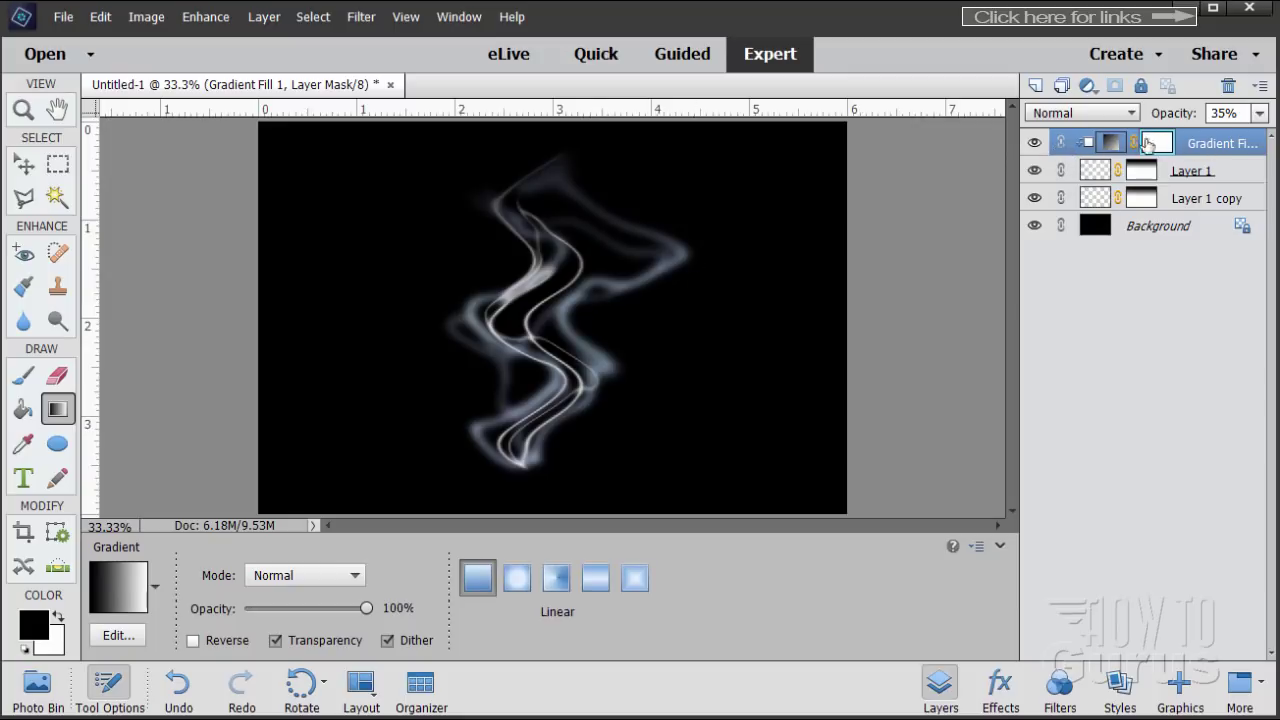
- Add a new empty layer at the top of the stack and name it 'Black Mask'
{"action": "left_click", "coordinate": [1036, 87]}
{"action": "key", "text": "x"}
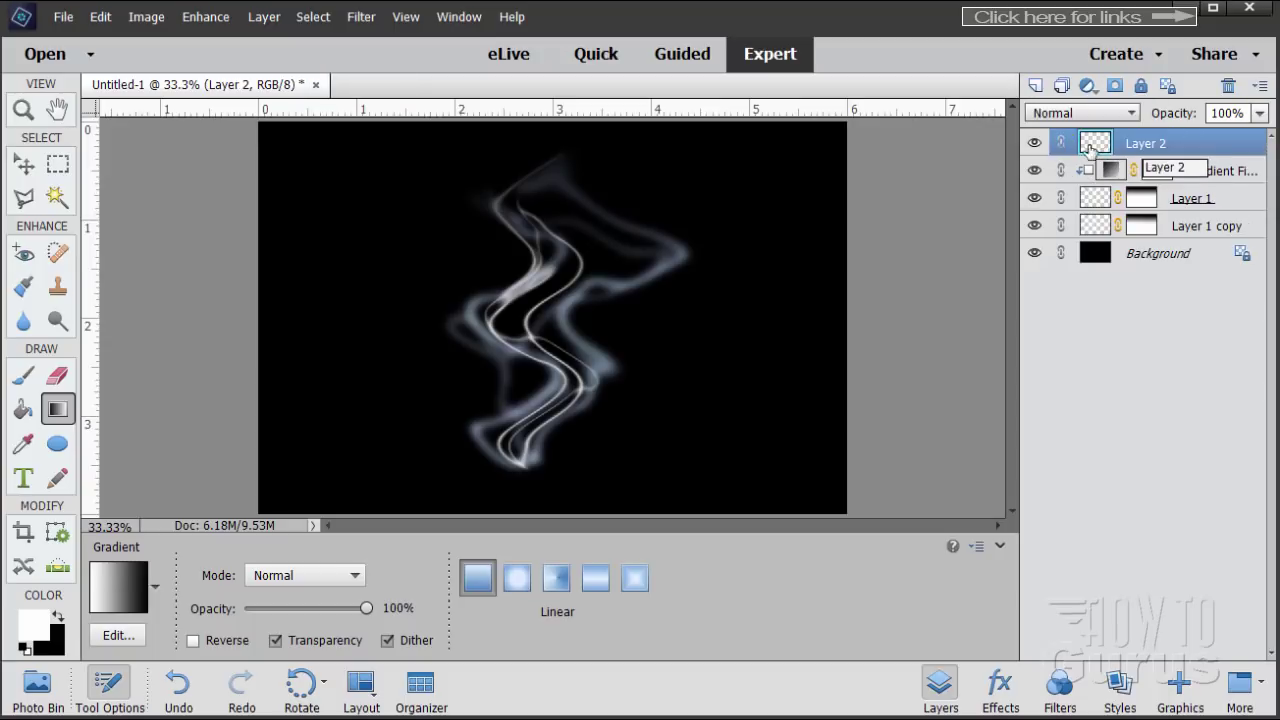
{"action": "double_click", "coordinate": [1146, 145]}
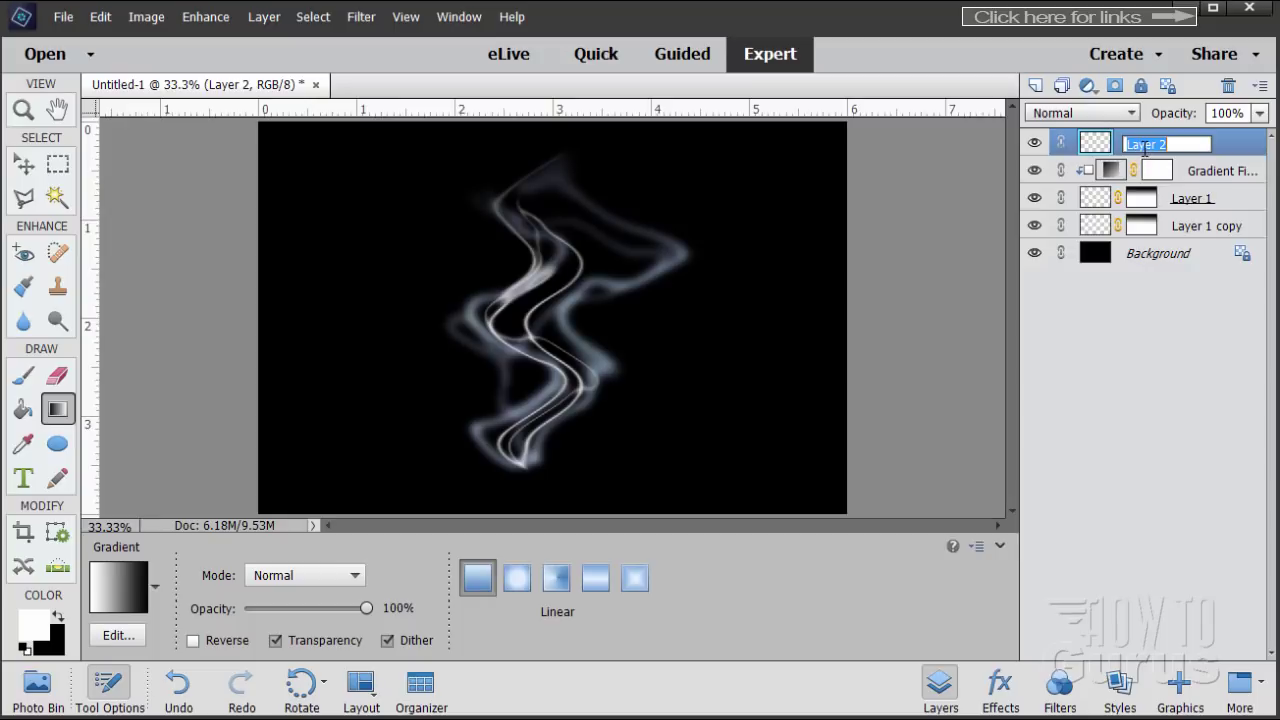
{"action": "type", "text": "Bla"}
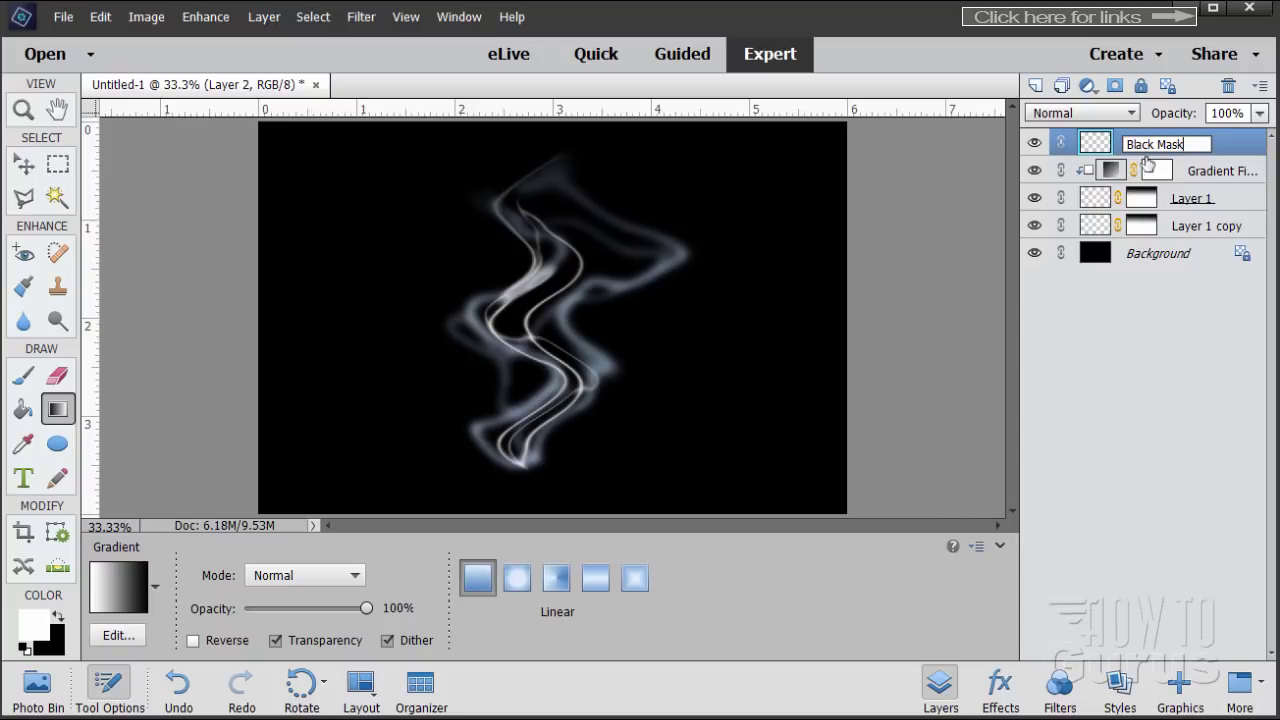
{"action": "type", "text": "ck Mask"}
{"action": "key", "text": "Return"}
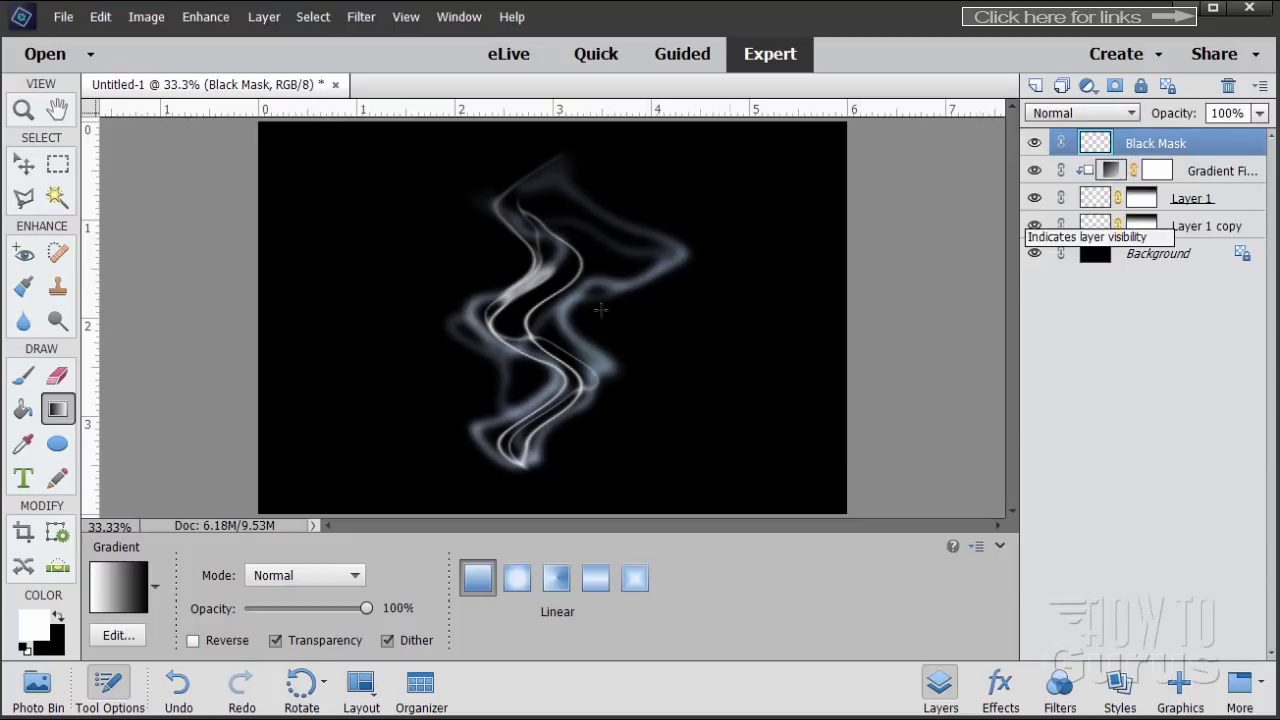
- Switch to the Brush tool with pure black foreground and white background colours
{"action": "left_click", "coordinate": [22, 378]}
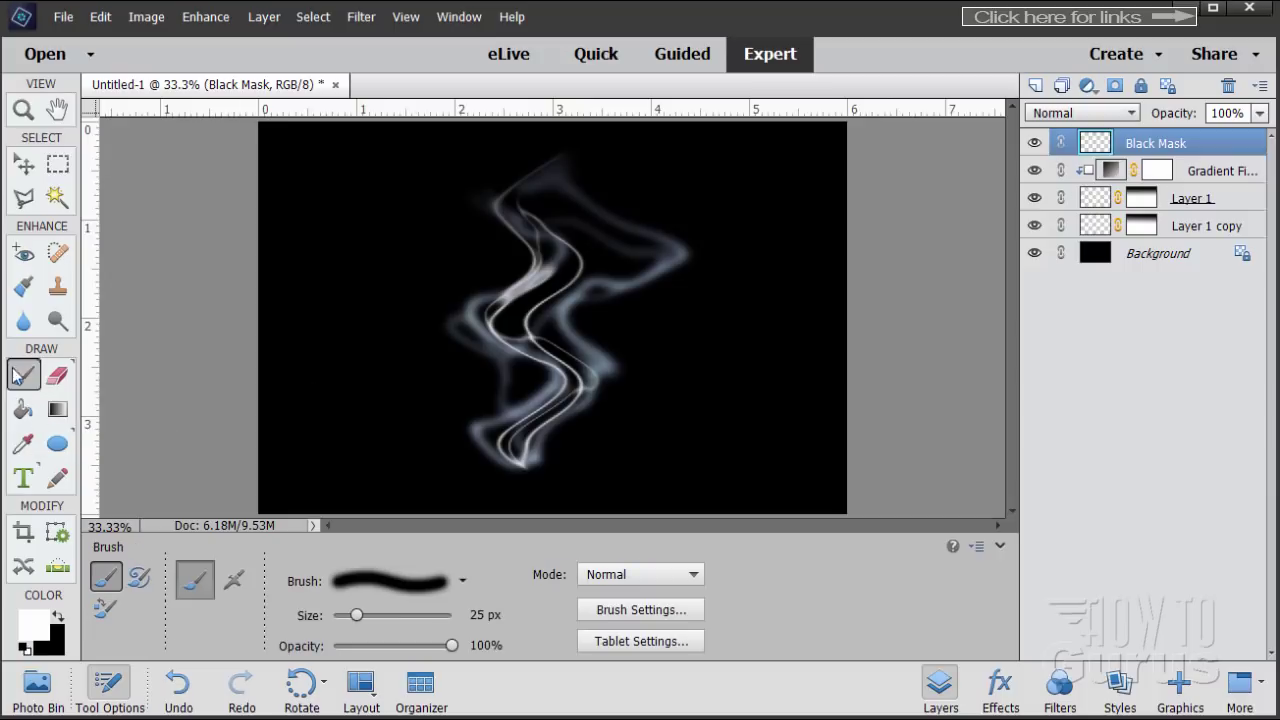
{"action": "left_click", "coordinate": [27, 634]}
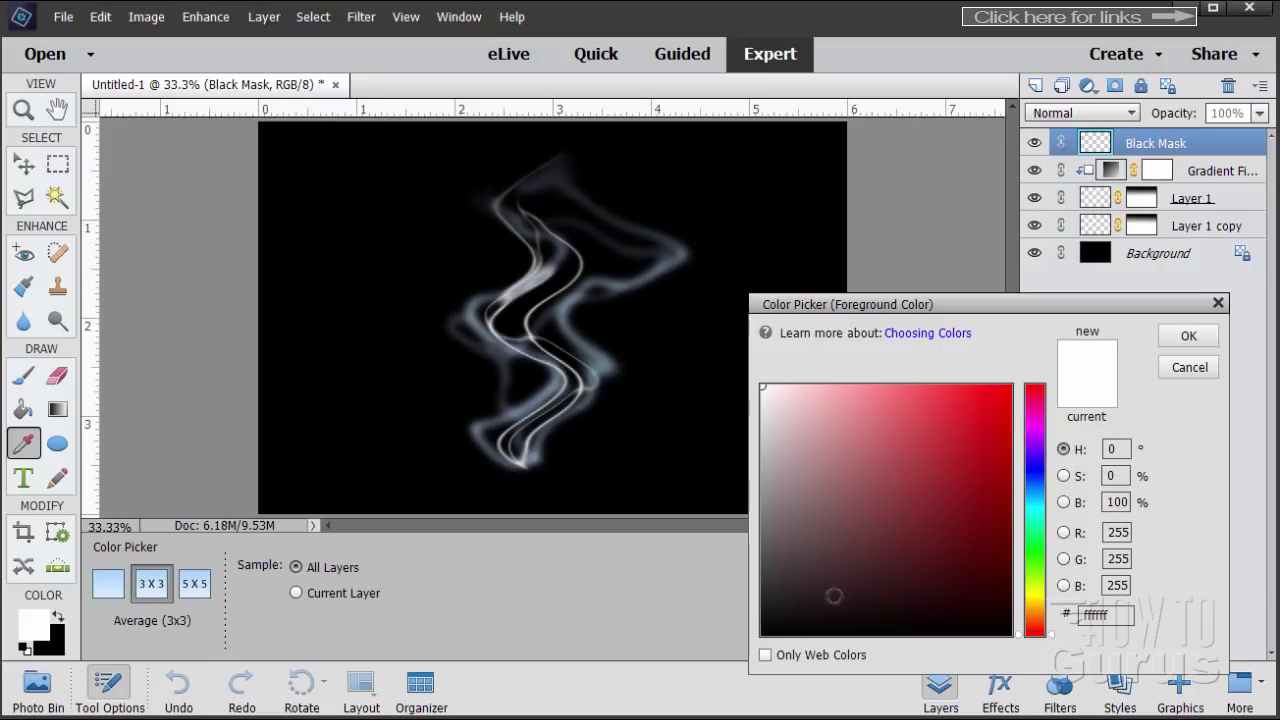
{"action": "left_click_drag", "start_coordinate": [834, 596], "coordinate": [752, 647]}
{"action": "left_click", "coordinate": [1188, 336]}
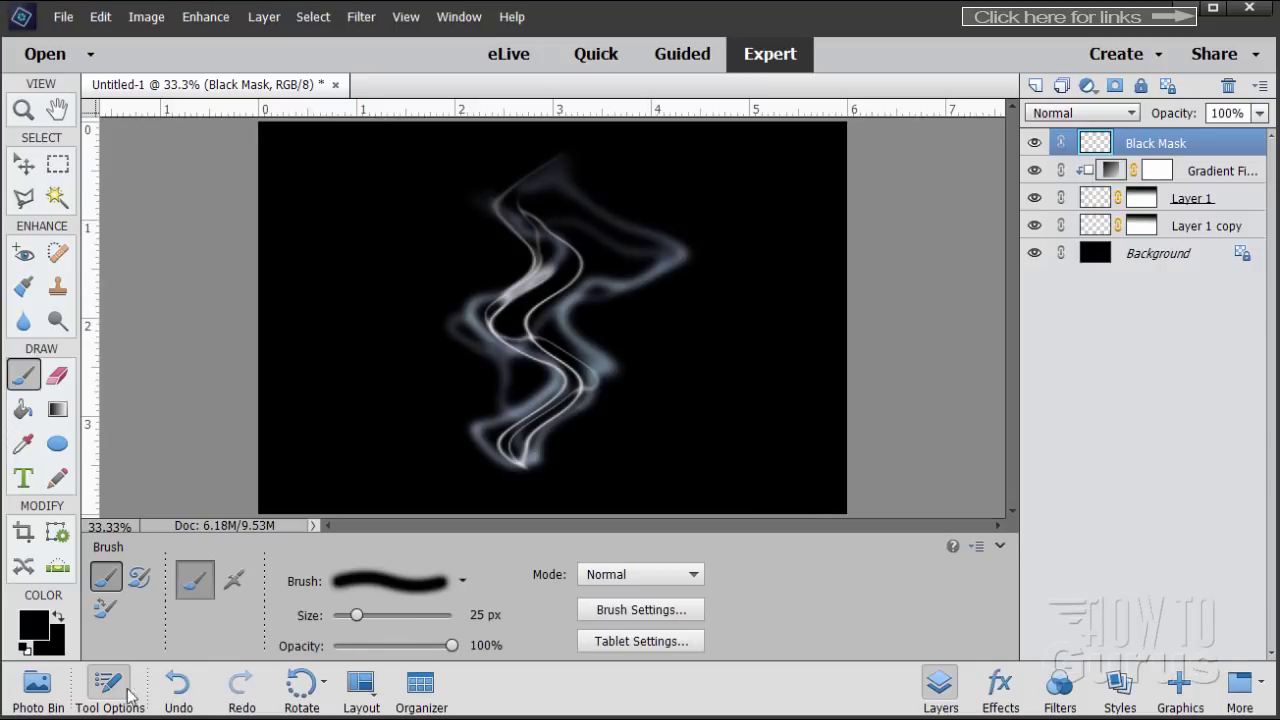
{"action": "left_click", "coordinate": [24, 648]}
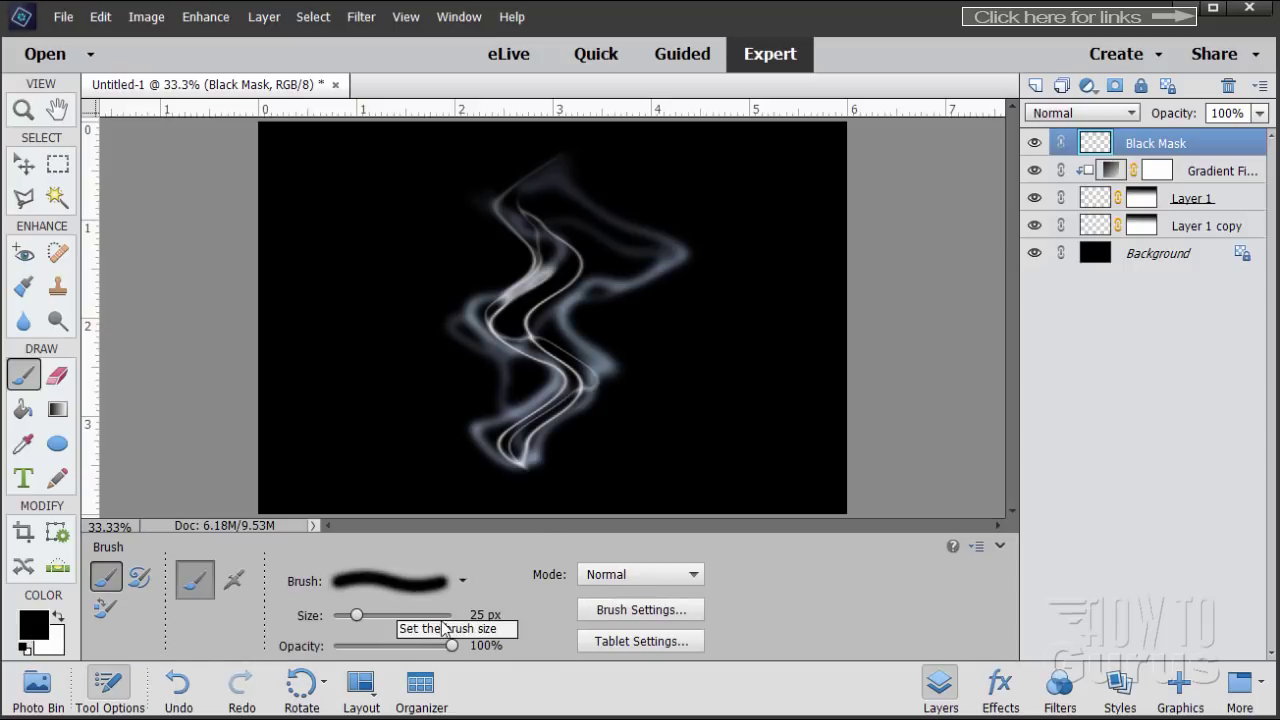
- Set the brush to 150 px at 20% opacity and paint faint black strokes over the smoke
{"action": "left_click", "coordinate": [481, 616]}
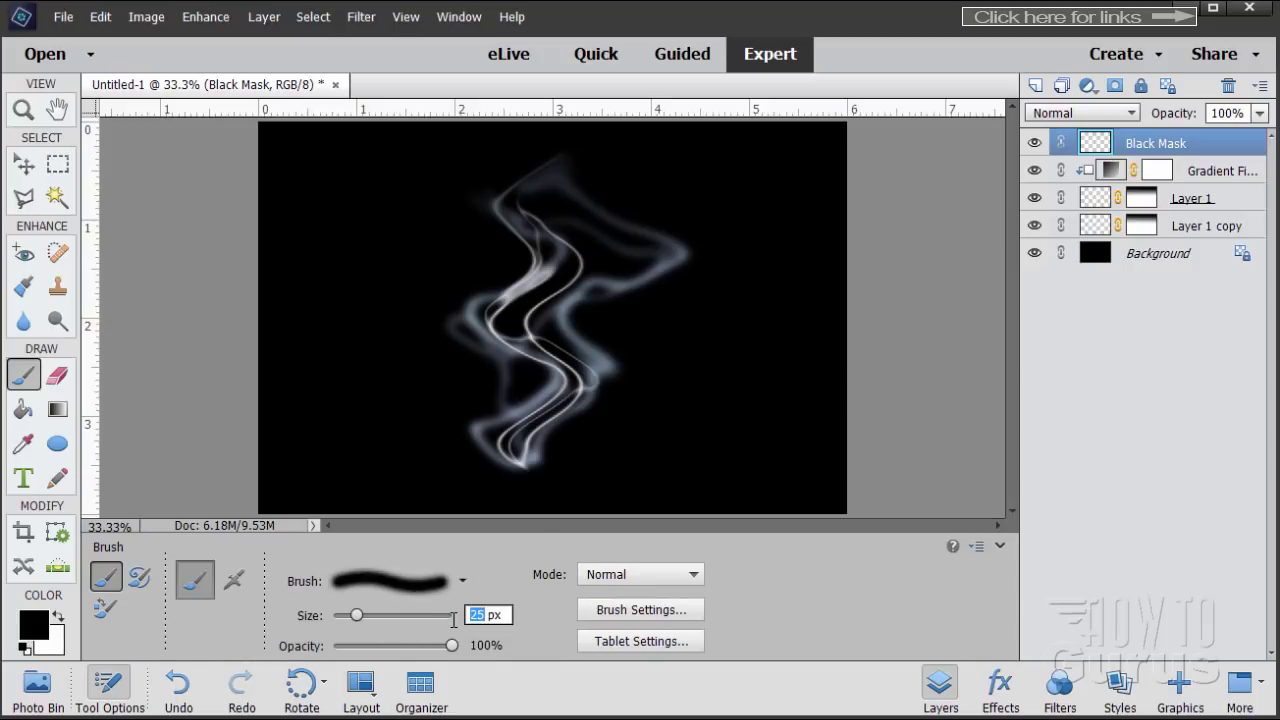
{"action": "type", "text": "16"}
{"action": "key", "text": "BackSpace"}
{"action": "type", "text": "50"}
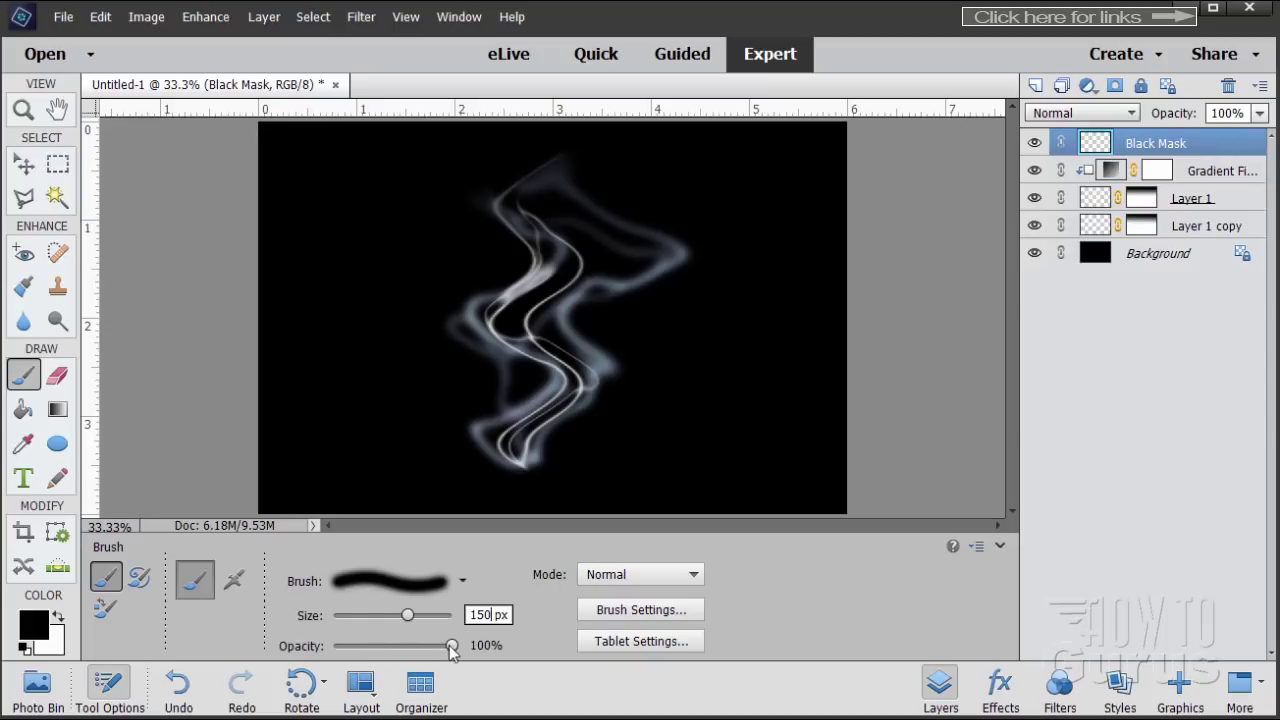
{"action": "left_click_drag", "start_coordinate": [450, 646], "coordinate": [356, 664]}
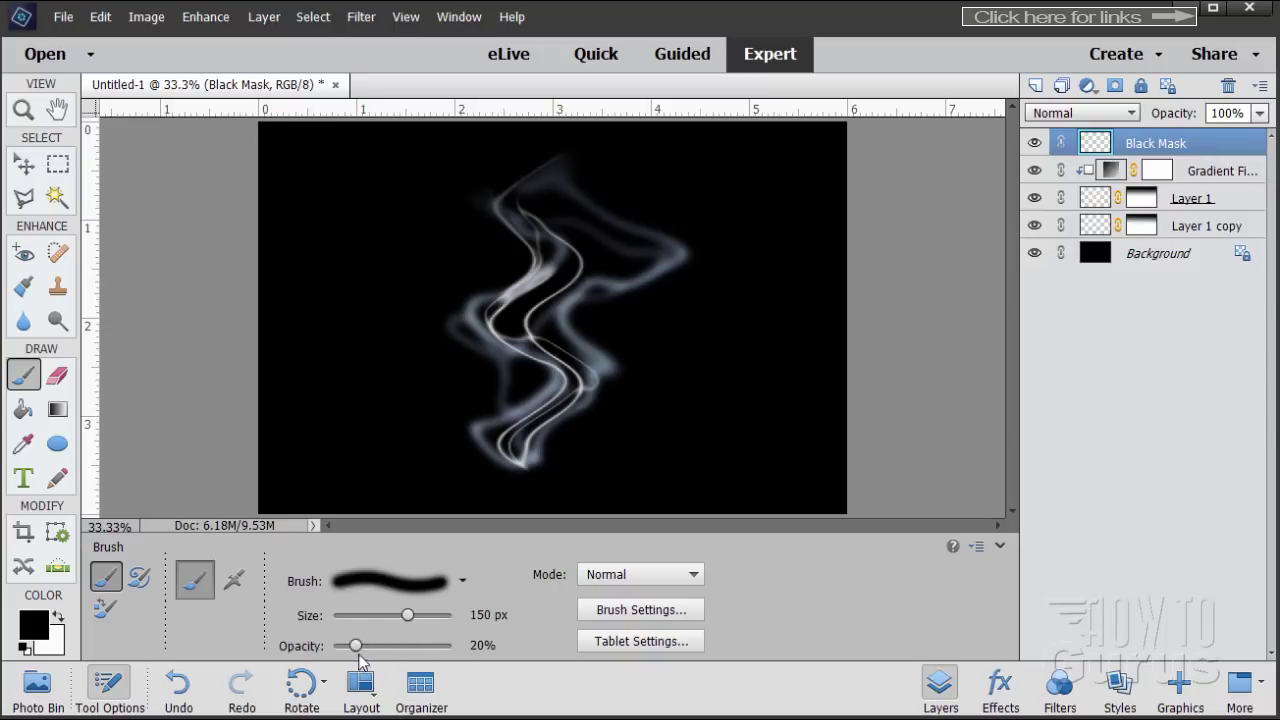
{"action": "left_click_drag", "start_coordinate": [516, 404], "coordinate": [506, 362]}
{"action": "mouse_move", "coordinate": [497, 289]}
{"action": "left_mouse_down"}
{"action": "mouse_move", "coordinate": [599, 304]}
{"action": "mouse_move", "coordinate": [613, 288]}
{"action": "mouse_move", "coordinate": [627, 298]}
{"action": "mouse_move", "coordinate": [652, 264]}
{"action": "mouse_move", "coordinate": [616, 315]}
{"action": "mouse_move", "coordinate": [668, 269]}
{"action": "mouse_move", "coordinate": [598, 340]}
{"action": "mouse_move", "coordinate": [561, 330]}
{"action": "mouse_move", "coordinate": [601, 319]}
{"action": "mouse_move", "coordinate": [550, 343]}
{"action": "mouse_move", "coordinate": [642, 307]}
{"action": "mouse_move", "coordinate": [645, 284]}
{"action": "mouse_move", "coordinate": [507, 401]}
{"action": "mouse_move", "coordinate": [525, 427]}
{"action": "mouse_move", "coordinate": [513, 433]}
{"action": "mouse_move", "coordinate": [543, 377]}
{"action": "mouse_move", "coordinate": [639, 363]}
{"action": "mouse_move", "coordinate": [576, 340]}
{"action": "mouse_move", "coordinate": [524, 229]}
{"action": "mouse_move", "coordinate": [563, 245]}
{"action": "mouse_move", "coordinate": [600, 216]}
{"action": "mouse_move", "coordinate": [601, 392]}
{"action": "mouse_move", "coordinate": [535, 408]}
{"action": "mouse_move", "coordinate": [583, 429]}
{"action": "mouse_move", "coordinate": [560, 447]}
{"action": "mouse_move", "coordinate": [586, 424]}
{"action": "mouse_move", "coordinate": [525, 408]}
{"action": "mouse_move", "coordinate": [474, 336]}
{"action": "mouse_move", "coordinate": [535, 351]}
{"action": "mouse_move", "coordinate": [520, 272]}
{"action": "mouse_move", "coordinate": [539, 246]}
{"action": "mouse_move", "coordinate": [554, 252]}
{"action": "mouse_move", "coordinate": [573, 282]}
{"action": "mouse_move", "coordinate": [519, 425]}
{"action": "mouse_move", "coordinate": [579, 387]}
{"action": "mouse_move", "coordinate": [595, 355]}
{"action": "mouse_move", "coordinate": [519, 439]}
{"action": "mouse_move", "coordinate": [454, 321]}
{"action": "mouse_move", "coordinate": [632, 352]}
{"action": "mouse_move", "coordinate": [595, 303]}
{"action": "mouse_move", "coordinate": [631, 299]}
{"action": "mouse_move", "coordinate": [574, 317]}
{"action": "mouse_move", "coordinate": [572, 340]}
{"action": "mouse_move", "coordinate": [651, 266]}
{"action": "left_mouse_up"}
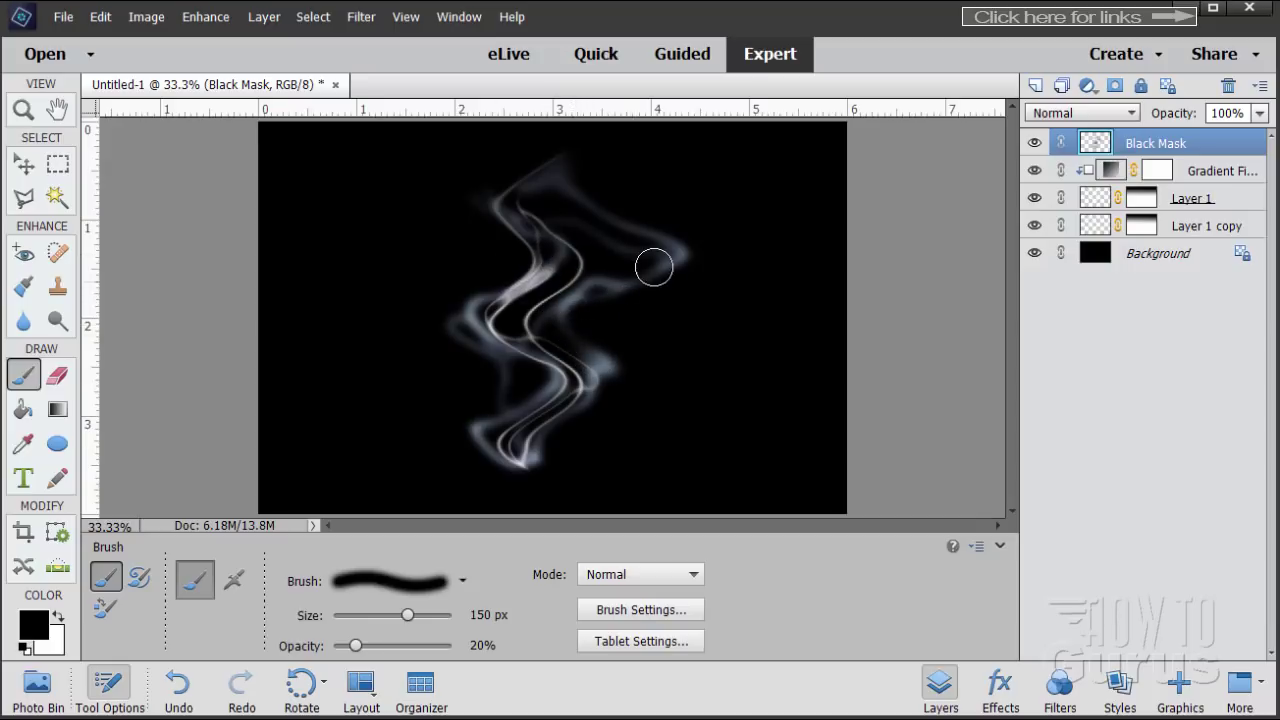
{"action": "left_click", "coordinate": [1035, 144]}
{"action": "left_click", "coordinate": [1035, 144]}
{"action": "left_click", "coordinate": [1035, 144]}
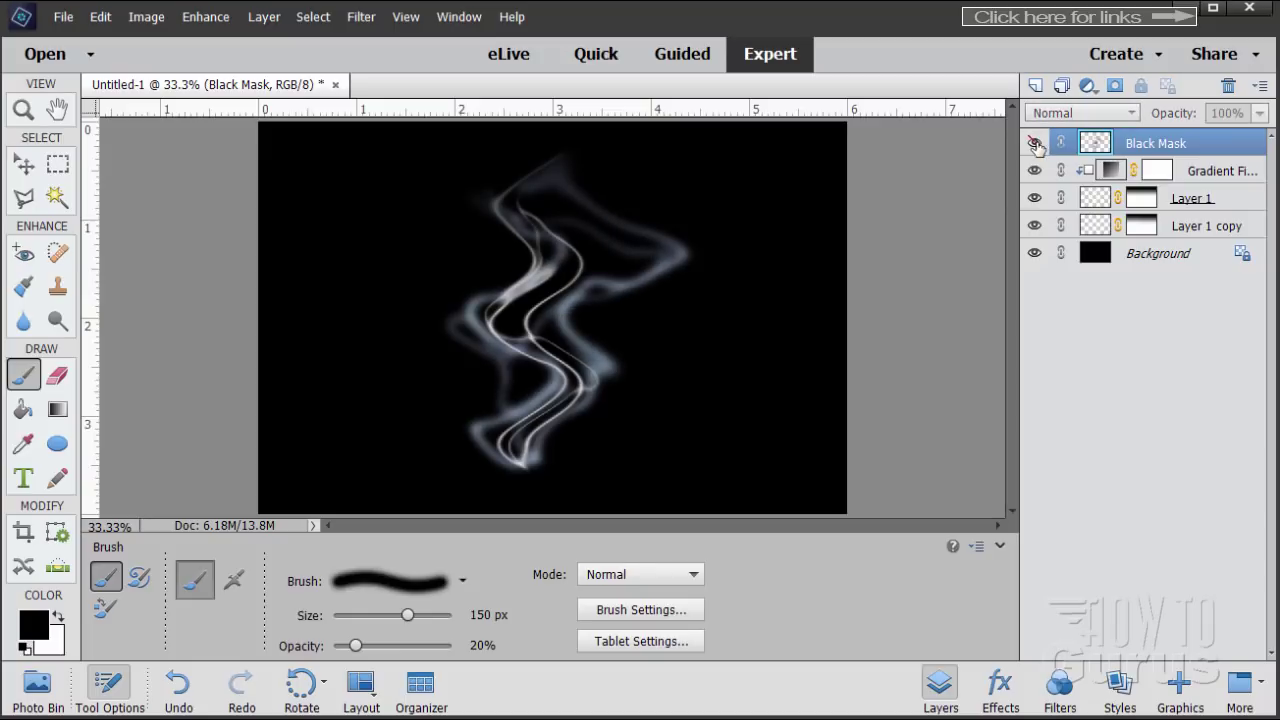
{"action": "left_click", "coordinate": [1035, 144]}
{"action": "left_click", "coordinate": [1035, 144]}
{"action": "left_click", "coordinate": [1035, 144]}
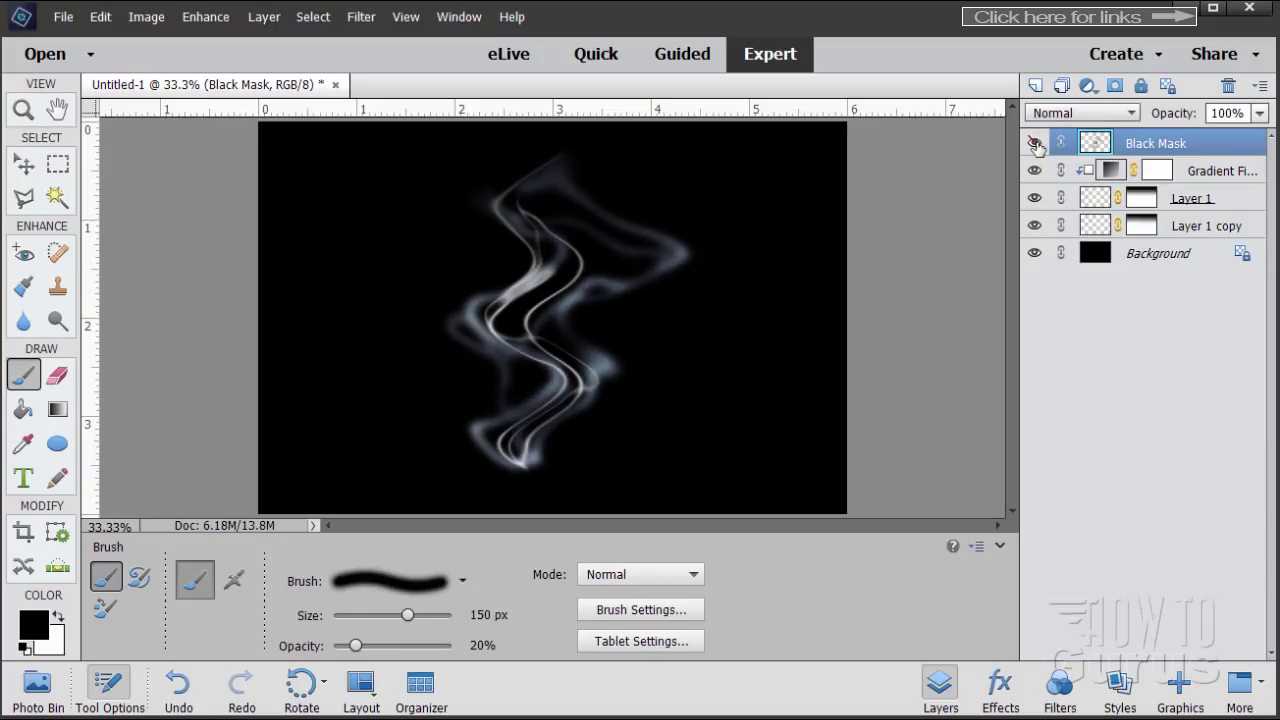
{"action": "left_click", "coordinate": [1035, 144]}
{"action": "left_click", "coordinate": [1035, 144]}
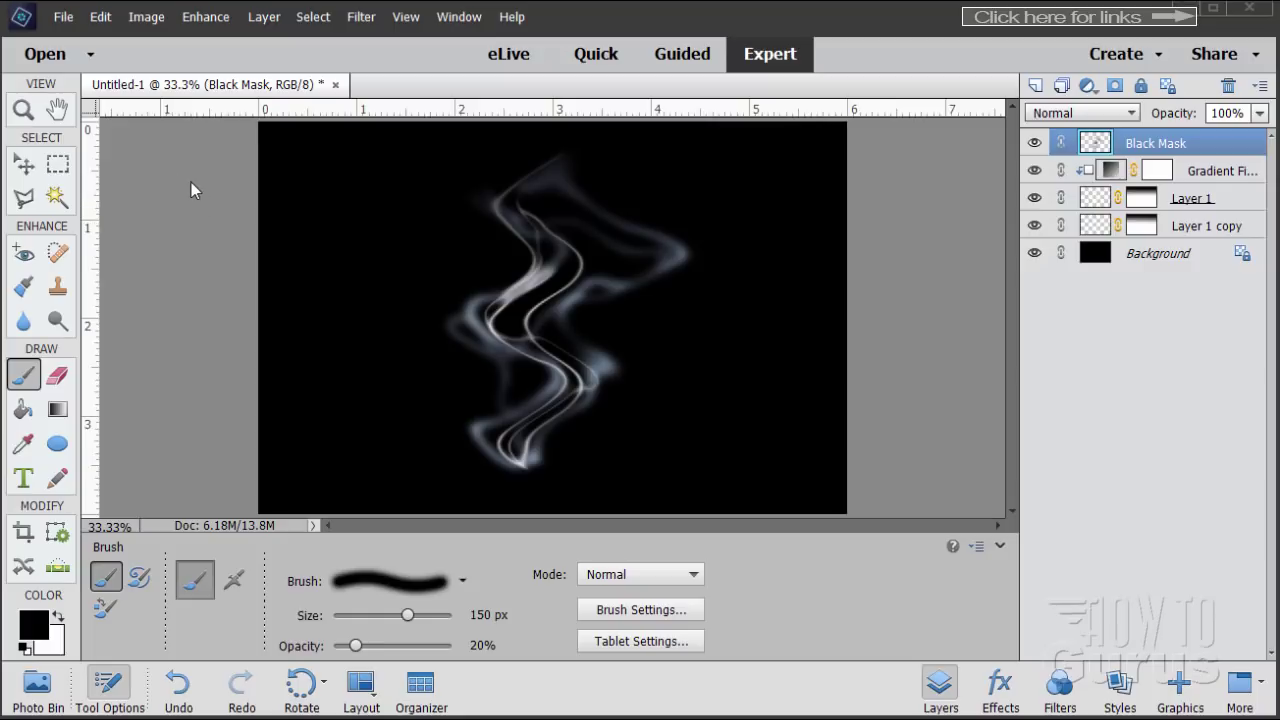
- Open genie-lamp-1129640_1920.jpg and drag its window down-right, off the black canvas
{"action": "left_click", "coordinate": [64, 17]}
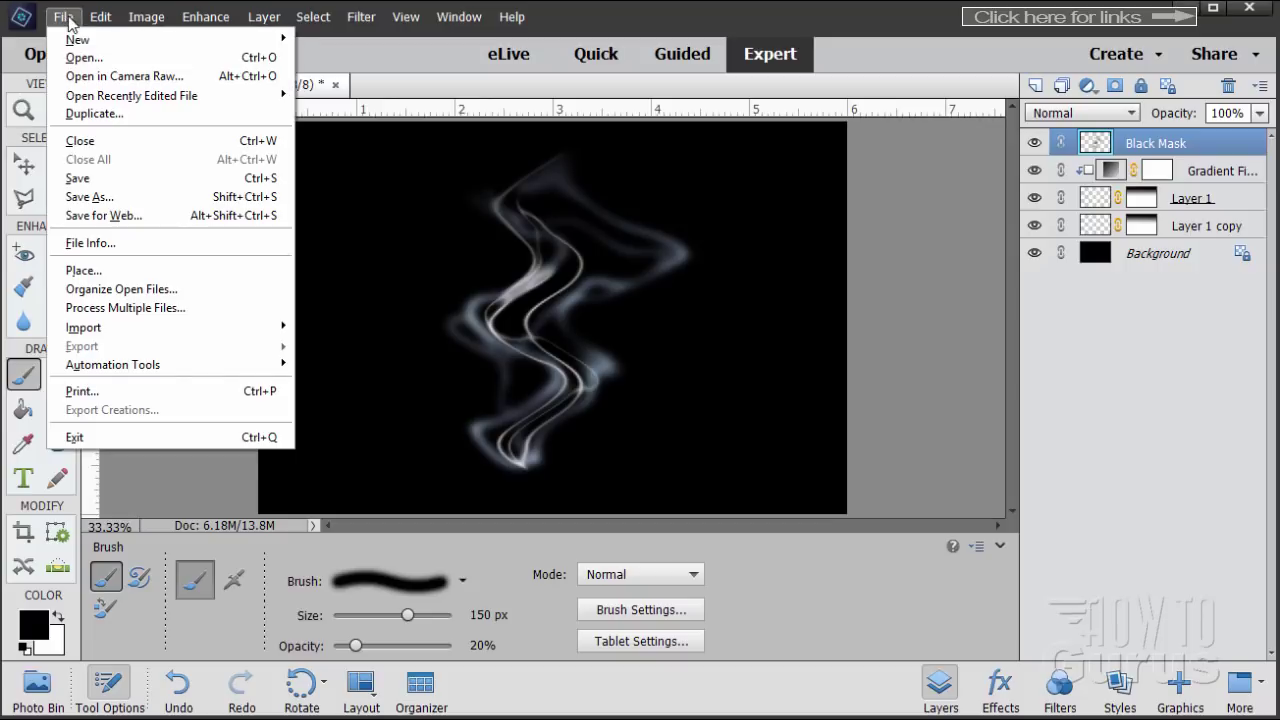
{"action": "mouse_move", "coordinate": [108, 100]}
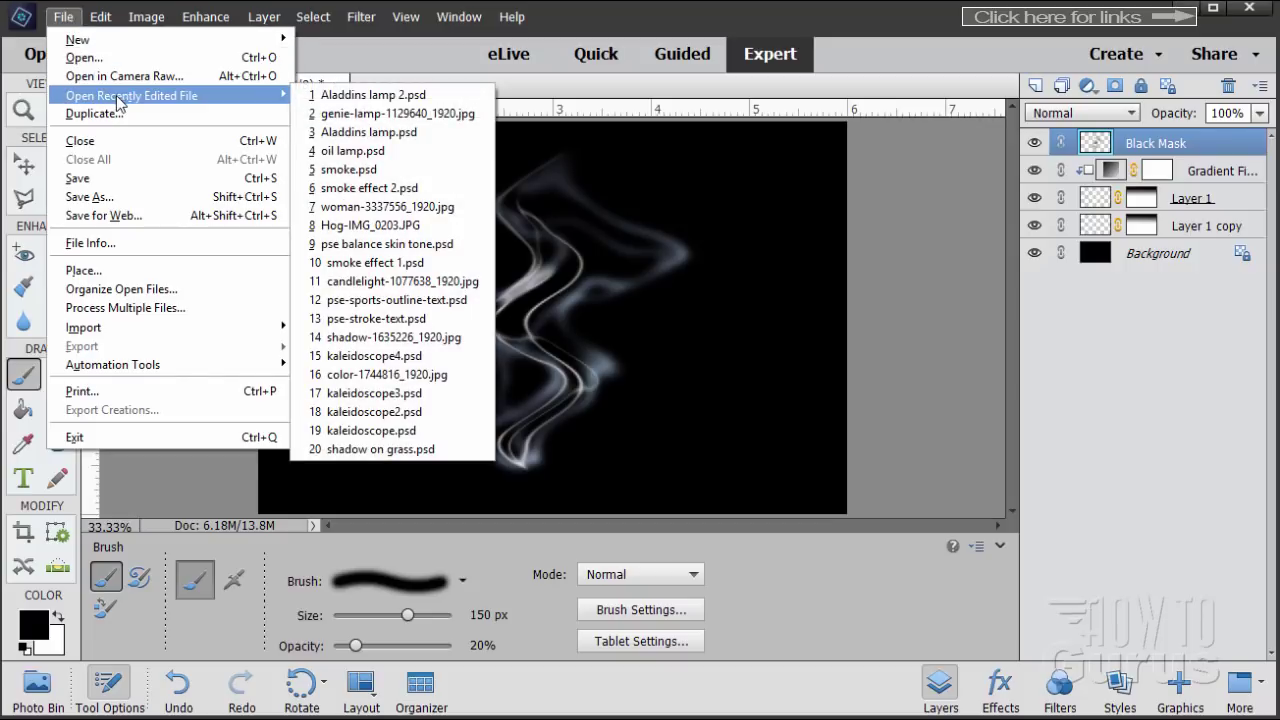
{"action": "left_click", "coordinate": [375, 114]}
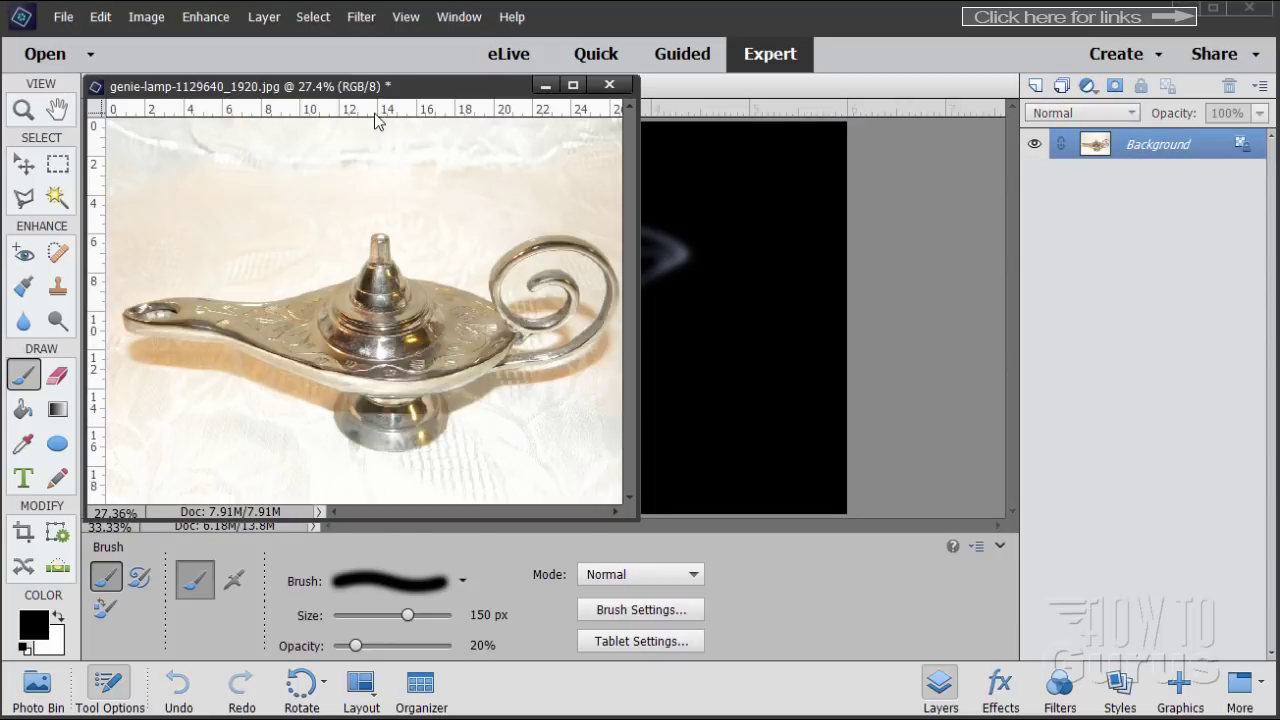
{"action": "left_click_drag", "start_coordinate": [414, 90], "coordinate": [569, 222]}
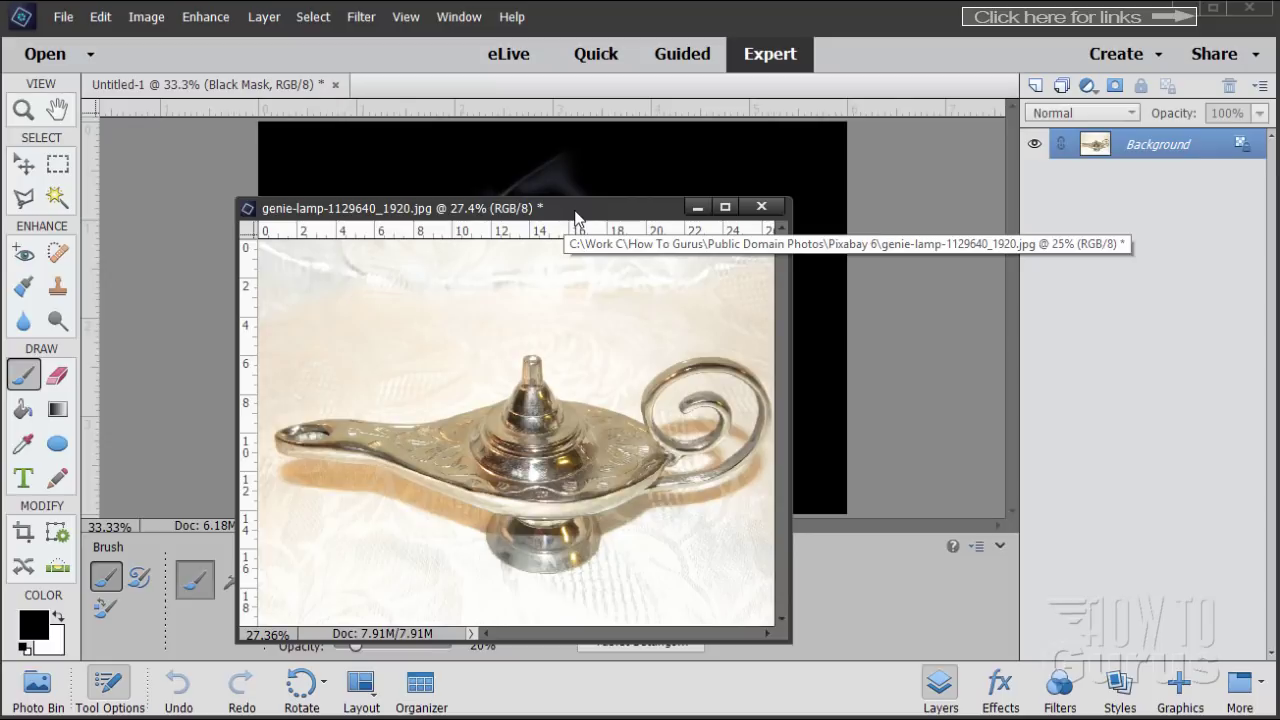
{"action": "left_click", "coordinate": [100, 16]}
- Accept the General preferences, then dock the lamp photo as a tab beside Untitled-1
{"action": "mouse_move", "coordinate": [158, 390]}
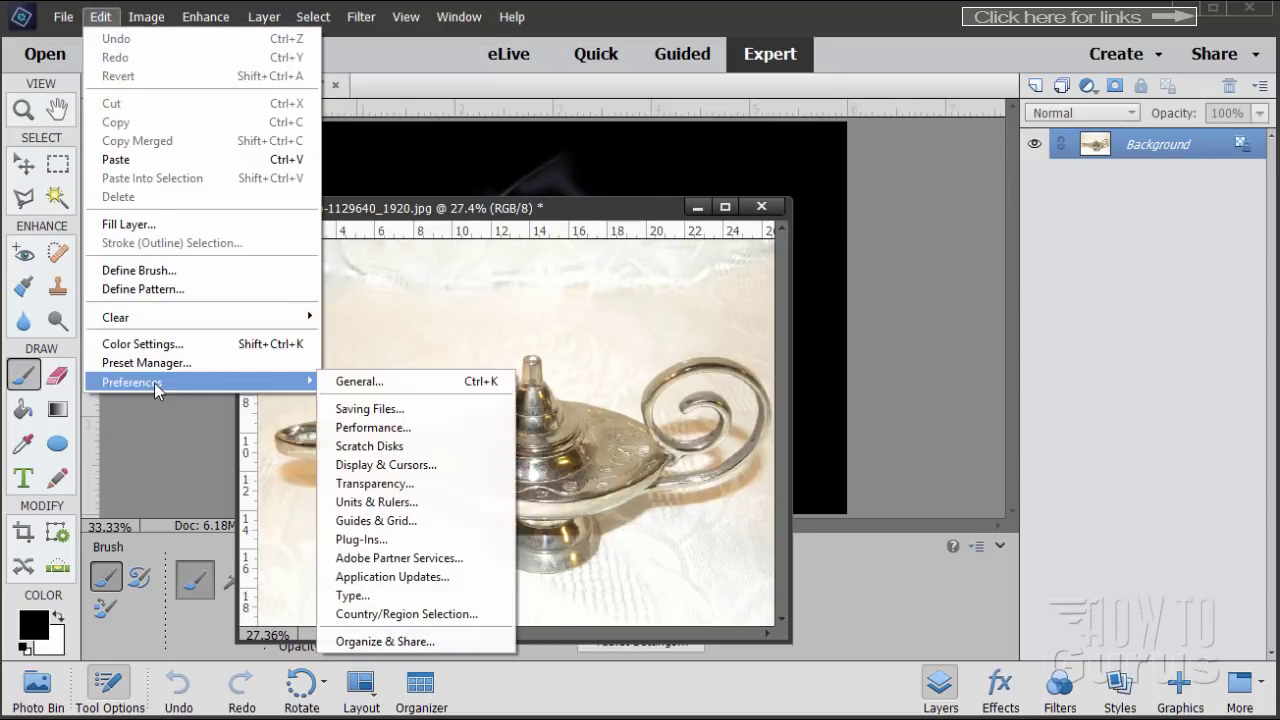
{"action": "left_click", "coordinate": [372, 382]}
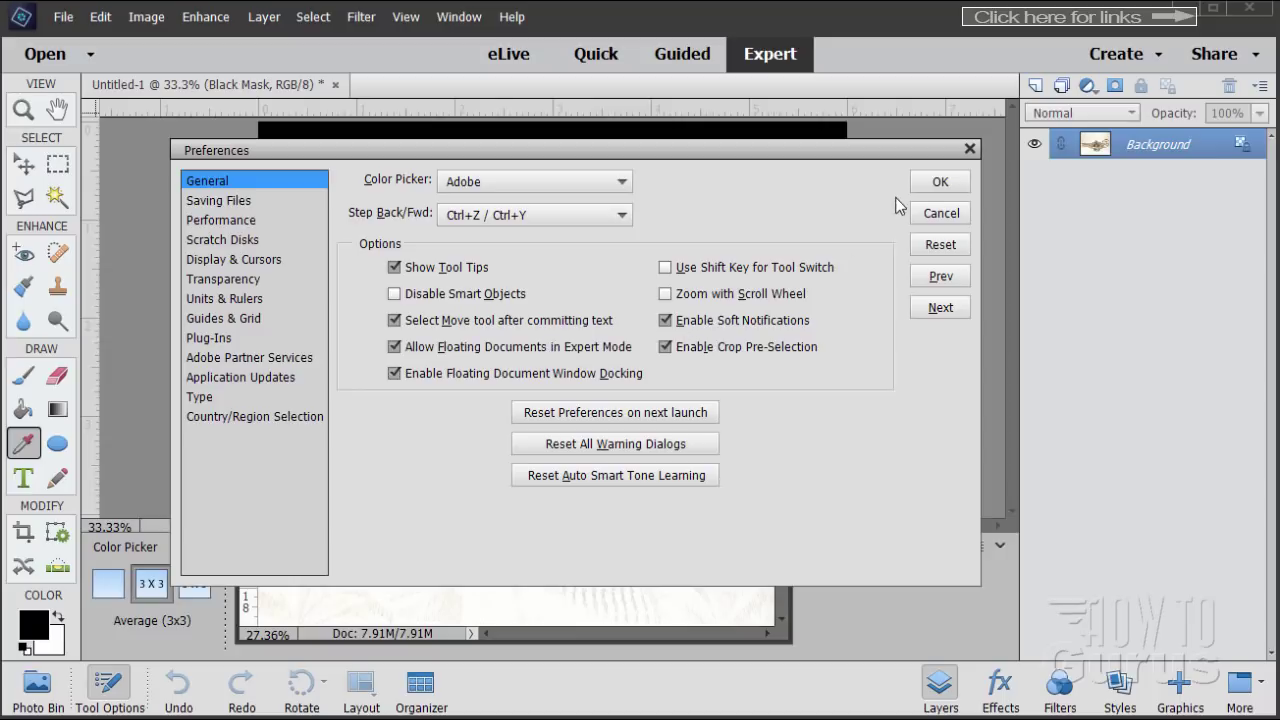
{"action": "left_click", "coordinate": [937, 182]}
{"action": "left_click_drag", "start_coordinate": [598, 220], "coordinate": [628, 100]}
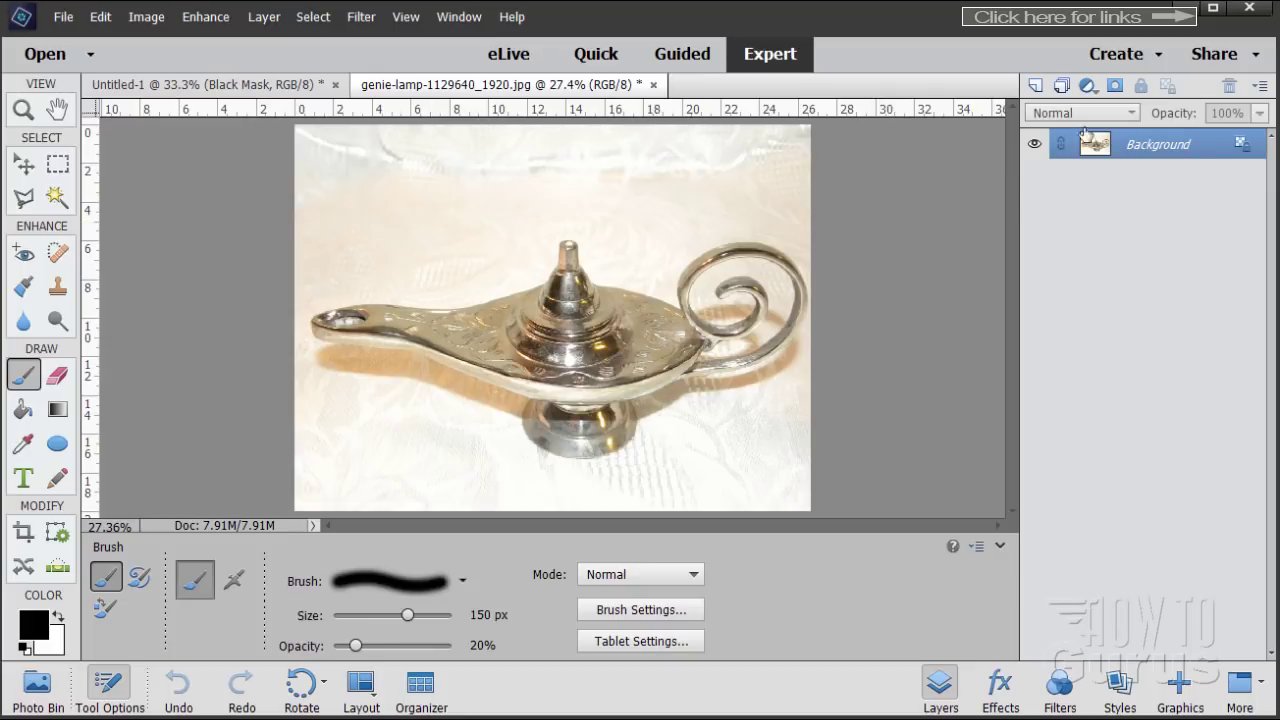
- Duplicate the lamp photo's Background layer and hide the original Background
{"action": "left_click_drag", "start_coordinate": [1097, 148], "coordinate": [1036, 85]}
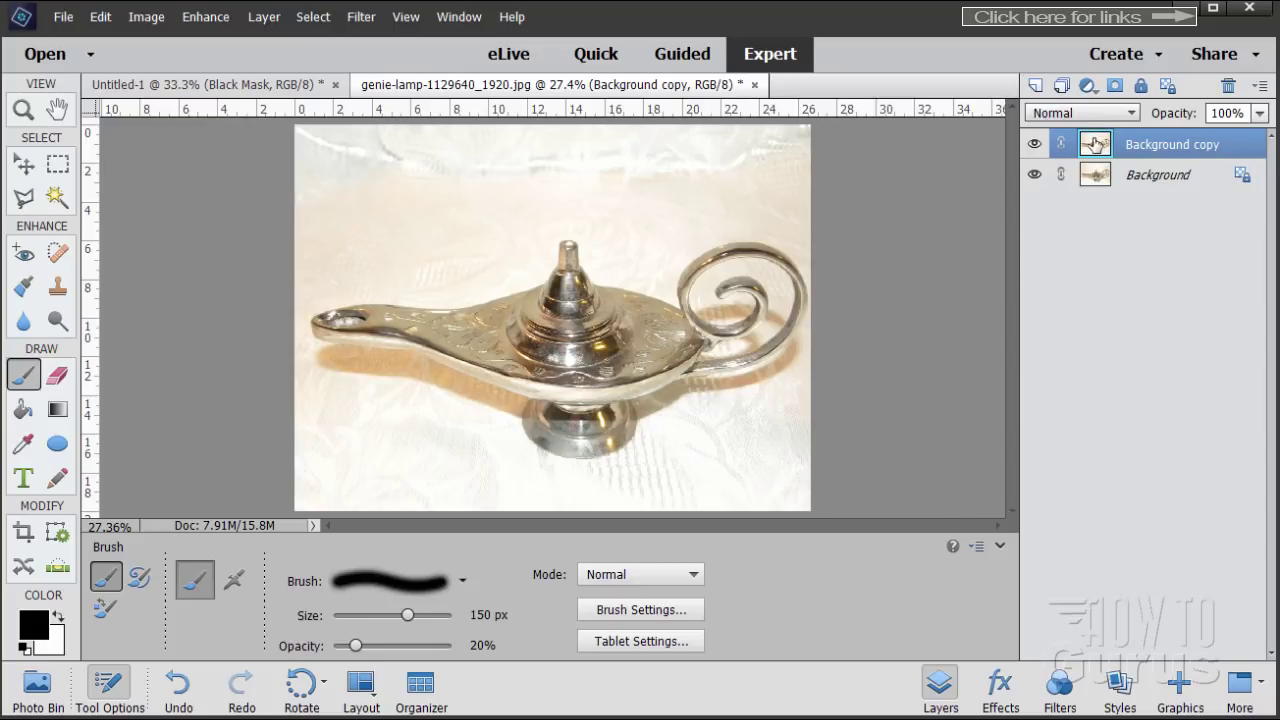
{"action": "left_click", "coordinate": [1034, 174]}
{"action": "left_click", "coordinate": [24, 198]}
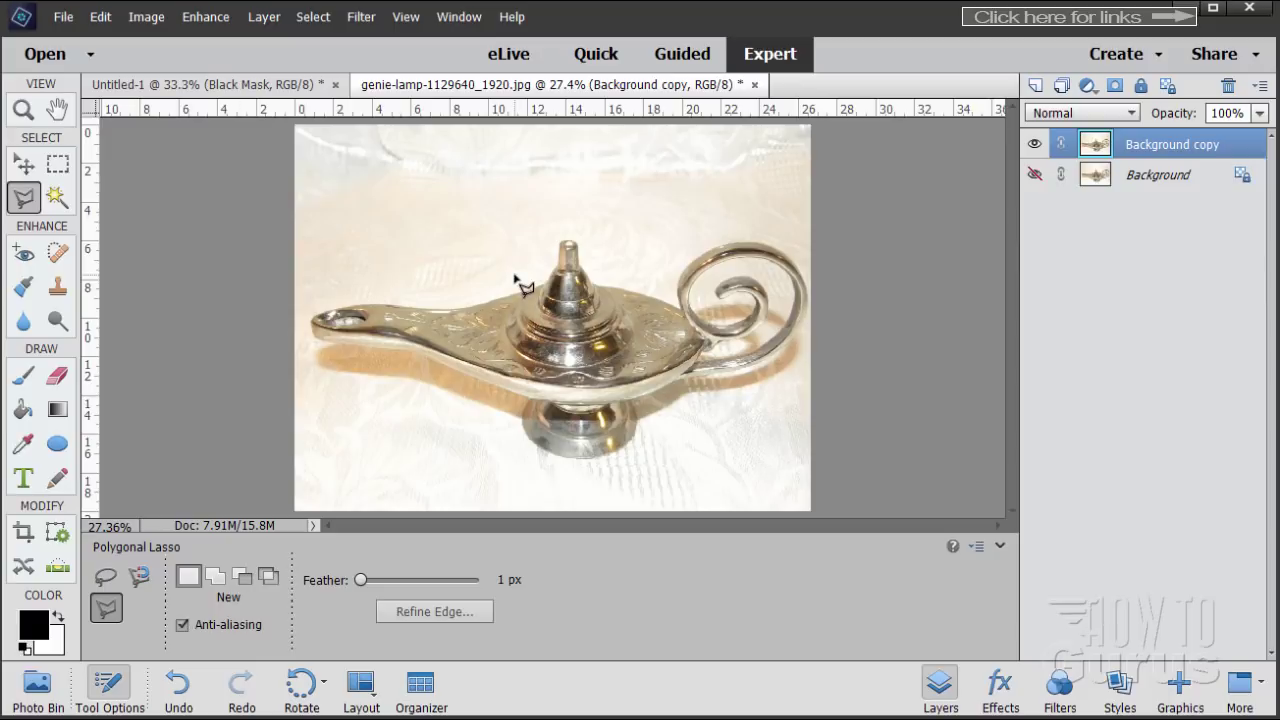
- Zoom in twice on the lamp with the Zoom tool
{"action": "left_click", "coordinate": [22, 112]}
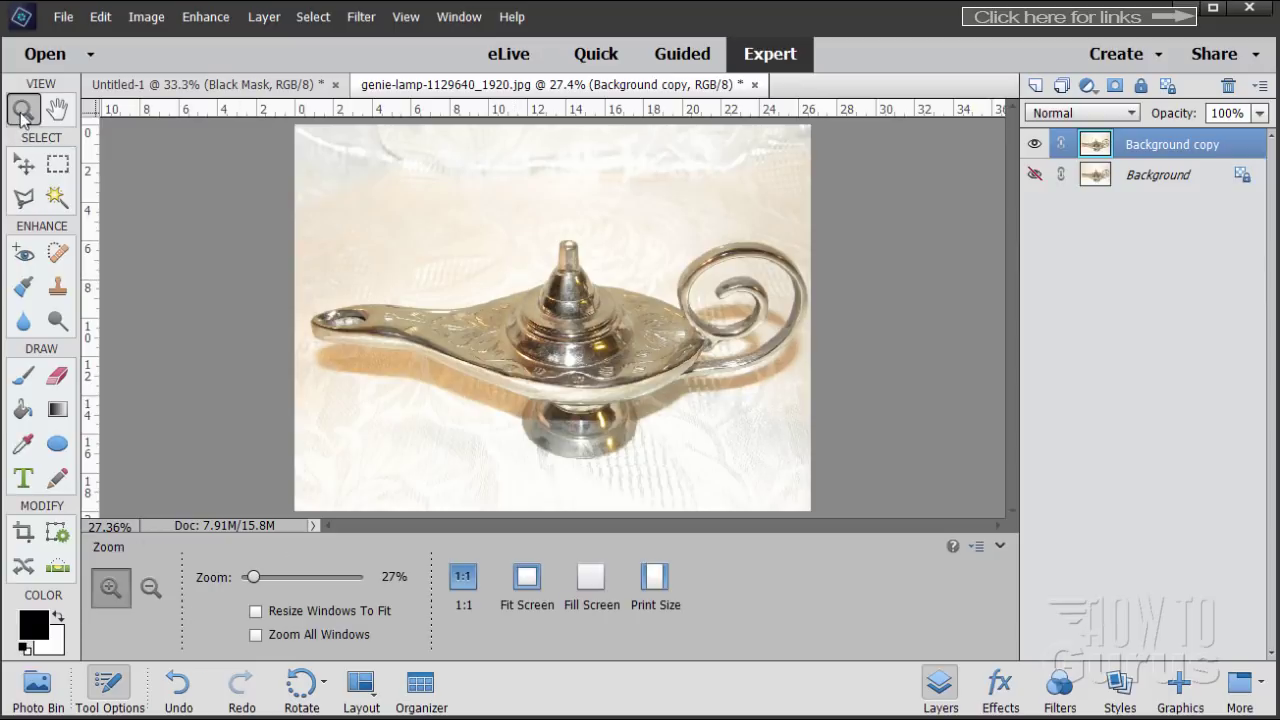
{"action": "left_click", "coordinate": [531, 357]}
{"action": "left_click", "coordinate": [531, 357]}
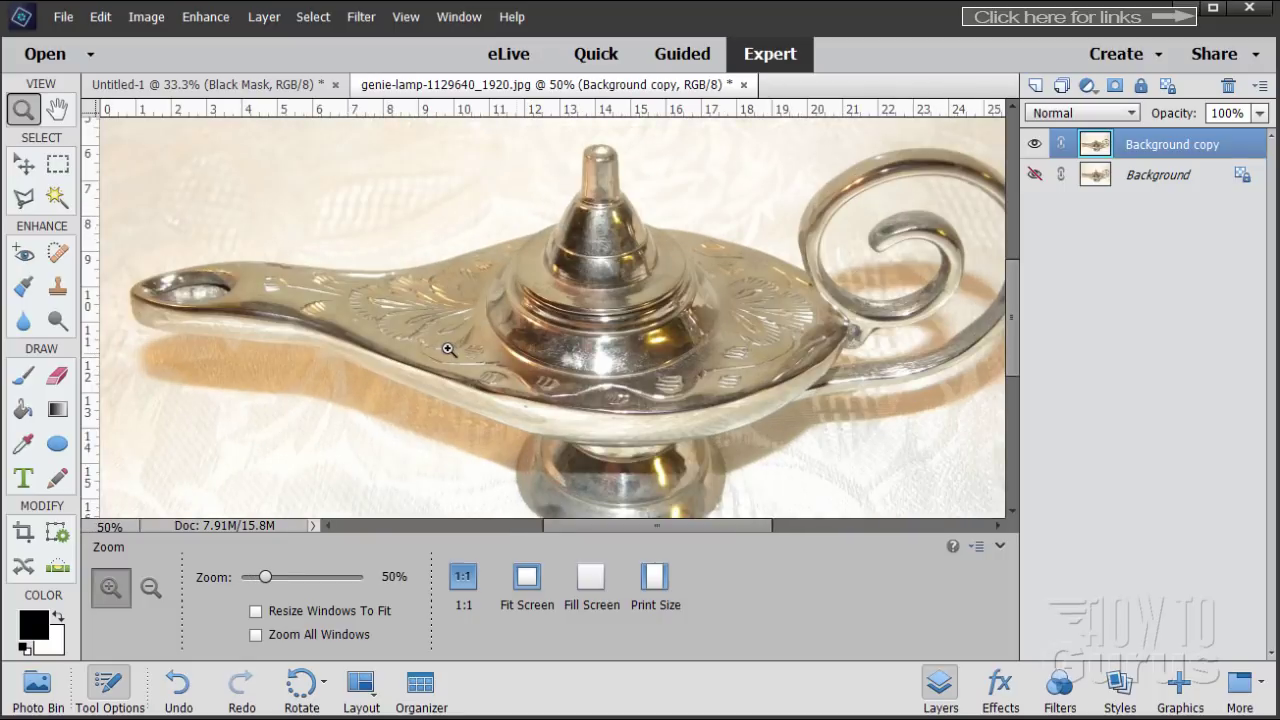
{"action": "left_click_drag", "start_coordinate": [627, 529], "coordinate": [595, 527]}
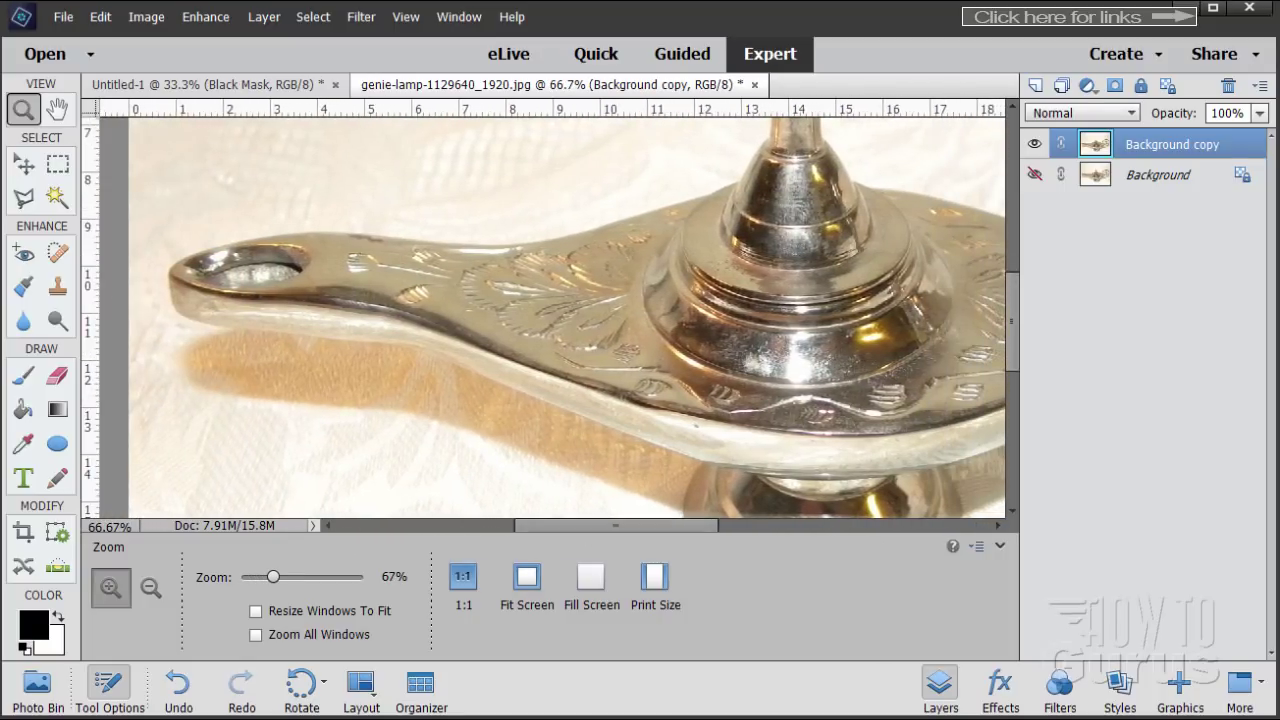
- Trace a trial Polygonal Lasso selection around the spout's shadow, then deselect it
{"action": "left_click", "coordinate": [24, 198]}
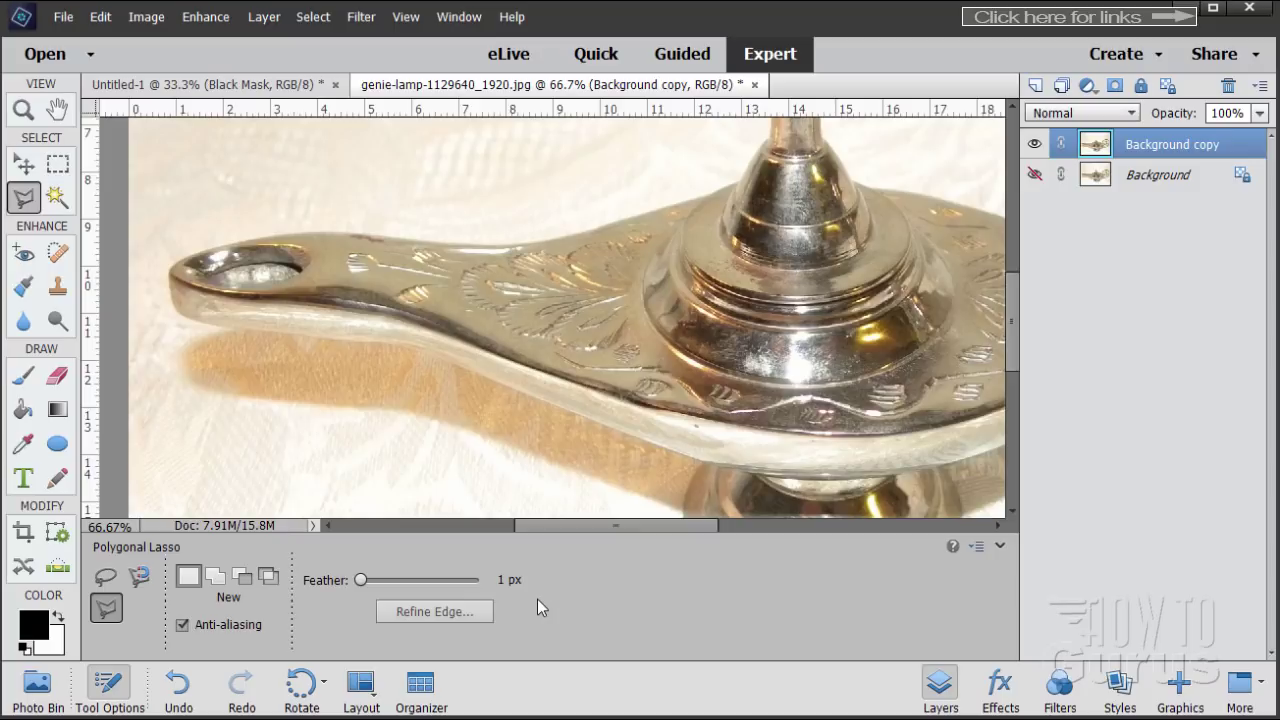
{"action": "left_click", "coordinate": [245, 369]}
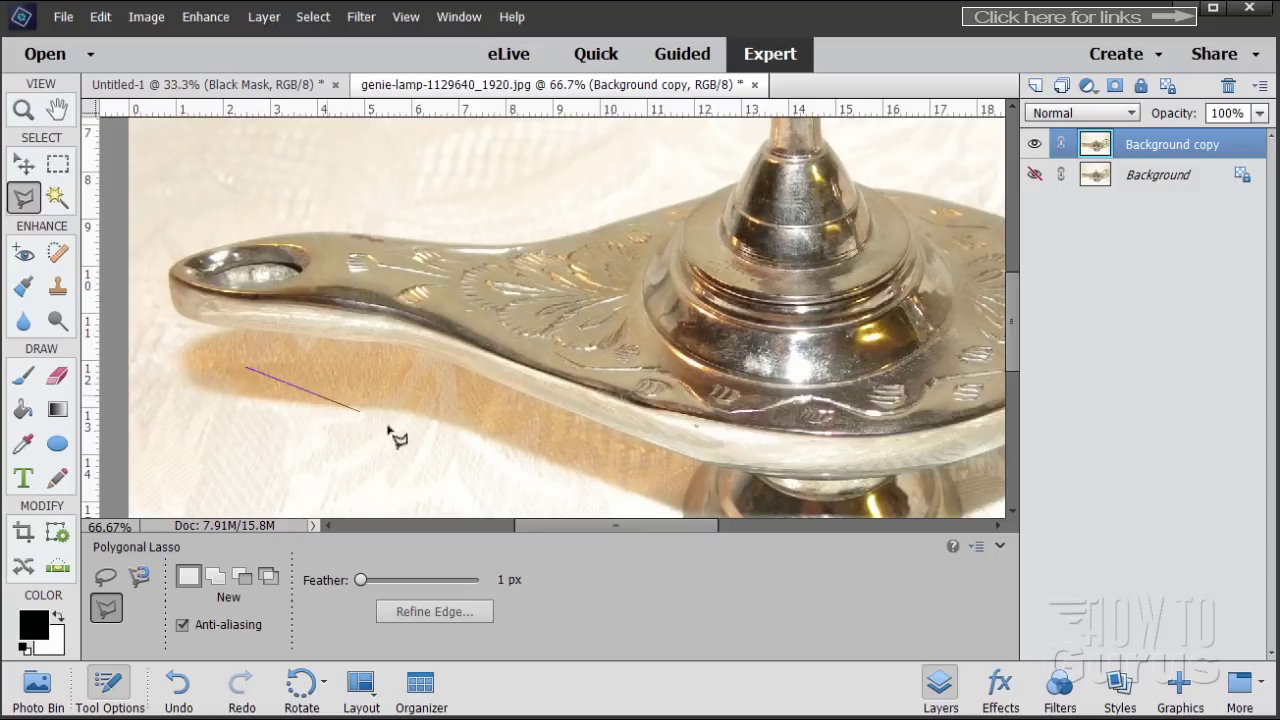
{"action": "left_click", "coordinate": [336, 429]}
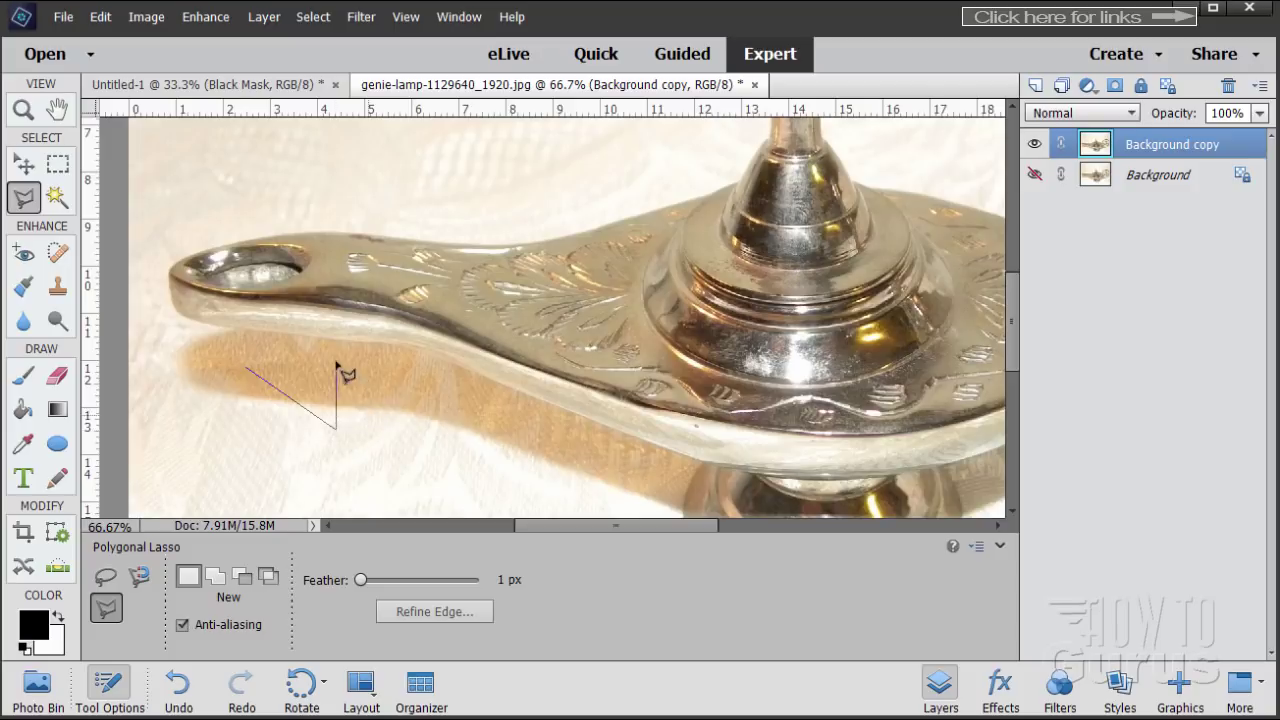
{"action": "left_click", "coordinate": [382, 386]}
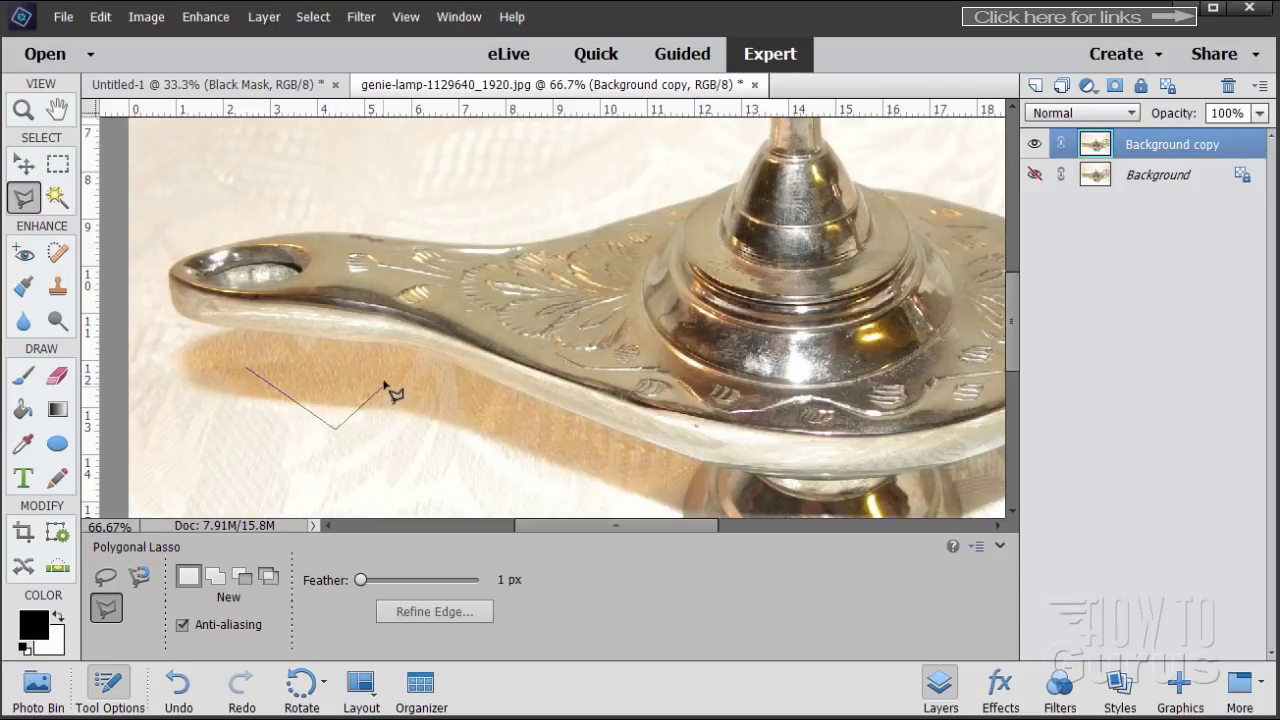
{"action": "left_click", "coordinate": [436, 440]}
{"action": "left_click_drag", "start_coordinate": [479, 447], "coordinate": [499, 438]}
{"action": "double_click", "coordinate": [494, 421]}
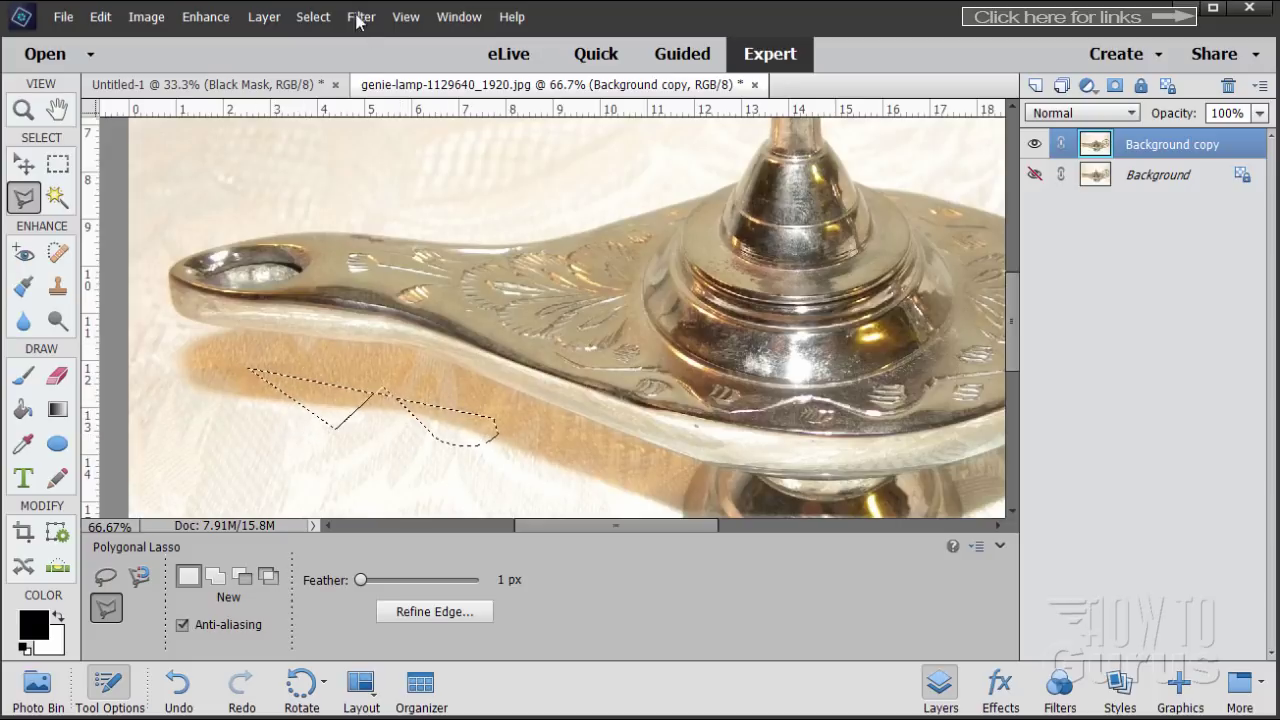
{"action": "left_click", "coordinate": [316, 17]}
{"action": "left_click", "coordinate": [328, 63]}
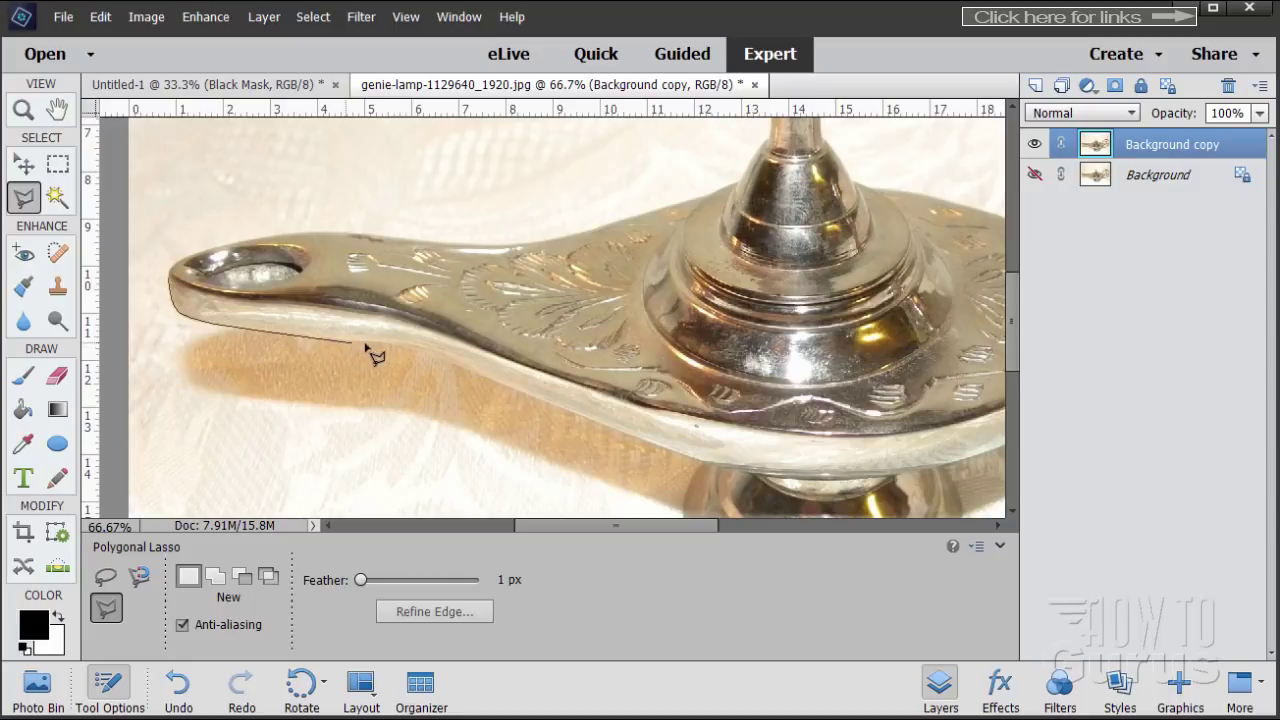
- Extend the Polygonal Lasso outline along the spout's edge and lower edge toward the lamp body
{"action": "left_click", "coordinate": [433, 352]}
{"action": "left_click", "coordinate": [470, 369]}
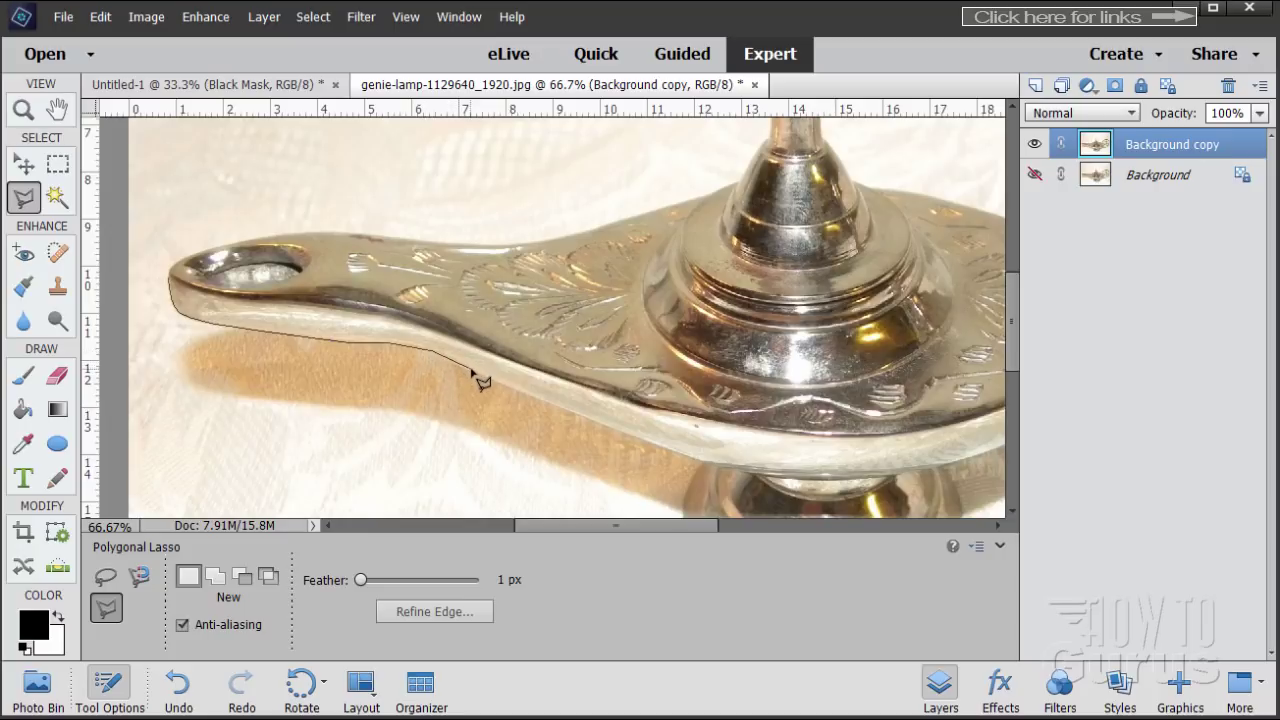
{"action": "left_click", "coordinate": [566, 417]}
{"action": "mouse_move", "coordinate": [690, 528]}
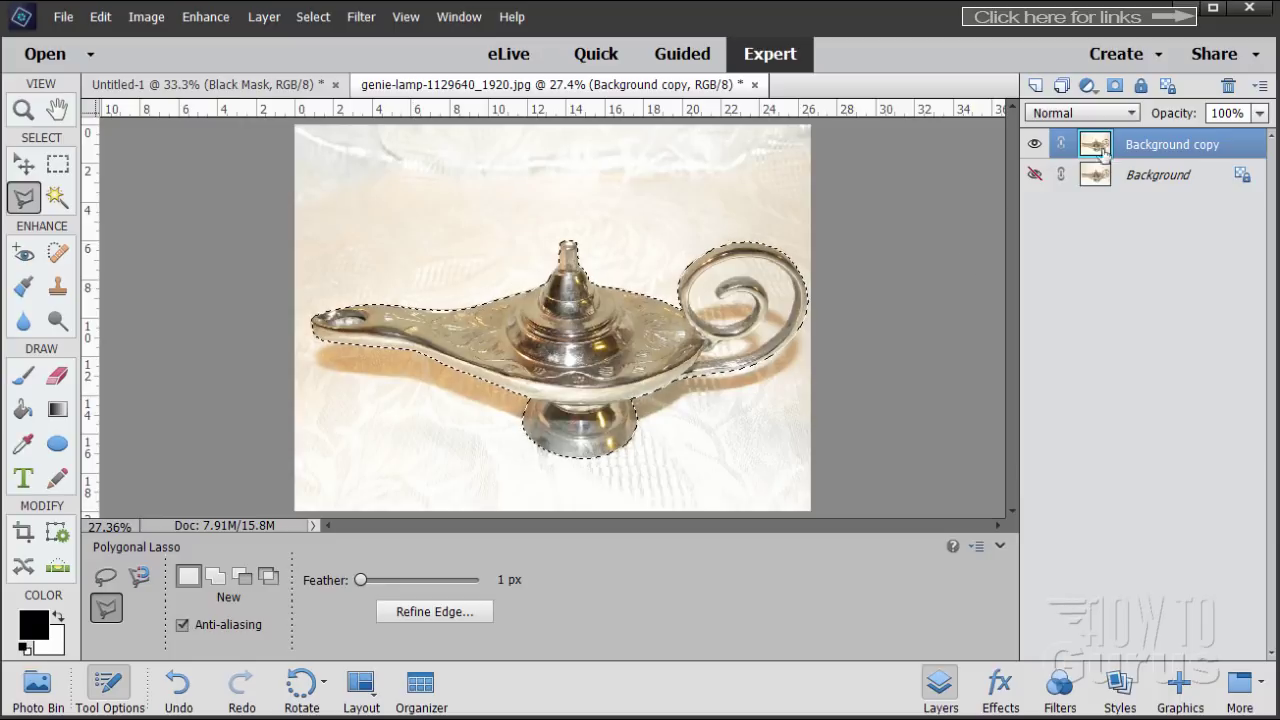
- Add a layer mask from the lamp selection and zoom to 100% on the handle's curl
{"action": "left_click", "coordinate": [1116, 87]}
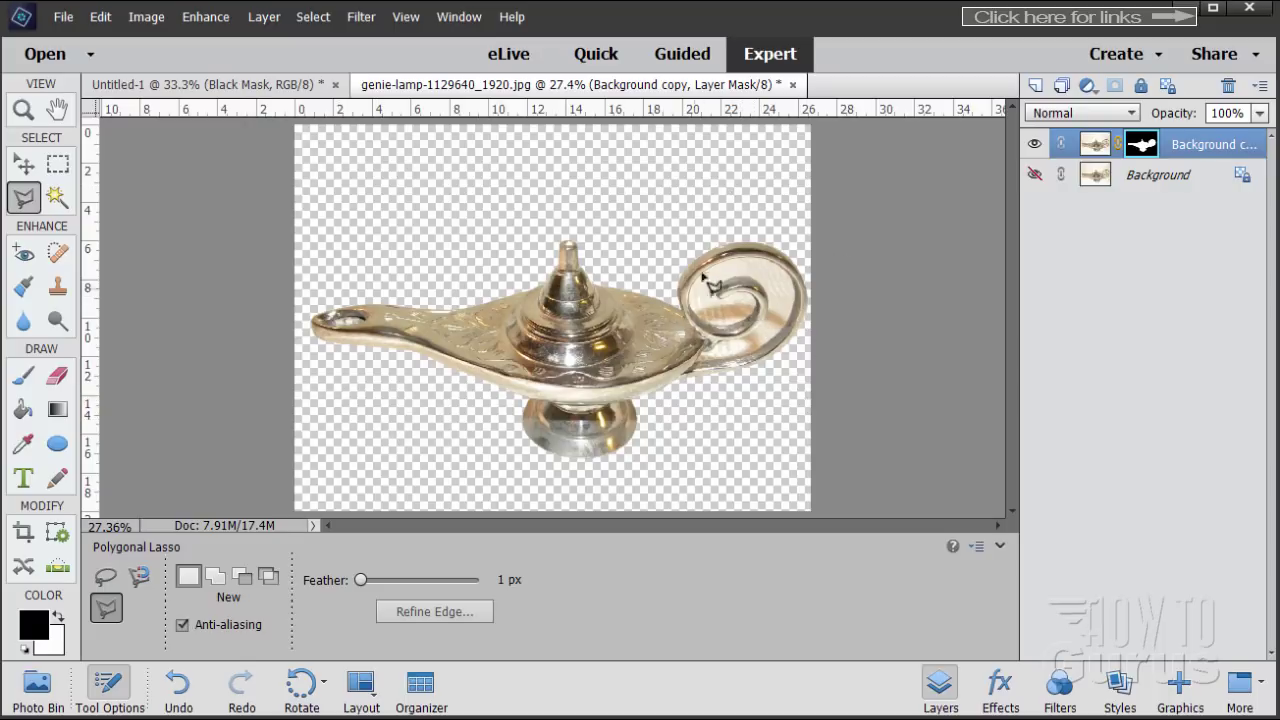
{"action": "left_click", "coordinate": [24, 110]}
{"action": "left_click", "coordinate": [760, 325]}
{"action": "left_click", "coordinate": [760, 325]}
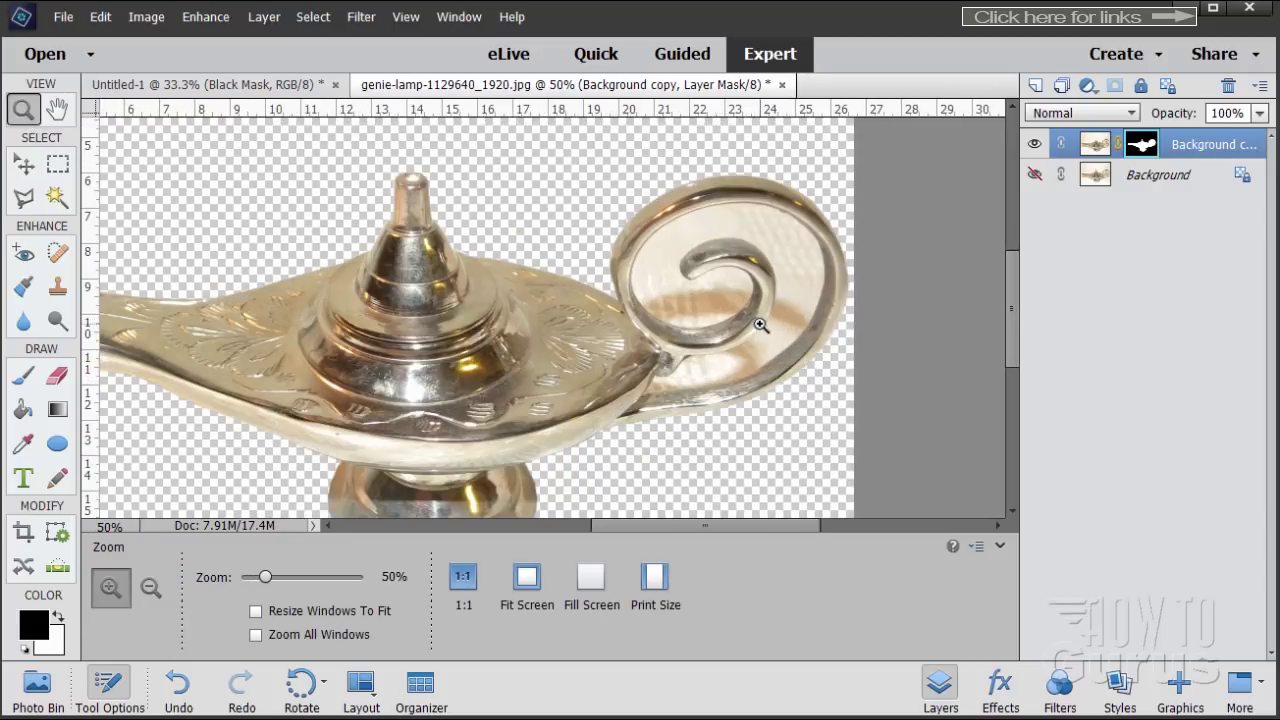
{"action": "left_click", "coordinate": [760, 325]}
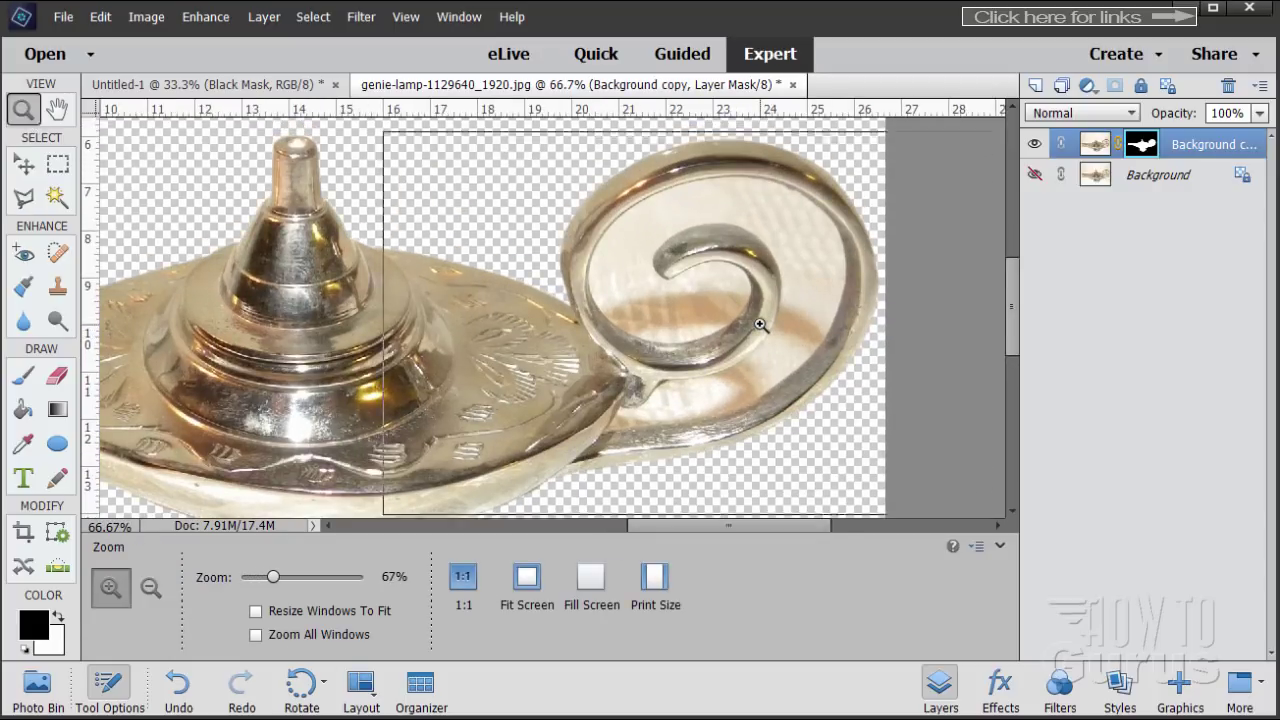
{"action": "left_click", "coordinate": [760, 325]}
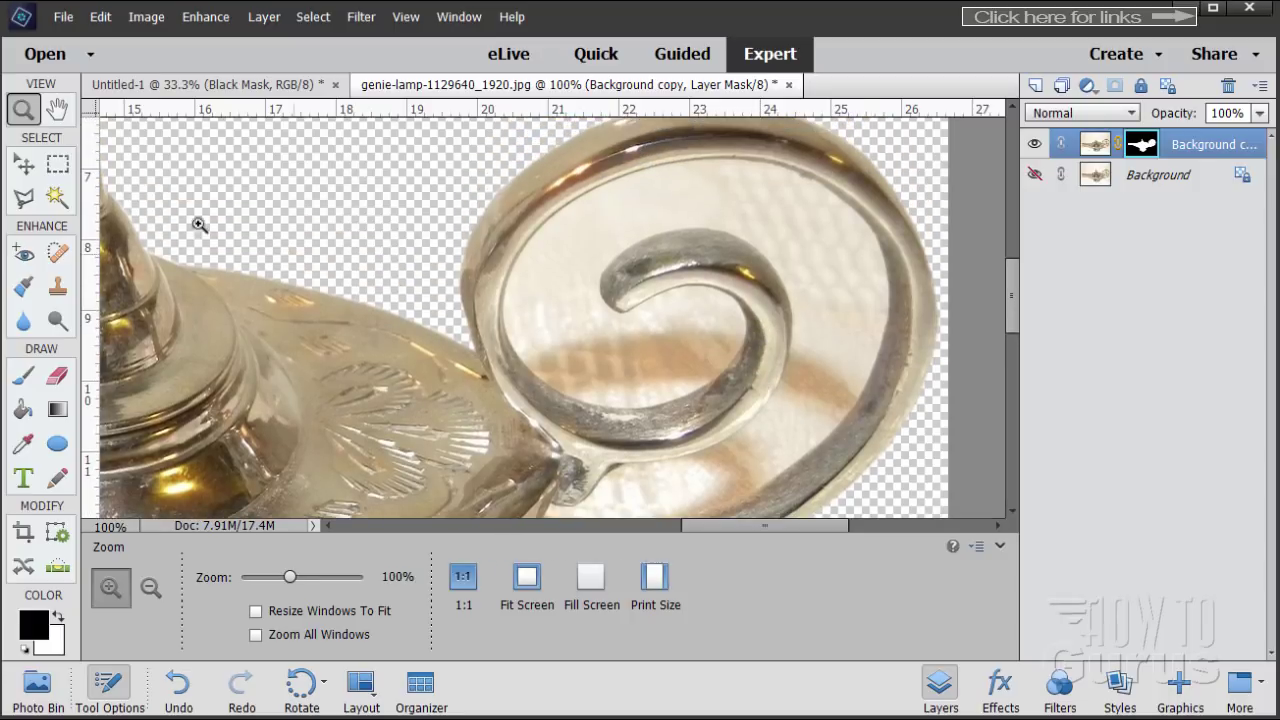
- Outline the fabric inside the handle's curl with the Polygonal Lasso
{"action": "left_click", "coordinate": [24, 197]}
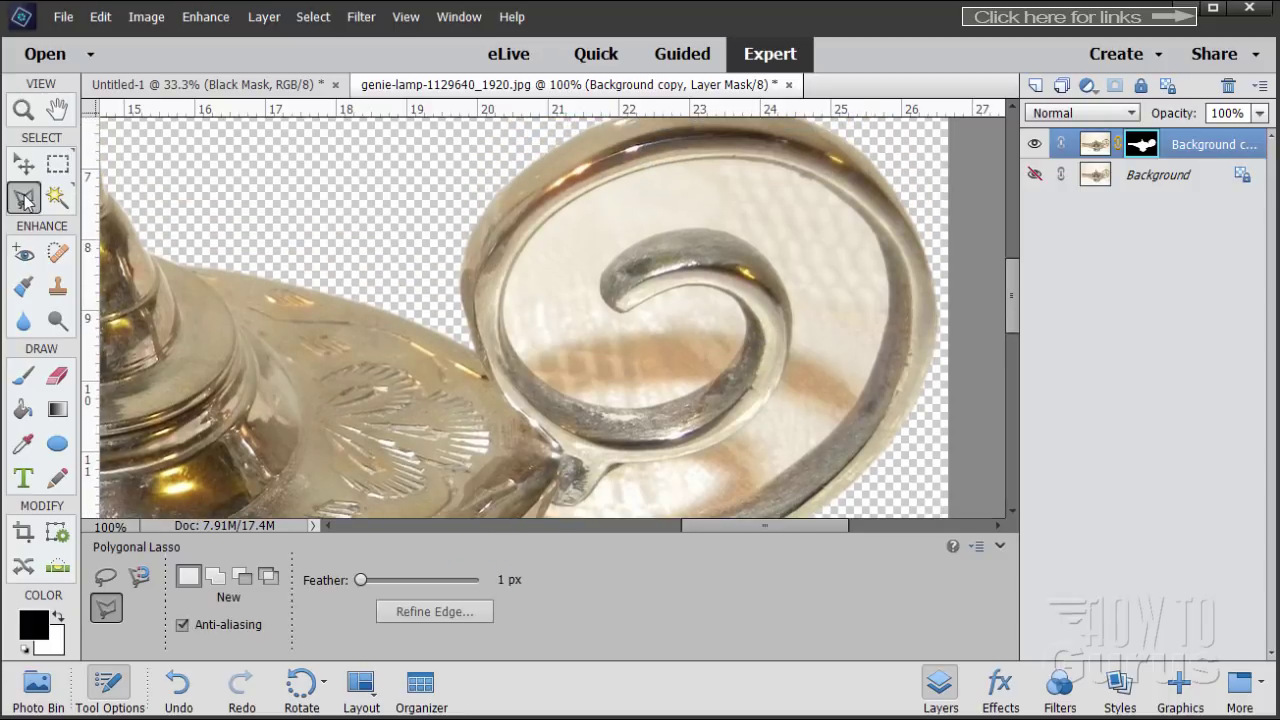
{"action": "left_click", "coordinate": [618, 312]}
{"action": "left_click", "coordinate": [659, 296]}
{"action": "left_click", "coordinate": [684, 289]}
{"action": "left_click", "coordinate": [707, 289]}
{"action": "left_click", "coordinate": [742, 310]}
{"action": "left_click", "coordinate": [747, 346]}
{"action": "left_click", "coordinate": [707, 393]}
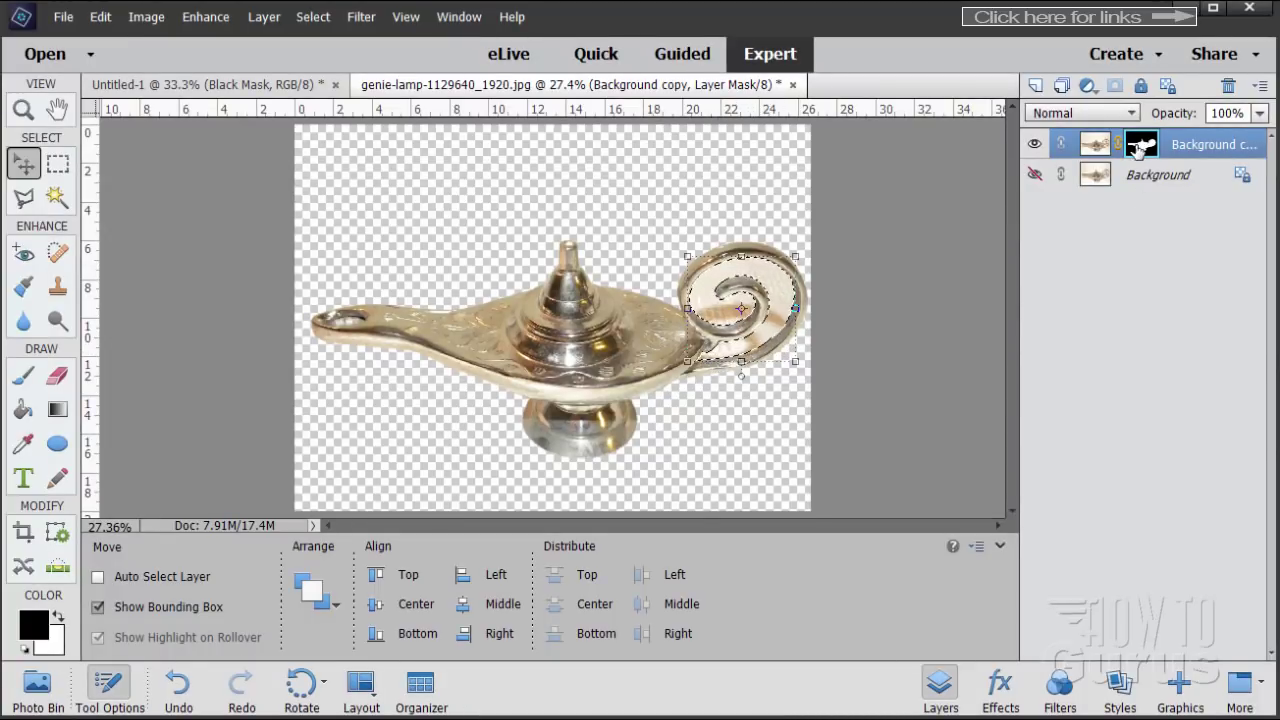
- Fill the curl selection on the mask with black using the Paint Bucket, then deselect
{"action": "left_click", "coordinate": [23, 409]}
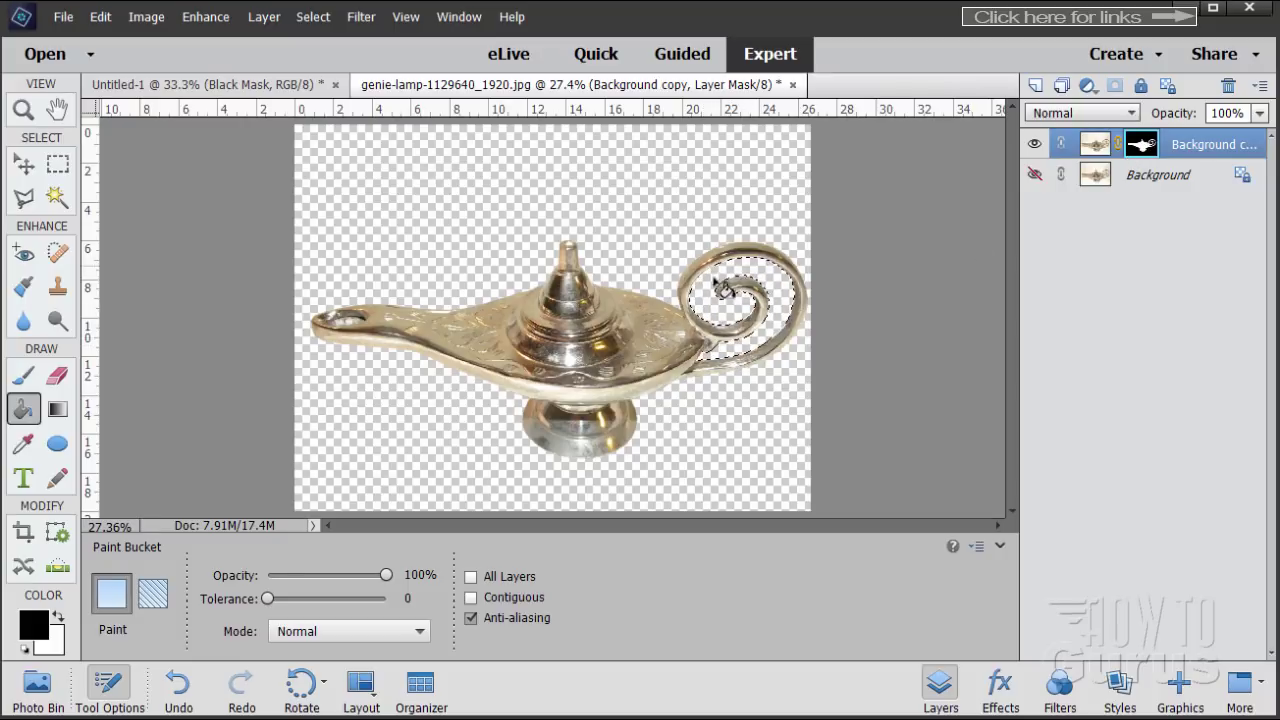
{"action": "left_click", "coordinate": [313, 17]}
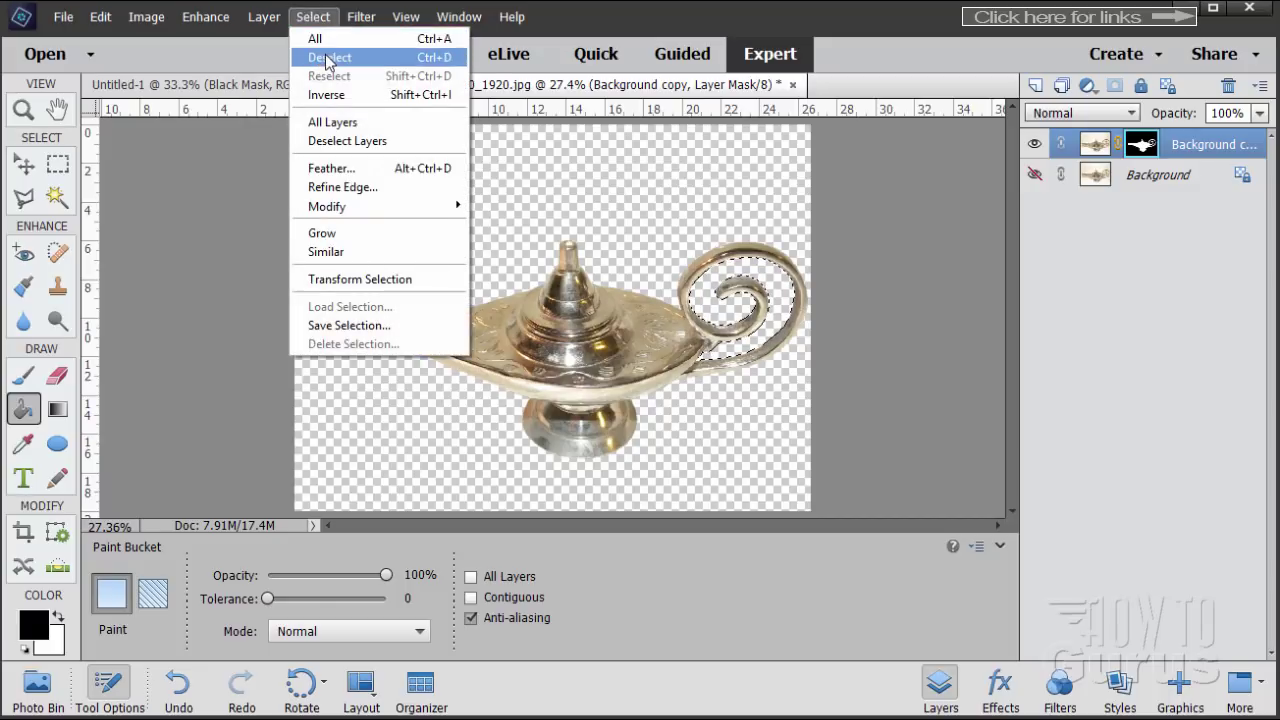
{"action": "left_click", "coordinate": [329, 62]}
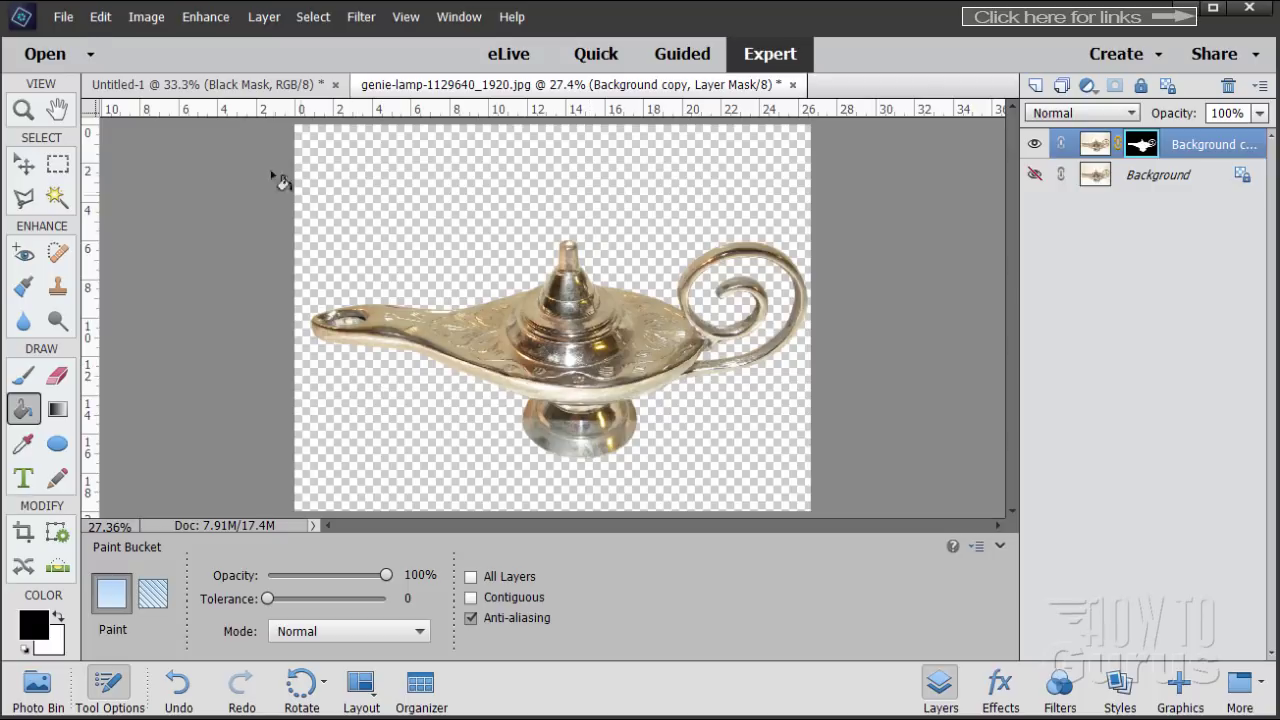
- Create a blank file at Default Photoshop Elements Size (6 × 4 in, 300 ppi) and dock it as a tab
{"action": "left_click", "coordinate": [63, 17]}
{"action": "mouse_move", "coordinate": [72, 42]}
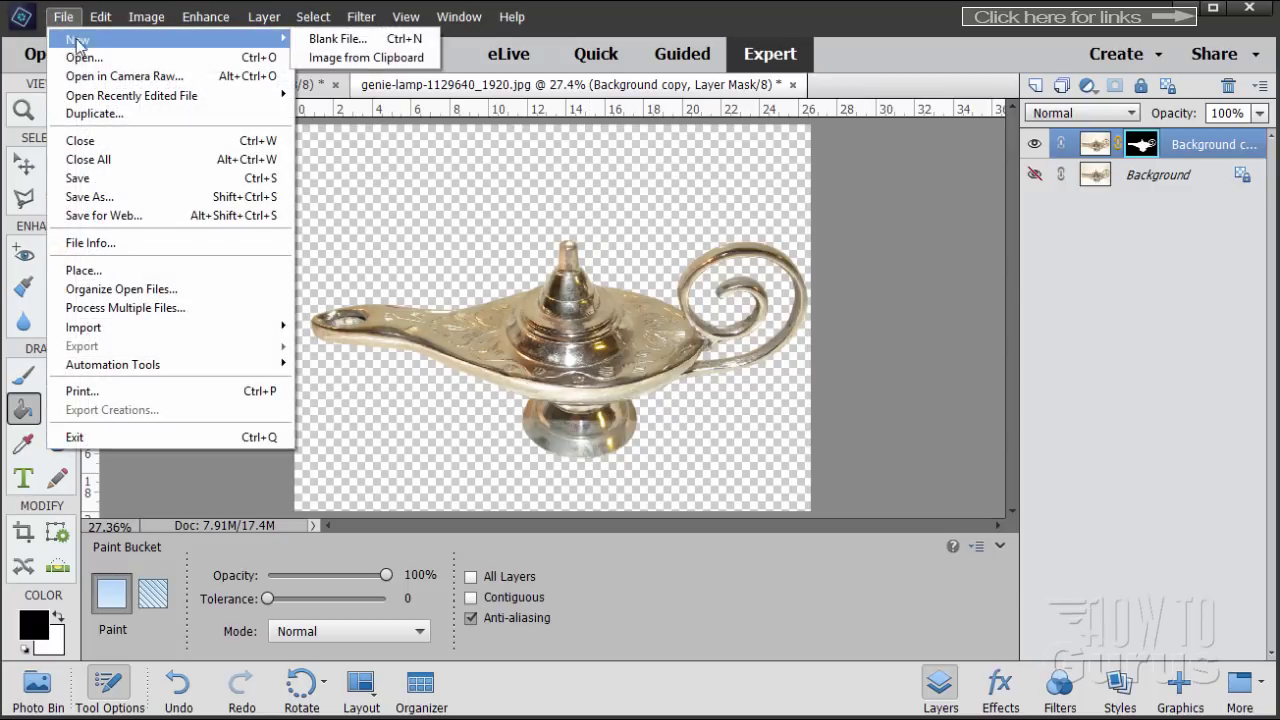
{"action": "left_click", "coordinate": [321, 42]}
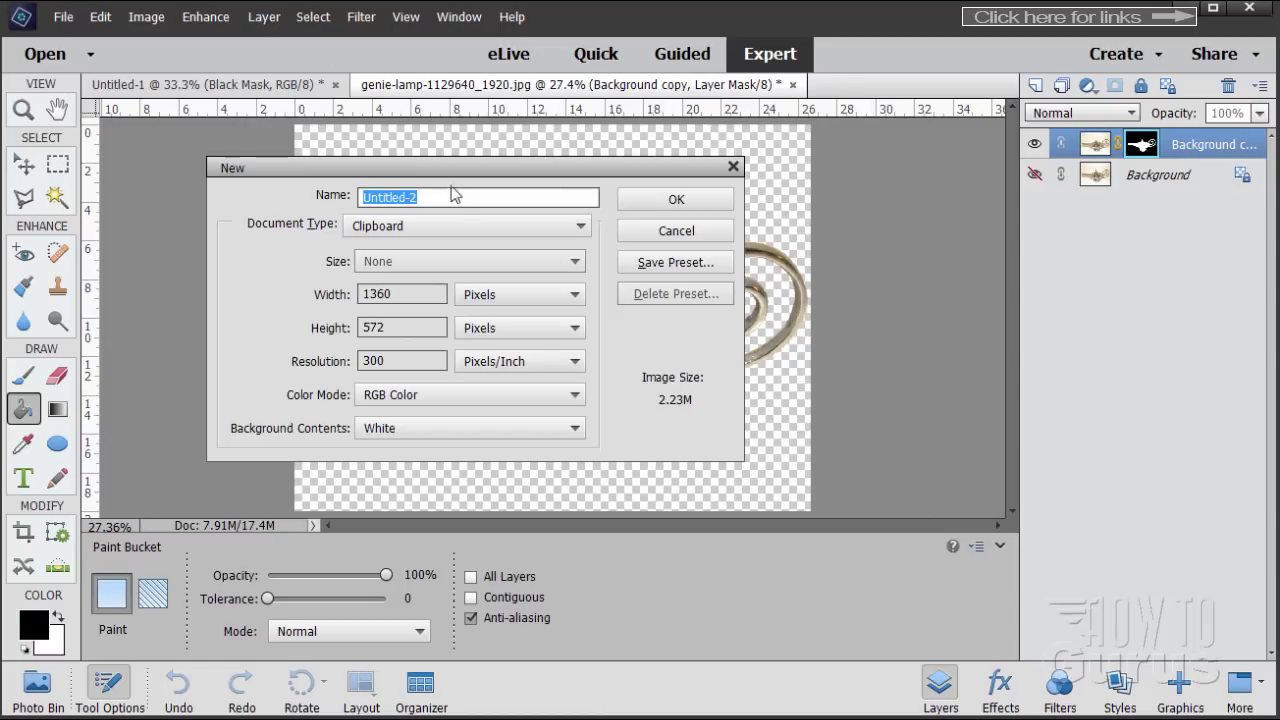
{"action": "left_click", "coordinate": [447, 225]}
{"action": "left_click", "coordinate": [446, 263]}
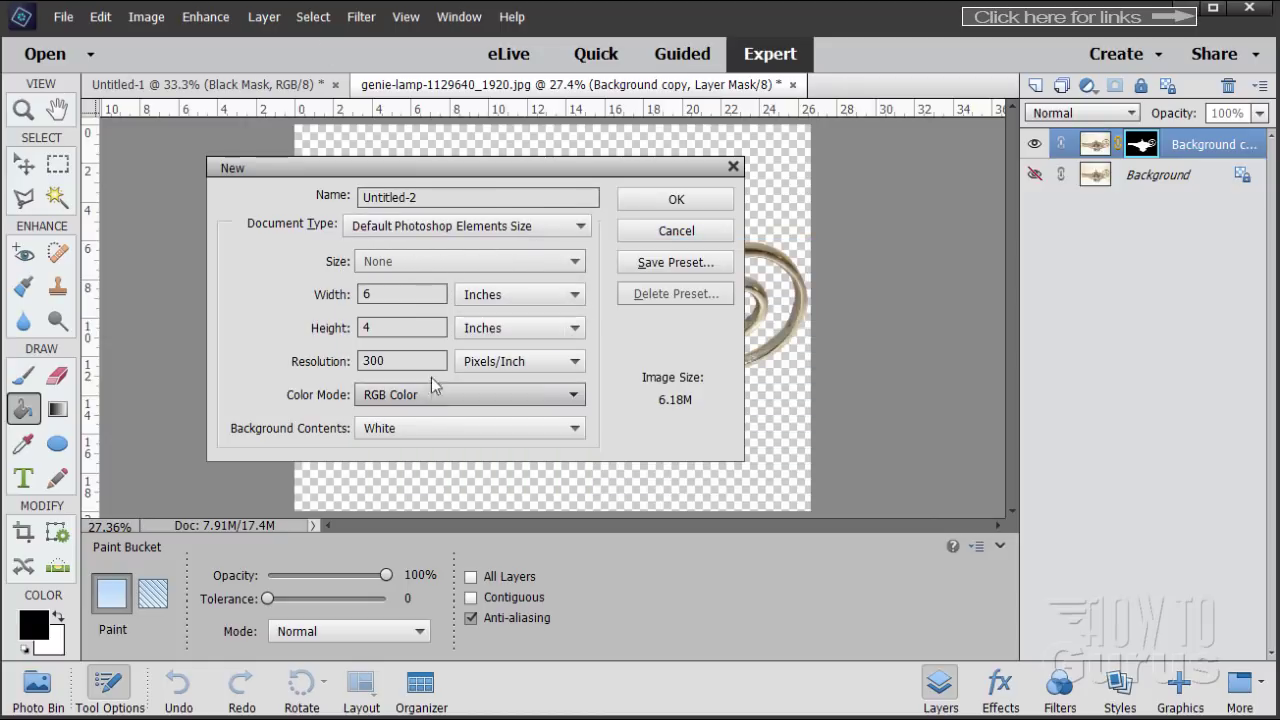
{"action": "left_click", "coordinate": [666, 201]}
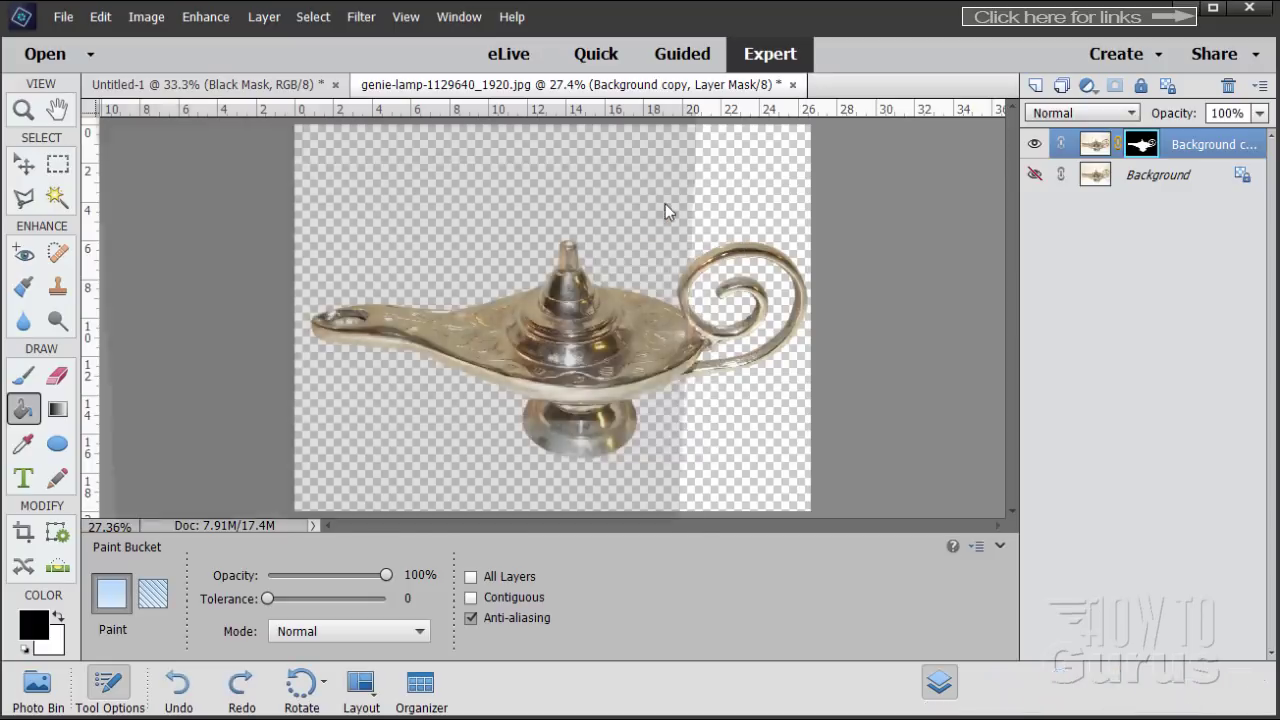
{"action": "left_click_drag", "start_coordinate": [462, 120], "coordinate": [713, 88]}
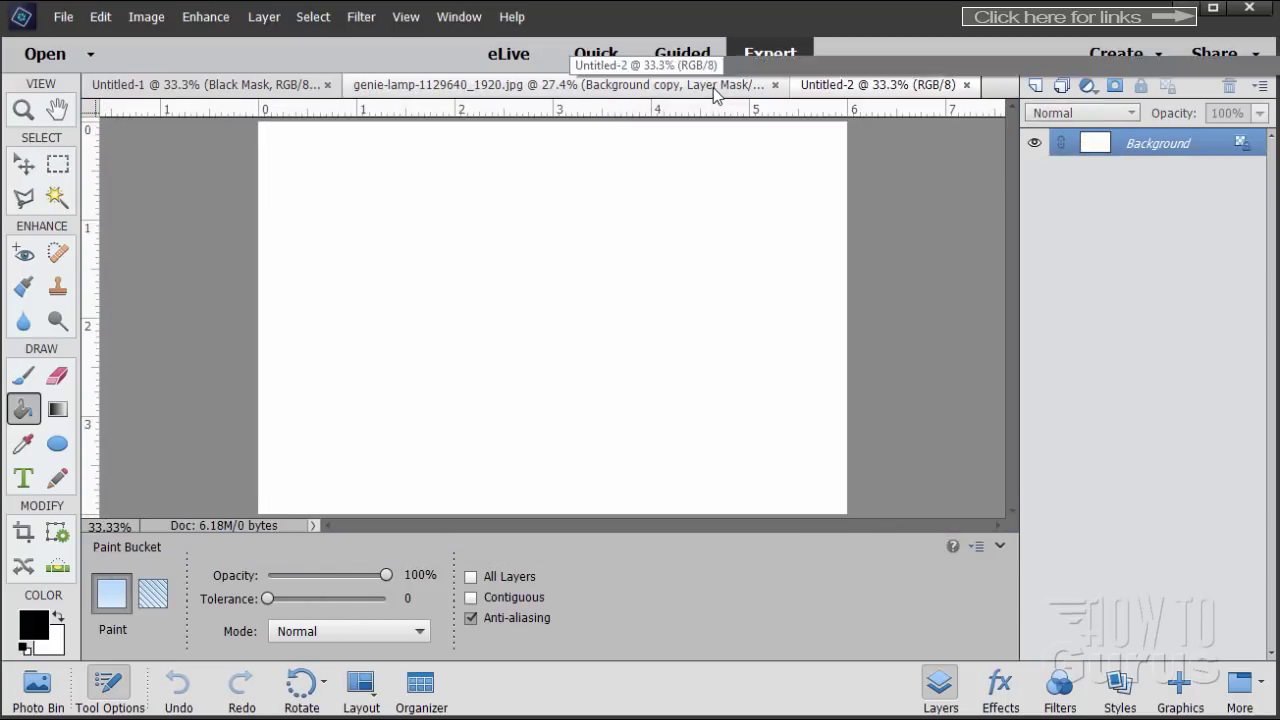
- Float the lamp photo in its own window beside Untitled-2, with the Move tool active
{"action": "left_click", "coordinate": [560, 85]}
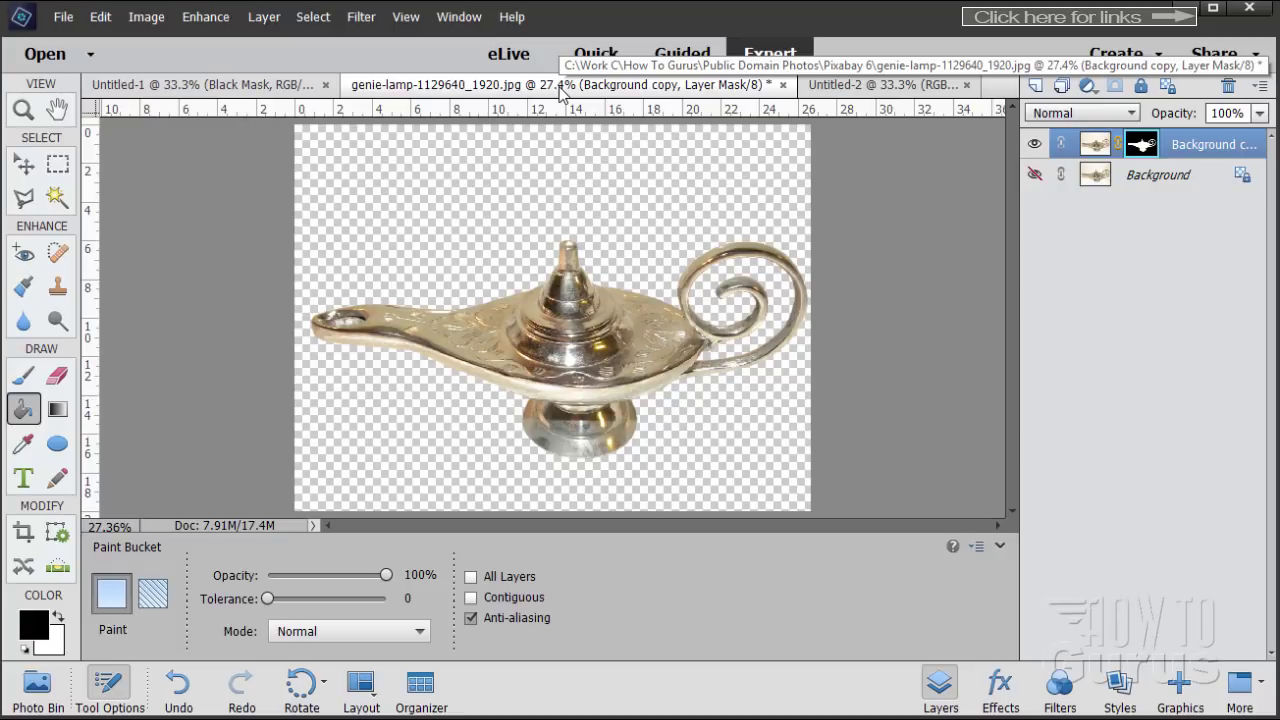
{"action": "left_click_drag", "start_coordinate": [560, 88], "coordinate": [737, 260]}
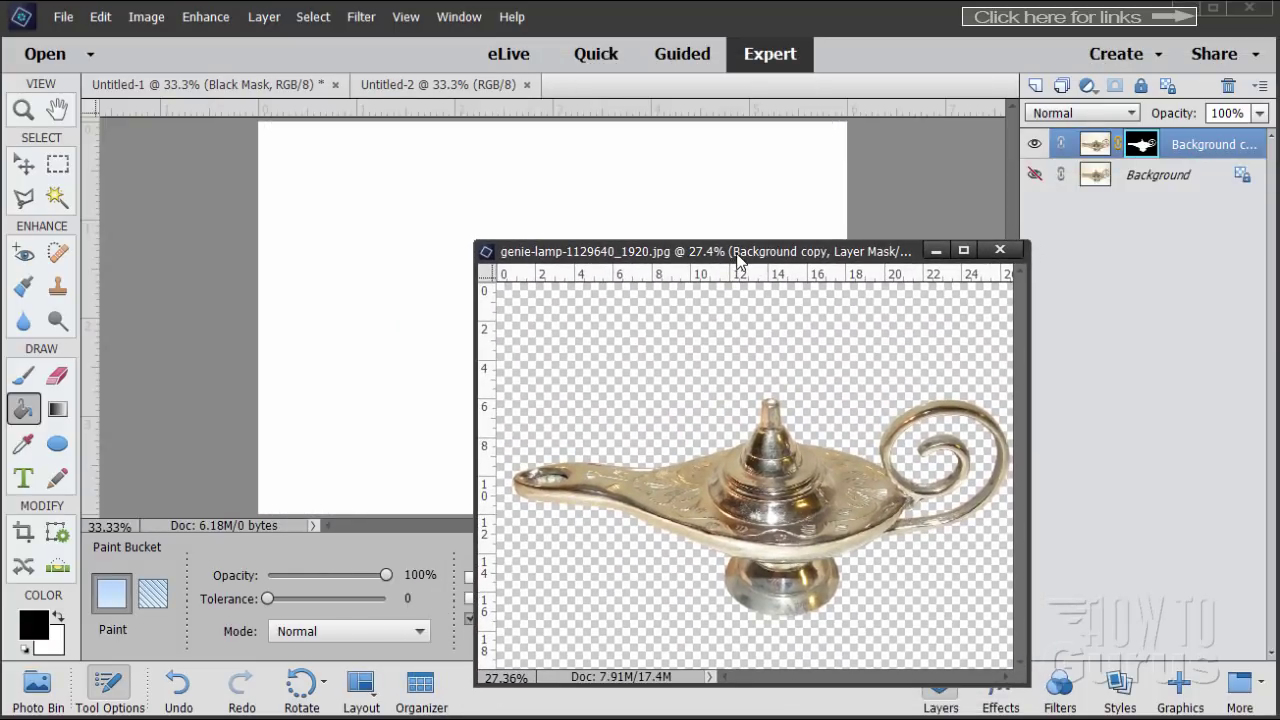
{"action": "left_click", "coordinate": [27, 168]}
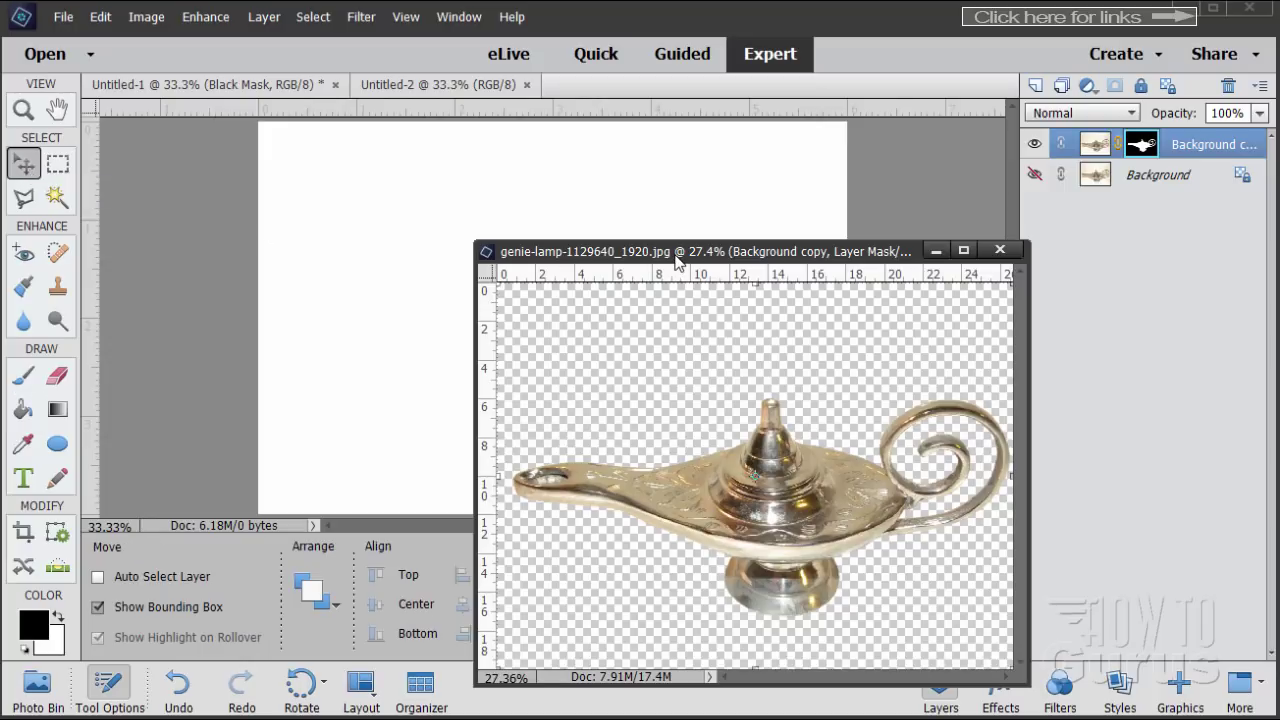
{"action": "left_click_drag", "start_coordinate": [680, 256], "coordinate": [743, 265]}
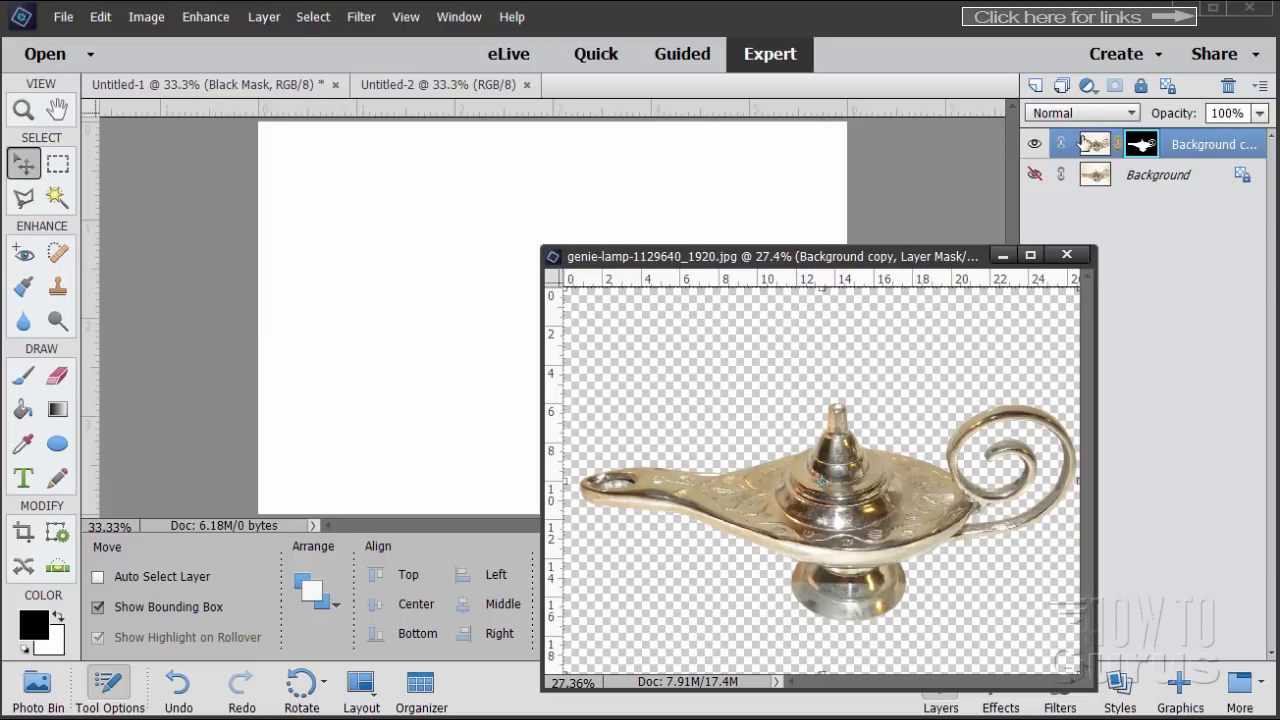
- Copy the masked lamp layer into Untitled-2 and close the lamp photo without saving
{"action": "left_click_drag", "start_coordinate": [1106, 146], "coordinate": [457, 233]}
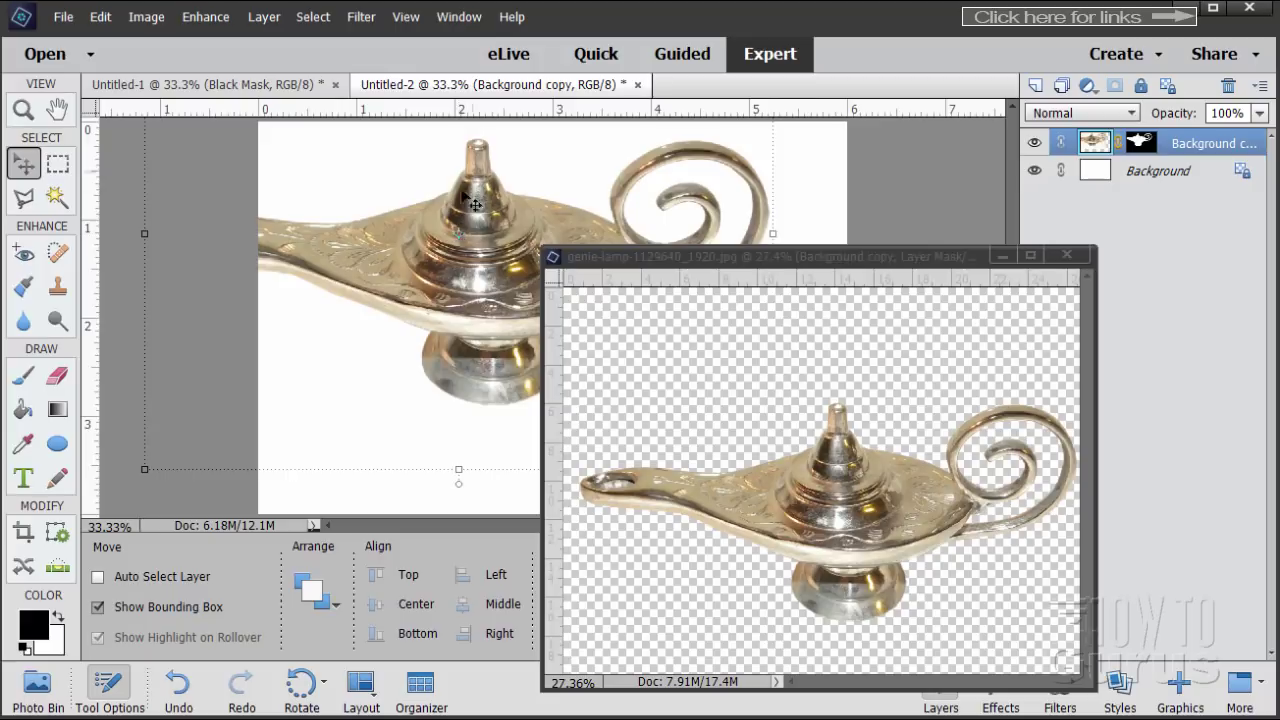
{"action": "left_click_drag", "start_coordinate": [892, 256], "coordinate": [858, 263]}
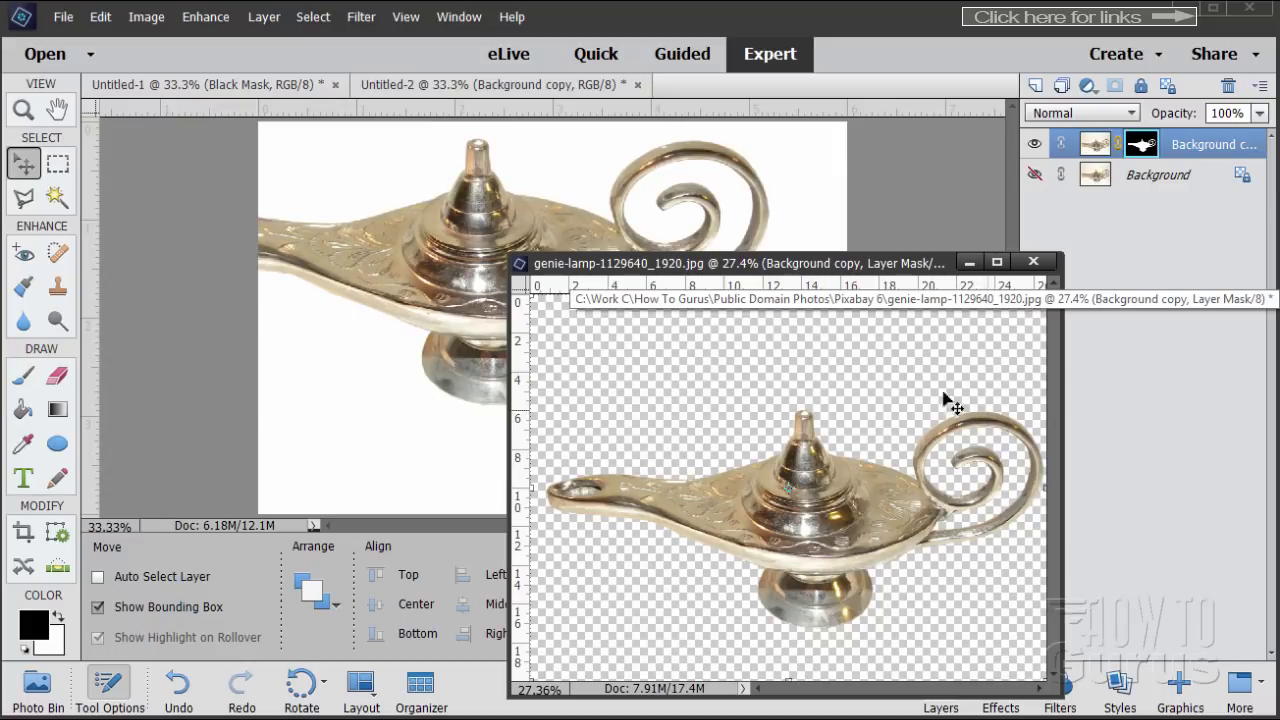
{"action": "left_click", "coordinate": [1036, 262]}
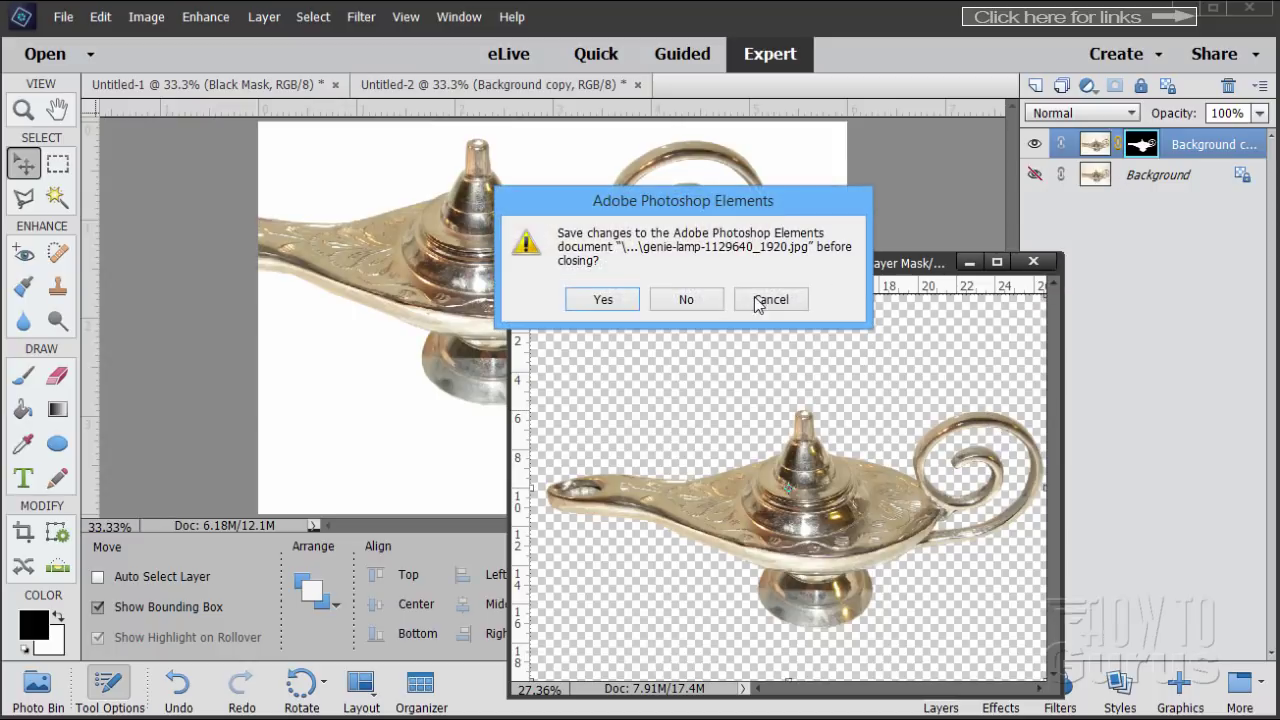
{"action": "left_click", "coordinate": [687, 300]}
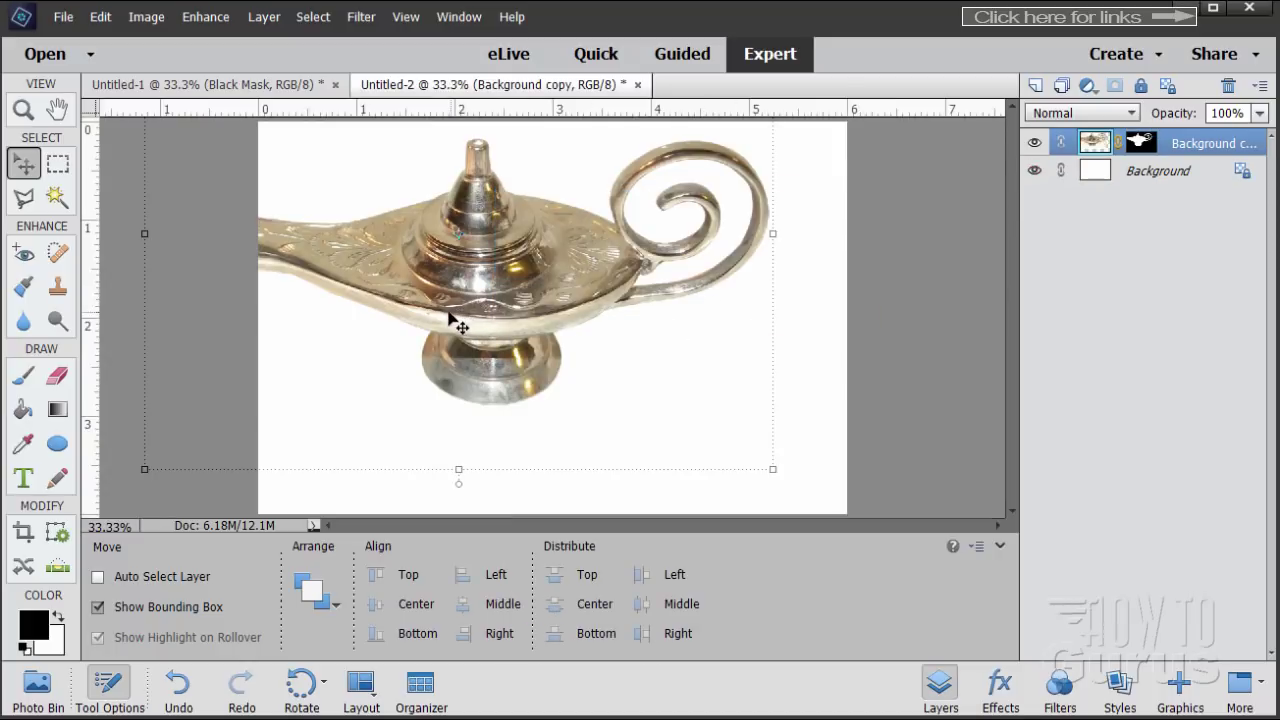
- Scale the lamp down to about 59.45% and place it slightly right in the lower middle of the canvas
{"action": "left_click_drag", "start_coordinate": [457, 320], "coordinate": [497, 300]}
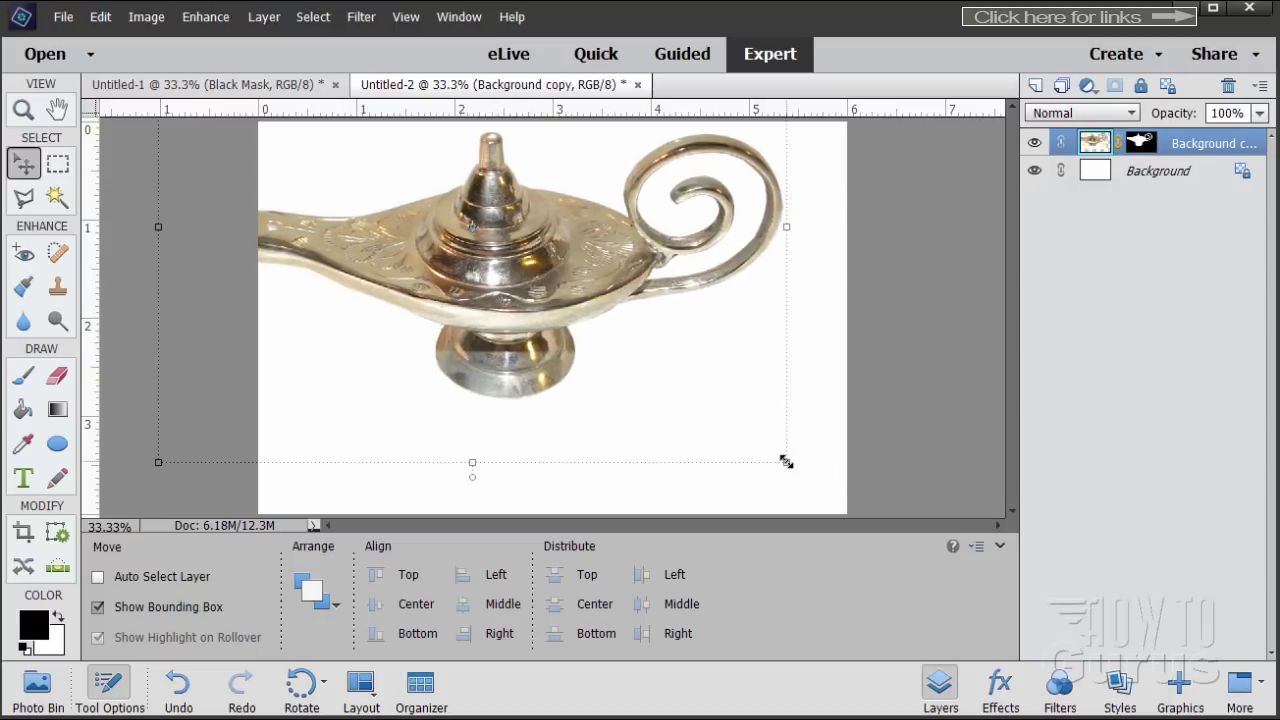
{"action": "left_click_drag", "start_coordinate": [786, 462], "coordinate": [644, 355]}
{"action": "left_click_drag", "start_coordinate": [453, 225], "coordinate": [548, 374]}
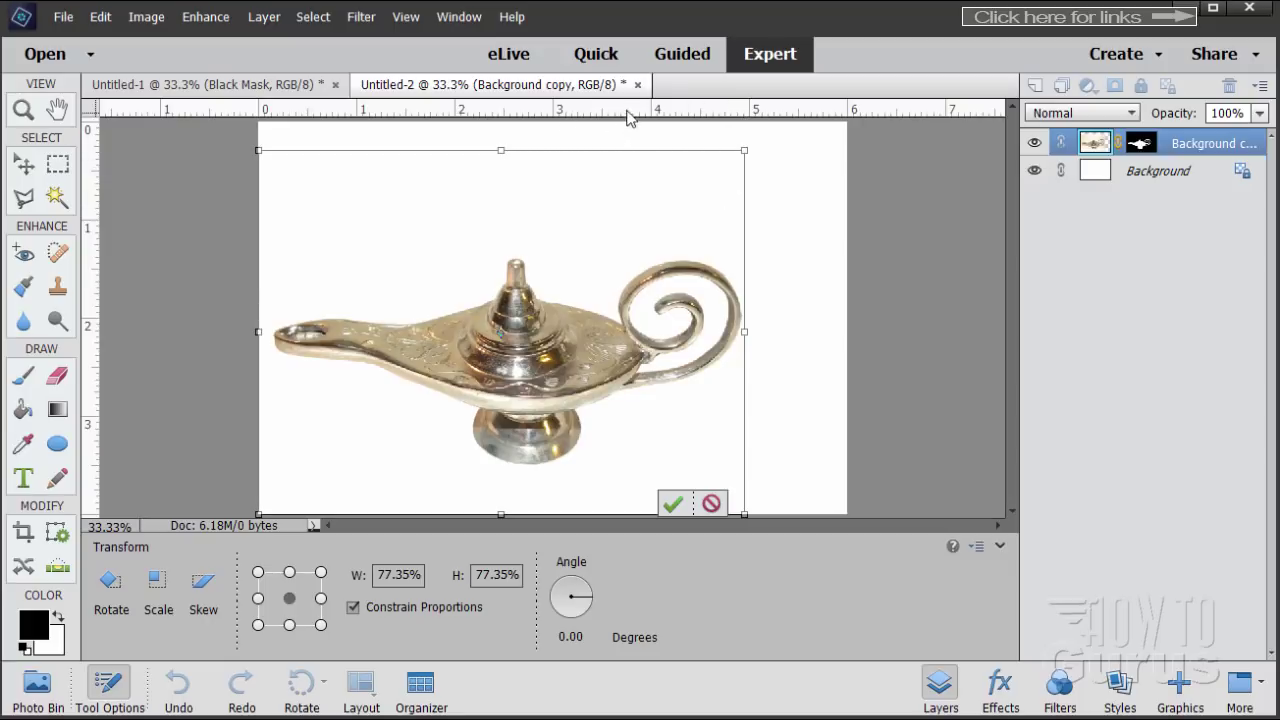
{"action": "left_click_drag", "start_coordinate": [743, 149], "coordinate": [626, 229]}
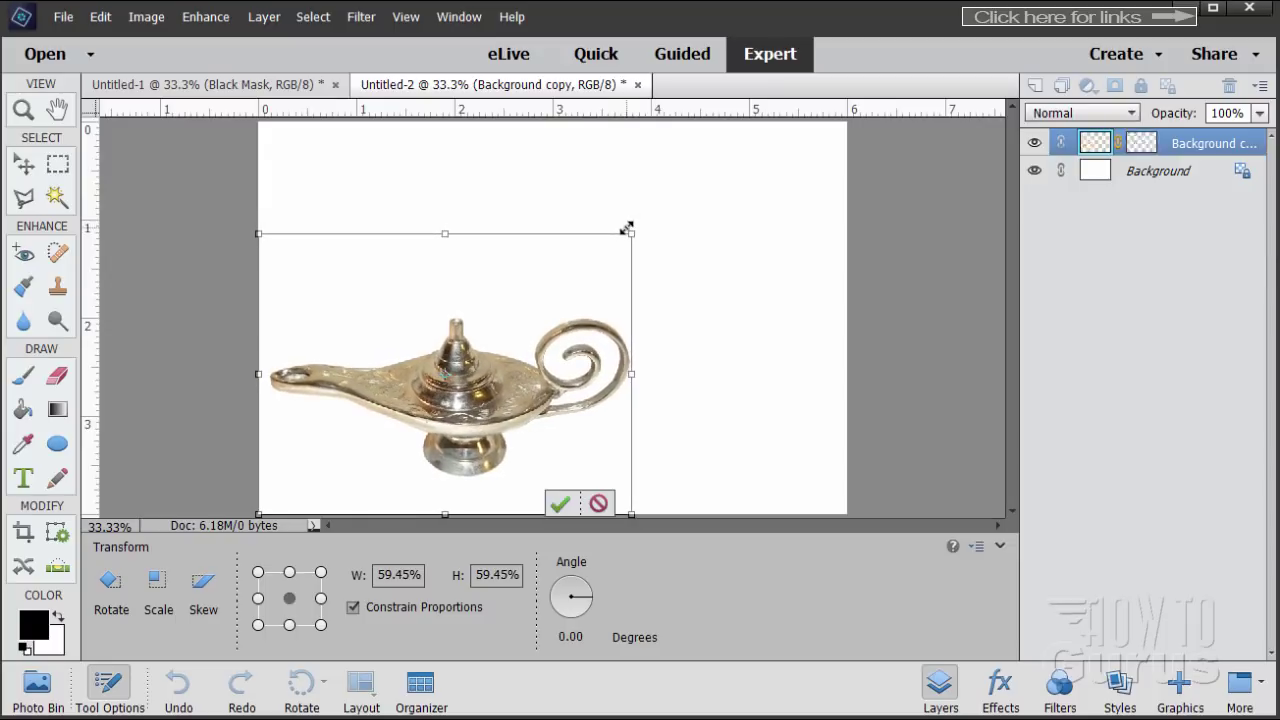
{"action": "left_click", "coordinate": [561, 505]}
{"action": "left_click_drag", "start_coordinate": [501, 424], "coordinate": [536, 428]}
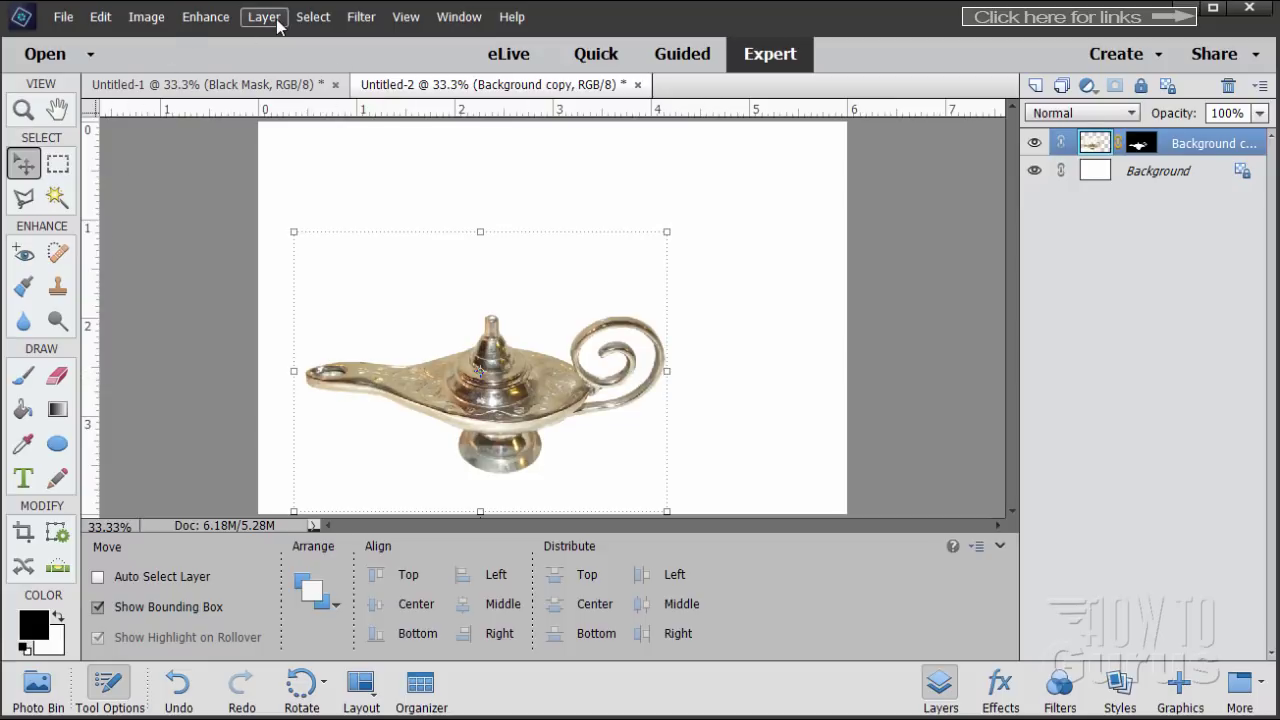
- Flip the lamp layer horizontally via Image > Rotate and nudge it back into place
{"action": "left_click", "coordinate": [146, 17]}
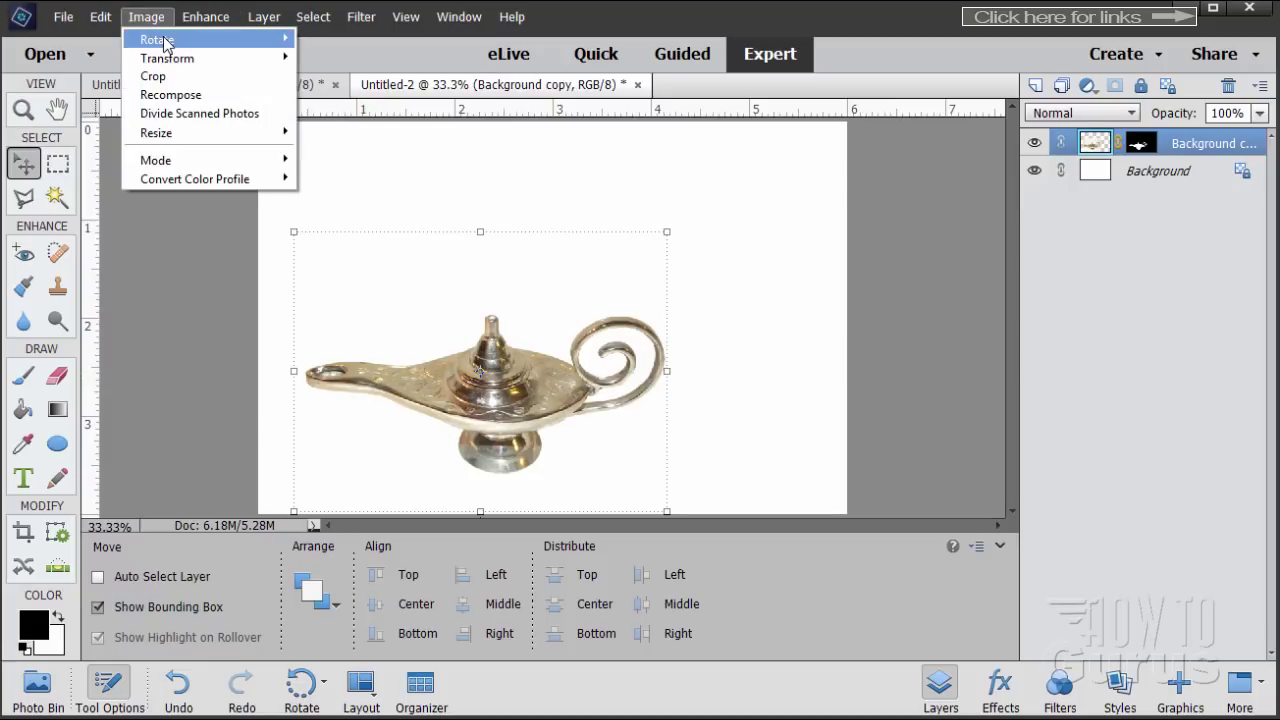
{"action": "mouse_move", "coordinate": [165, 42]}
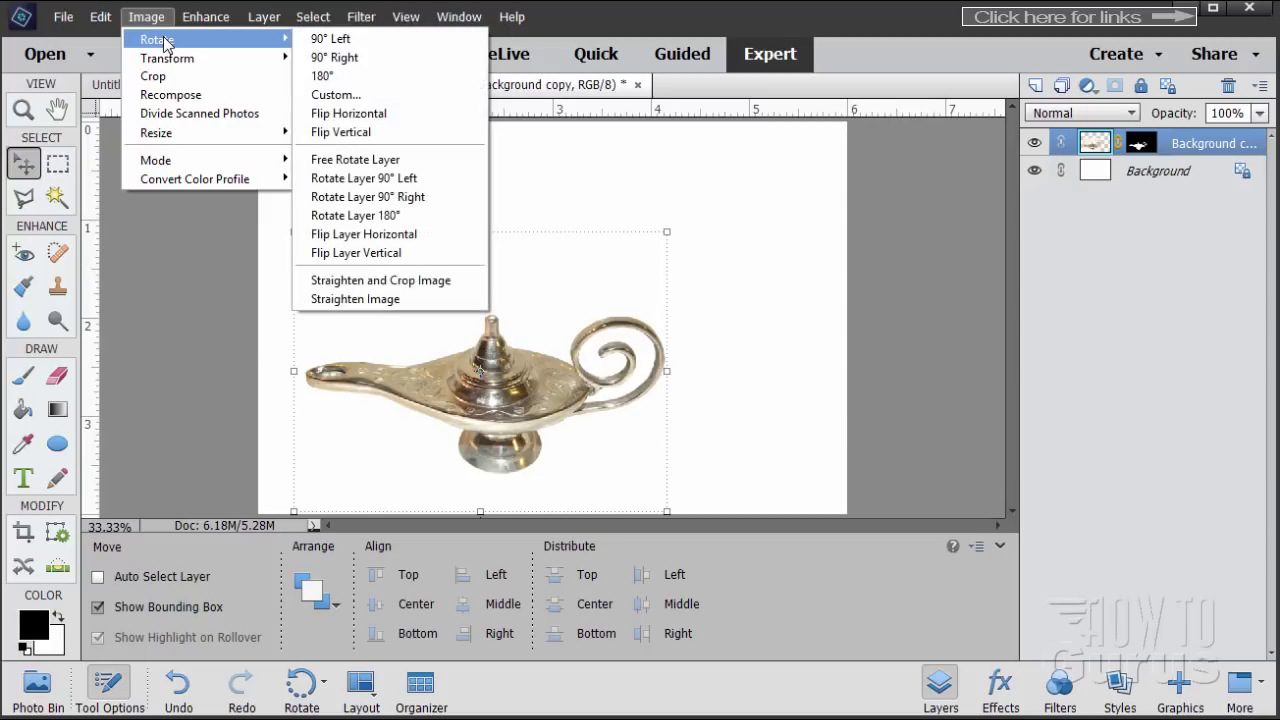
{"action": "left_click", "coordinate": [352, 240]}
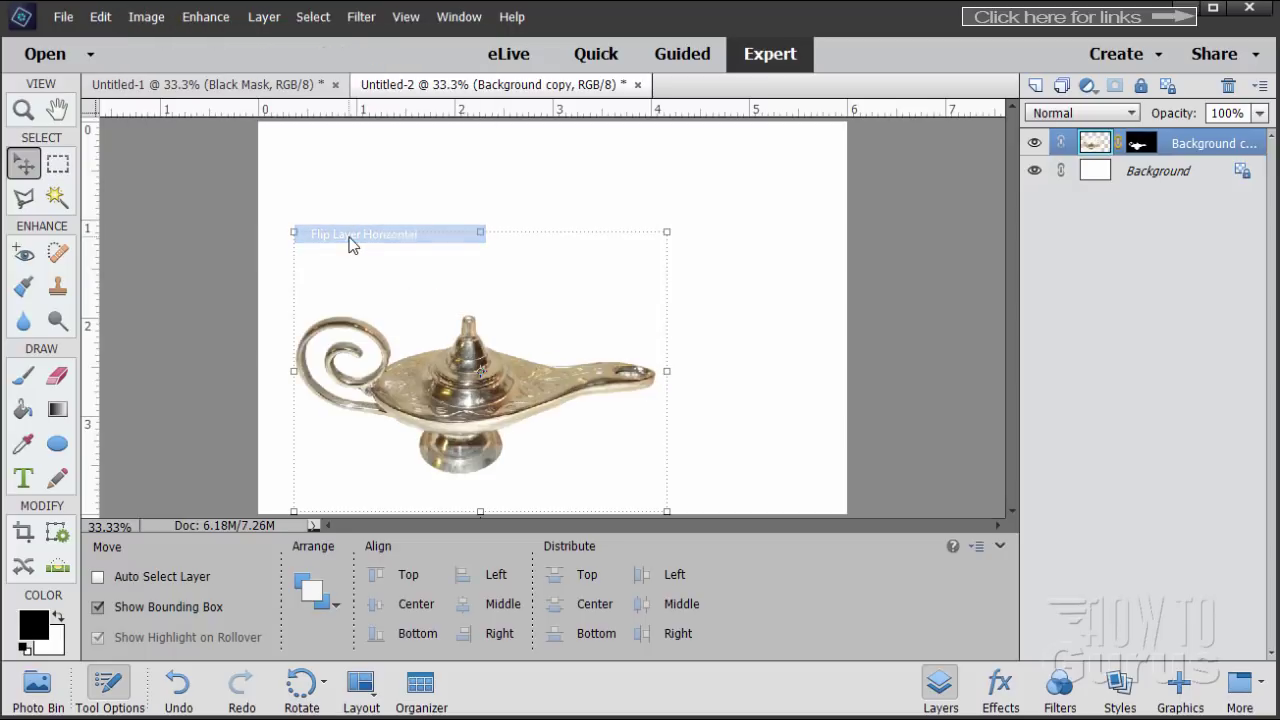
{"action": "left_click_drag", "start_coordinate": [514, 416], "coordinate": [488, 442]}
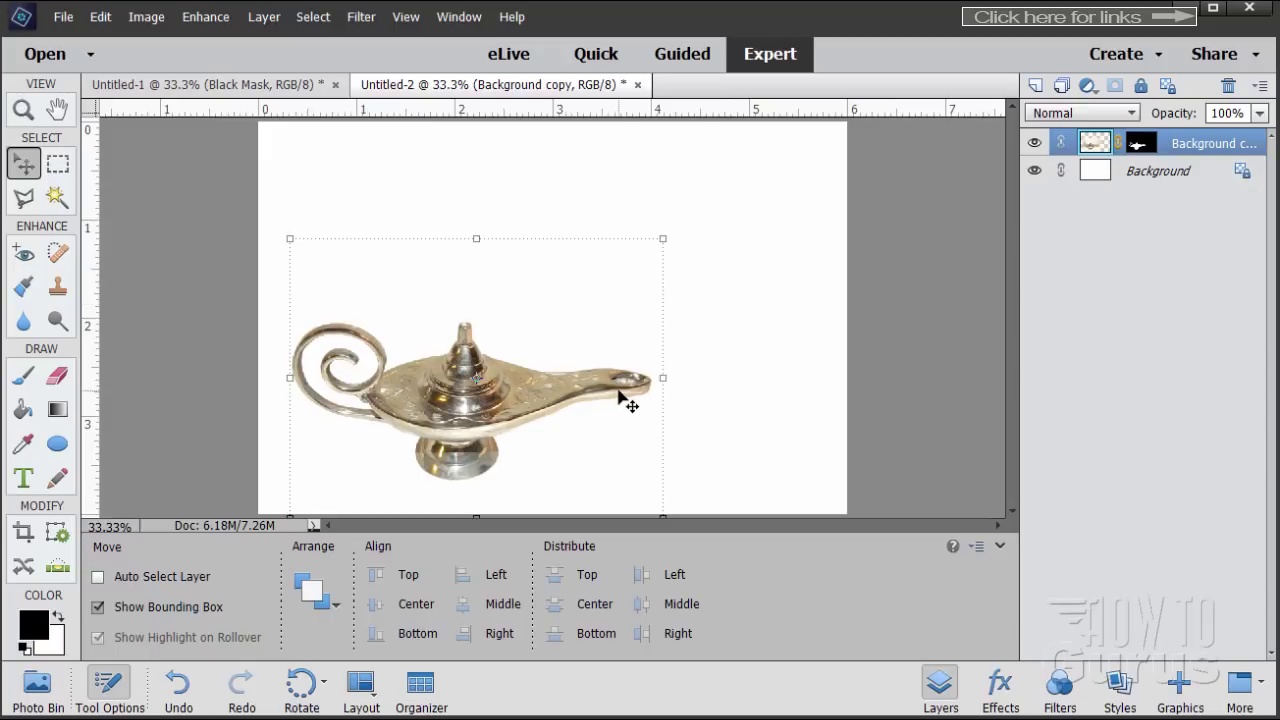
- Apply the Red Silk background from the Graphics panel's Backgrounds category
{"action": "left_click", "coordinate": [1181, 695]}
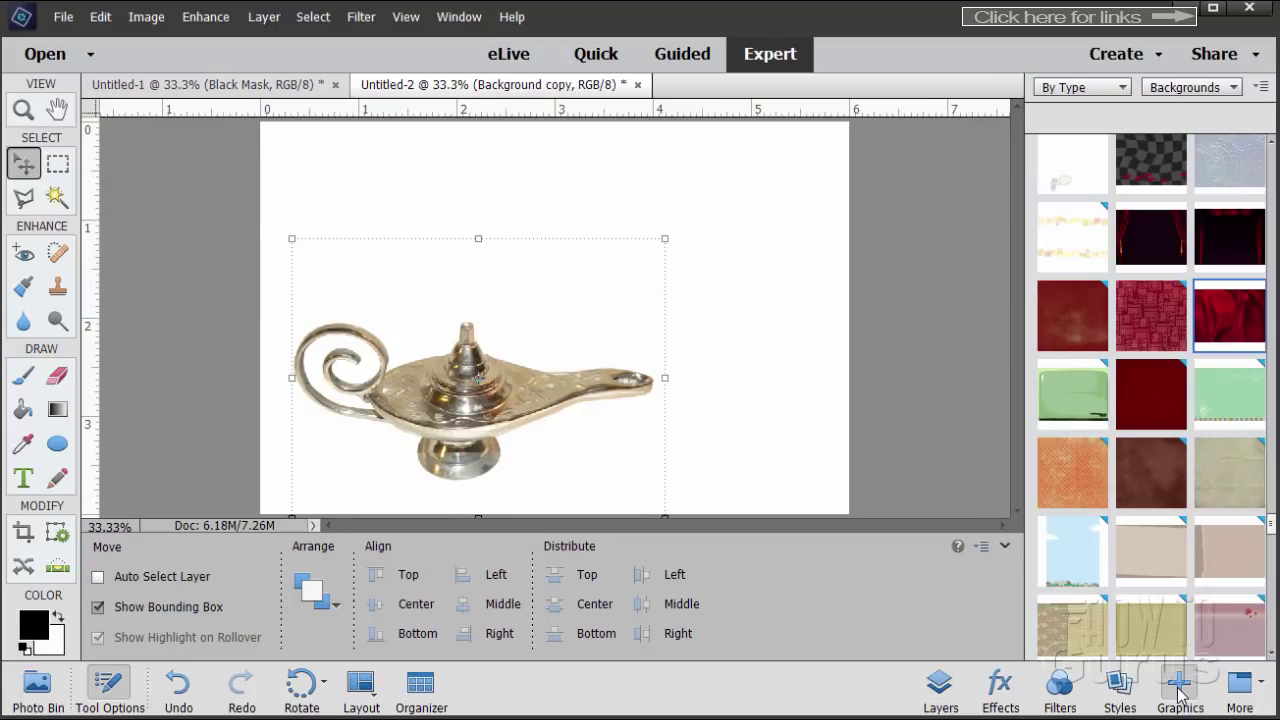
{"action": "left_click", "coordinate": [1178, 90]}
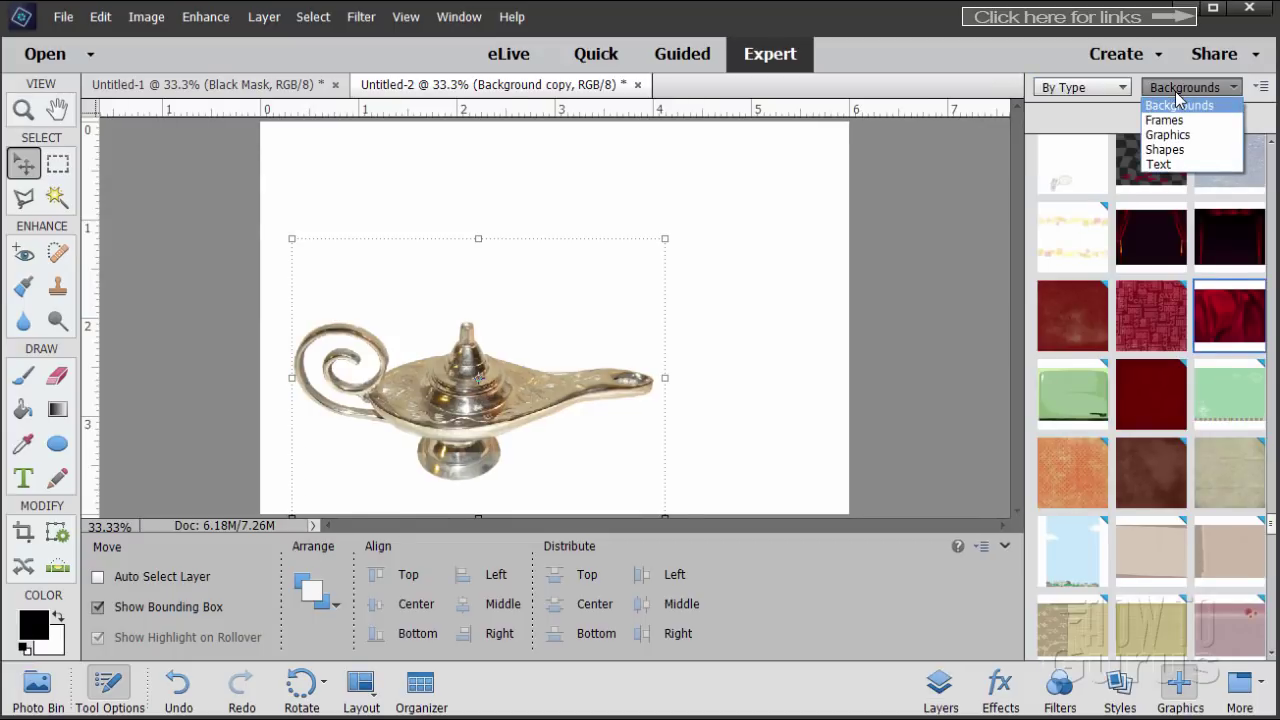
{"action": "left_click", "coordinate": [1182, 91]}
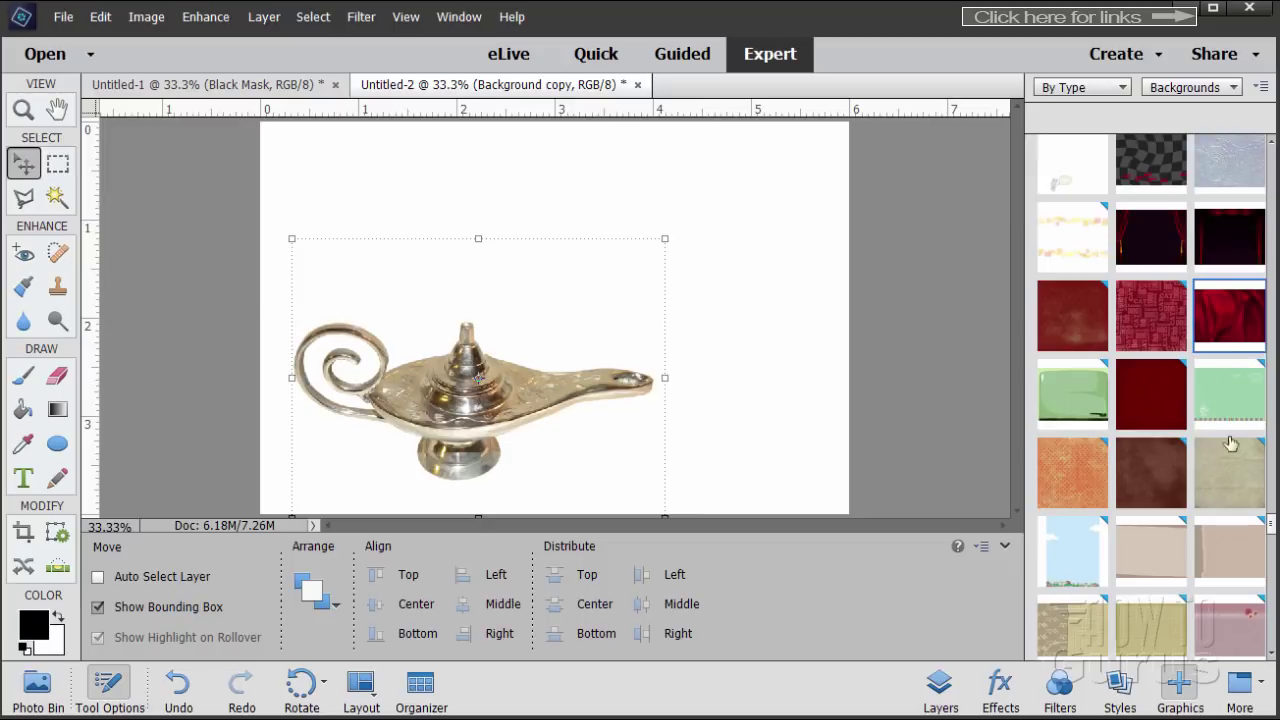
{"action": "left_click_drag", "start_coordinate": [1272, 530], "coordinate": [1273, 145]}
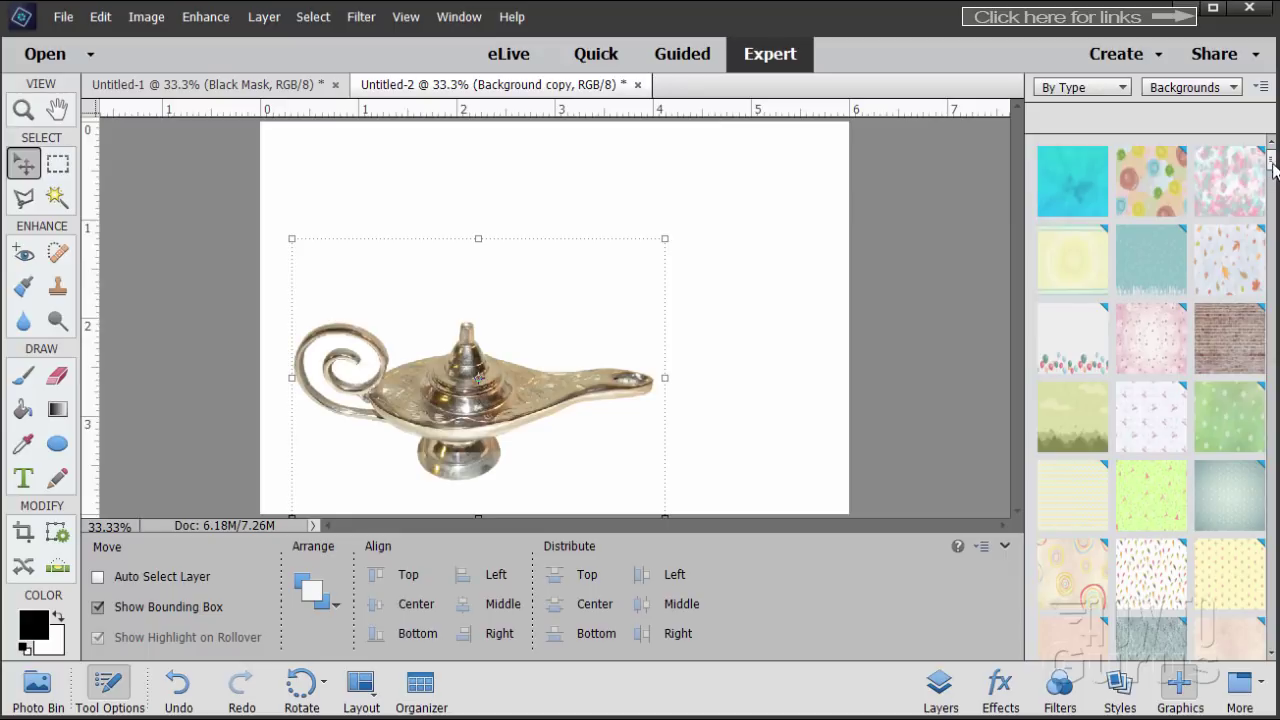
{"action": "left_click_drag", "start_coordinate": [1273, 167], "coordinate": [1278, 534]}
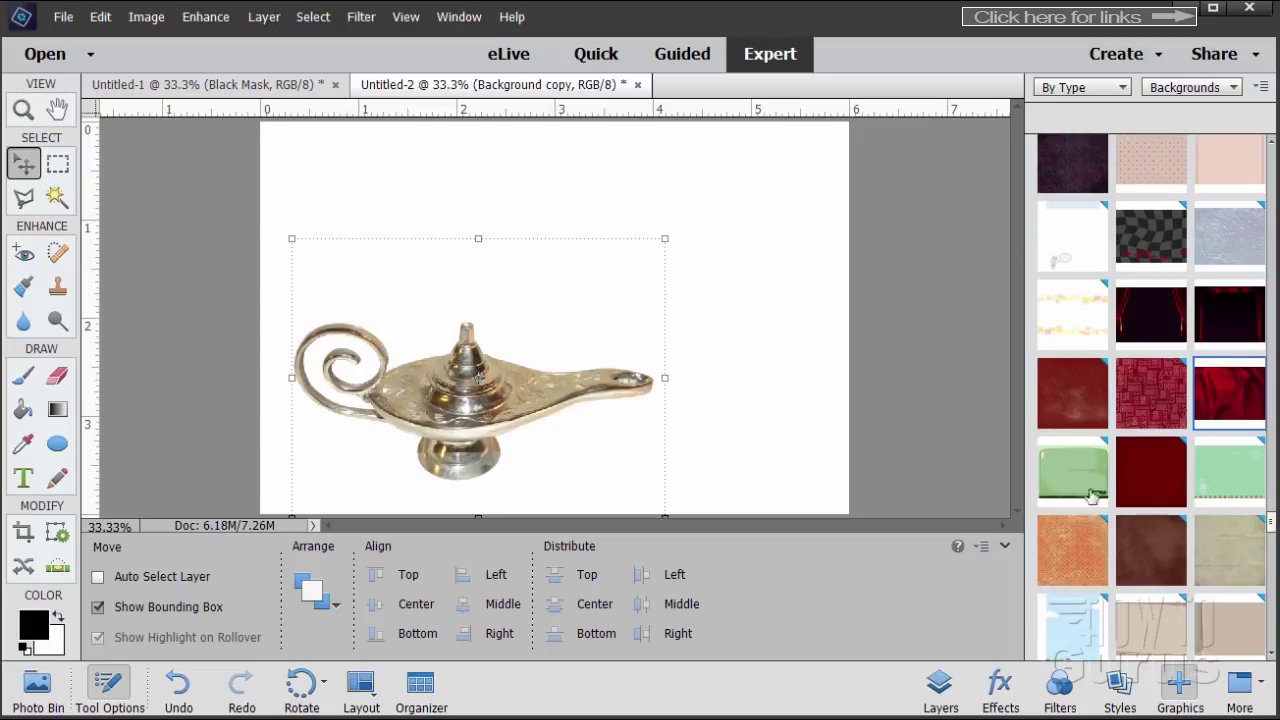
{"action": "double_click", "coordinate": [1222, 403]}
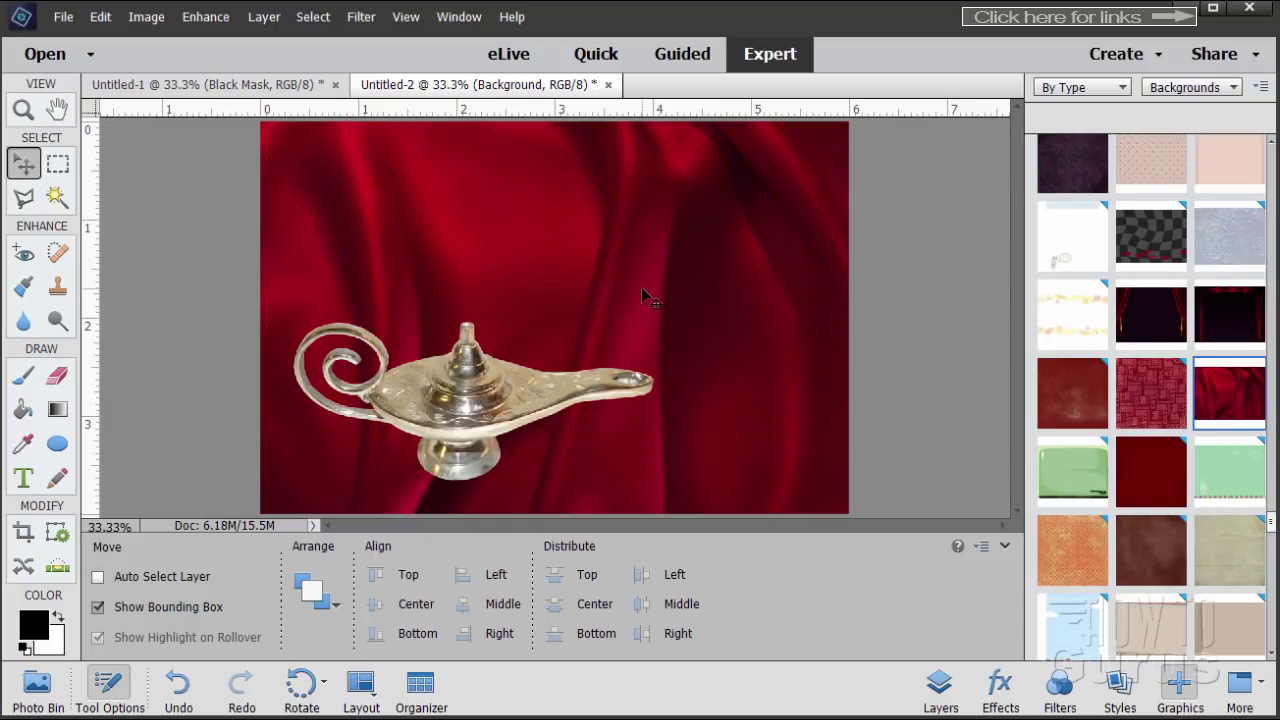
- Duplicate the red silk Background layer and hide the original
{"action": "left_click", "coordinate": [940, 688]}
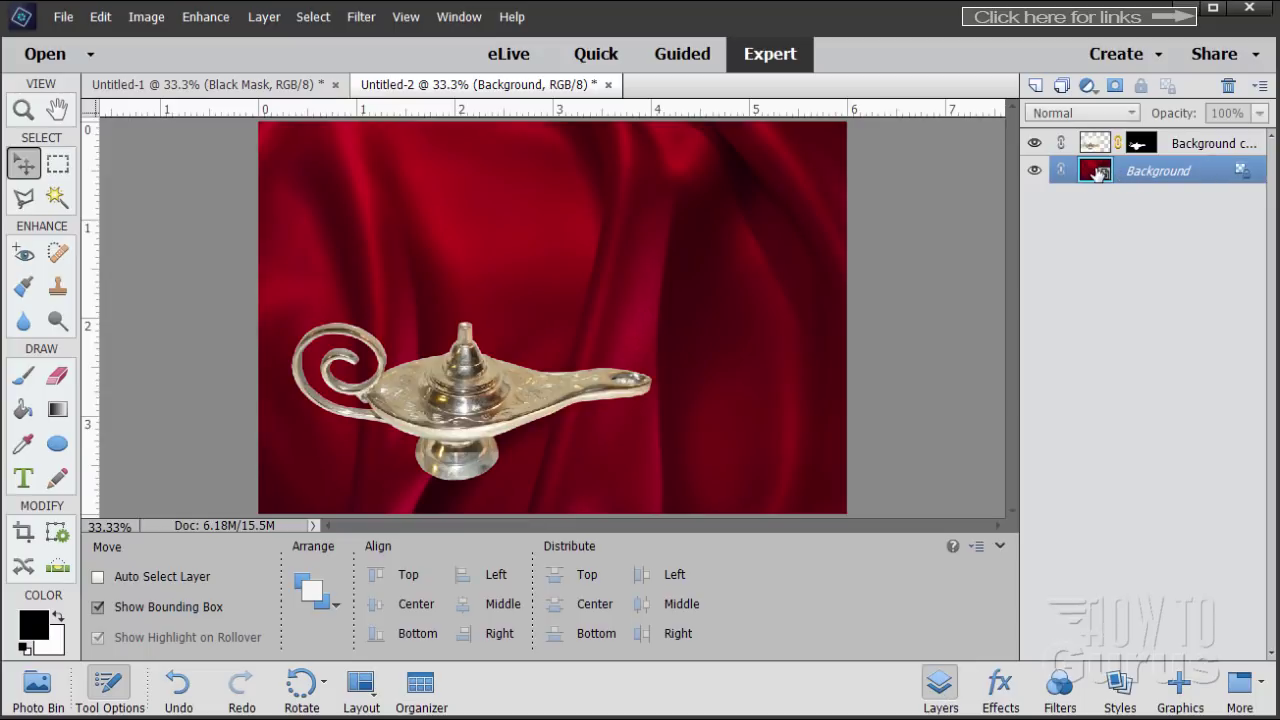
{"action": "left_click_drag", "start_coordinate": [1097, 172], "coordinate": [1036, 86]}
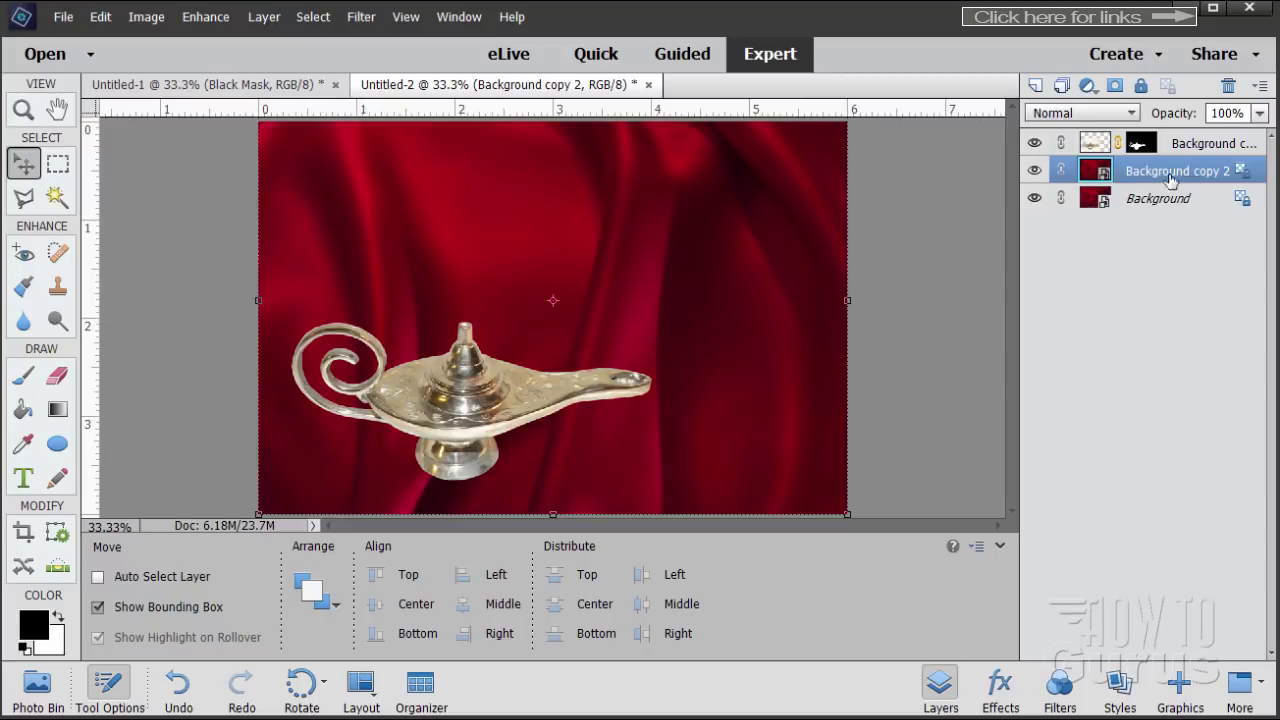
{"action": "left_click", "coordinate": [1035, 200]}
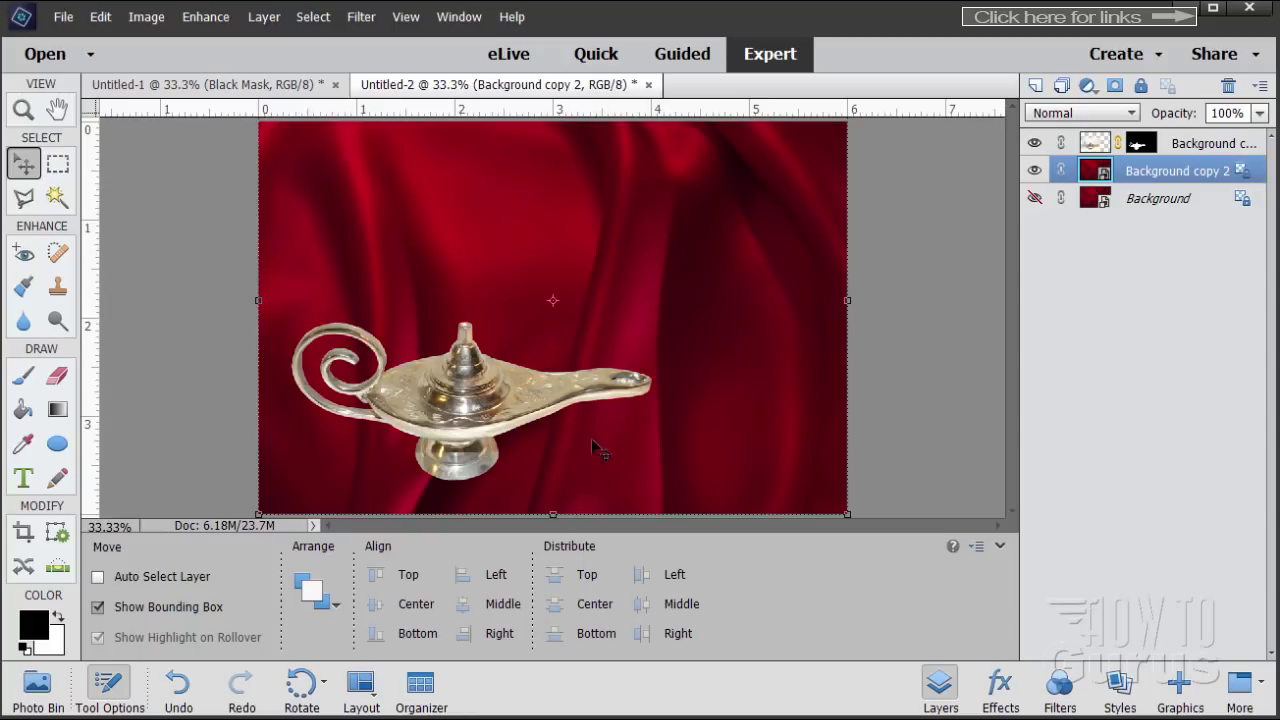
- Squash the silk copy to about 35% height along the bottom and commit the transform
{"action": "left_click_drag", "start_coordinate": [555, 513], "coordinate": [544, 461]}
{"action": "left_click_drag", "start_coordinate": [603, 238], "coordinate": [605, 286]}
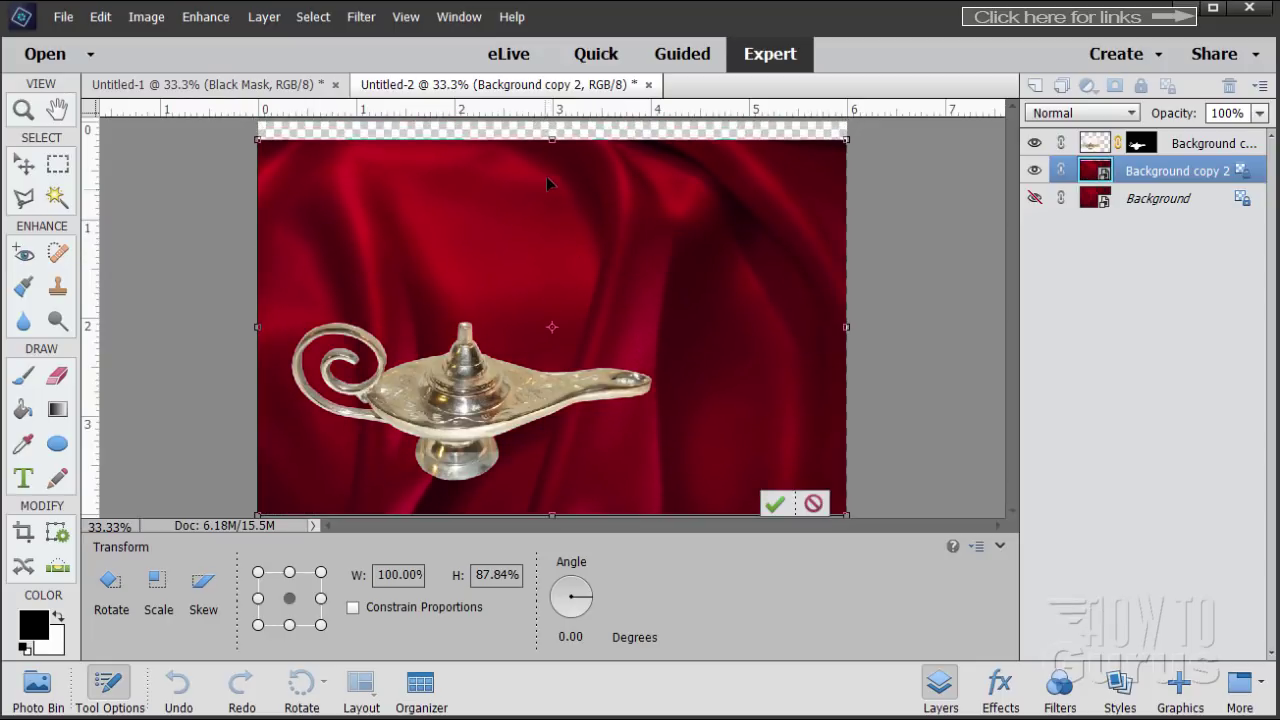
{"action": "left_click_drag", "start_coordinate": [552, 140], "coordinate": [552, 254]}
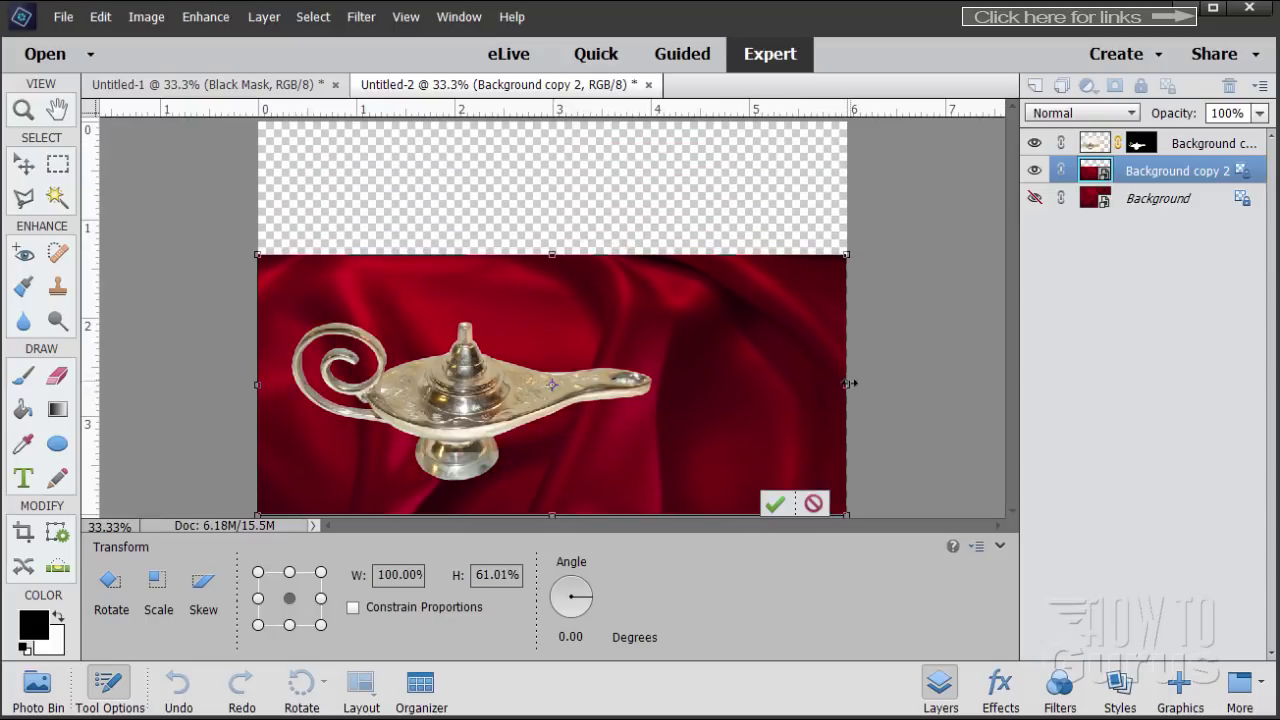
{"action": "left_click_drag", "start_coordinate": [849, 383], "coordinate": [852, 385]}
{"action": "left_click_drag", "start_coordinate": [258, 383], "coordinate": [255, 385]}
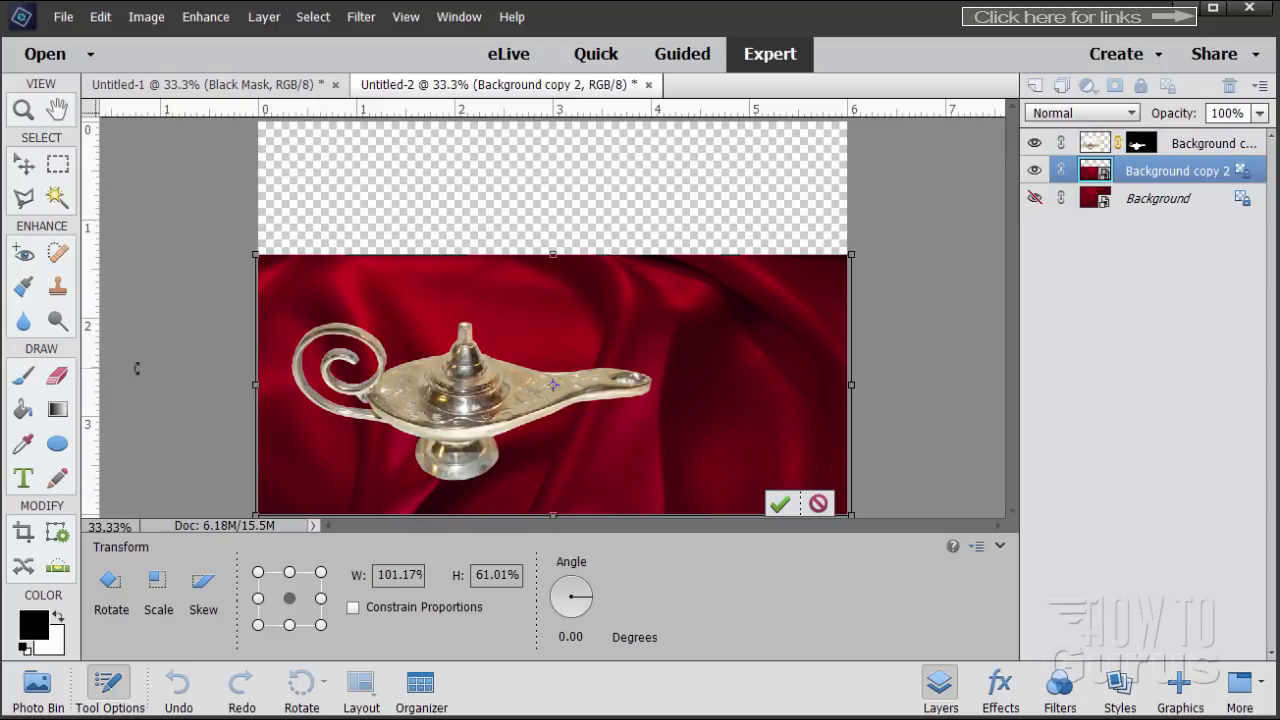
{"action": "left_click_drag", "start_coordinate": [555, 252], "coordinate": [559, 367]}
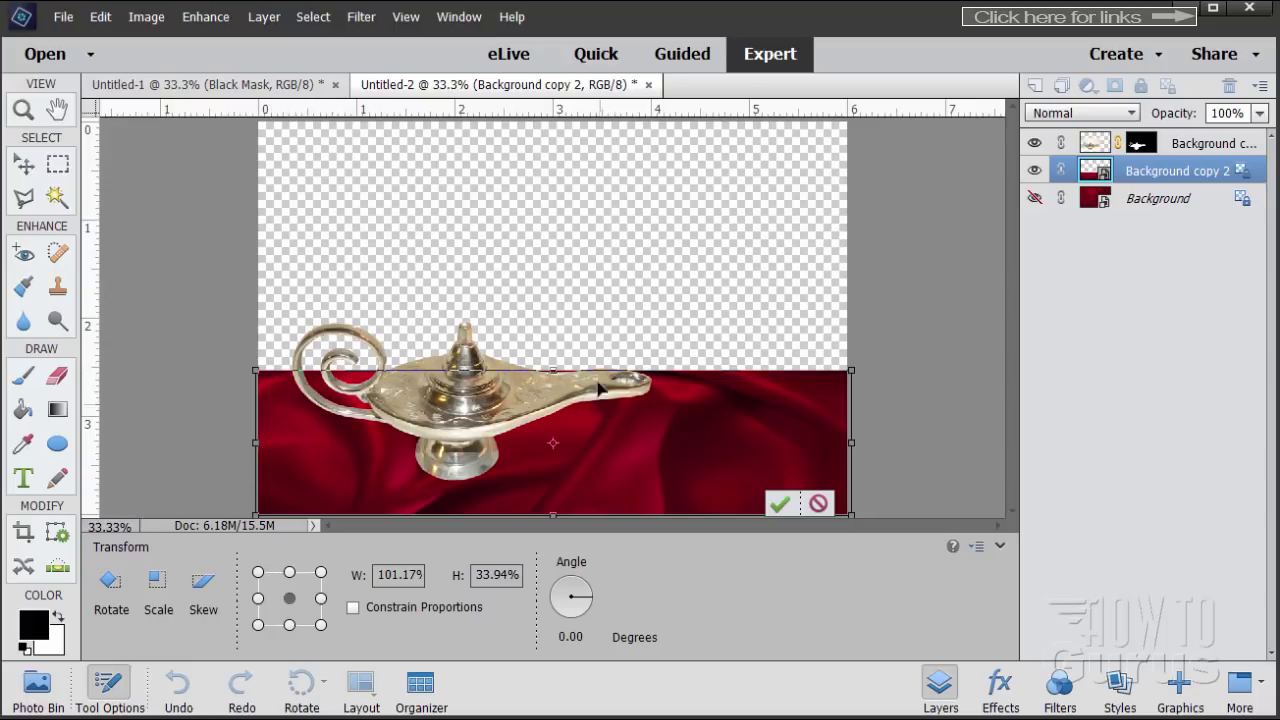
{"action": "left_click_drag", "start_coordinate": [552, 371], "coordinate": [553, 364]}
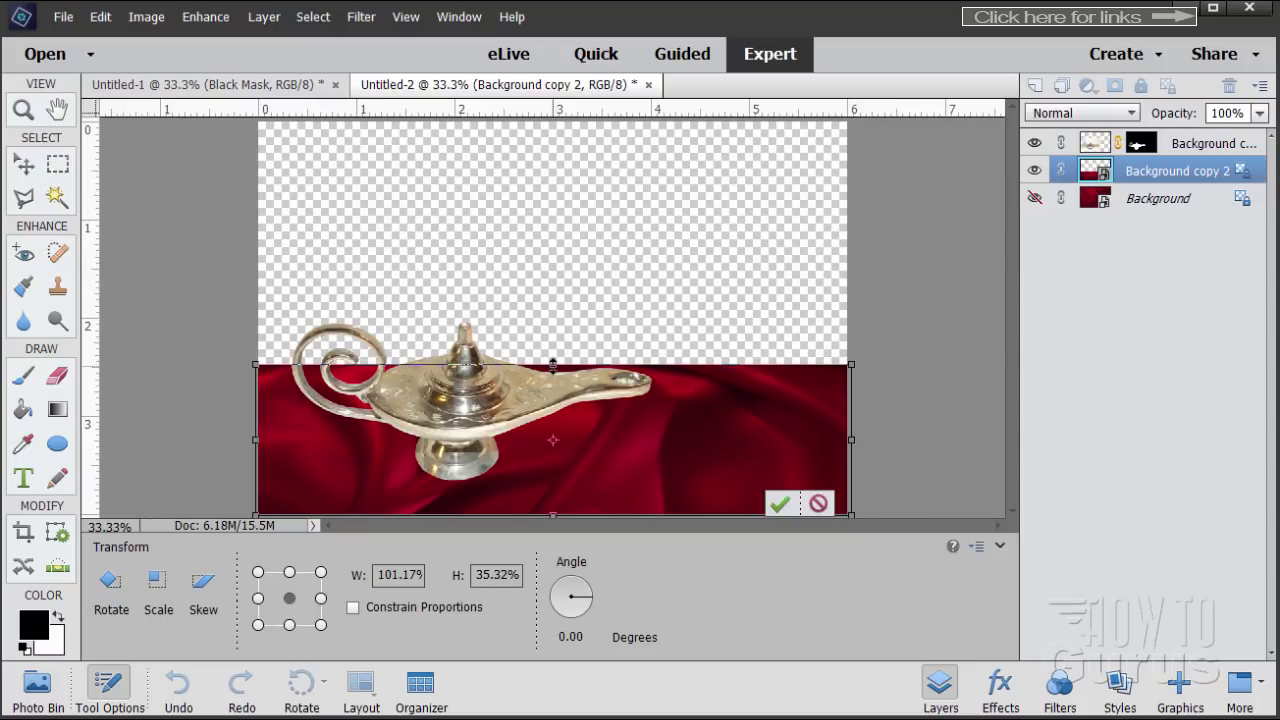
{"action": "left_click", "coordinate": [780, 504]}
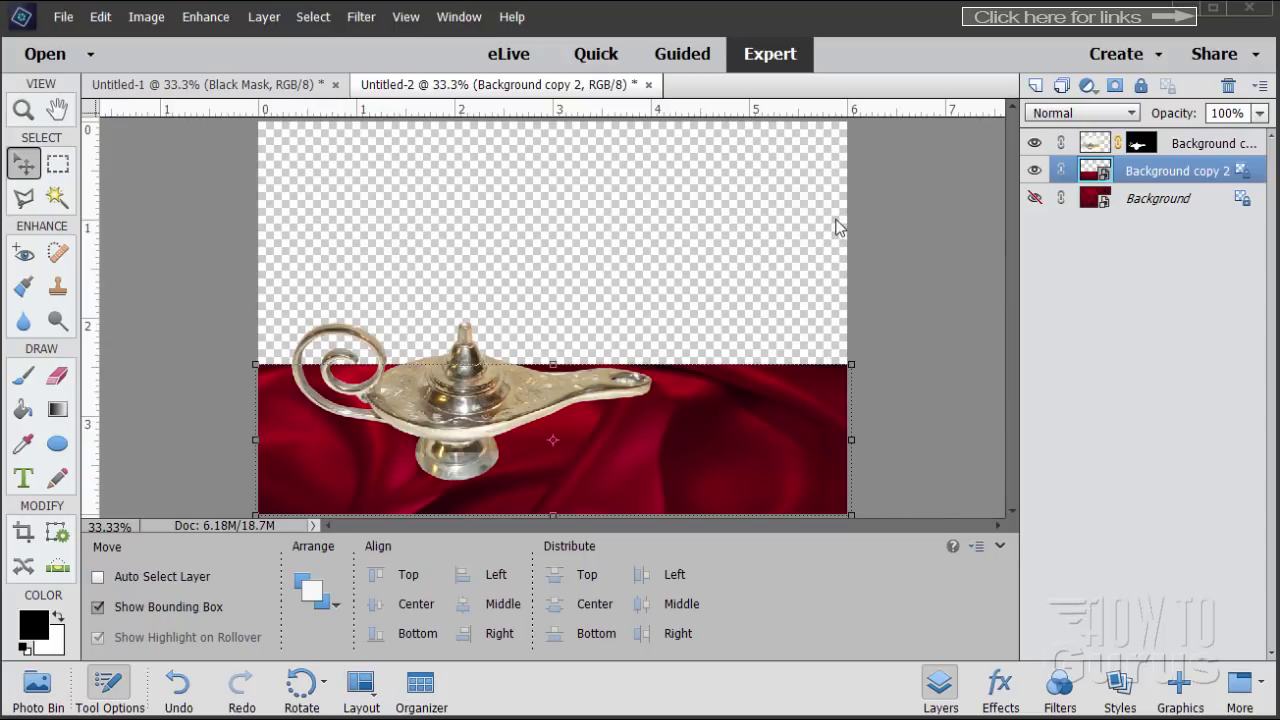
- Add a new Layer 1 above the background and fill it with black using the Paint Bucket
{"action": "left_click", "coordinate": [1140, 204]}
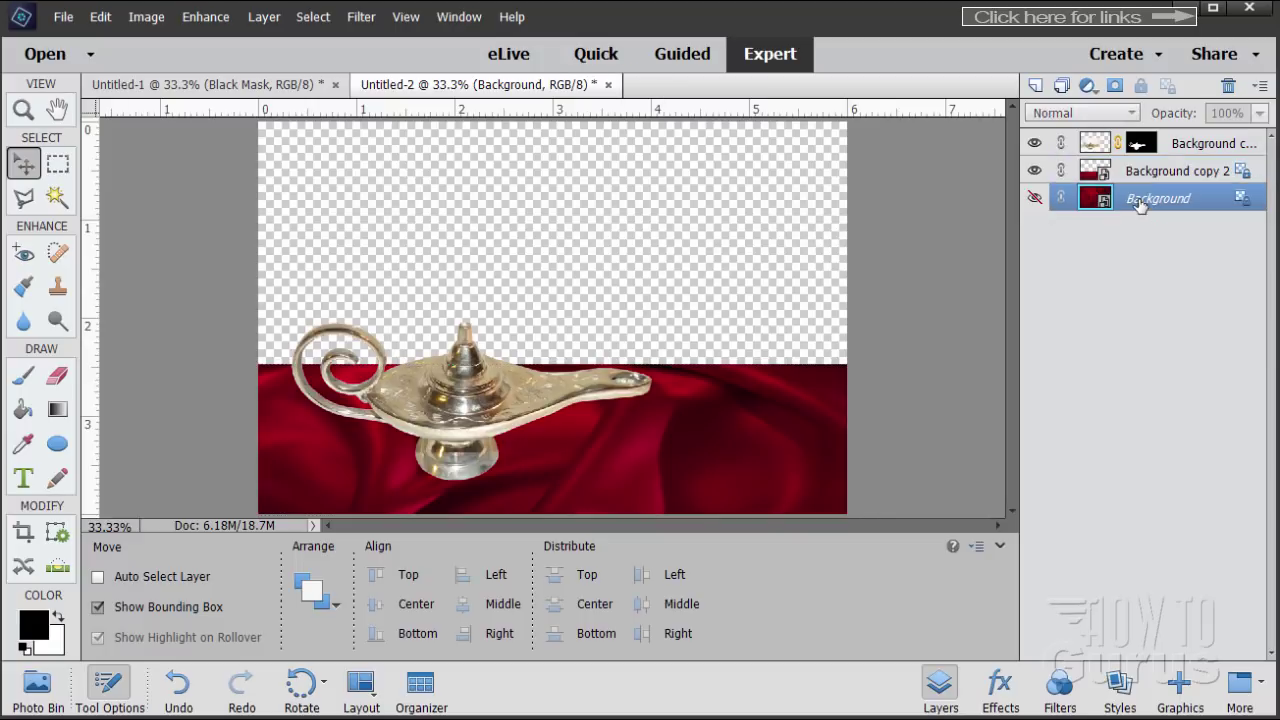
{"action": "left_click", "coordinate": [1036, 87]}
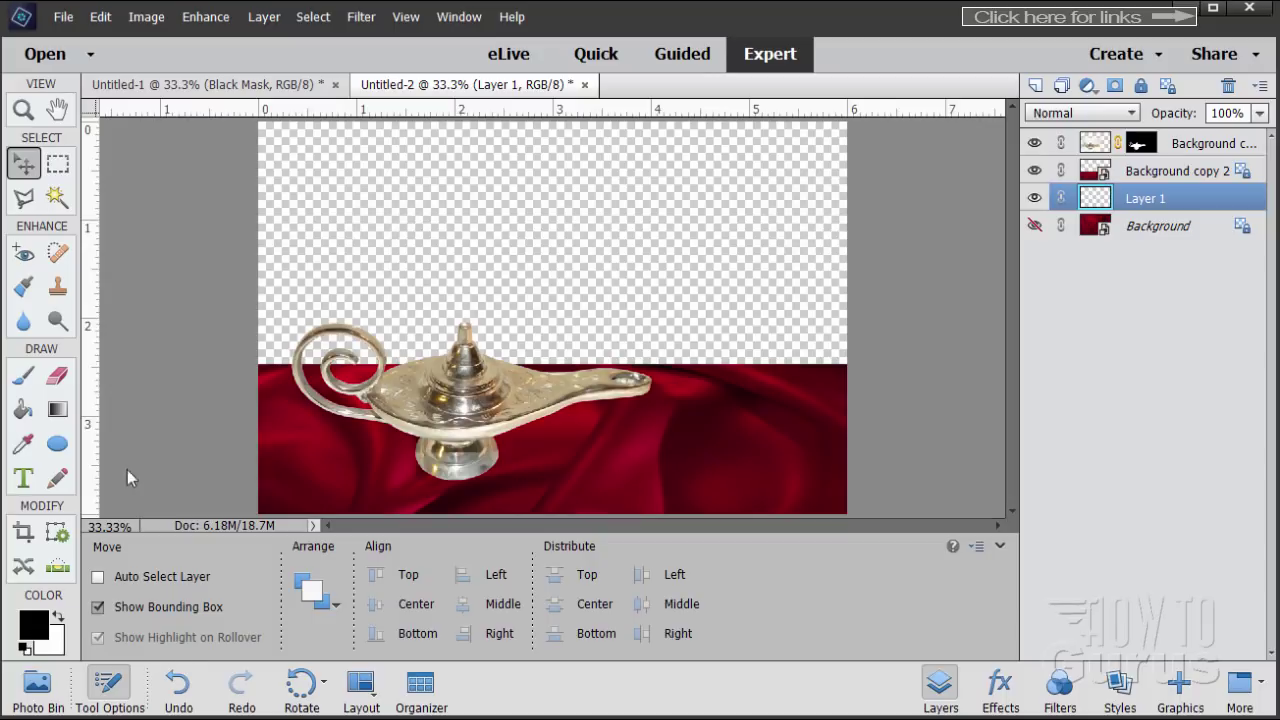
{"action": "left_click", "coordinate": [24, 410]}
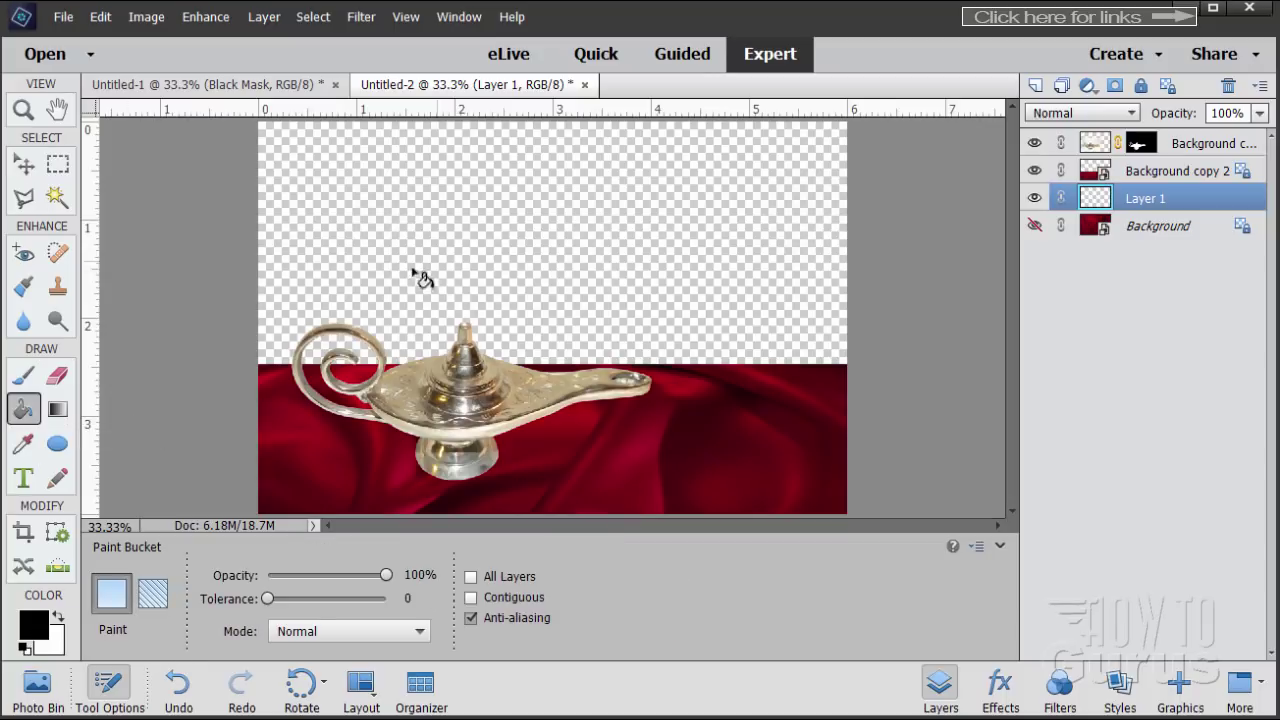
{"action": "left_click", "coordinate": [508, 255]}
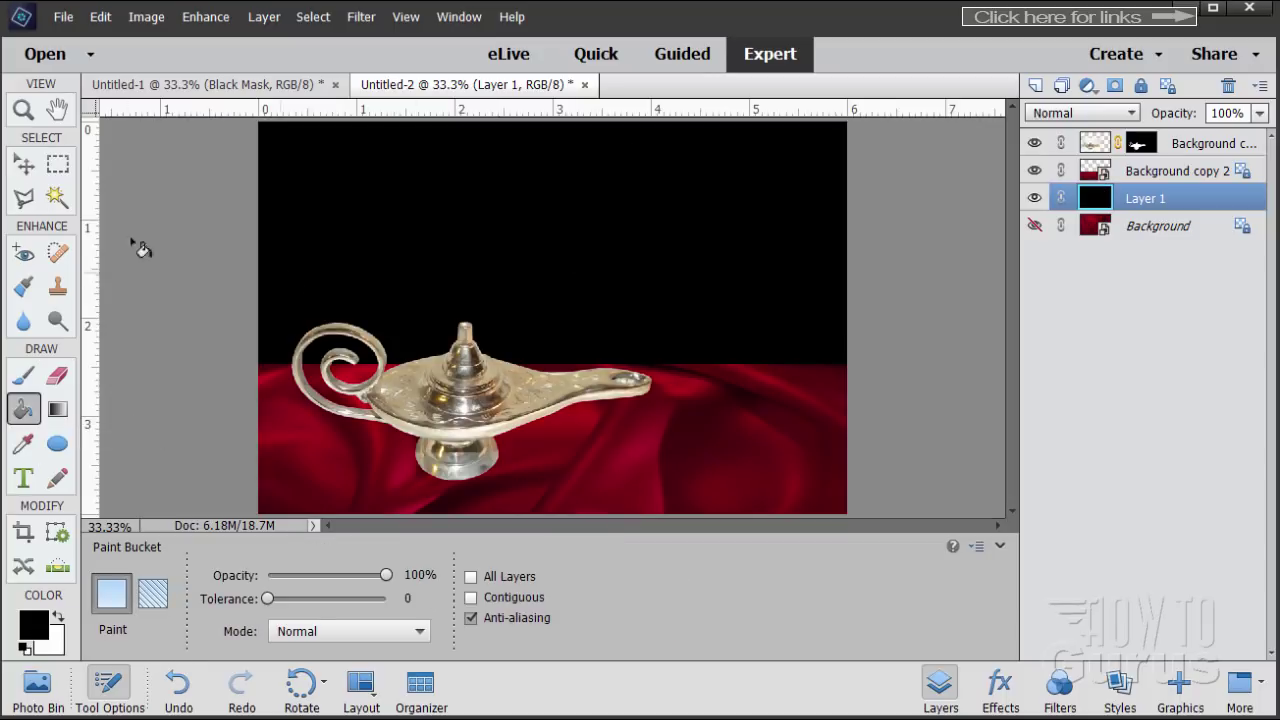
{"action": "left_click", "coordinate": [25, 166]}
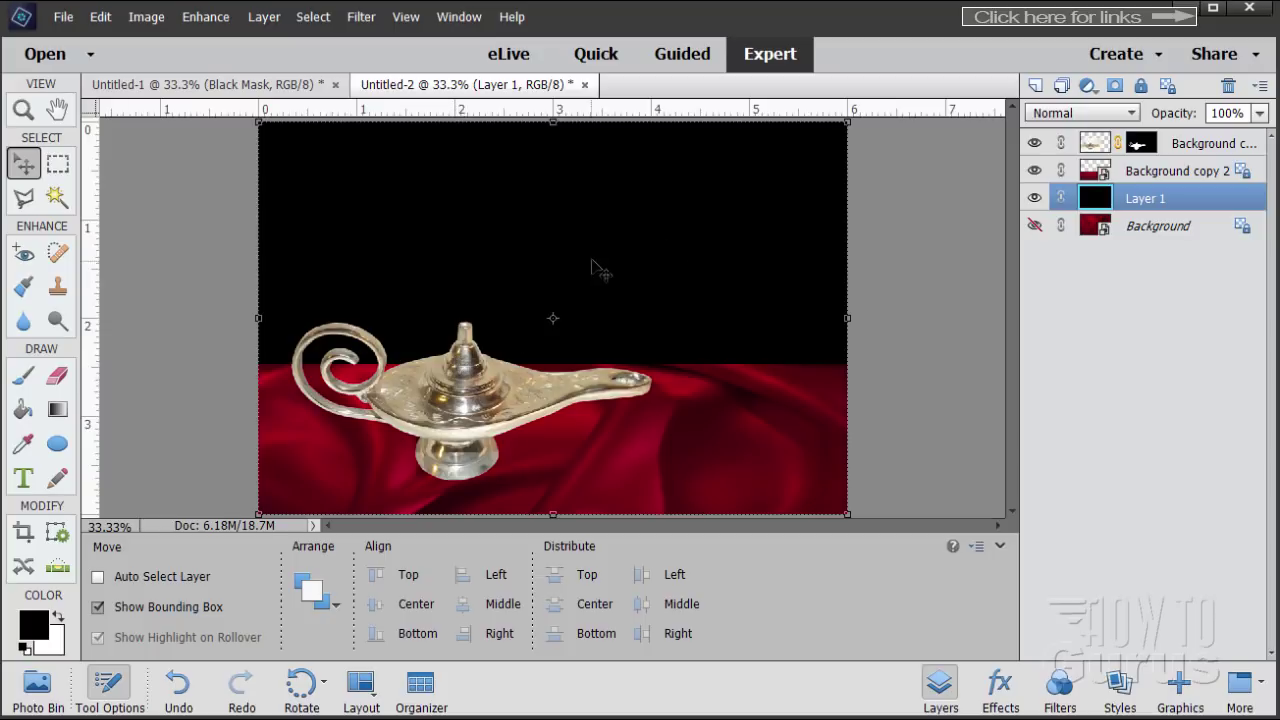
- Rename Background copy 2 to 'Silk', add a layer mask, and make white the foreground colour
{"action": "left_click", "coordinate": [1142, 172]}
{"action": "double_click", "coordinate": [1130, 171]}
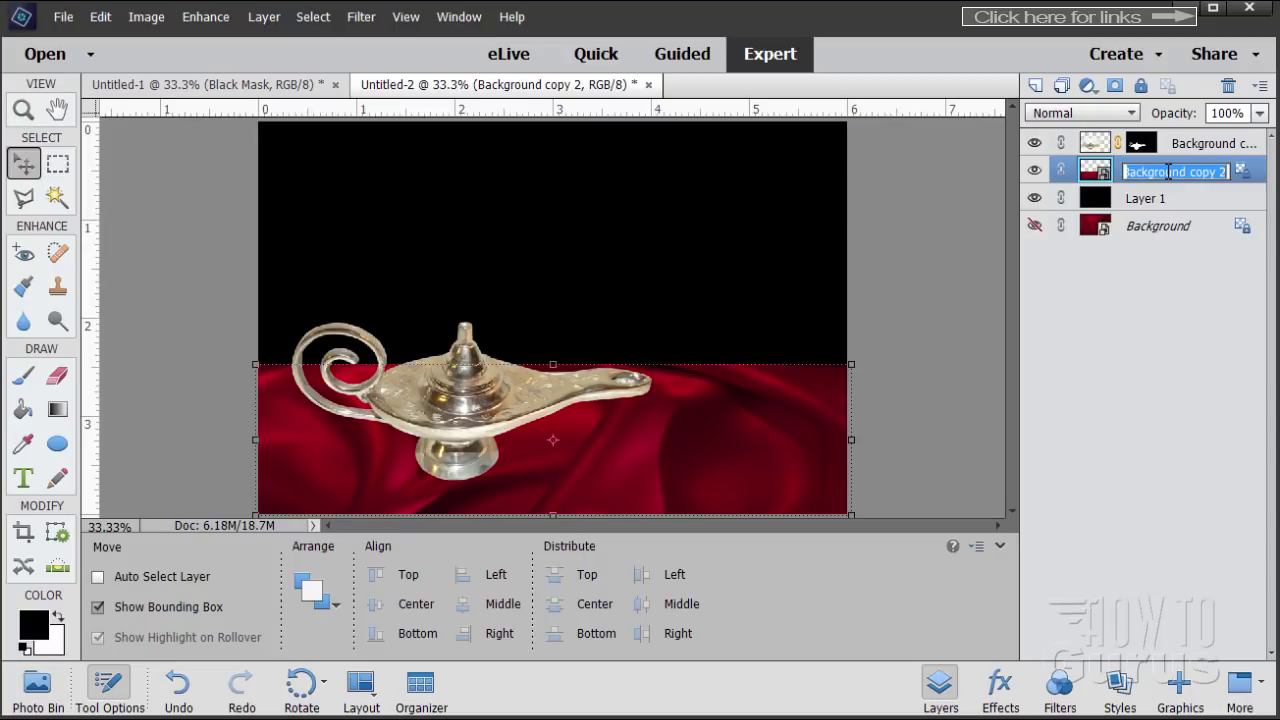
{"action": "type", "text": "Si"}
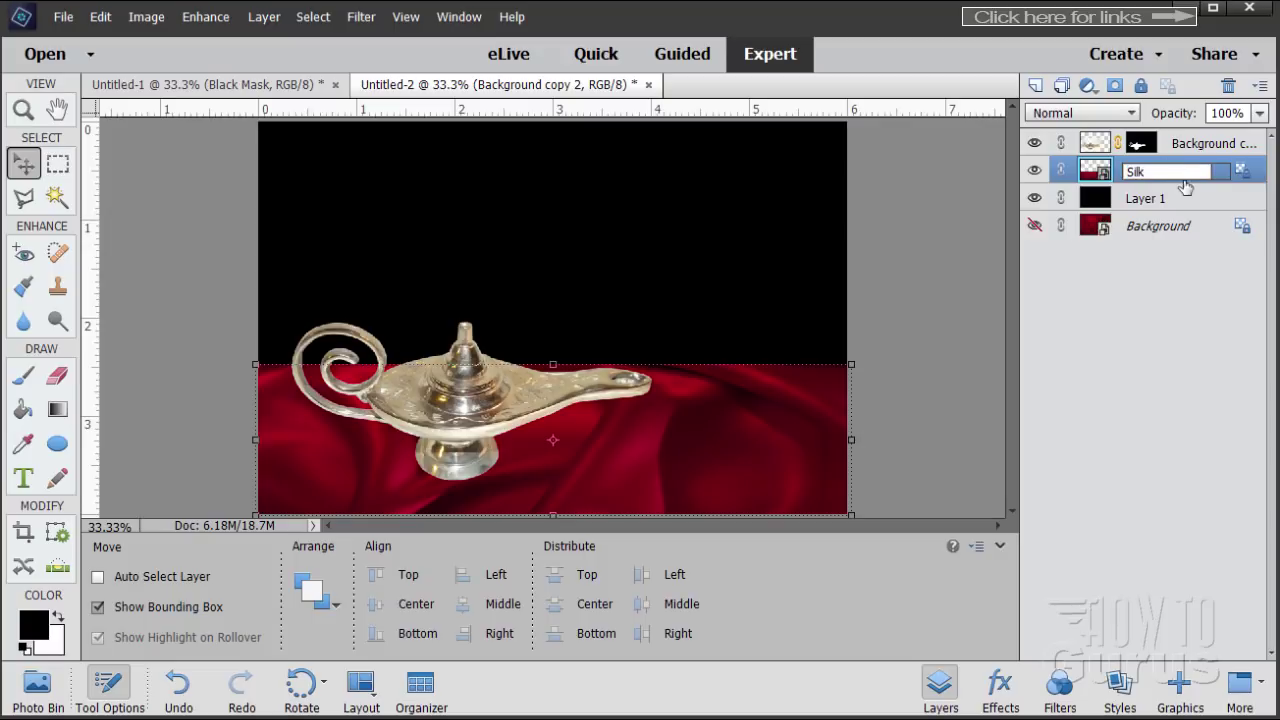
{"action": "type", "text": "lk"}
{"action": "key", "text": "Return"}
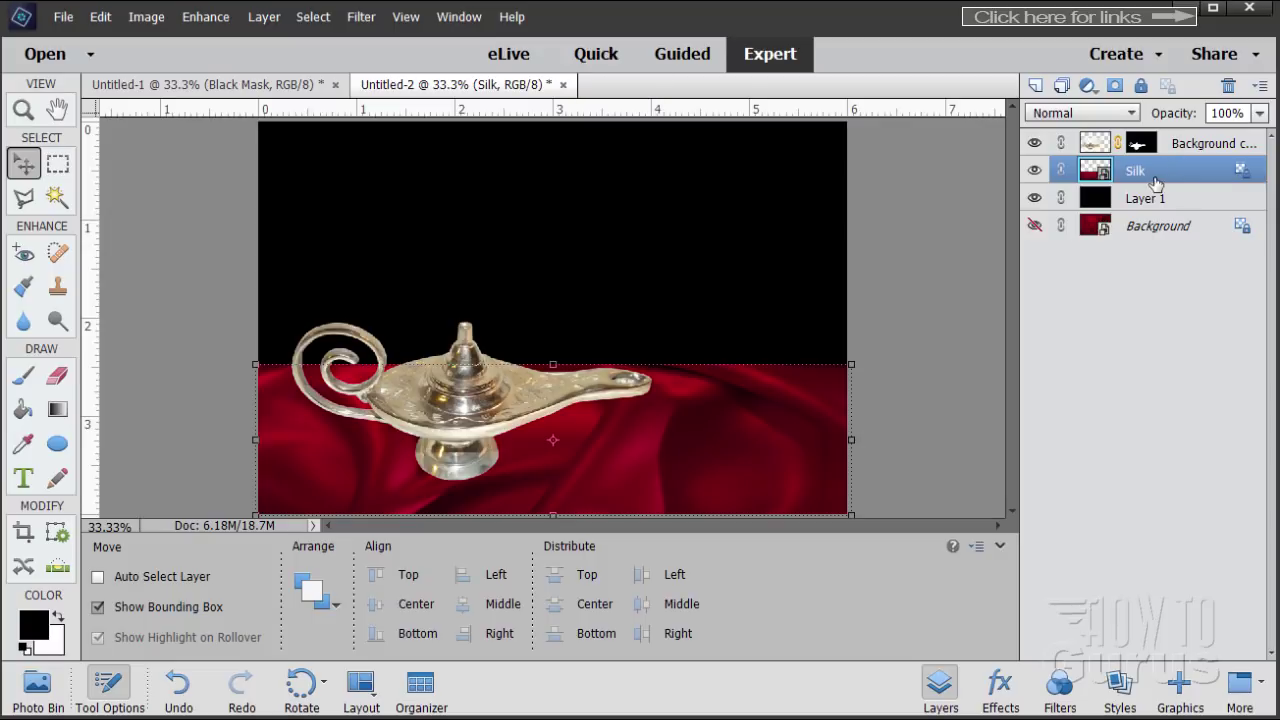
{"action": "left_click", "coordinate": [1114, 86]}
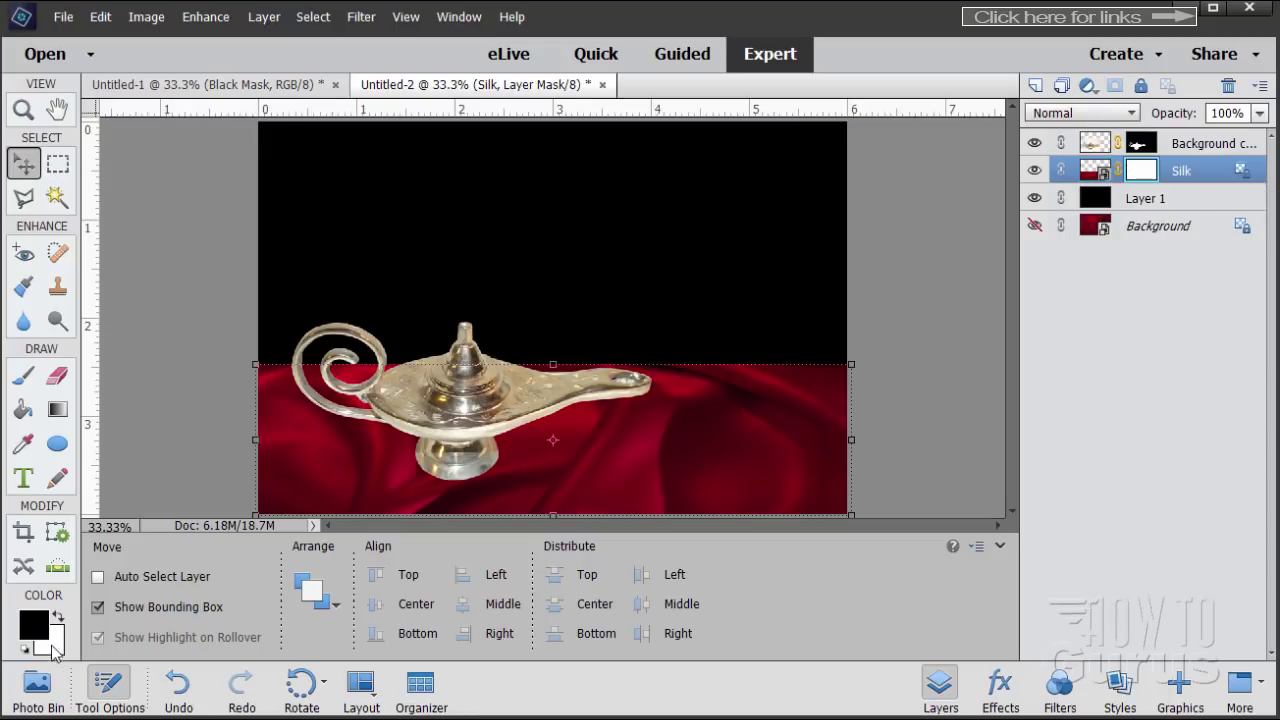
{"action": "left_click", "coordinate": [59, 621]}
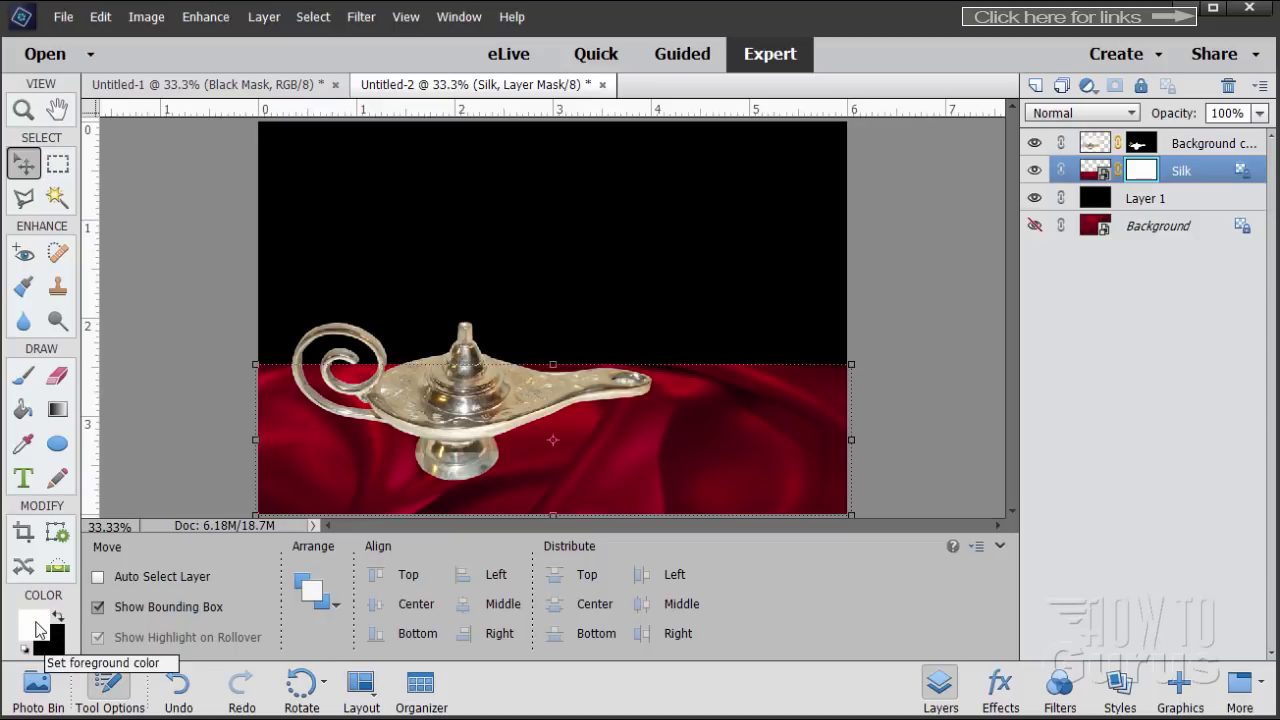
- Draw an ellipse shape outward from the lamp's centre on a new Shape 1 layer
{"action": "left_click", "coordinate": [57, 445]}
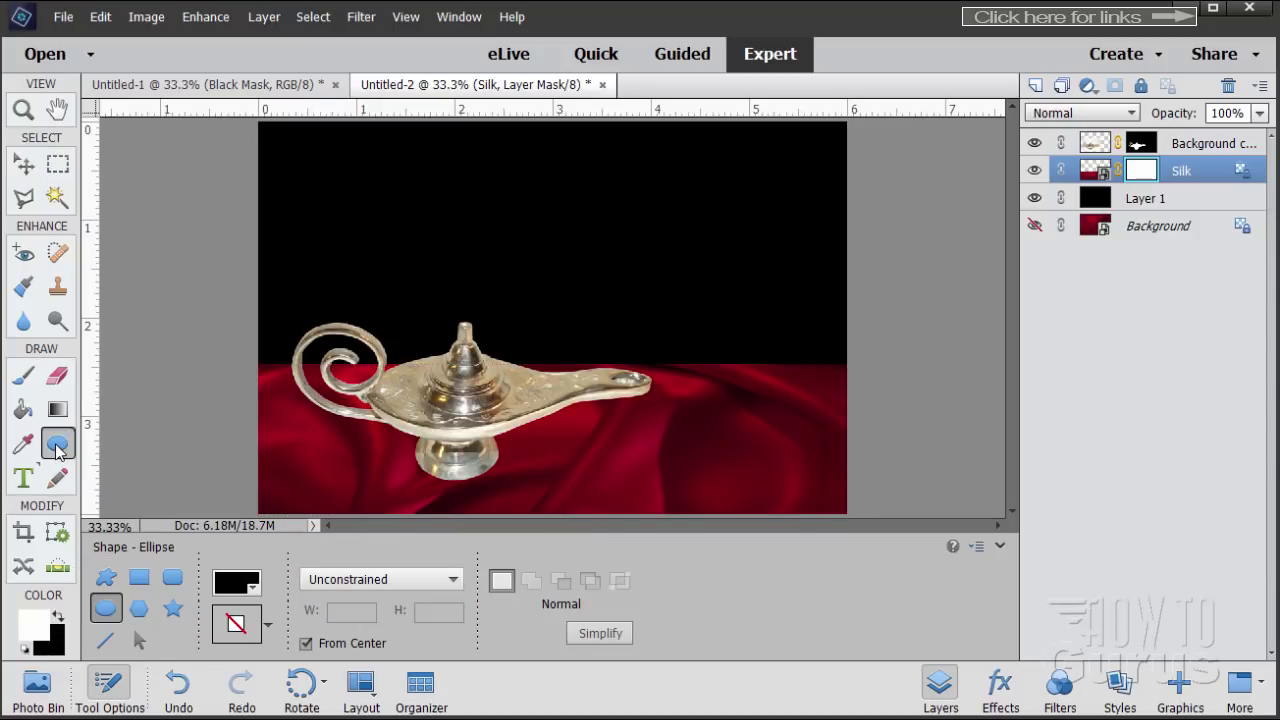
{"action": "left_click", "coordinate": [138, 576]}
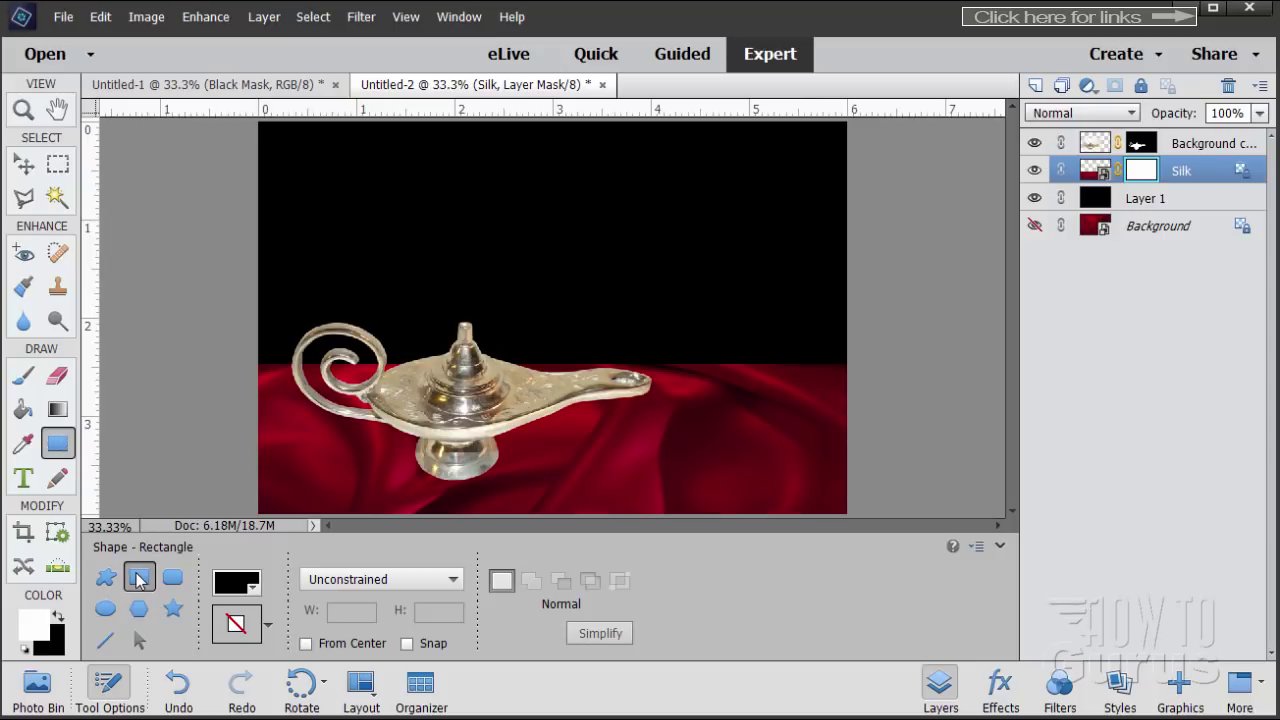
{"action": "left_click", "coordinate": [105, 608]}
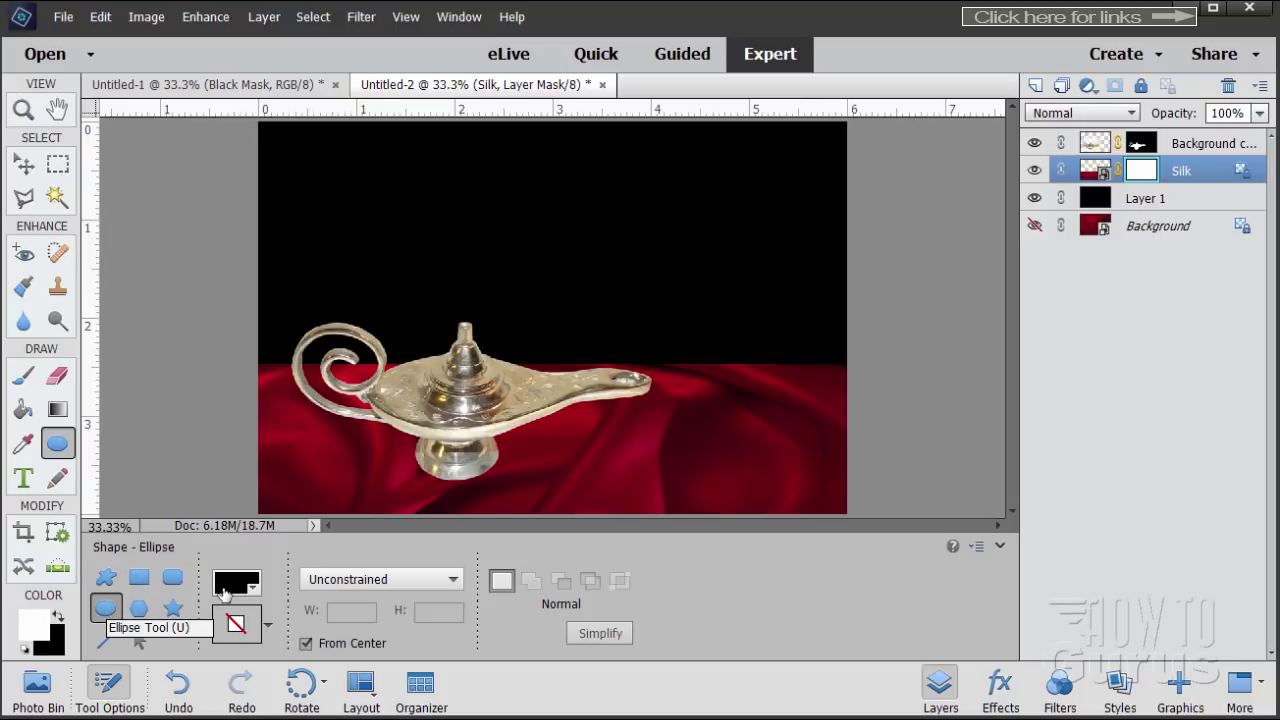
{"action": "left_click", "coordinate": [236, 586]}
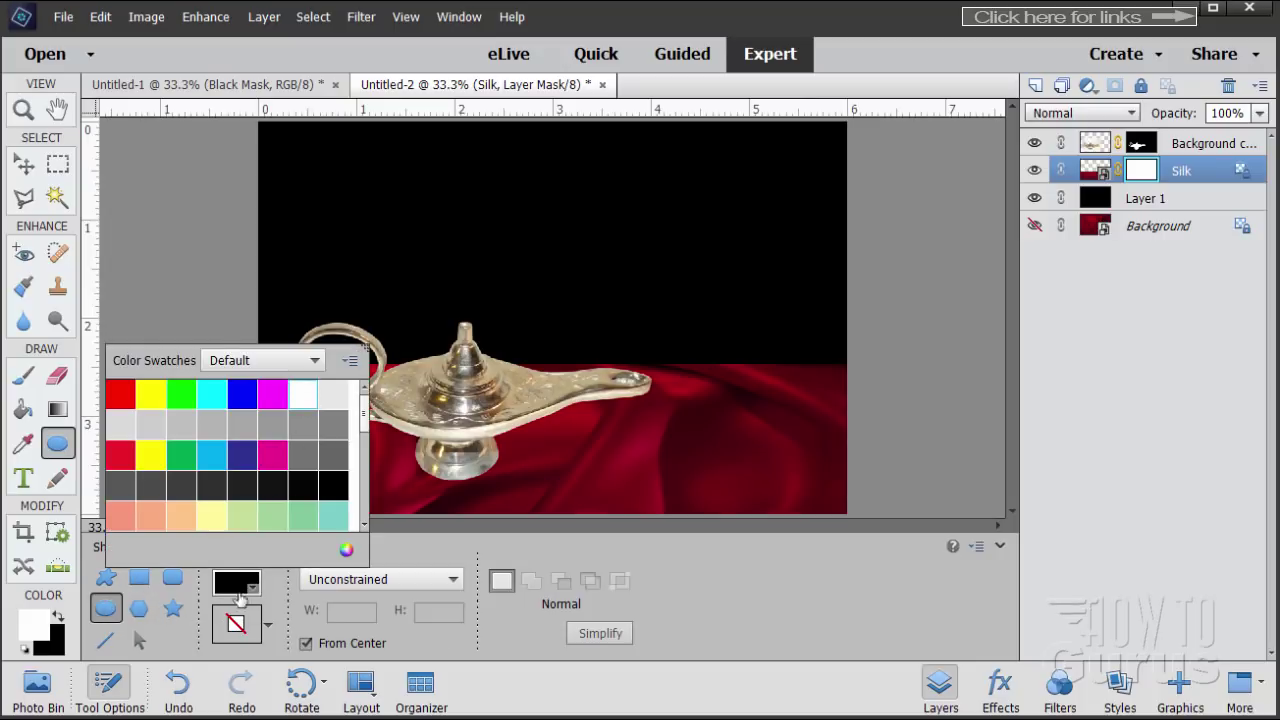
{"action": "left_click", "coordinate": [240, 590]}
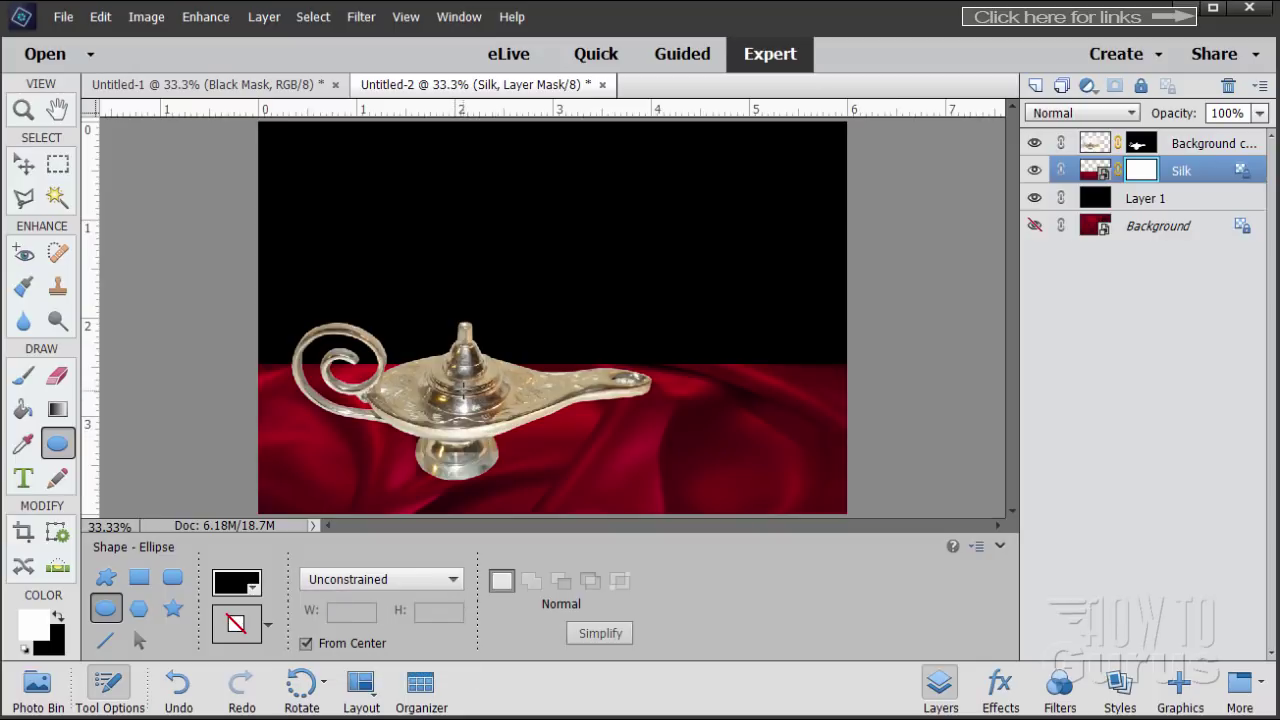
{"action": "left_click_drag", "start_coordinate": [459, 387], "coordinate": [652, 484]}
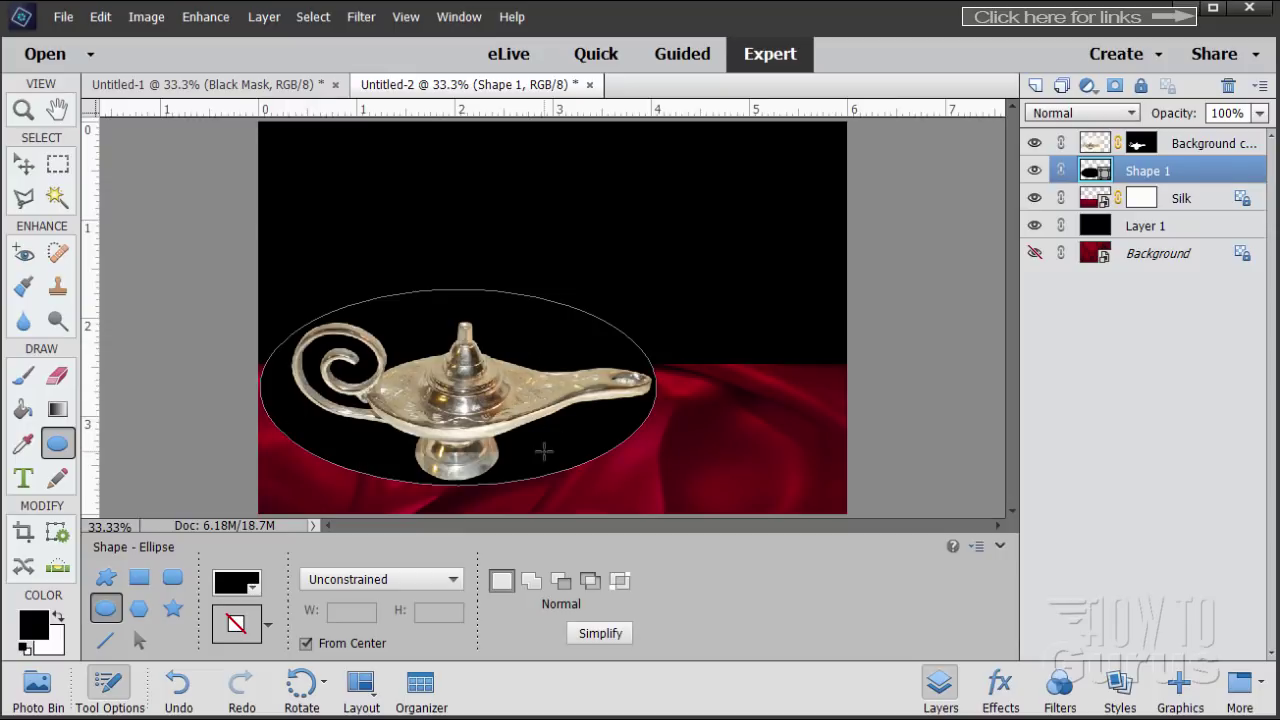
- Fill the ellipse around the lamp with white using the Paint Bucket
{"action": "left_click", "coordinate": [54, 620]}
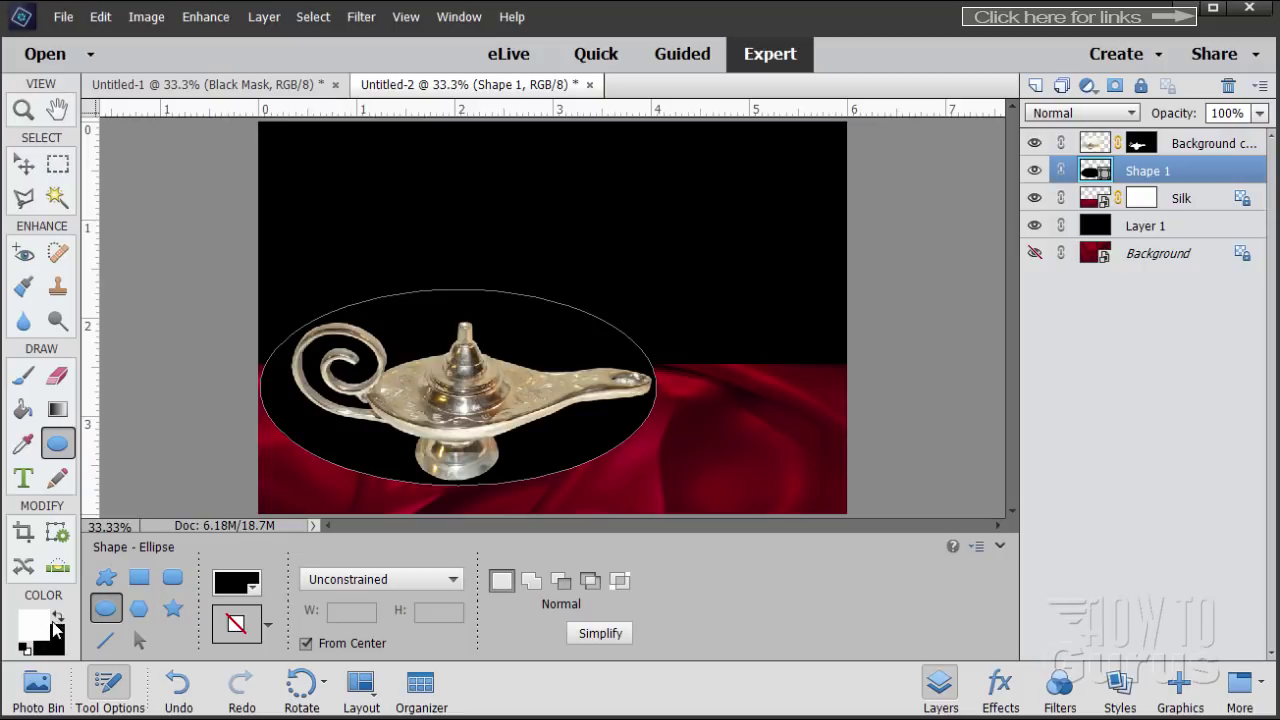
{"action": "left_click", "coordinate": [23, 409]}
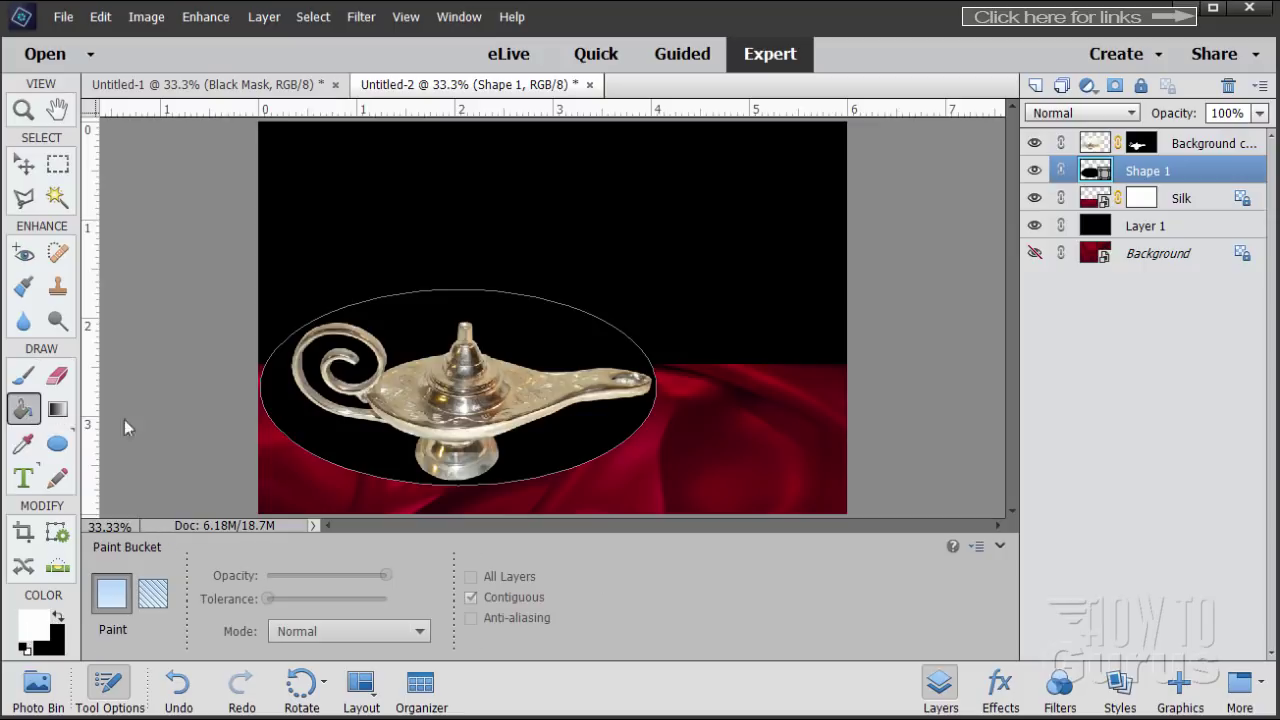
{"action": "left_click", "coordinate": [305, 430]}
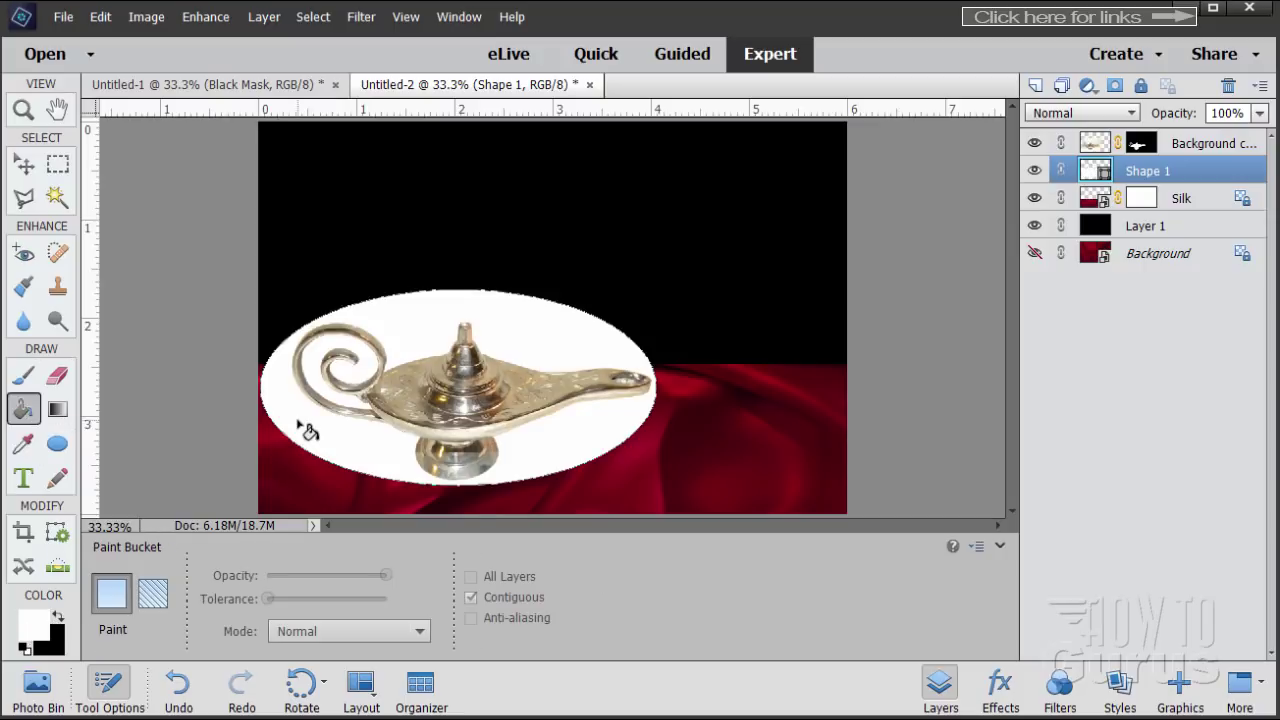
{"action": "left_click", "coordinate": [23, 168]}
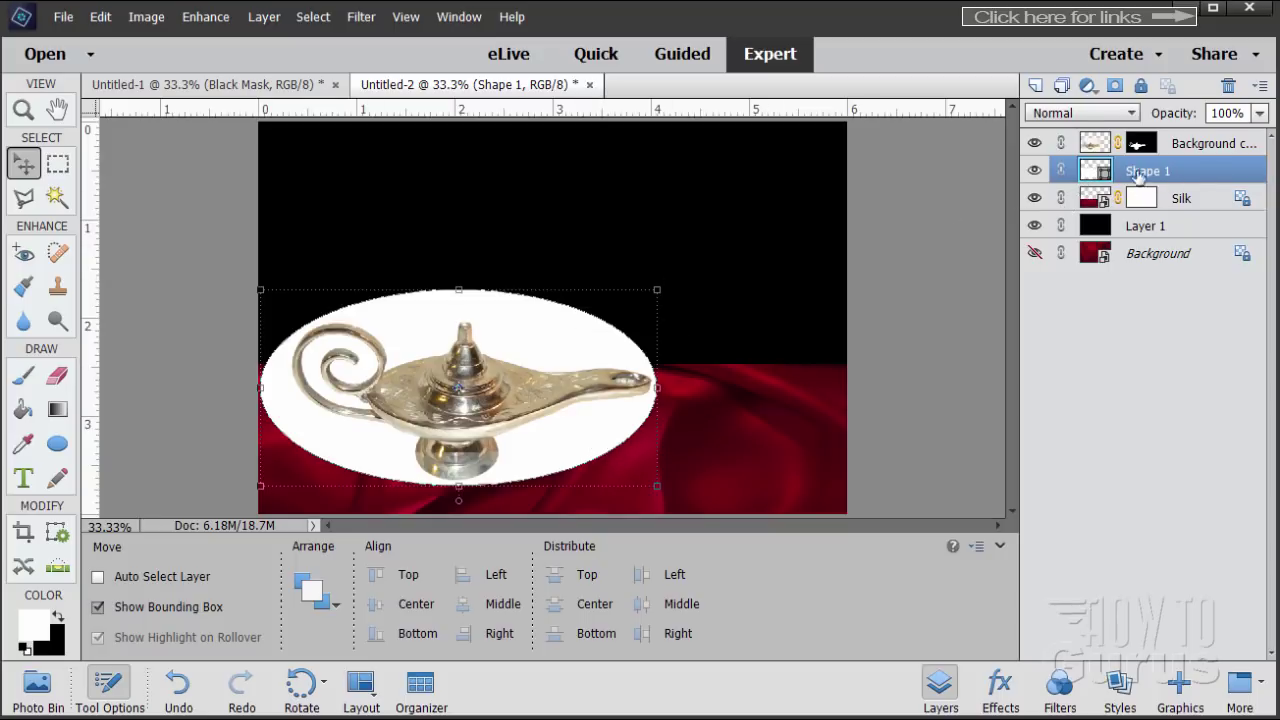
- Duplicate Shape 1, hide the original, rename the copy 'ellipse' and simplify it
{"action": "left_click_drag", "start_coordinate": [1088, 178], "coordinate": [1038, 88]}
{"action": "left_click", "coordinate": [1035, 198]}
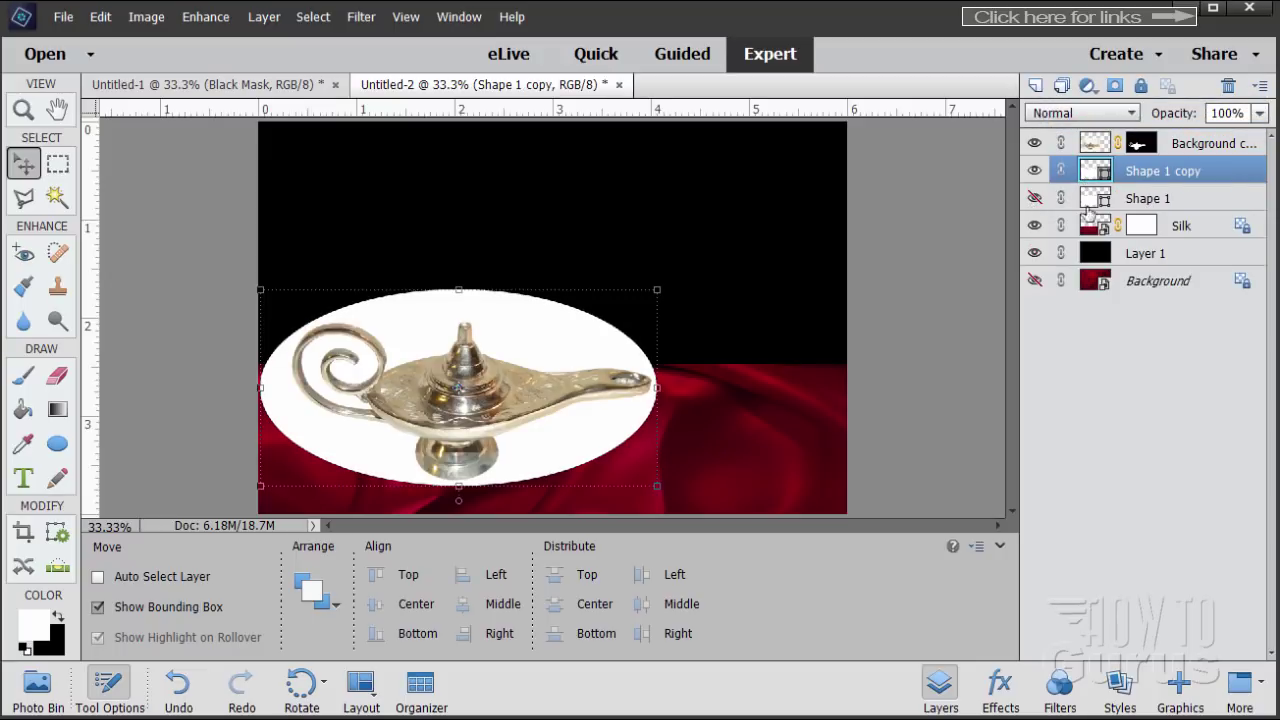
{"action": "double_click", "coordinate": [1150, 172]}
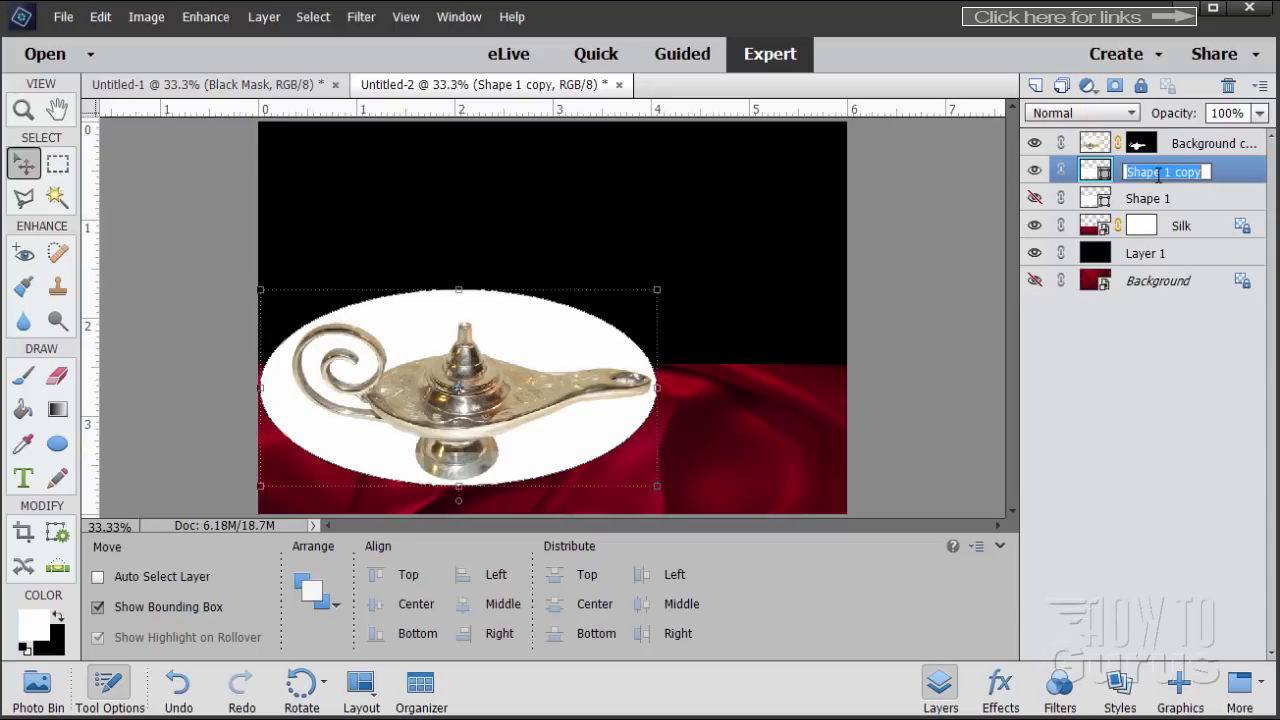
{"action": "type", "text": "e"}
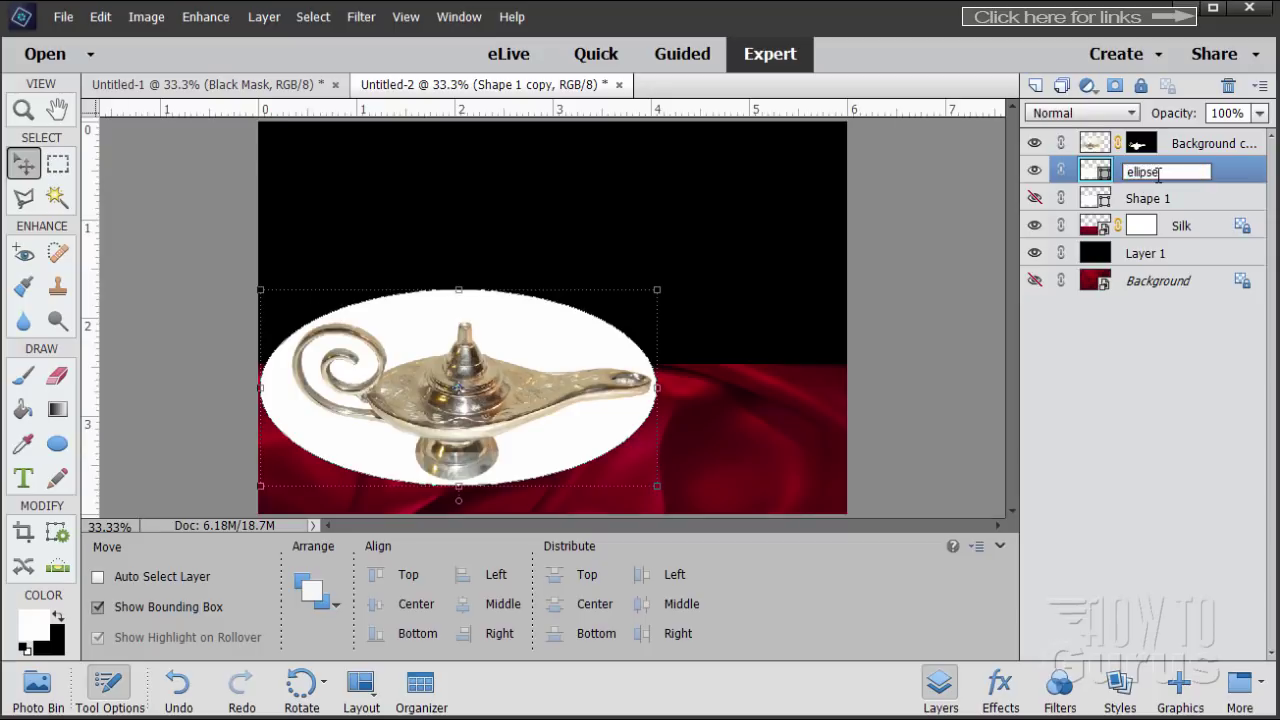
{"action": "type", "text": "llipse"}
{"action": "left_click", "coordinate": [1232, 172]}
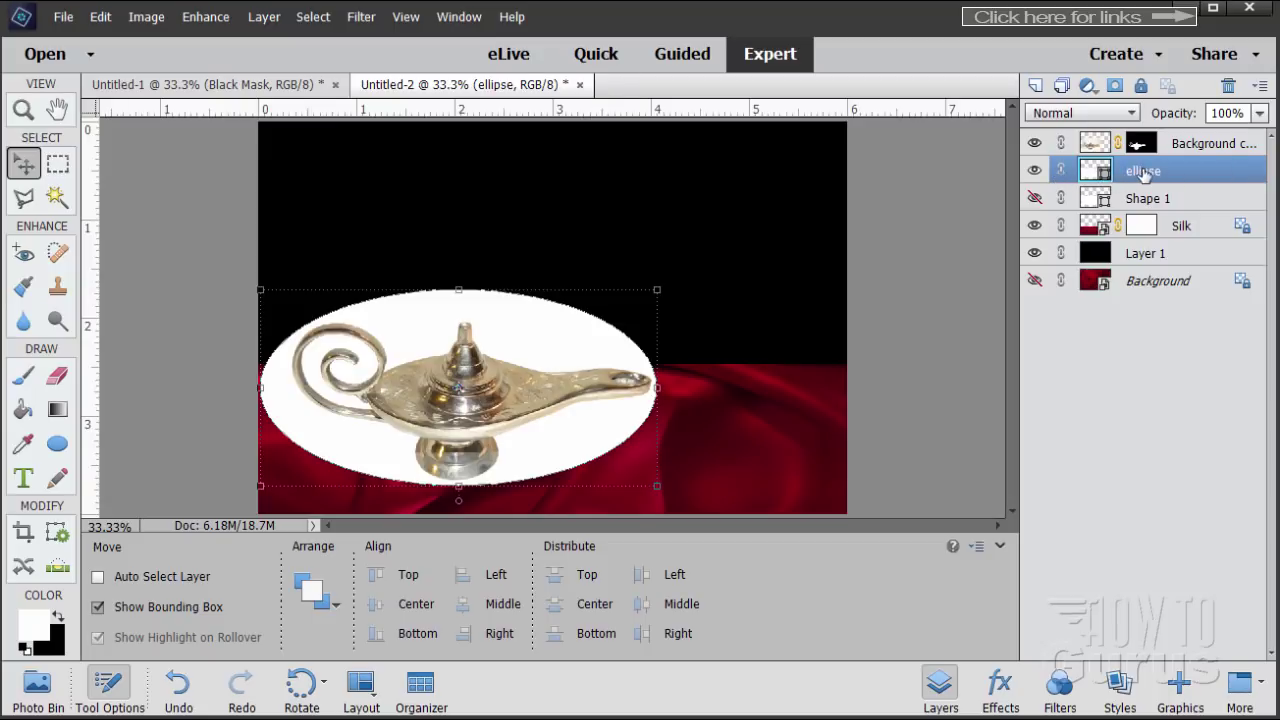
{"action": "right_click", "coordinate": [1145, 174]}
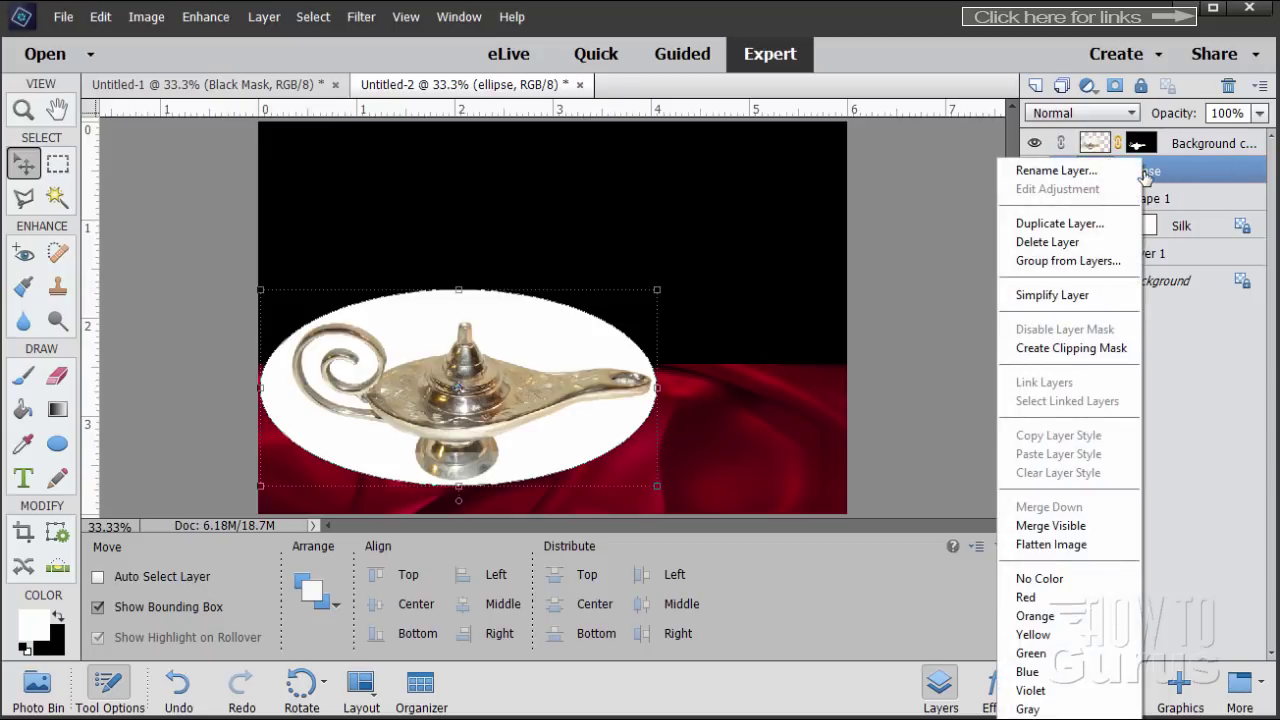
{"action": "left_click", "coordinate": [1035, 296]}
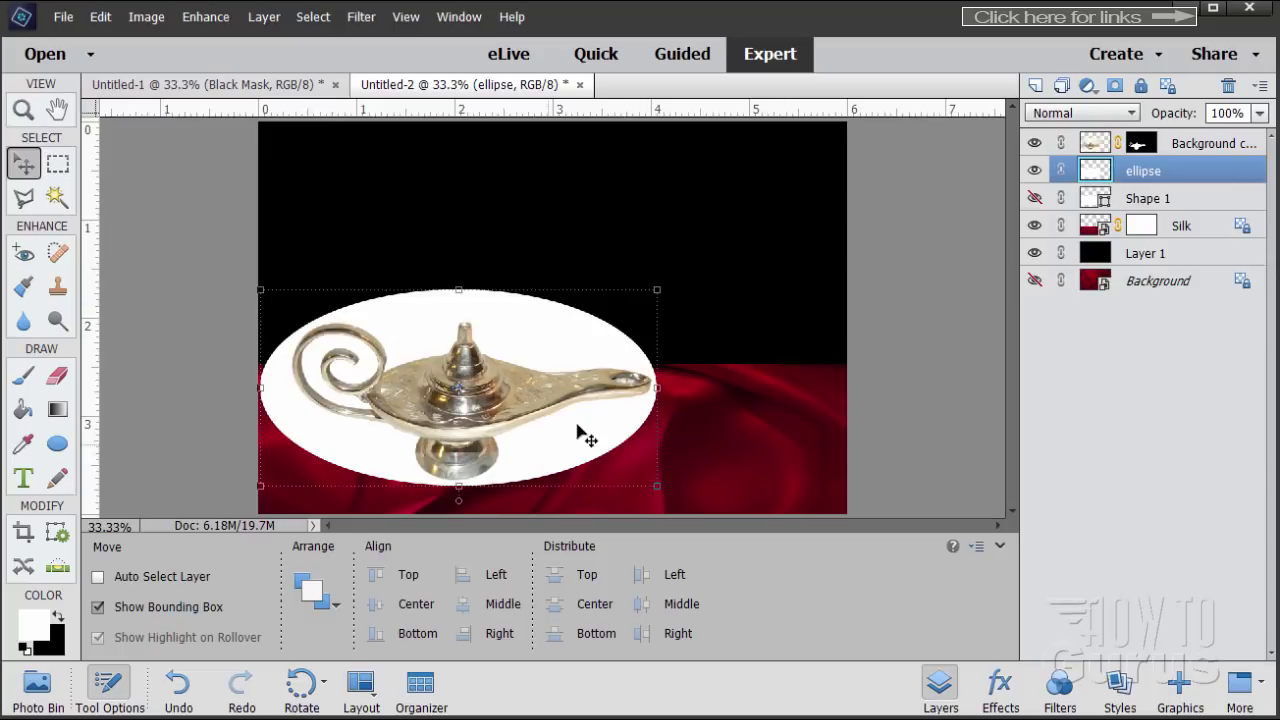
- Apply a Gaussian Blur with a 50-pixel radius to the ellipse layer
{"action": "left_click", "coordinate": [361, 17]}
{"action": "mouse_move", "coordinate": [445, 150]}
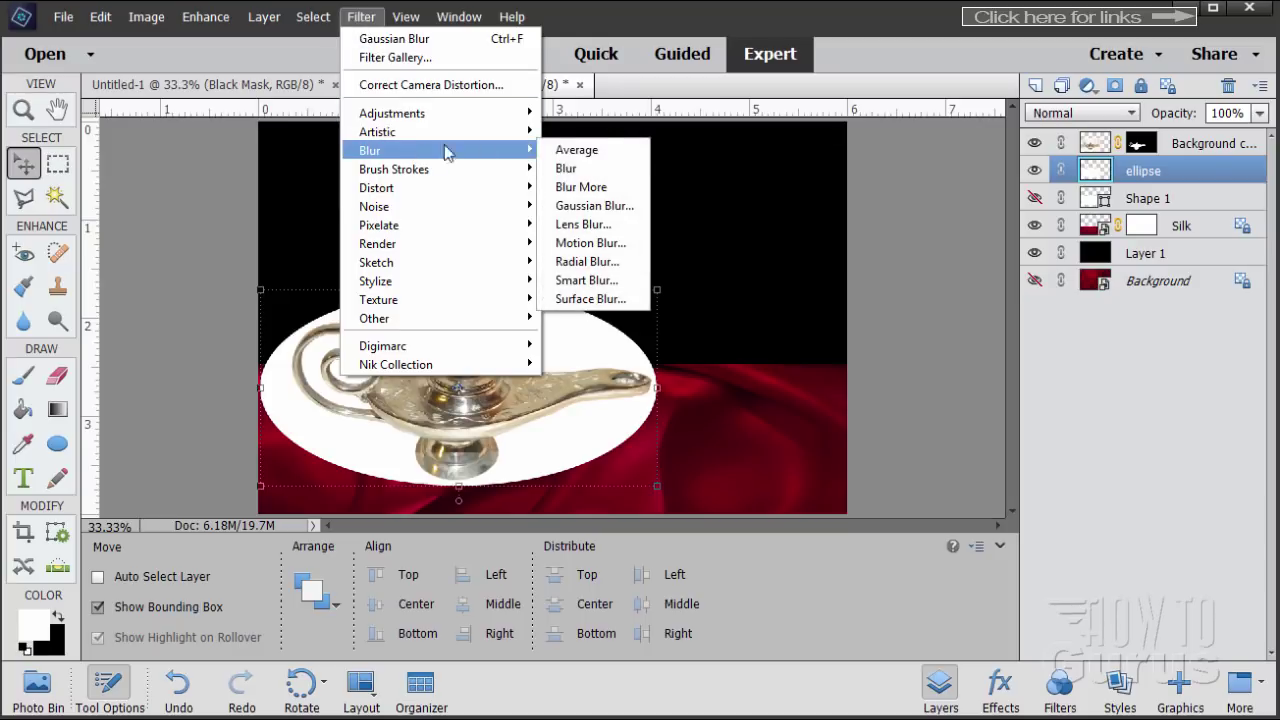
{"action": "left_click", "coordinate": [616, 205]}
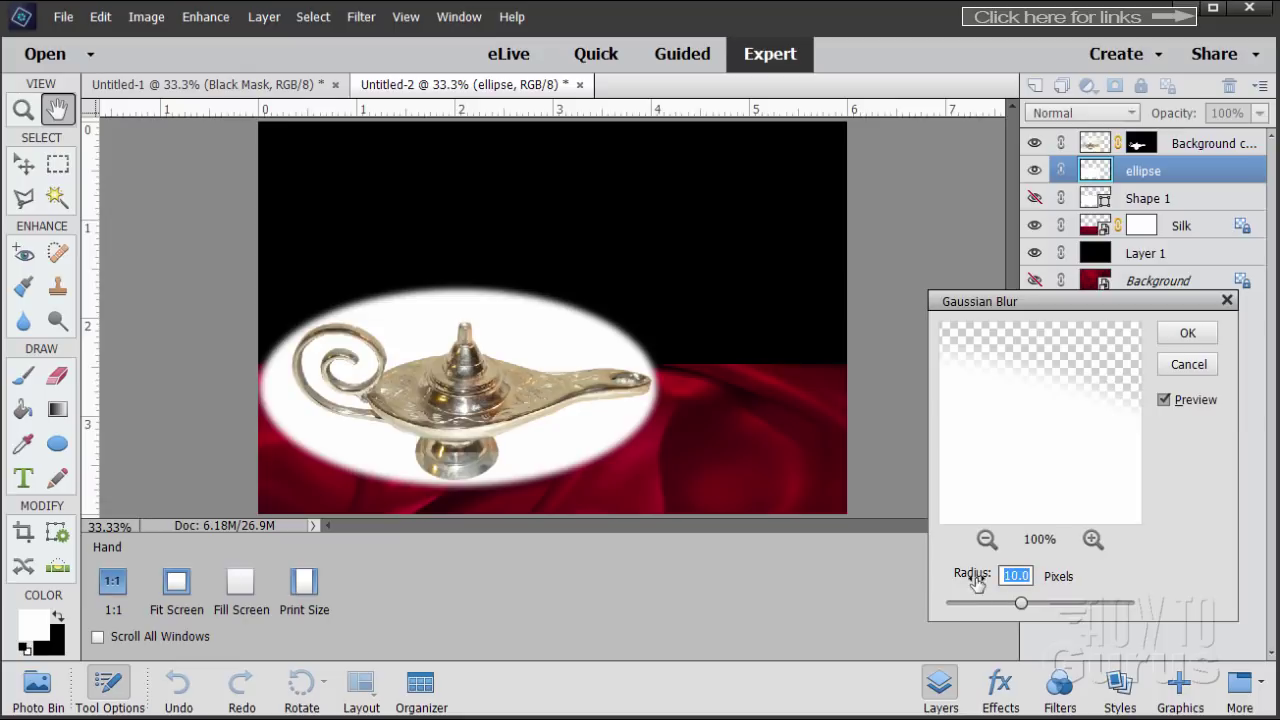
{"action": "type", "text": "50"}
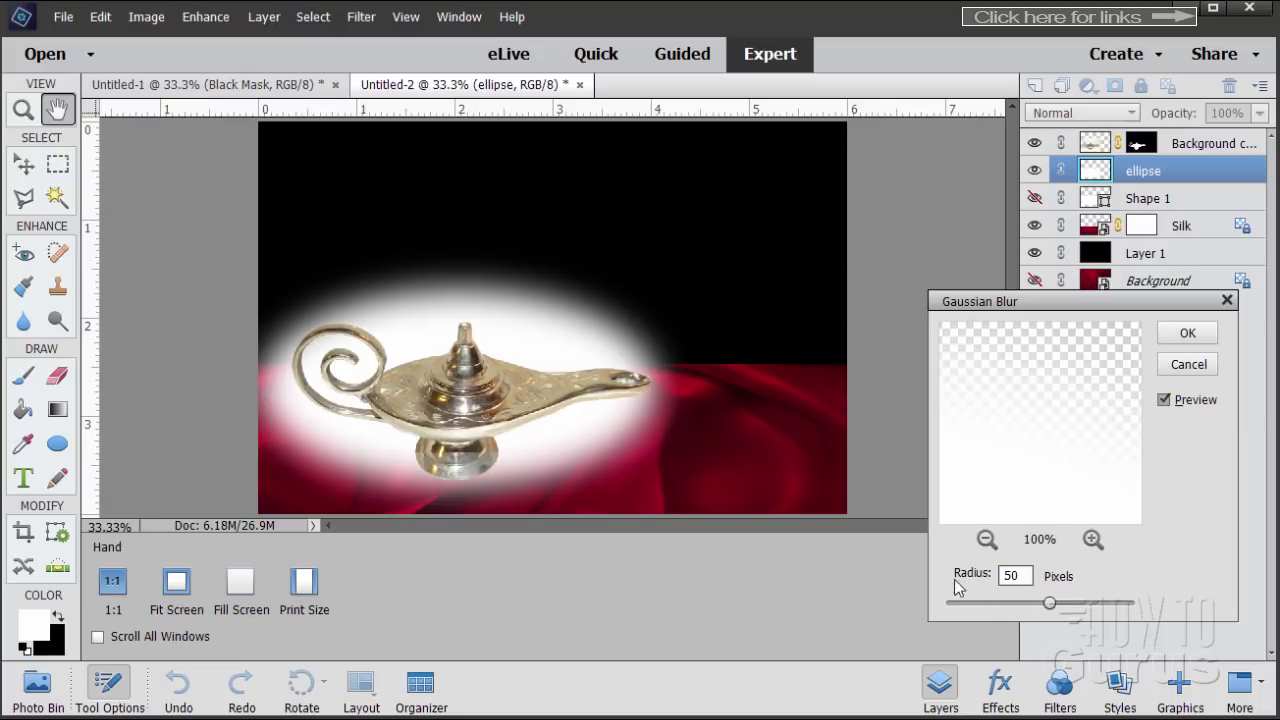
{"action": "left_click", "coordinate": [1186, 337]}
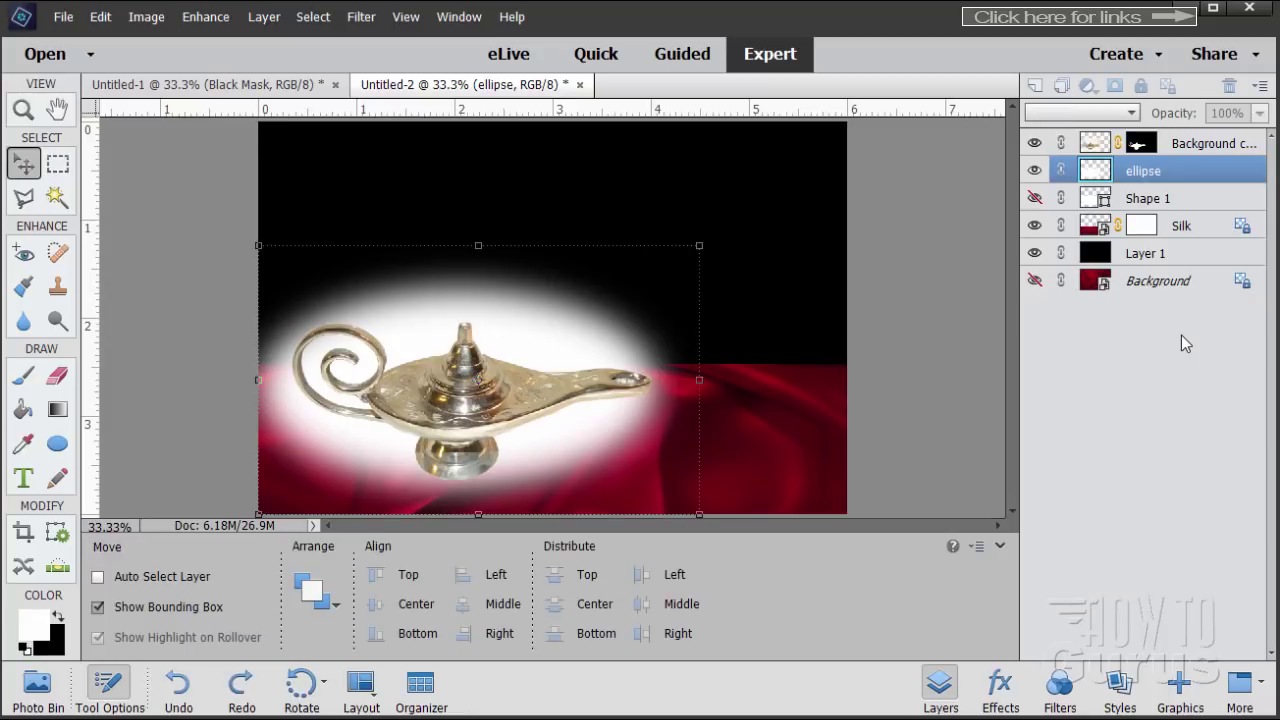
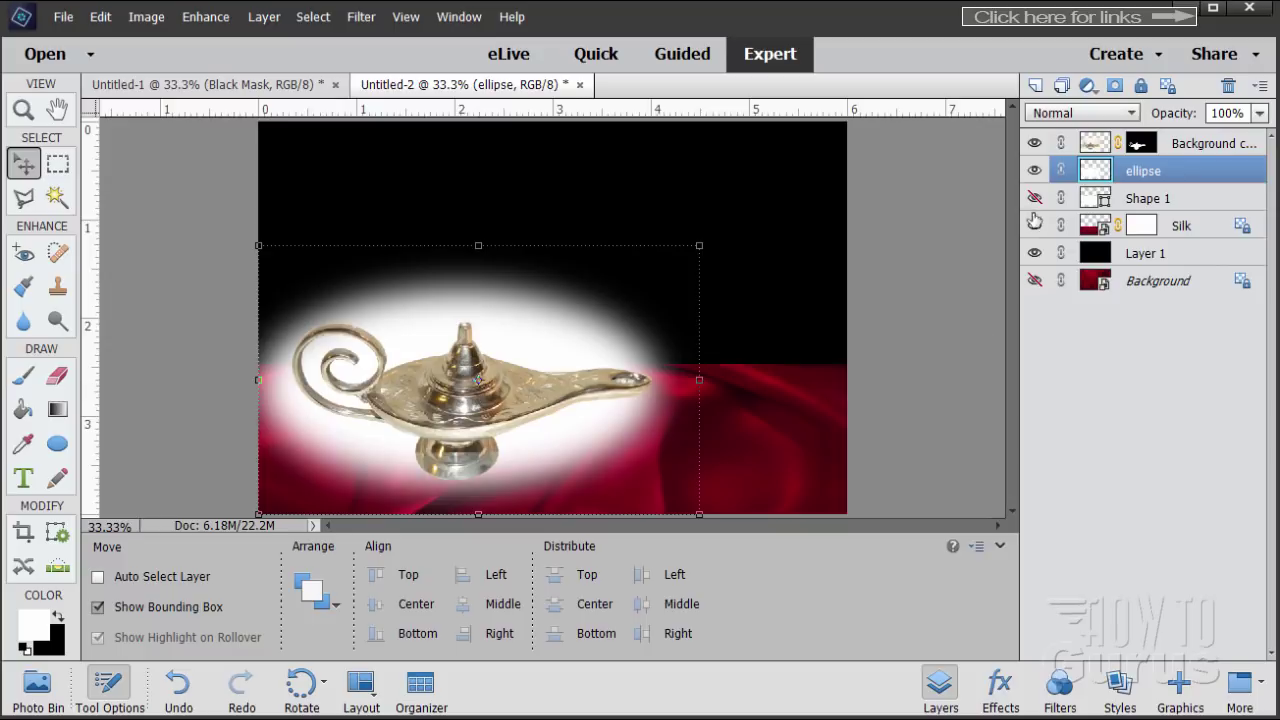
- With the ellipse glow hidden, fill the Silk layer mask with black using the Paint Bucket
{"action": "left_click", "coordinate": [1035, 171]}
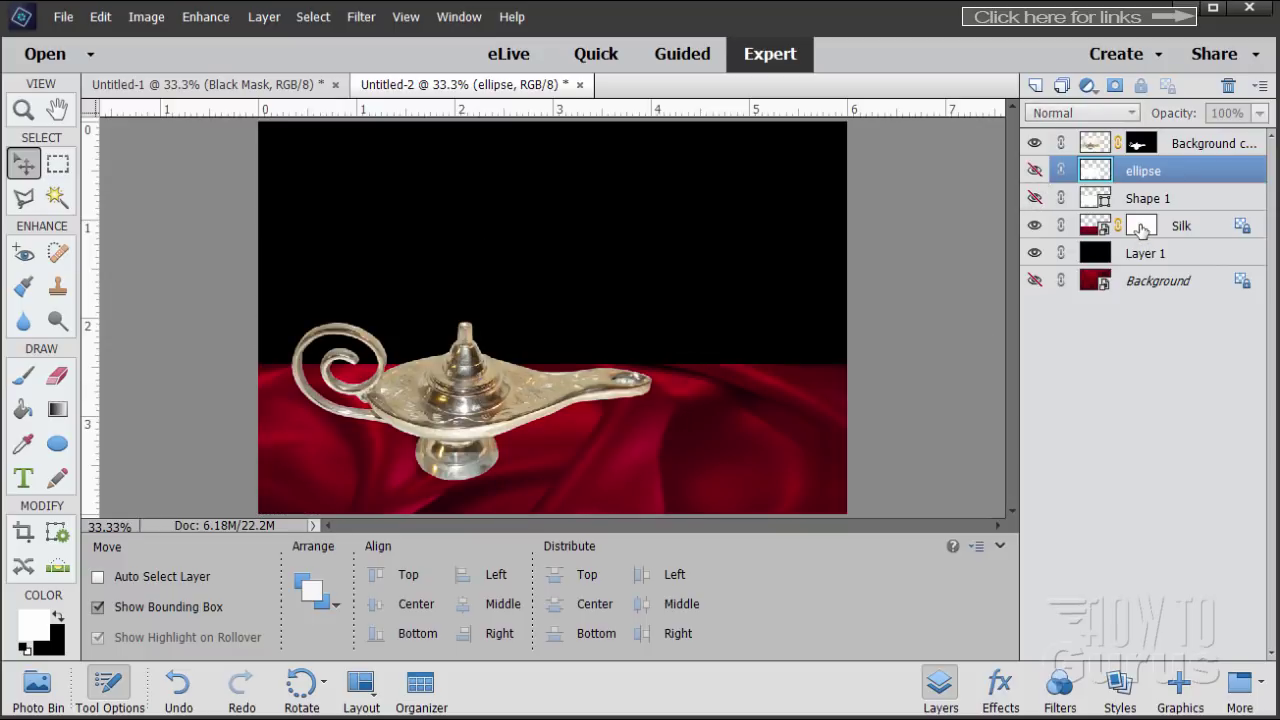
{"action": "left_click", "coordinate": [1142, 229]}
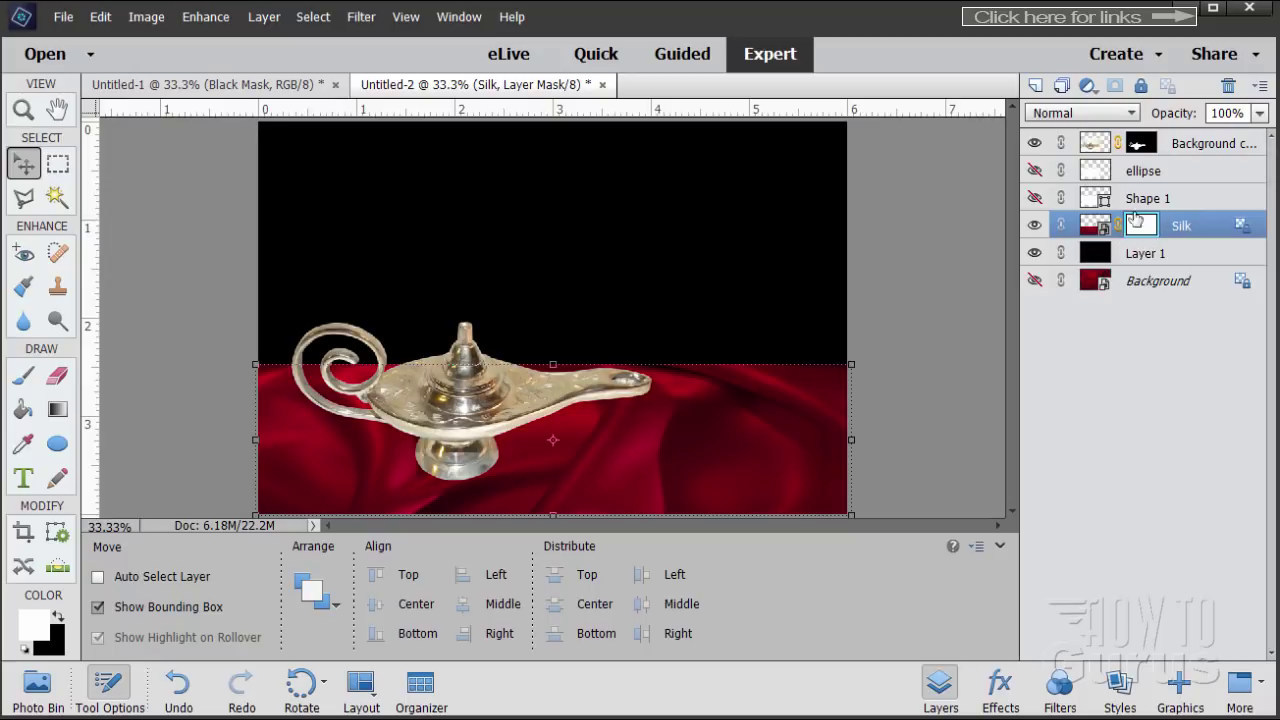
{"action": "left_click", "coordinate": [57, 620]}
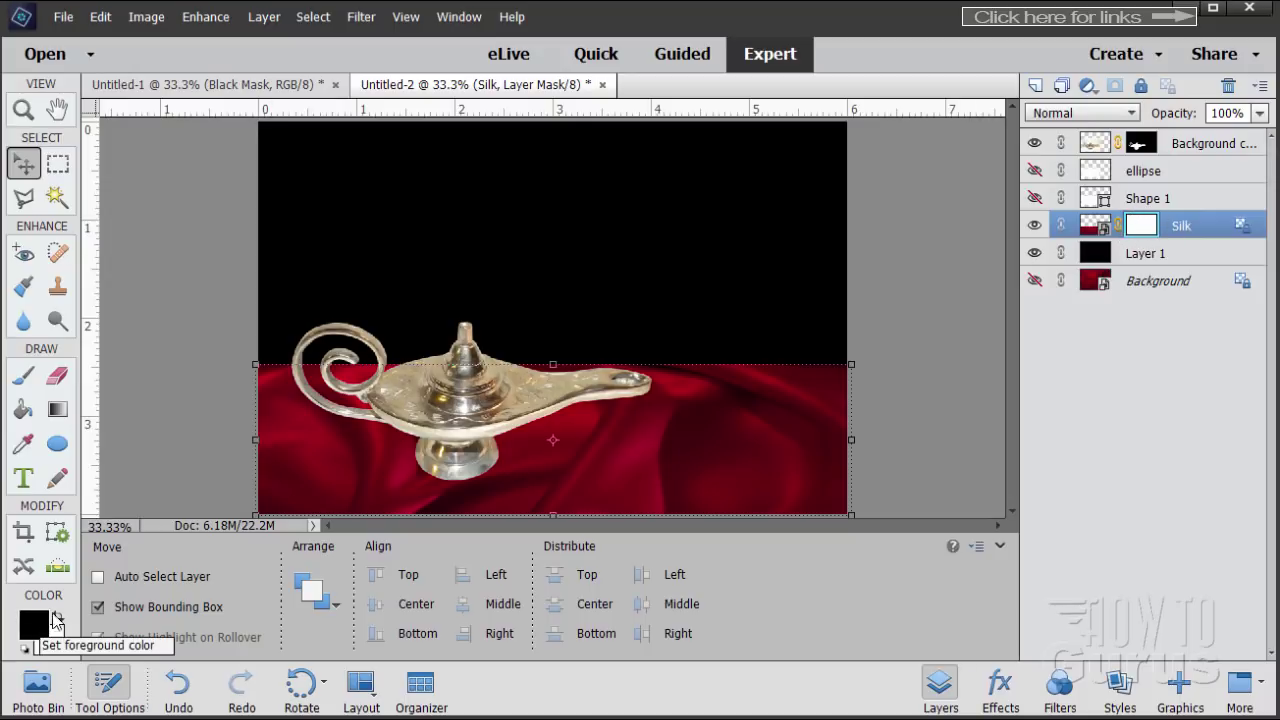
{"action": "left_click", "coordinate": [24, 410]}
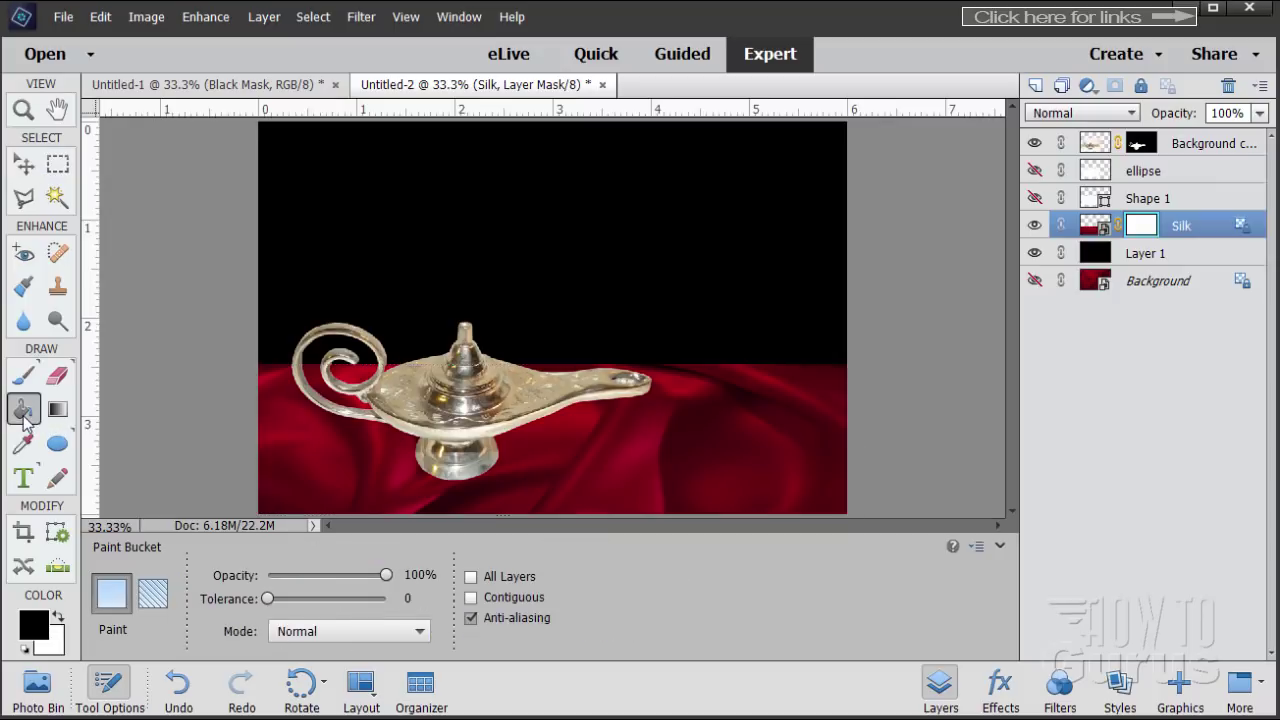
{"action": "left_click", "coordinate": [686, 296]}
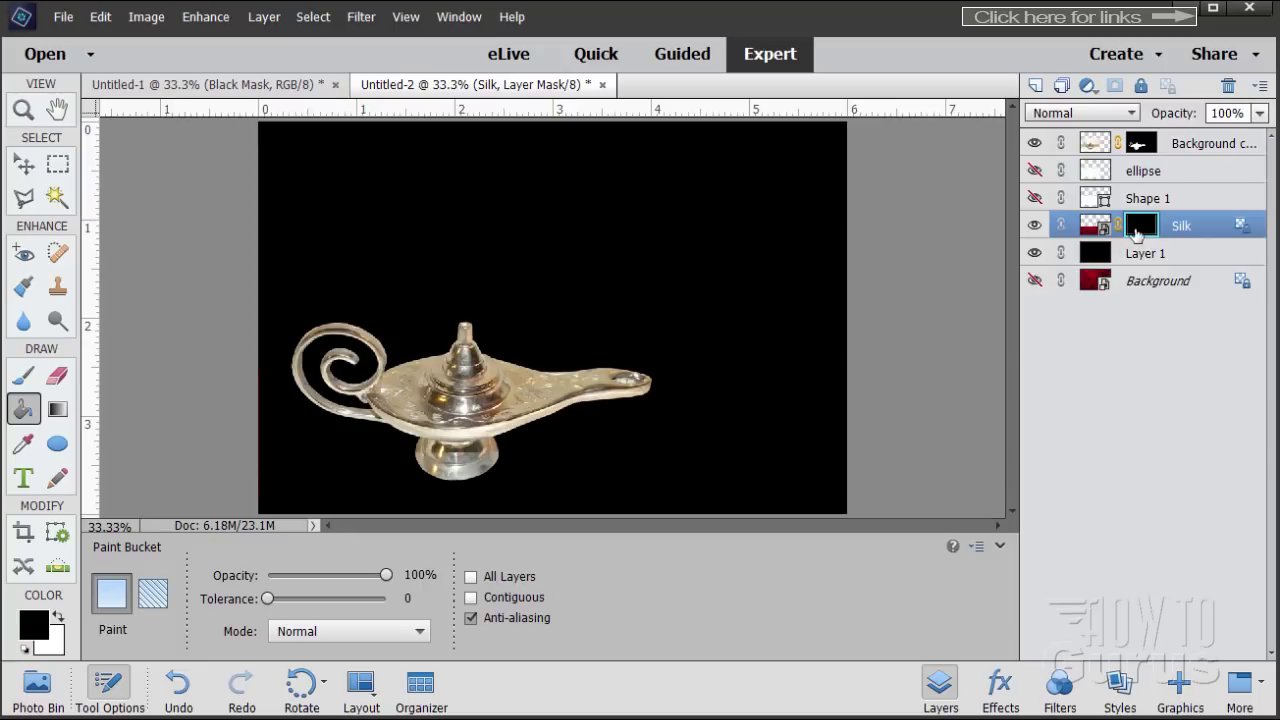
- Show the white ellipse glow layer again and make it the active layer
{"action": "left_click", "coordinate": [23, 164]}
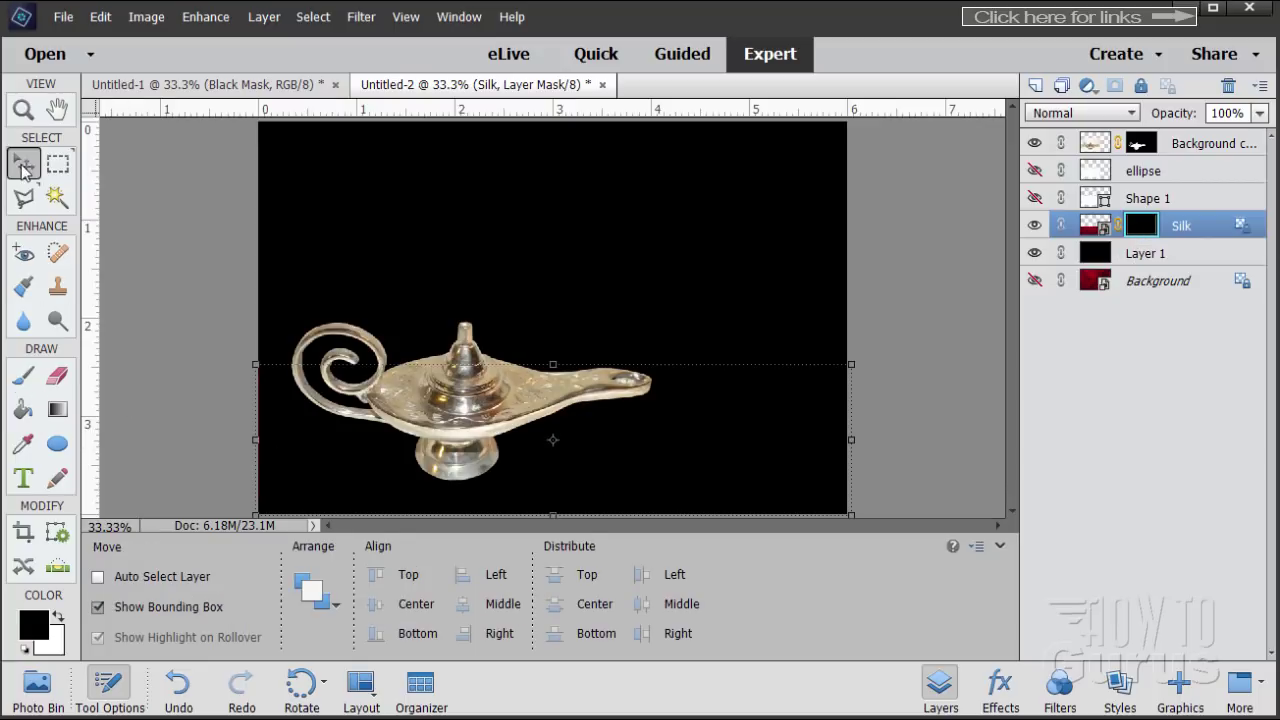
{"action": "left_click", "coordinate": [1036, 171]}
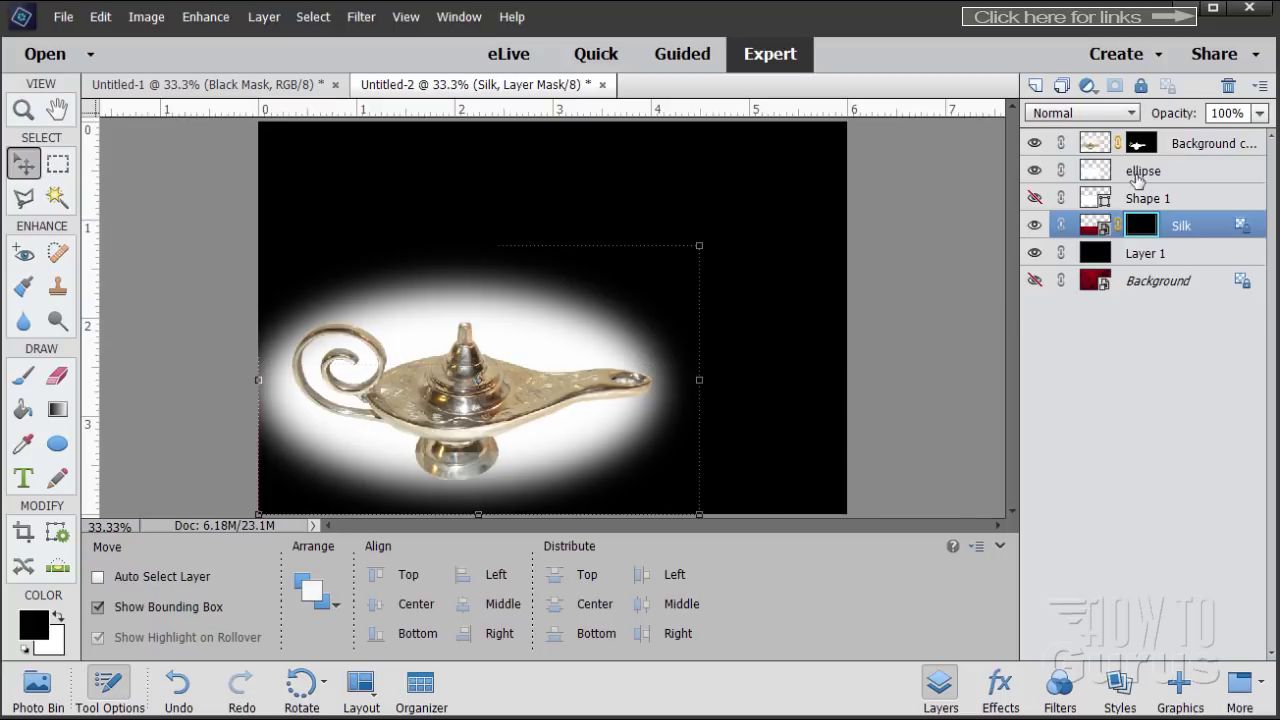
{"action": "left_click", "coordinate": [1124, 175]}
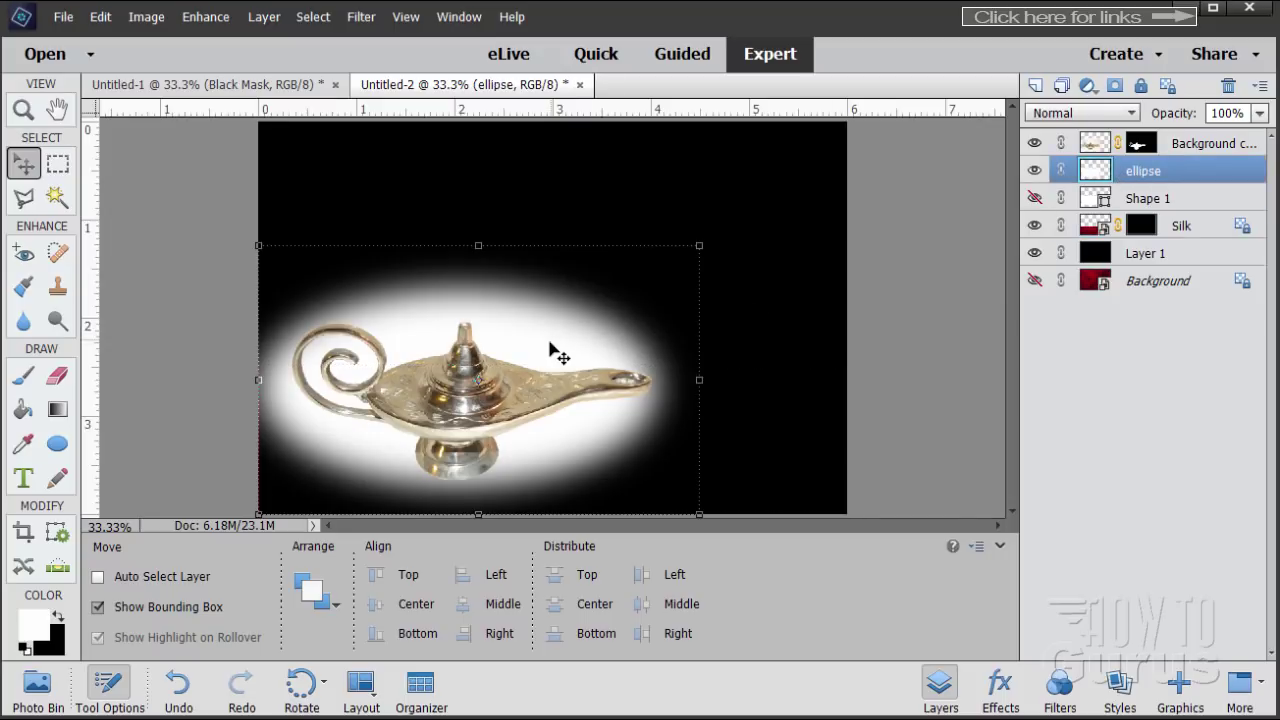
- Drag the white ellipse glow down beneath the lamp's base, then nudge it slightly up-left
{"action": "left_click_drag", "start_coordinate": [550, 343], "coordinate": [535, 430]}
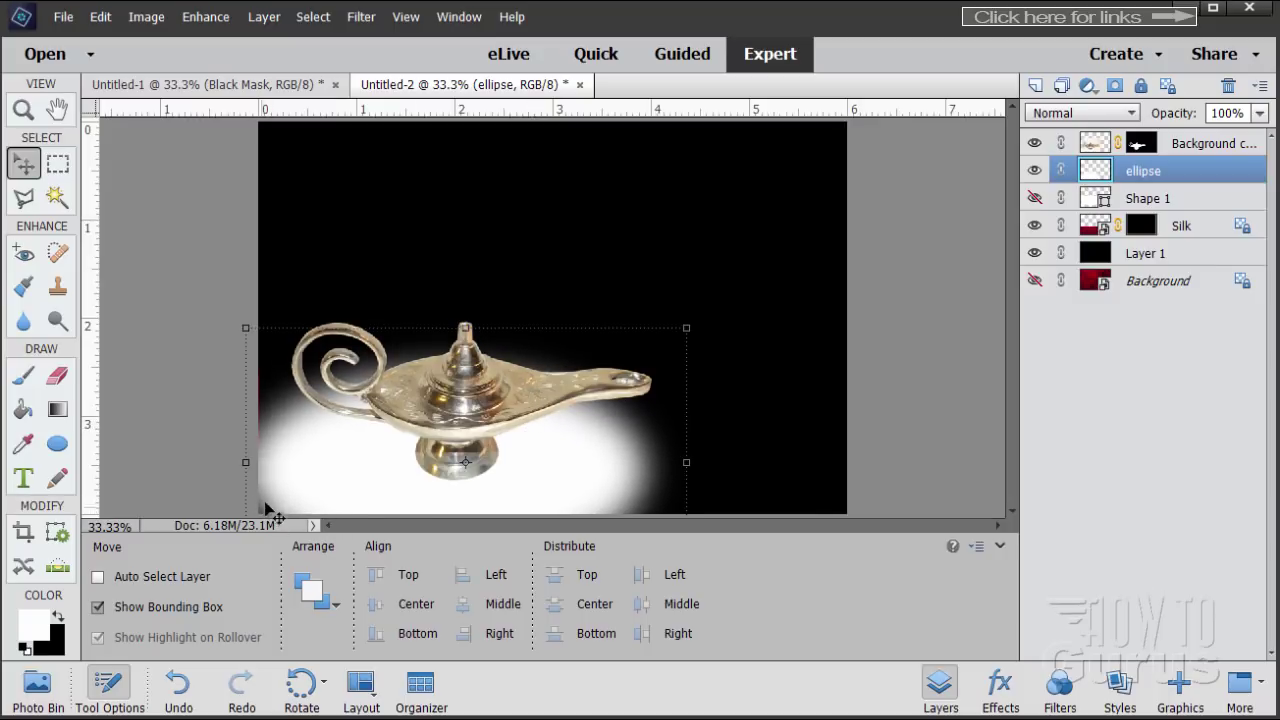
{"action": "left_click_drag", "start_coordinate": [536, 486], "coordinate": [538, 481]}
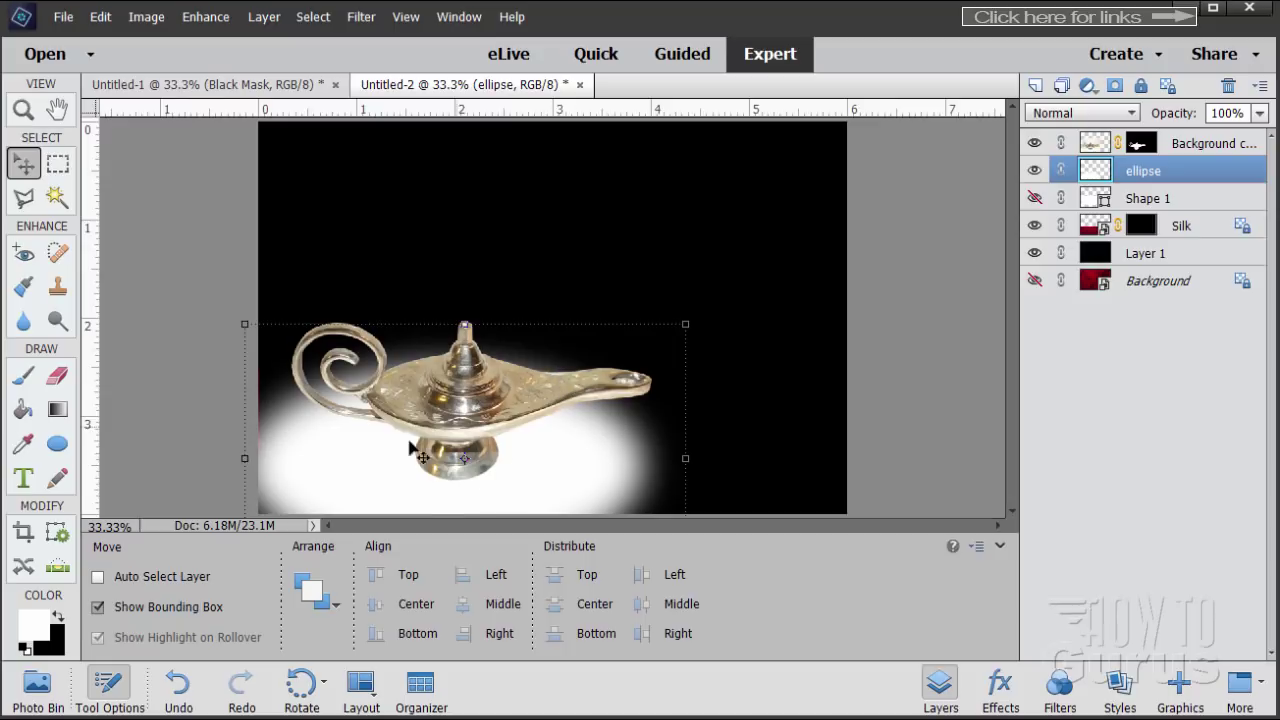
{"action": "mouse_move", "coordinate": [549, 480]}
{"action": "left_mouse_down"}
{"action": "mouse_move", "coordinate": [557, 491]}
{"action": "mouse_move", "coordinate": [551, 449]}
{"action": "mouse_move", "coordinate": [560, 477]}
{"action": "mouse_move", "coordinate": [528, 466]}
{"action": "left_mouse_up"}
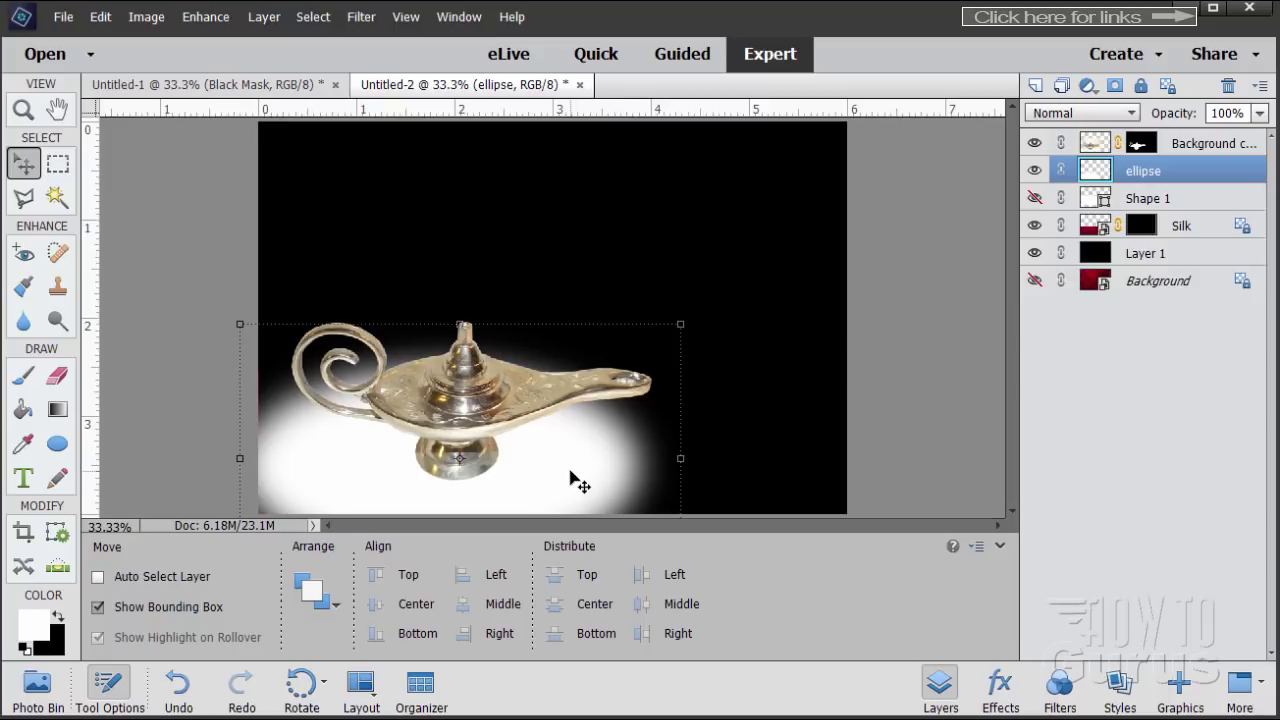
- Copy the whole white ellipse layer, deselect, and hide the ellipse layer
{"action": "left_click", "coordinate": [312, 17]}
{"action": "left_click", "coordinate": [315, 38]}
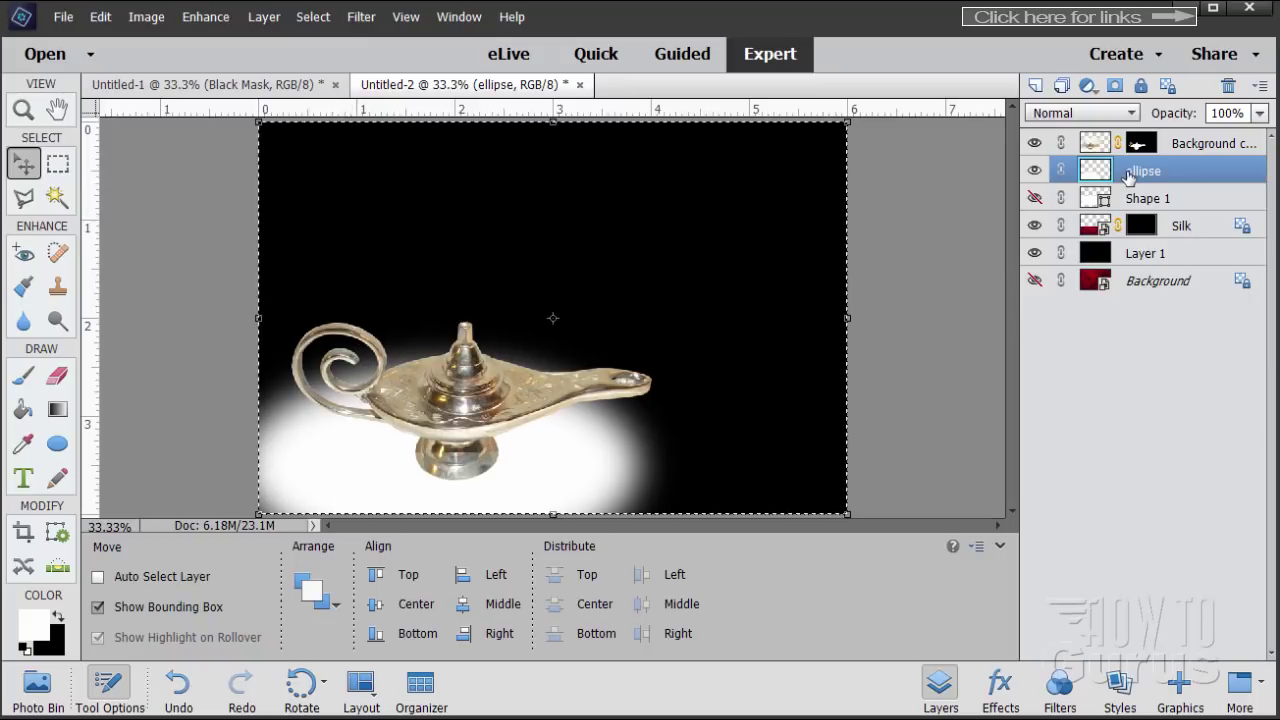
{"action": "left_click", "coordinate": [97, 18]}
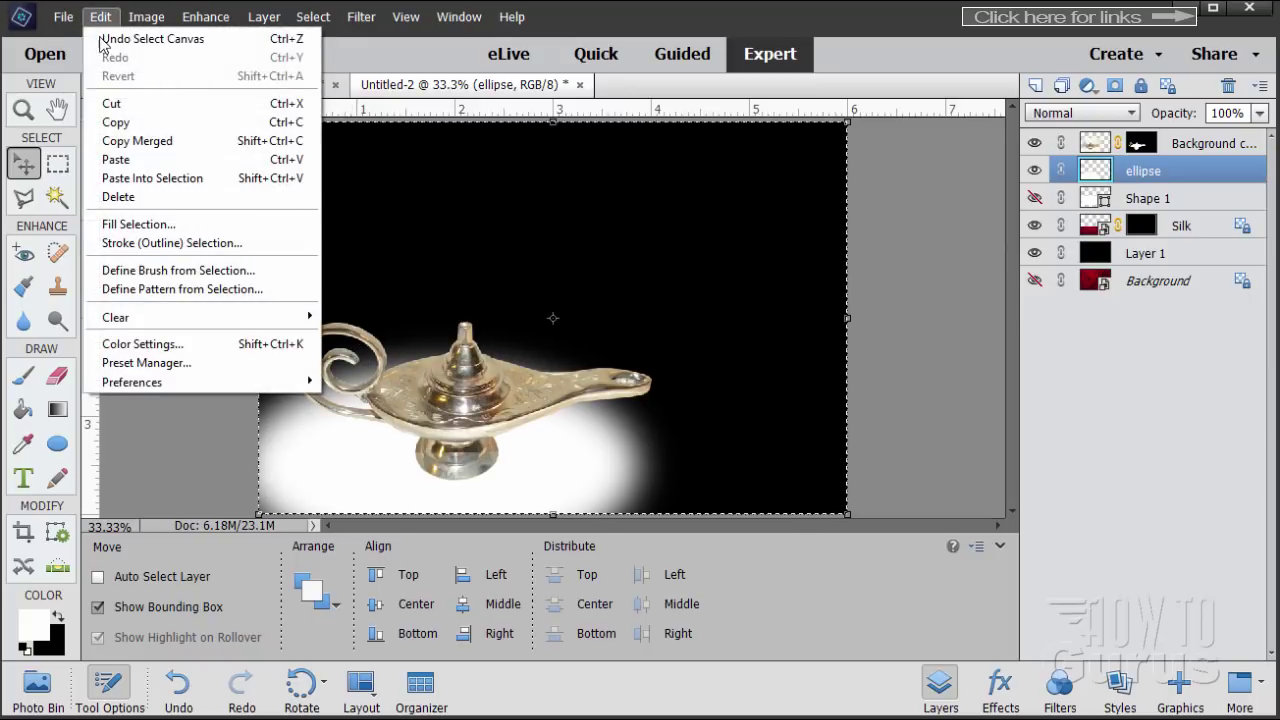
{"action": "left_click", "coordinate": [124, 121]}
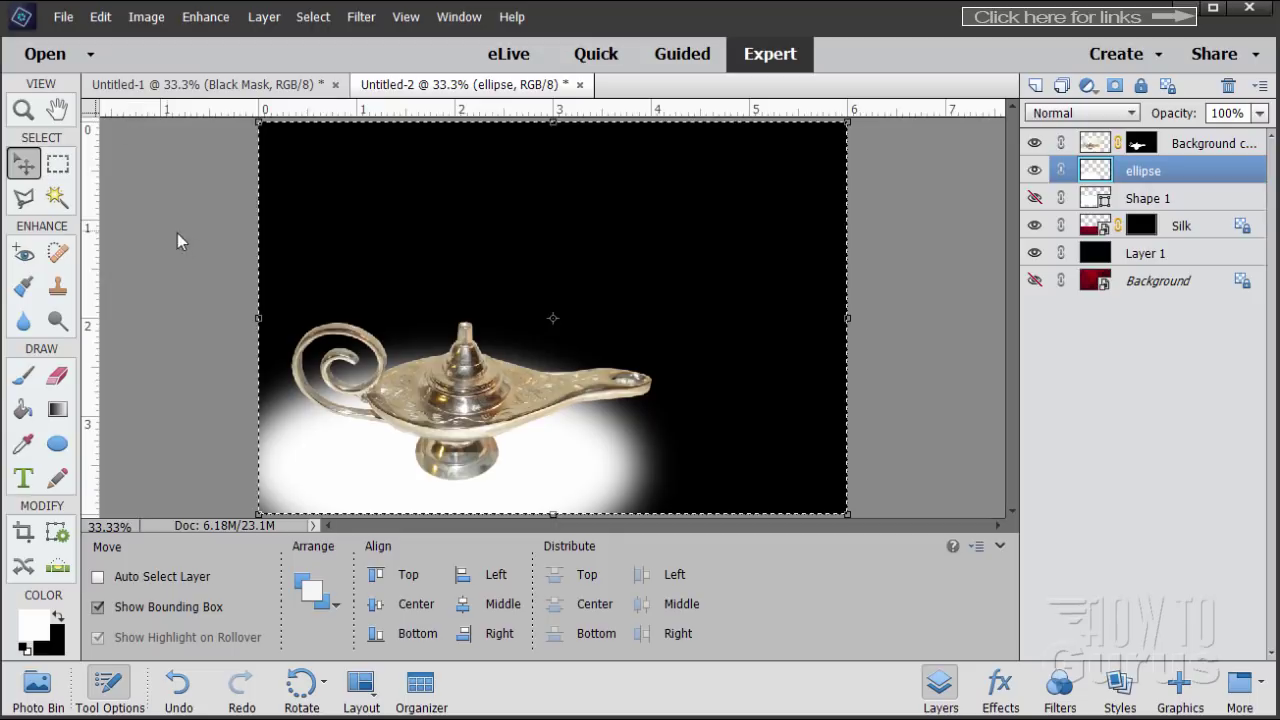
{"action": "left_click", "coordinate": [312, 17]}
{"action": "left_click", "coordinate": [326, 57]}
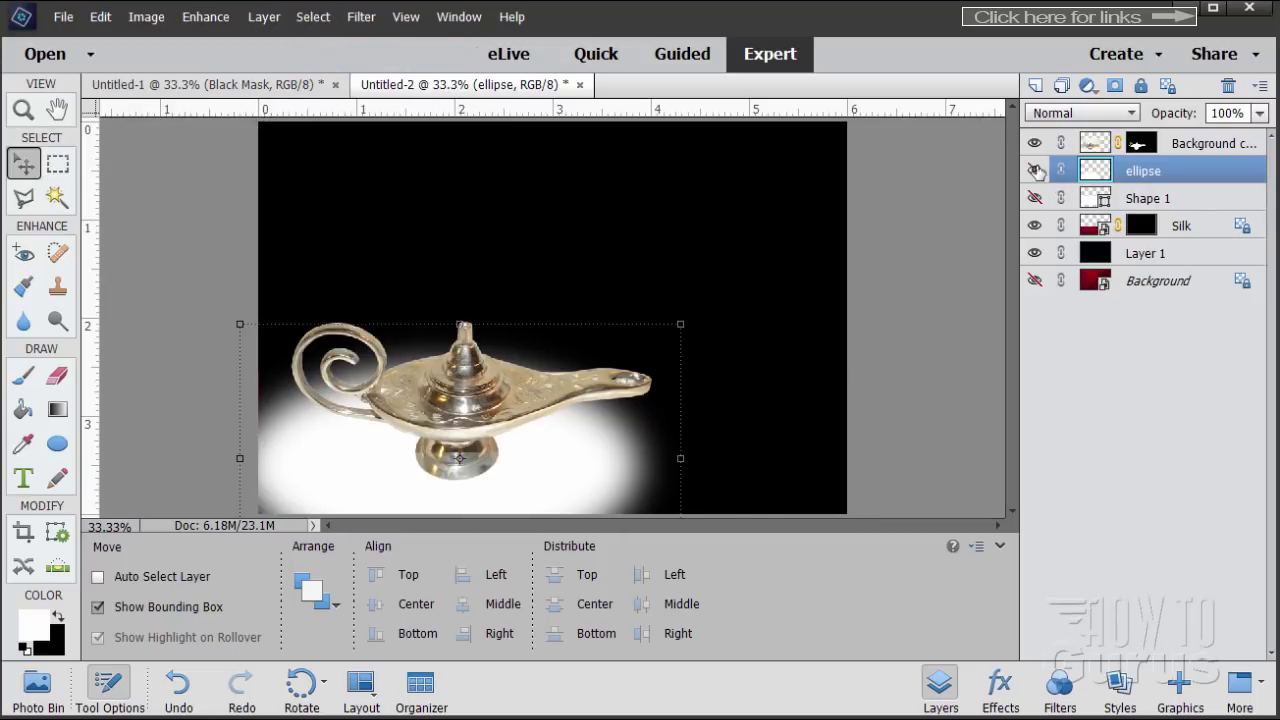
{"action": "left_click", "coordinate": [1036, 171]}
- Target the Silk layer mask and Alt-click it to view the mask alone
{"action": "left_click", "coordinate": [1145, 228]}
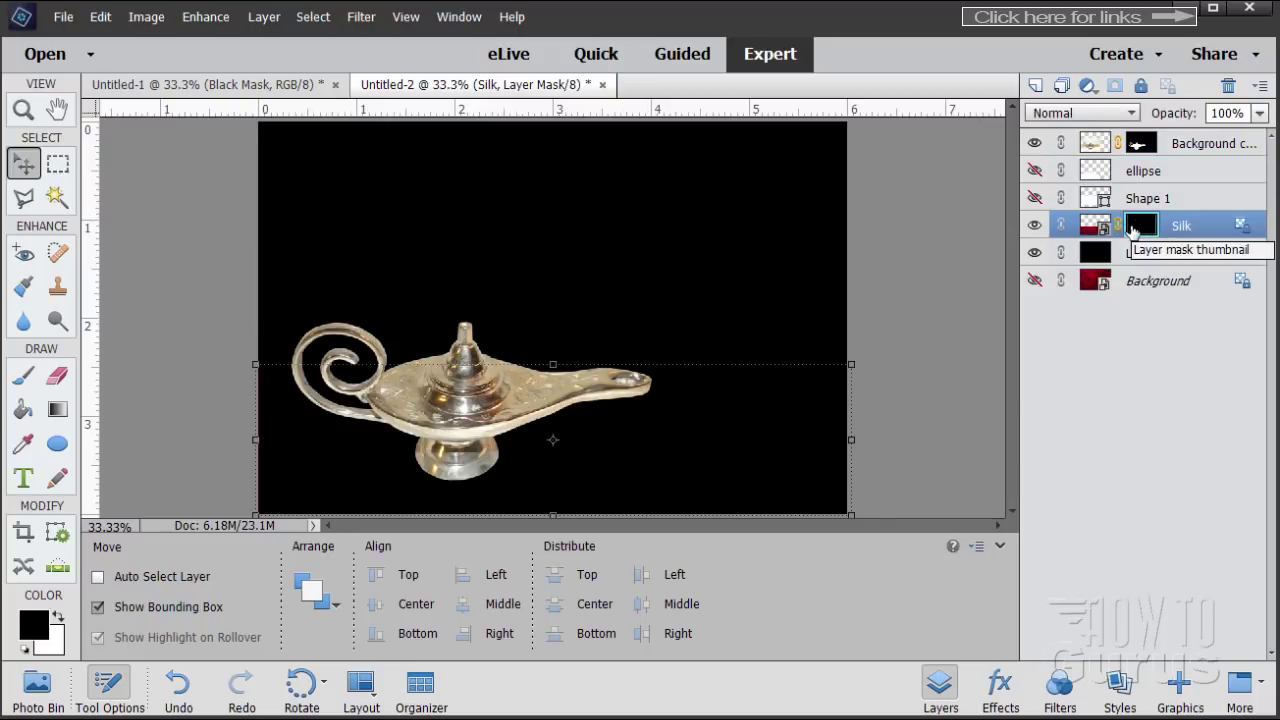
{"action": "left_click", "coordinate": [1236, 228]}
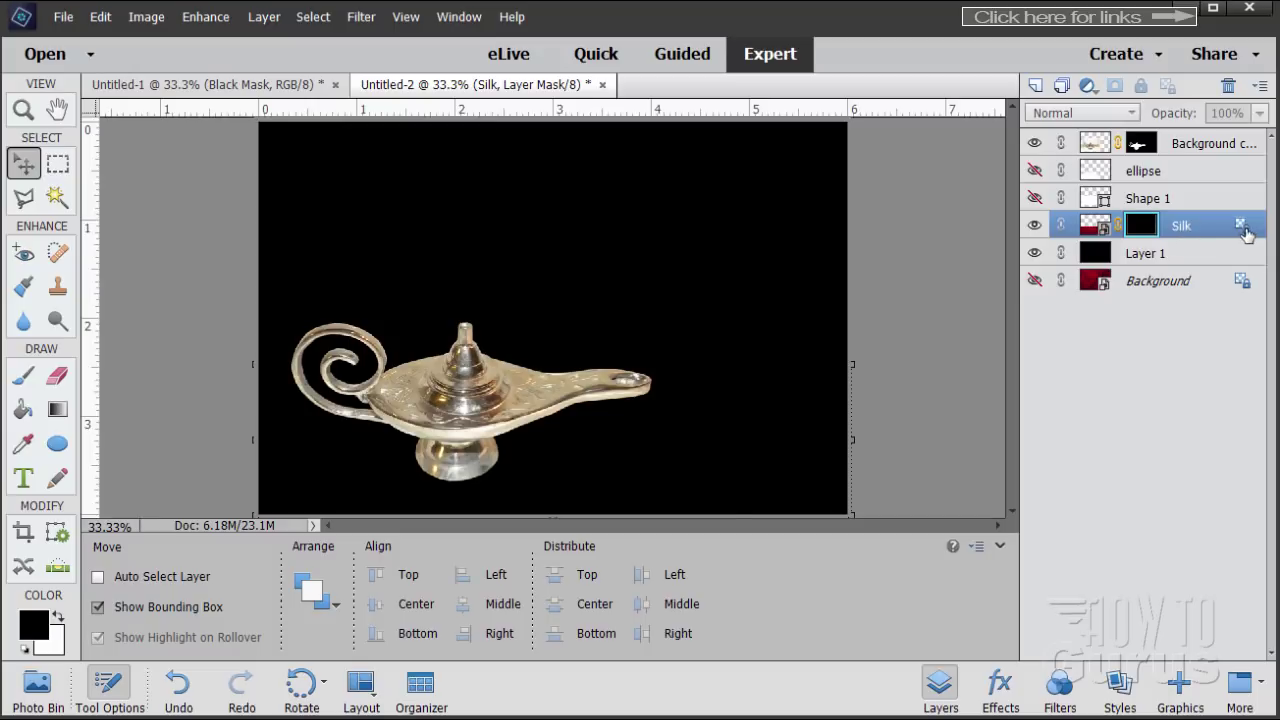
{"action": "left_click", "coordinate": [1246, 233]}
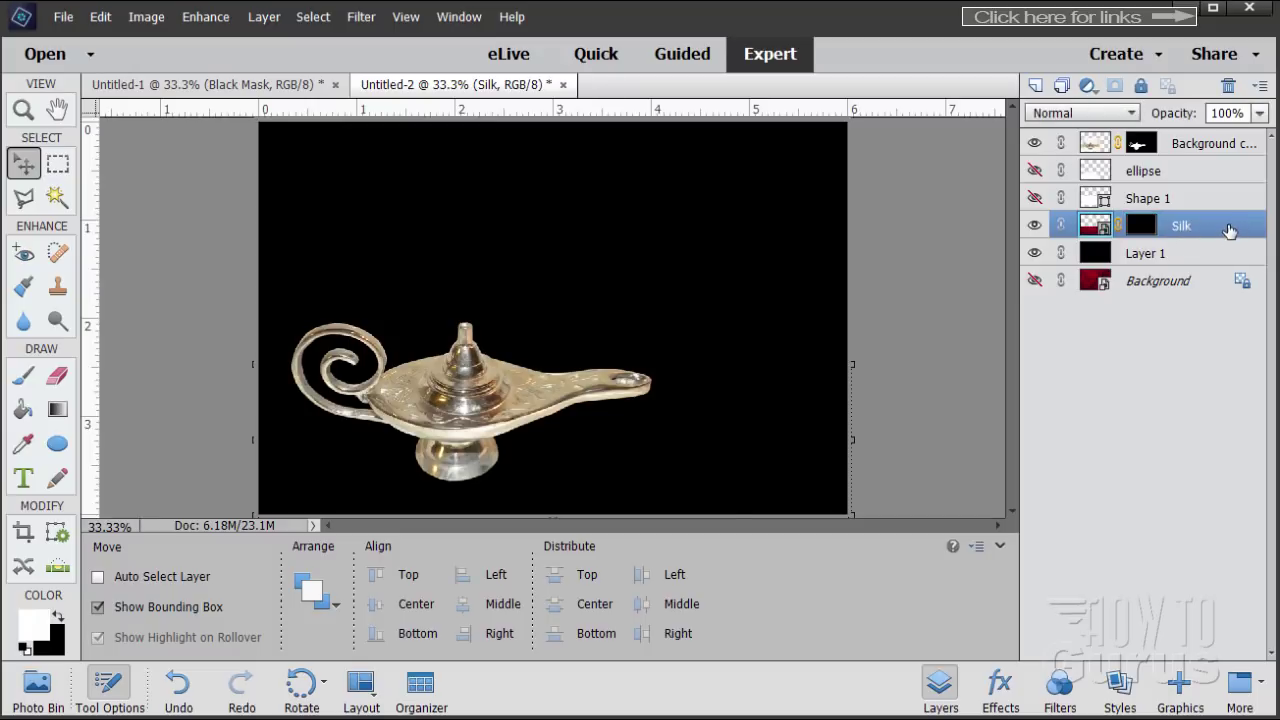
{"action": "left_click", "coordinate": [1143, 227]}
{"action": "key", "text": "alt"}
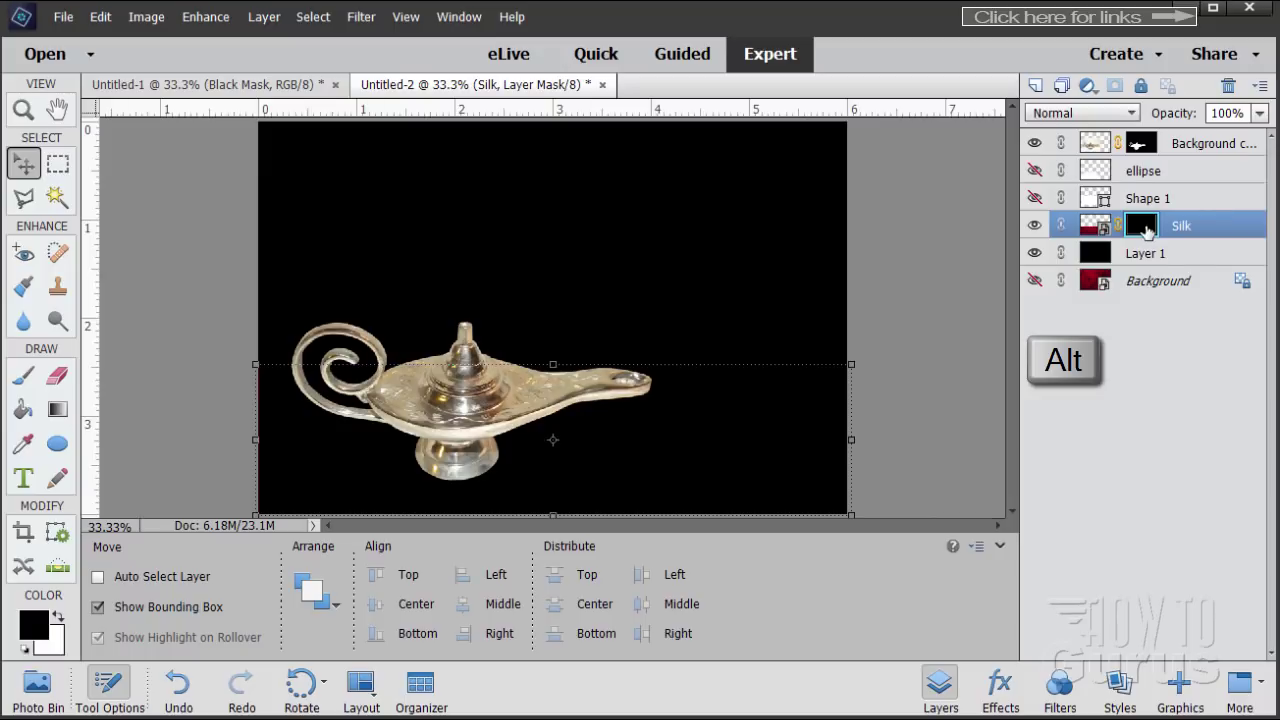
{"action": "left_click", "coordinate": [1141, 230], "text": "alt"}
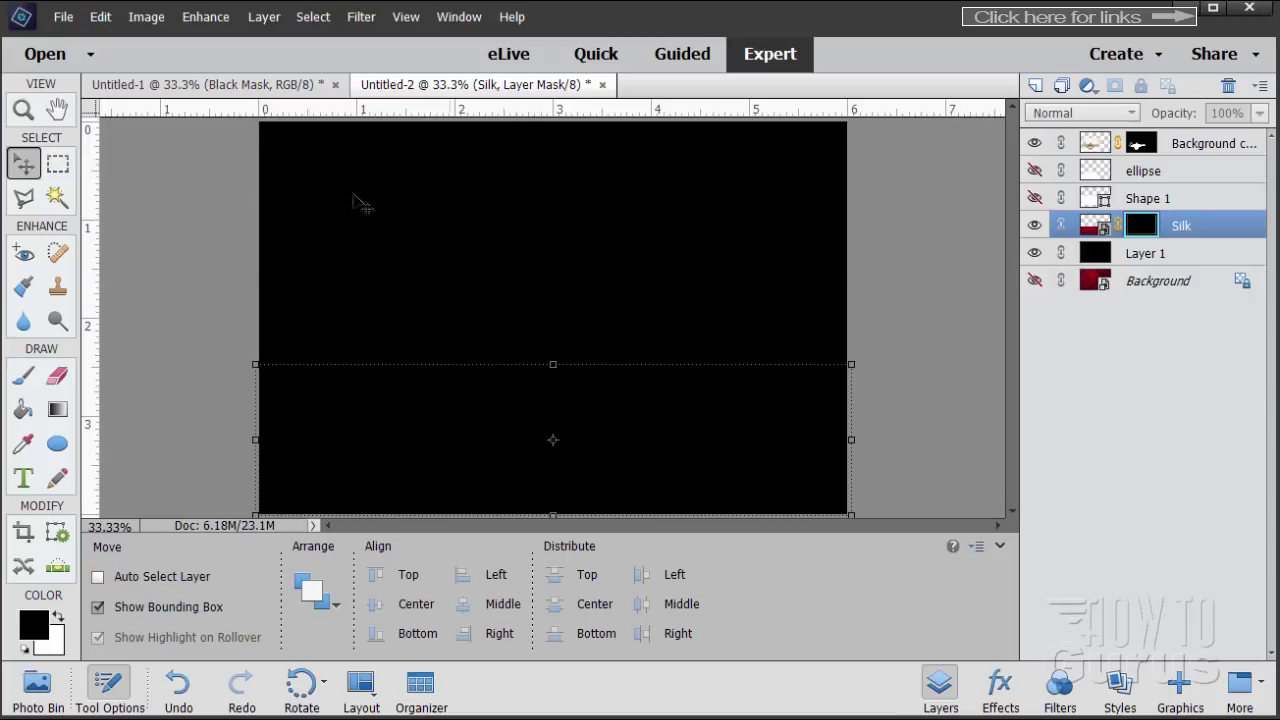
- Paste the ellipse into the Silk mask, move it down-left under the lamp, and deselect
{"action": "left_click", "coordinate": [102, 17]}
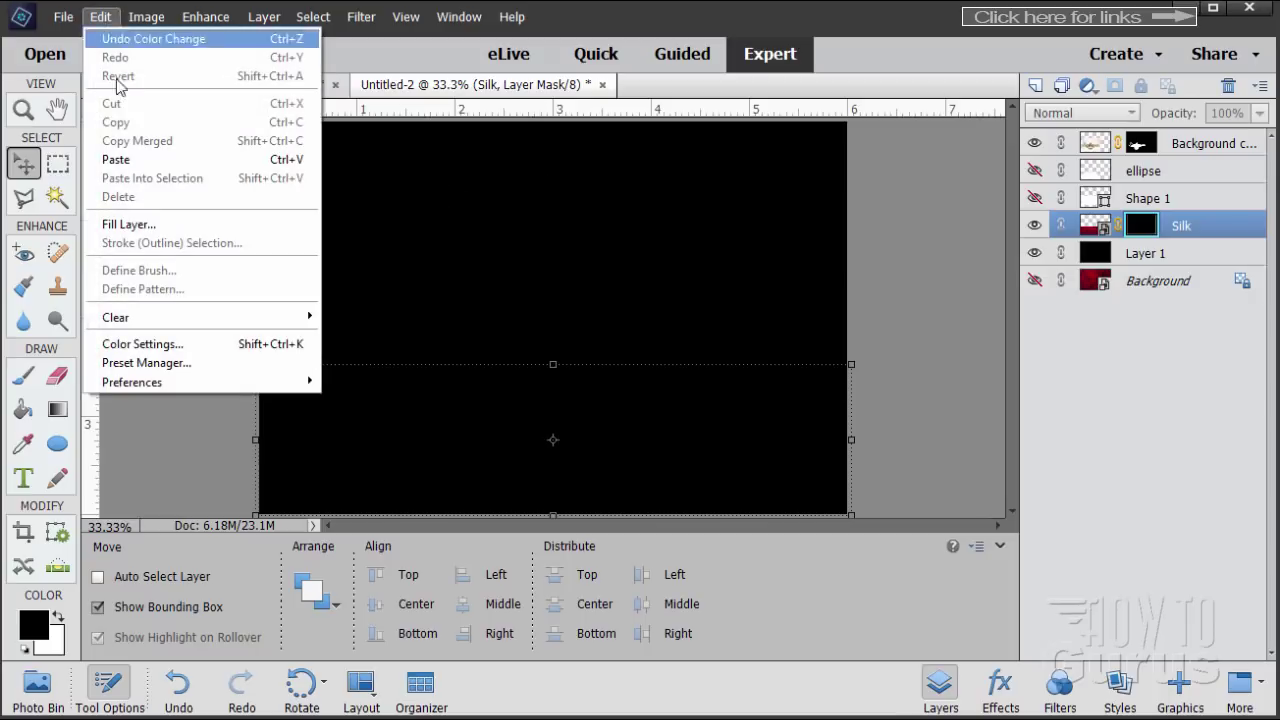
{"action": "left_click", "coordinate": [130, 157]}
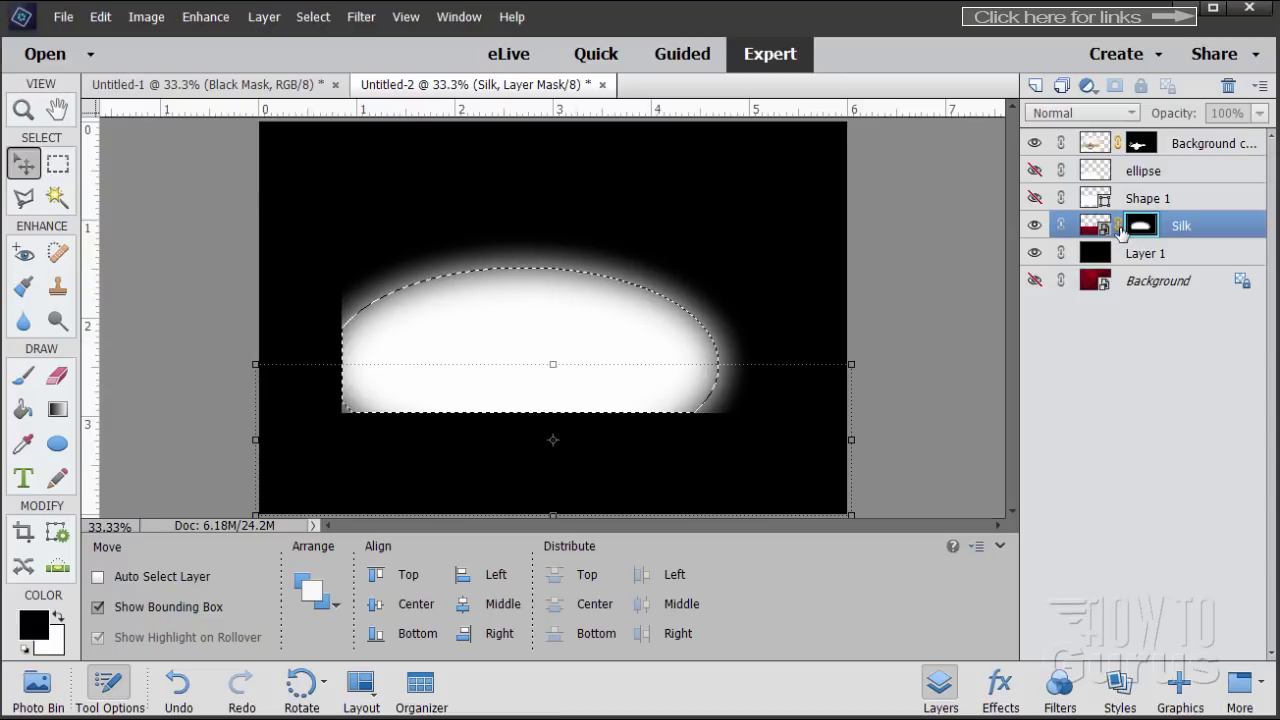
{"action": "left_click_drag", "start_coordinate": [508, 323], "coordinate": [425, 422]}
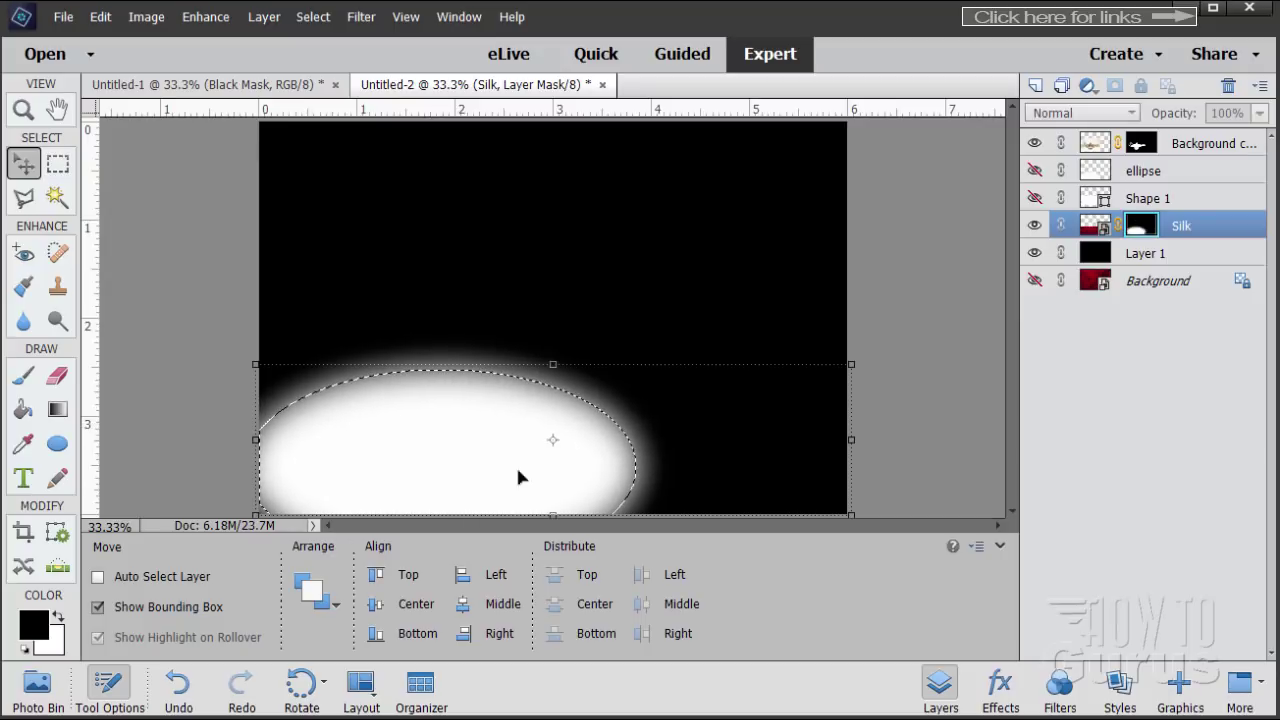
{"action": "left_click", "coordinate": [313, 17]}
{"action": "left_click", "coordinate": [329, 57]}
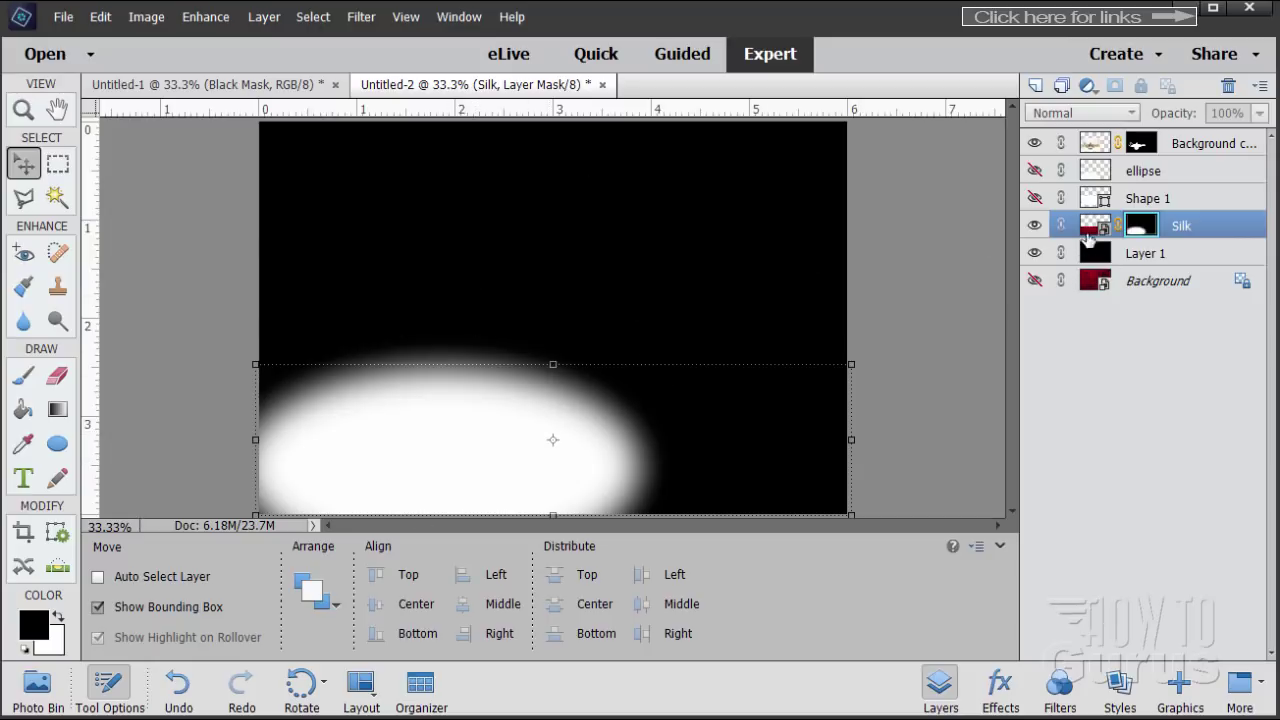
{"action": "left_click", "coordinate": [1090, 232]}
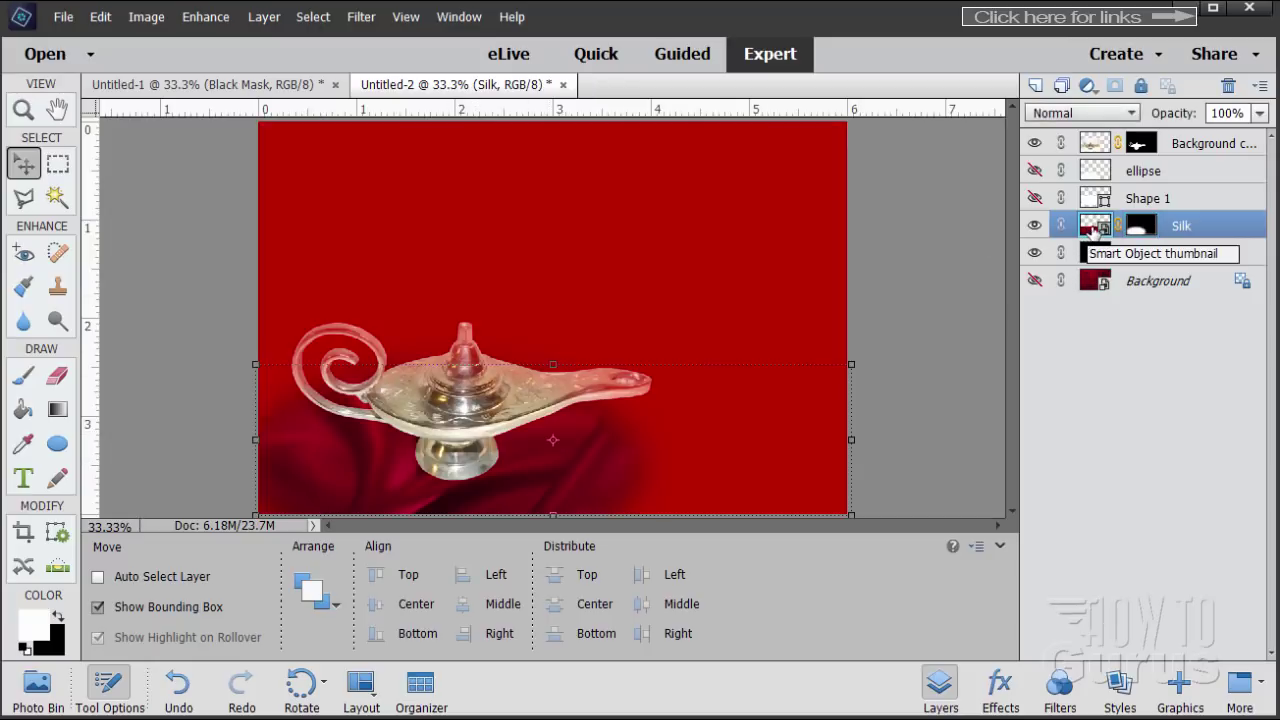
- Select Layer 1 and switch to the Untitled-1 smoke document
{"action": "left_click", "coordinate": [1088, 256]}
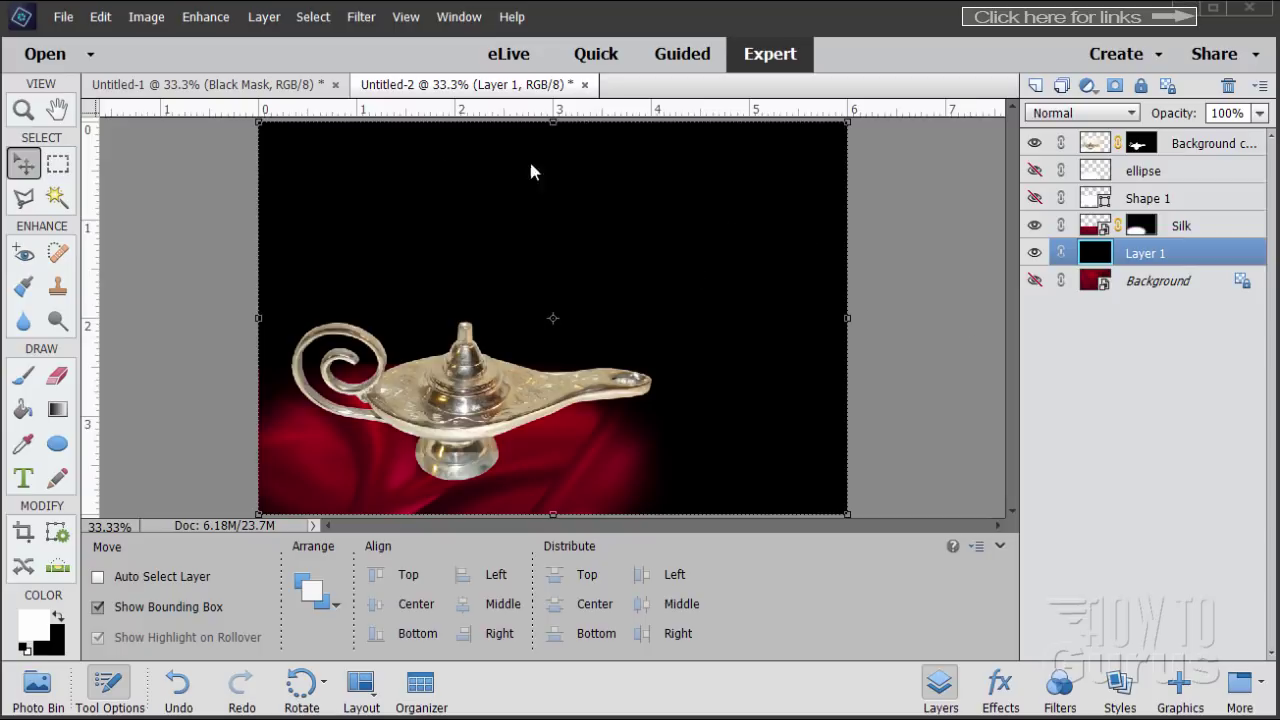
{"action": "left_click", "coordinate": [235, 93]}
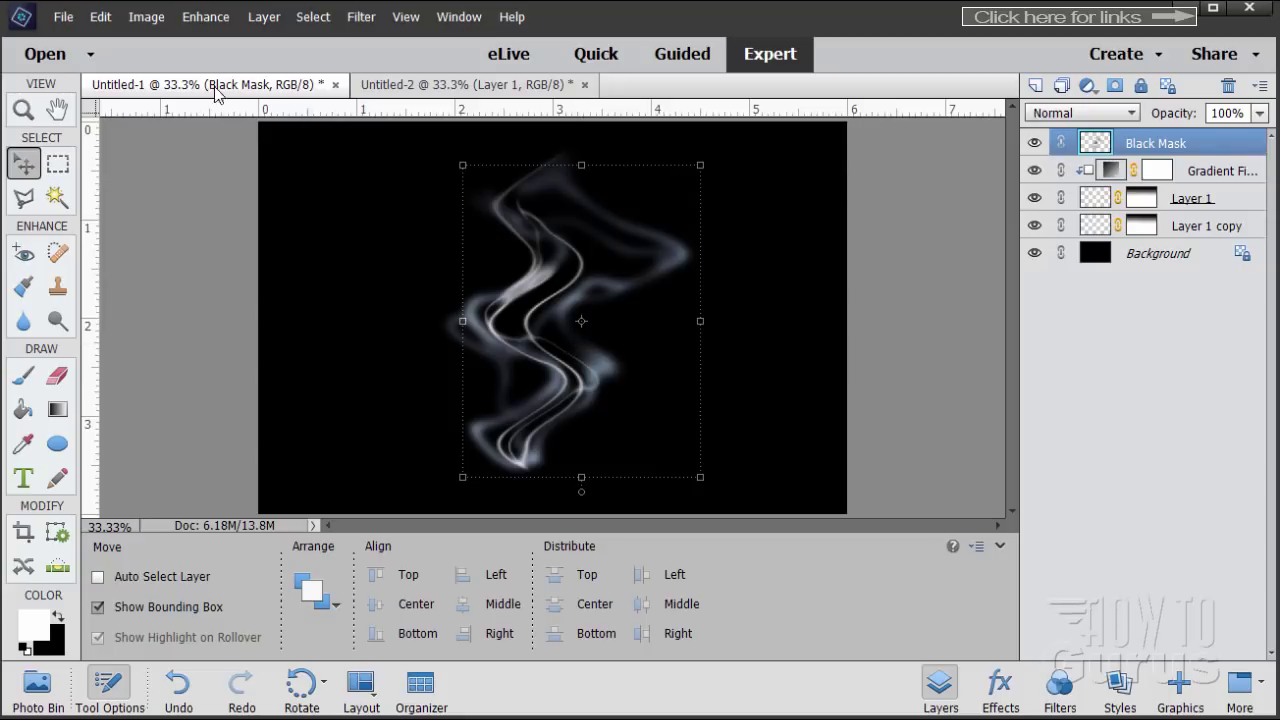
- Float the Untitled-1 window and Shift-select the four smoke layers, undoing an accidental grouping
{"action": "left_click_drag", "start_coordinate": [215, 90], "coordinate": [350, 270]}
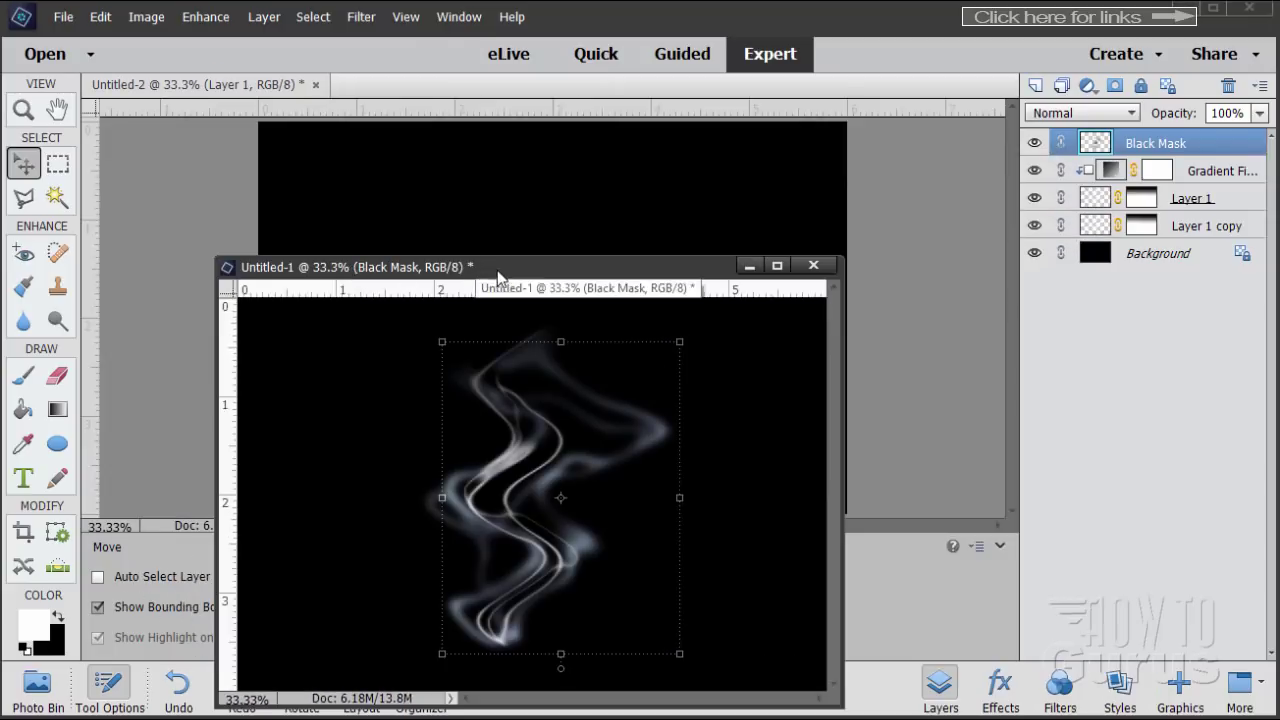
{"action": "left_click_drag", "start_coordinate": [466, 270], "coordinate": [846, 290]}
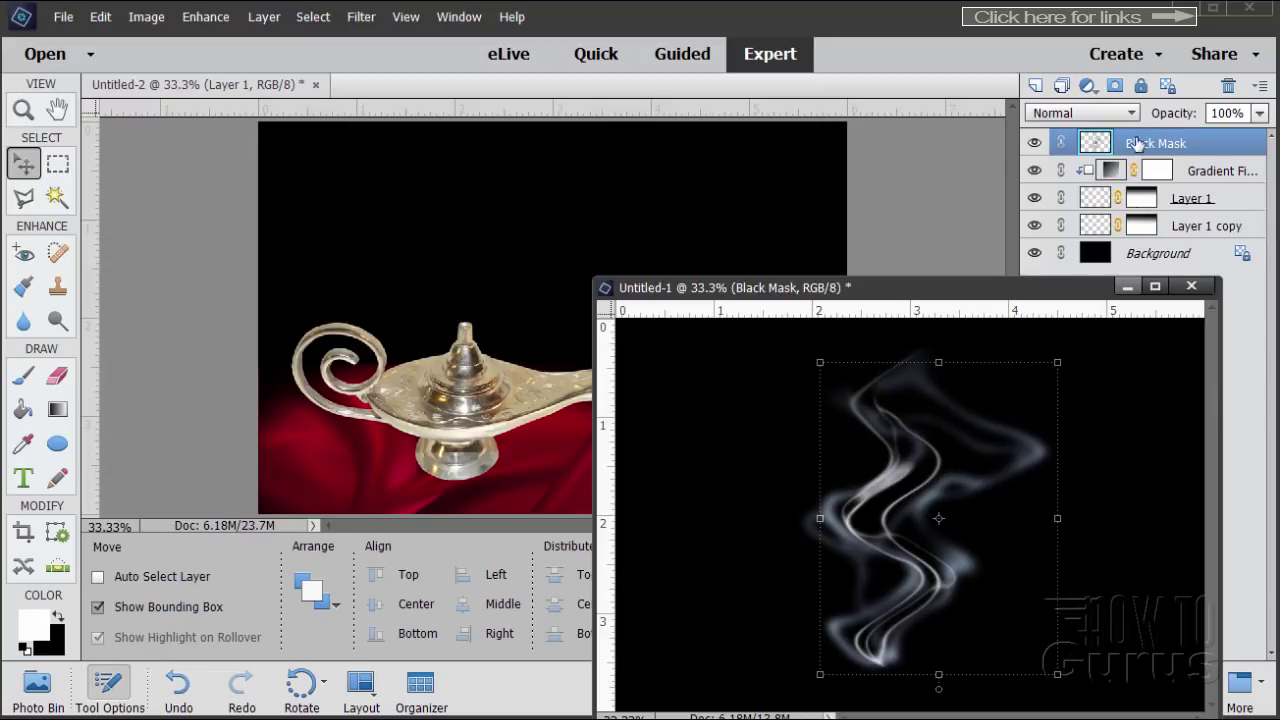
{"action": "key", "text": "shift"}
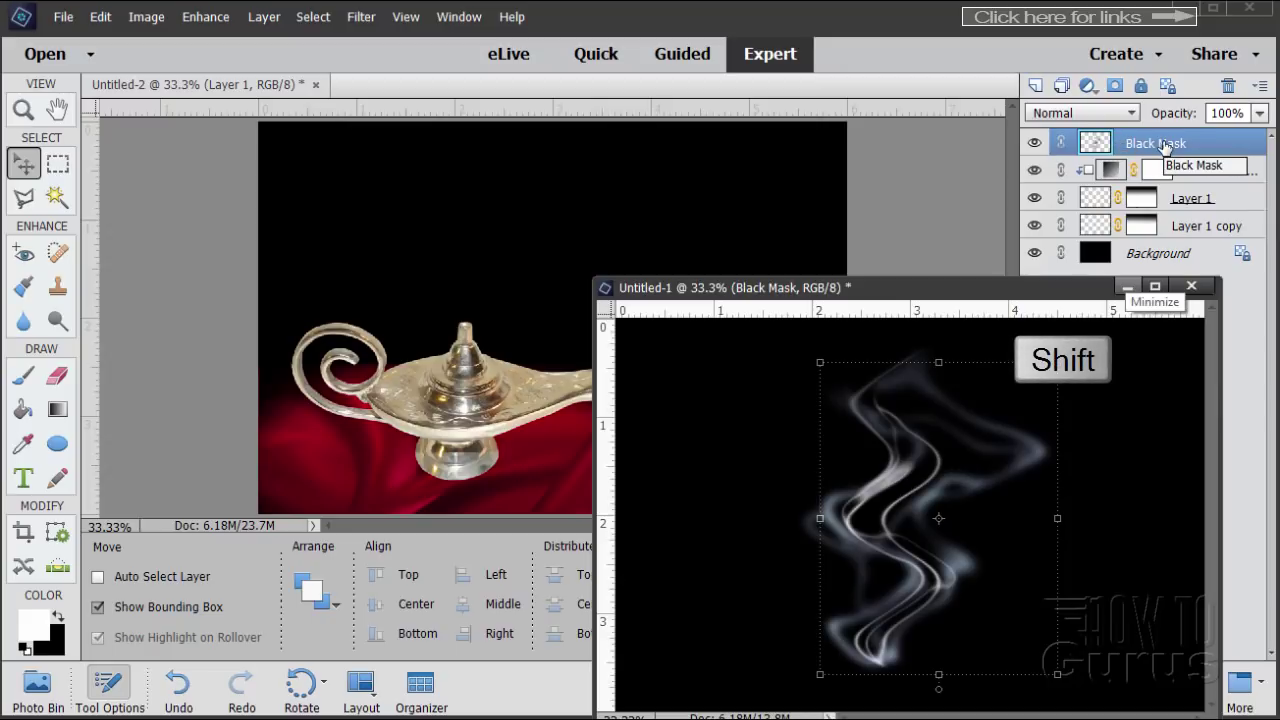
{"action": "left_click", "coordinate": [1185, 227], "text": "shift"}
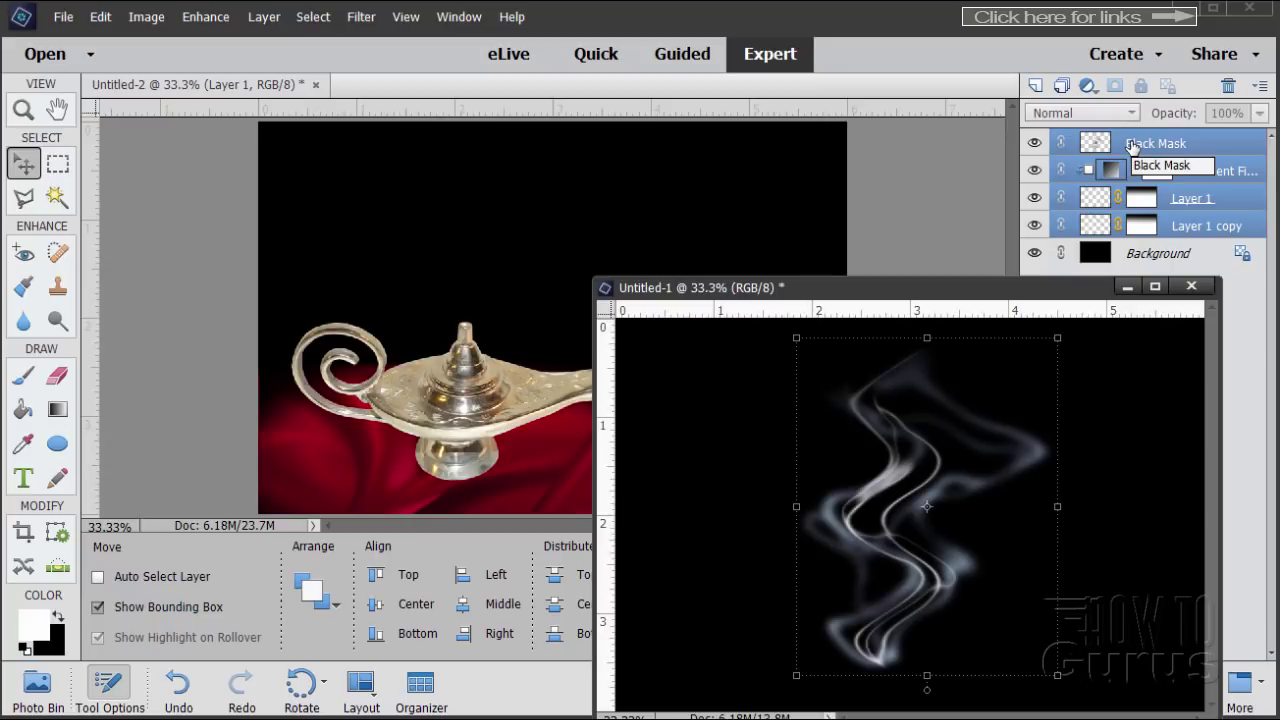
{"action": "left_click", "coordinate": [1060, 87]}
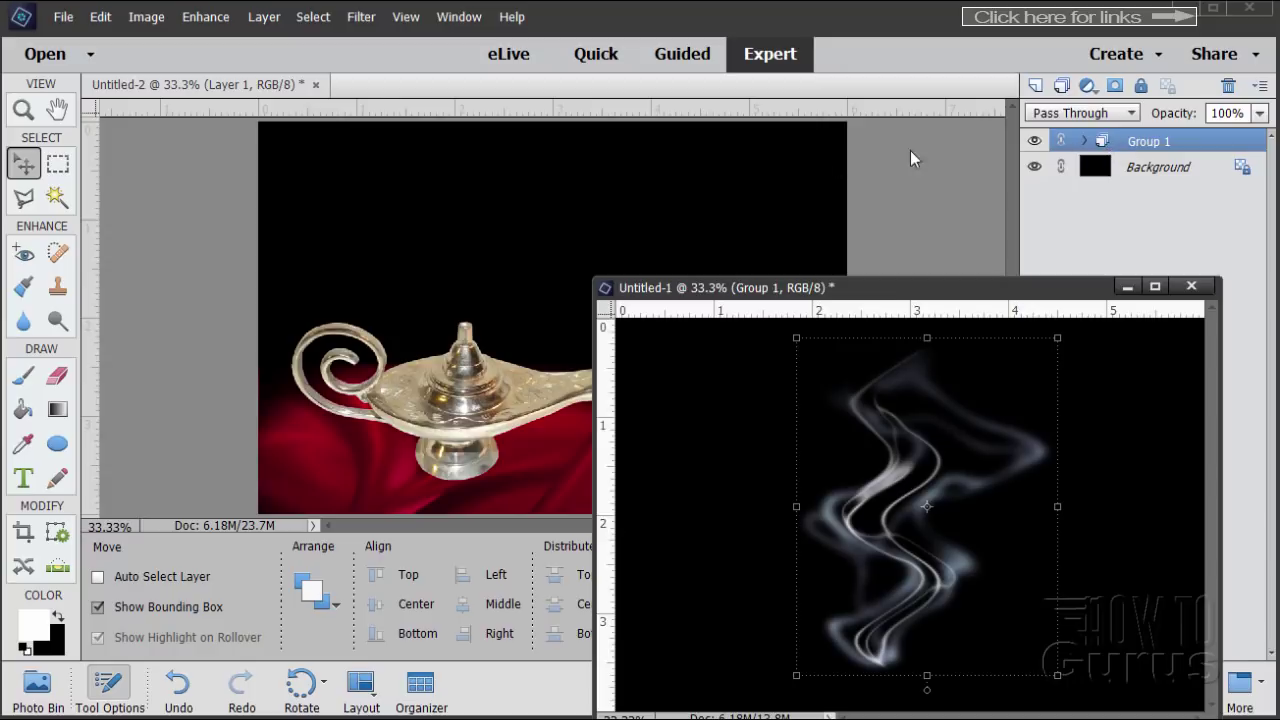
{"action": "left_click", "coordinate": [101, 17]}
{"action": "left_click", "coordinate": [109, 42]}
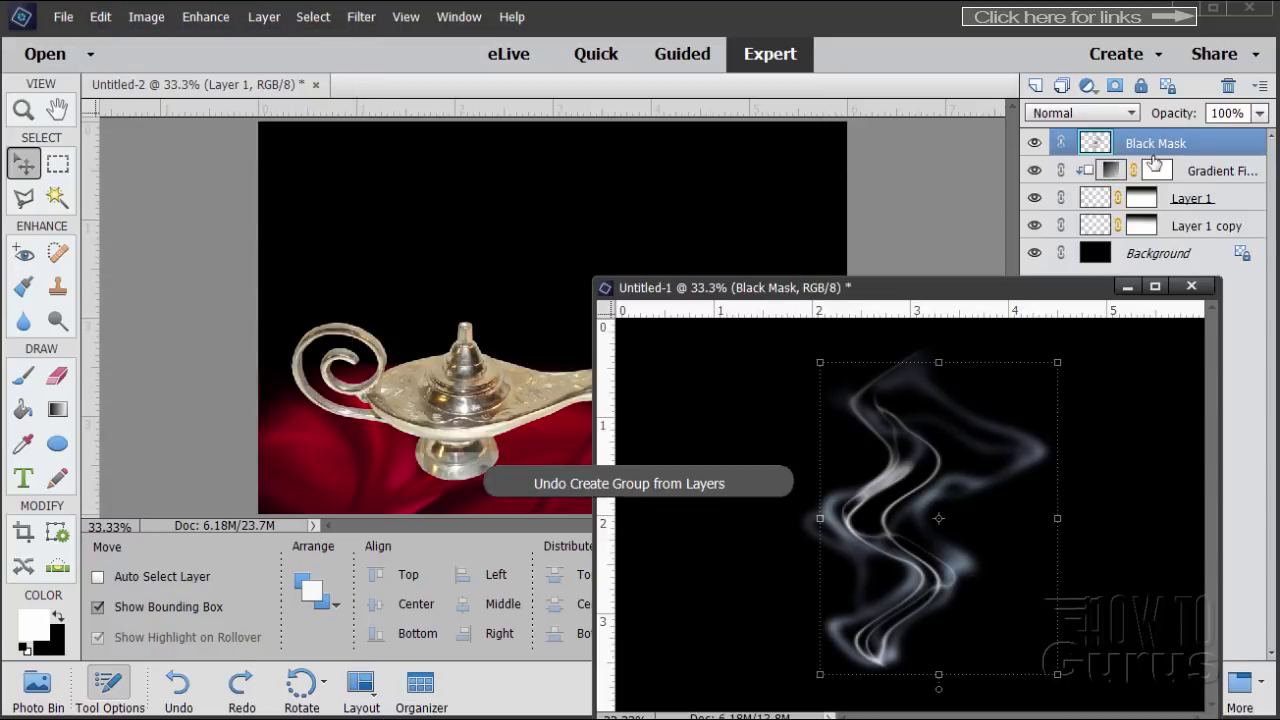
- Drag the smoke layers into the Untitled-2 lamp document and close Untitled-1 without saving
{"action": "left_click", "coordinate": [1180, 225], "text": "shift"}
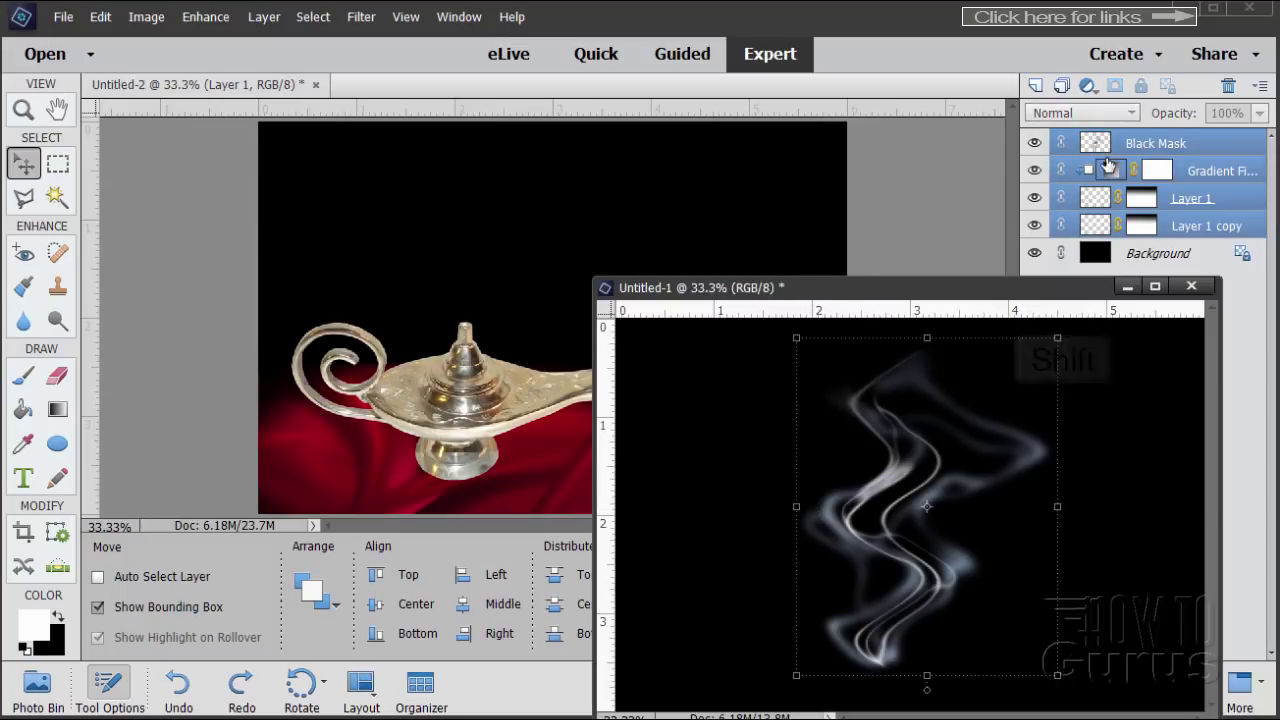
{"action": "left_click_drag", "start_coordinate": [1133, 147], "coordinate": [580, 214]}
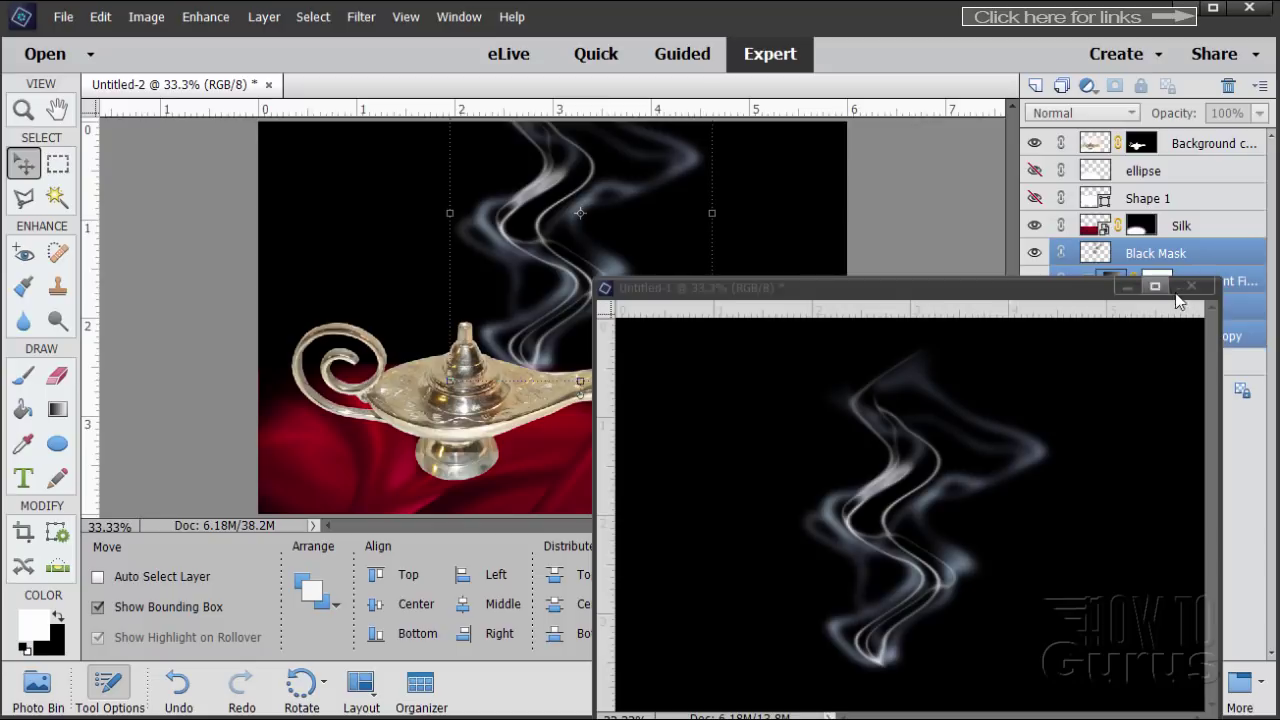
{"action": "left_click_drag", "start_coordinate": [1120, 285], "coordinate": [990, 262]}
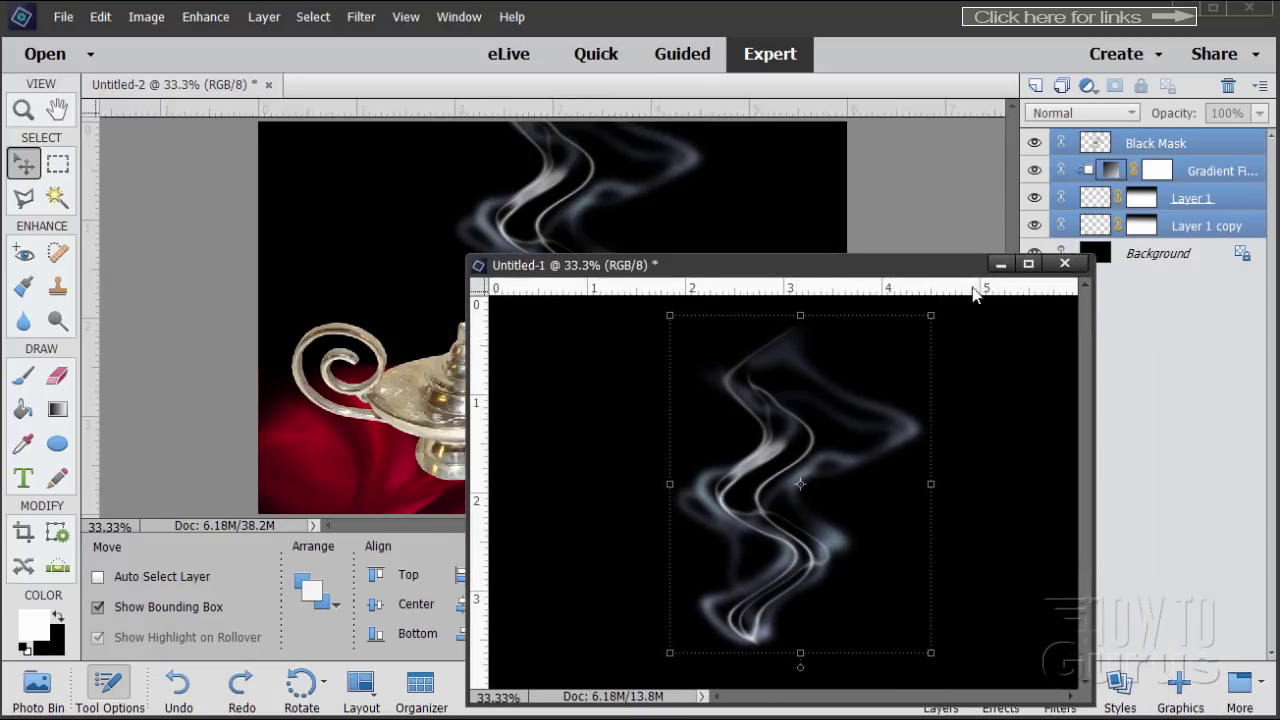
{"action": "left_click", "coordinate": [1065, 265]}
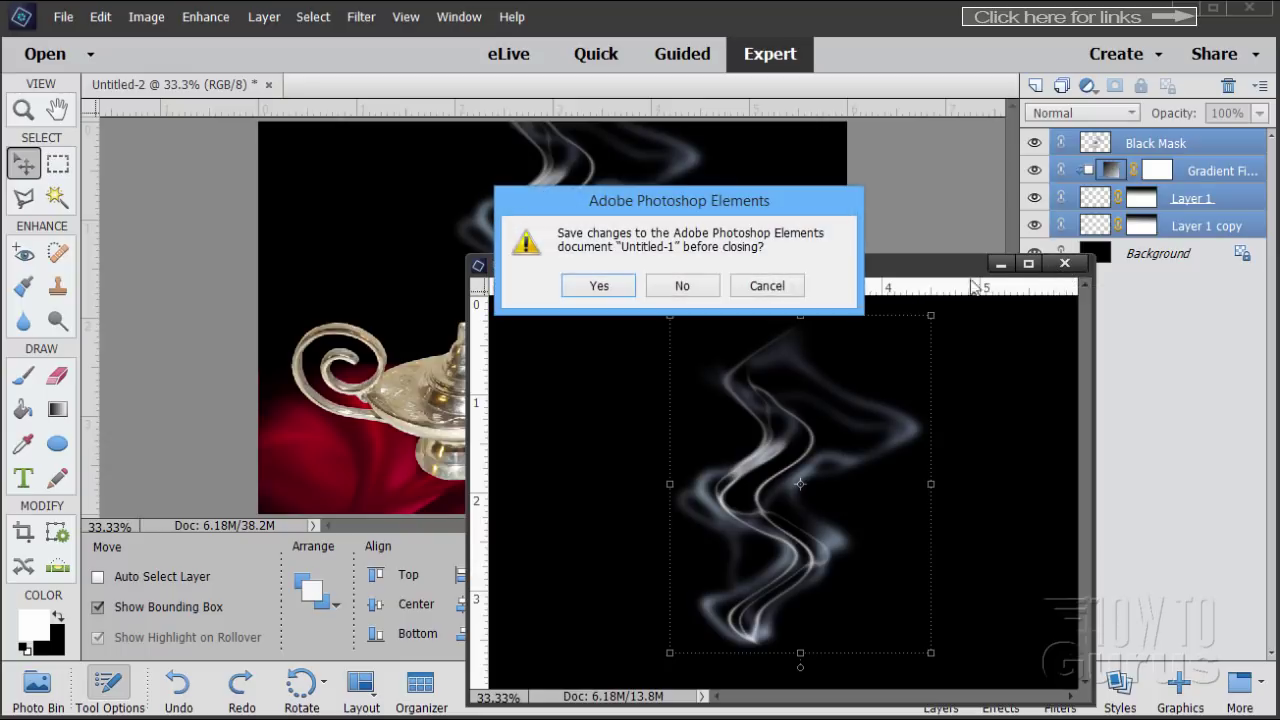
{"action": "left_click", "coordinate": [684, 287]}
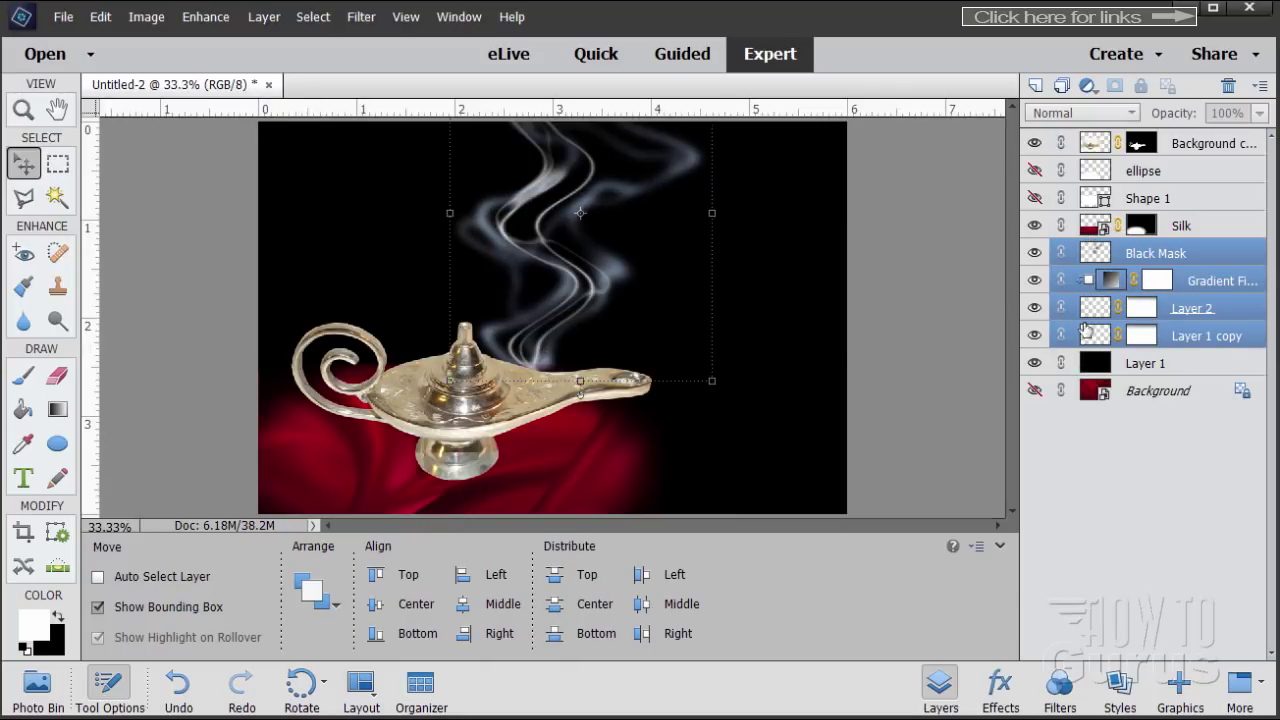
- Move the smoke layers to the top of the stack, shift them right to the spout, and start a transform
{"action": "left_click_drag", "start_coordinate": [1199, 256], "coordinate": [1190, 138]}
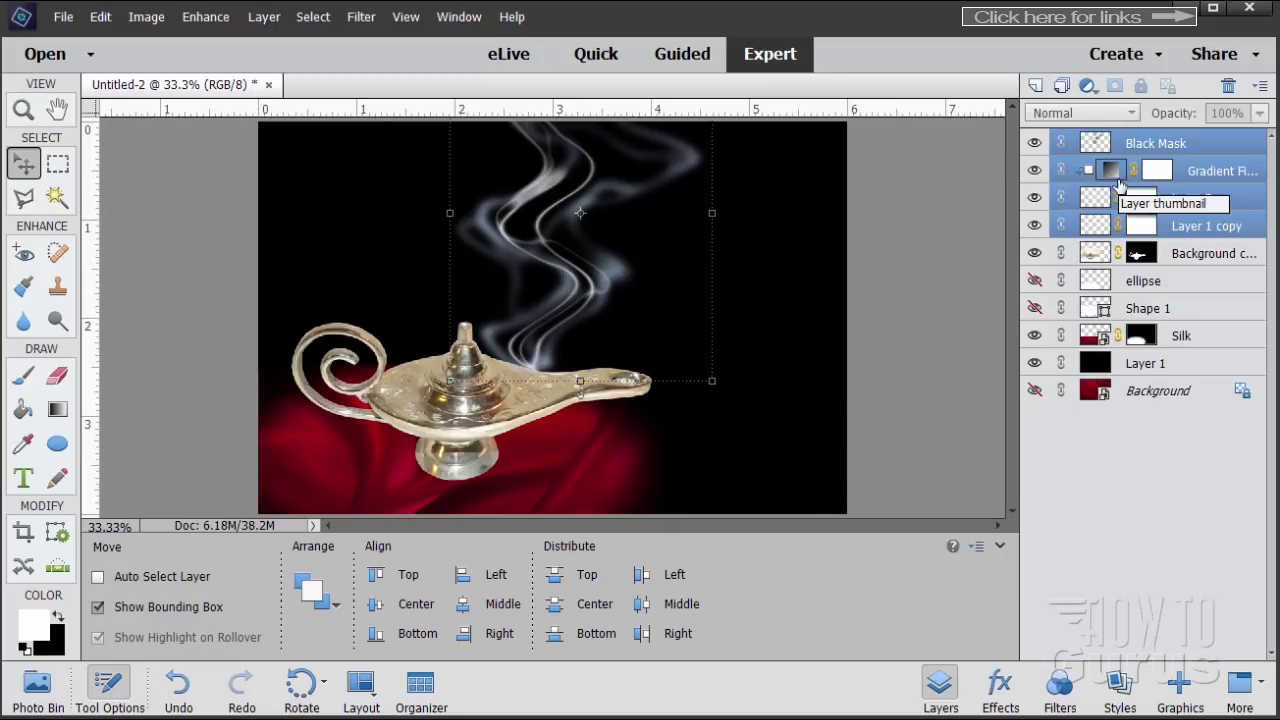
{"action": "left_click_drag", "start_coordinate": [571, 299], "coordinate": [645, 303]}
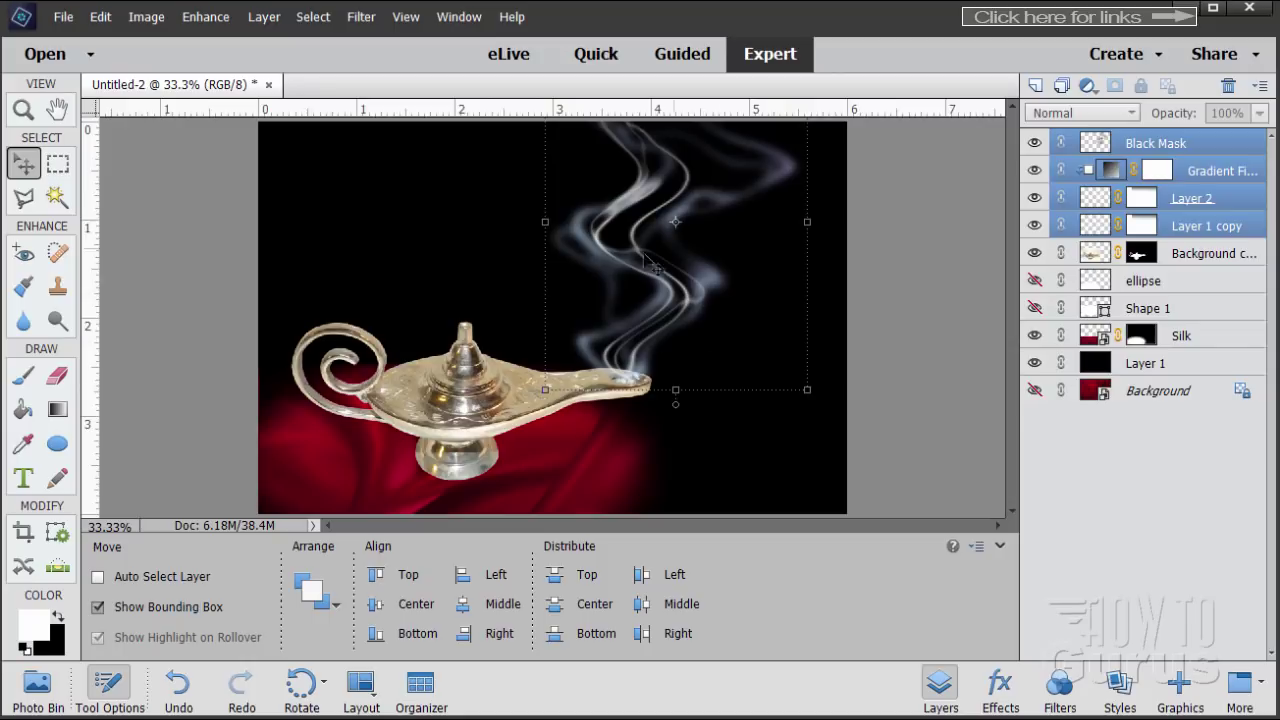
{"action": "left_click", "coordinate": [811, 395]}
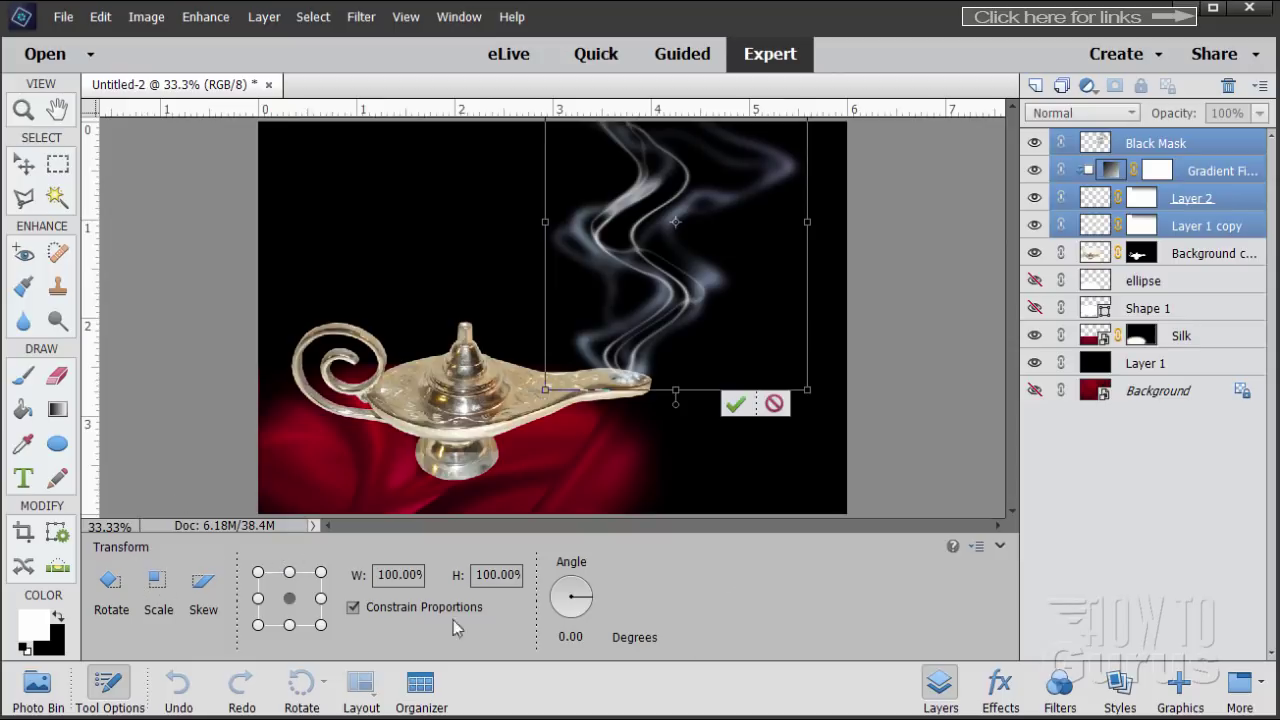
- Rotate the smoke 30° and move it down-right onto the lamp's spout
{"action": "left_click", "coordinate": [570, 637]}
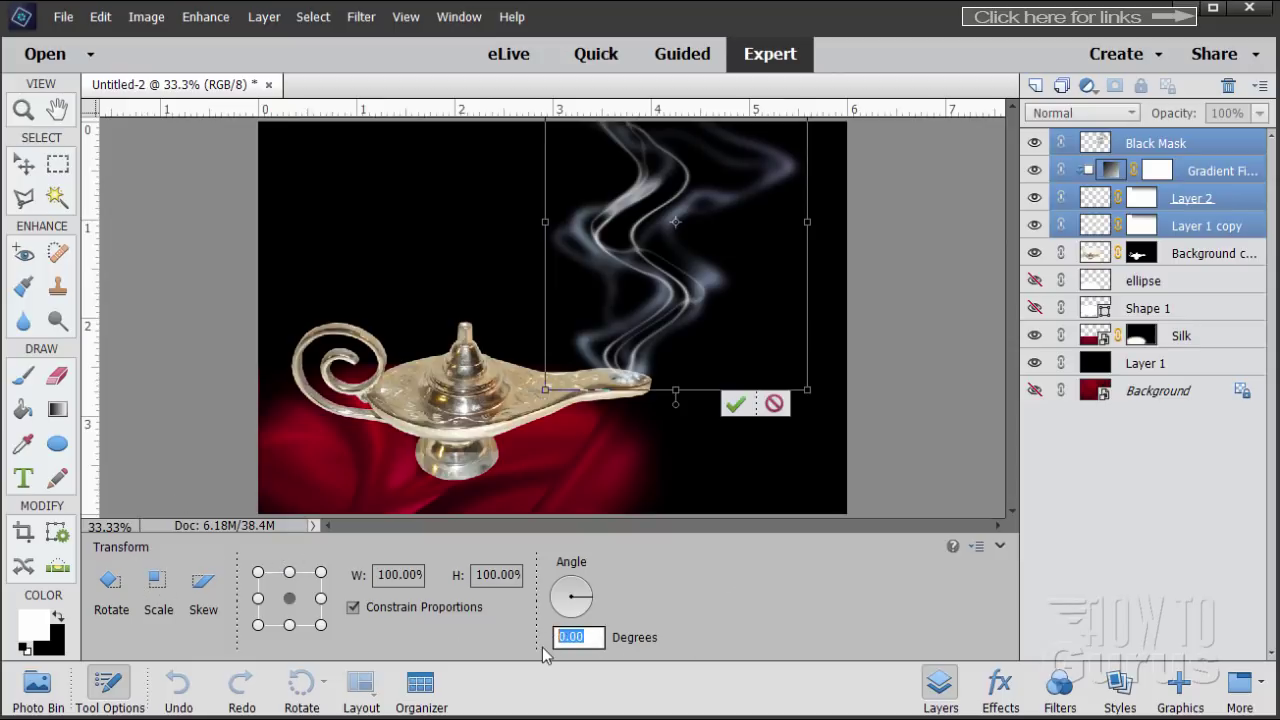
{"action": "type", "text": "30"}
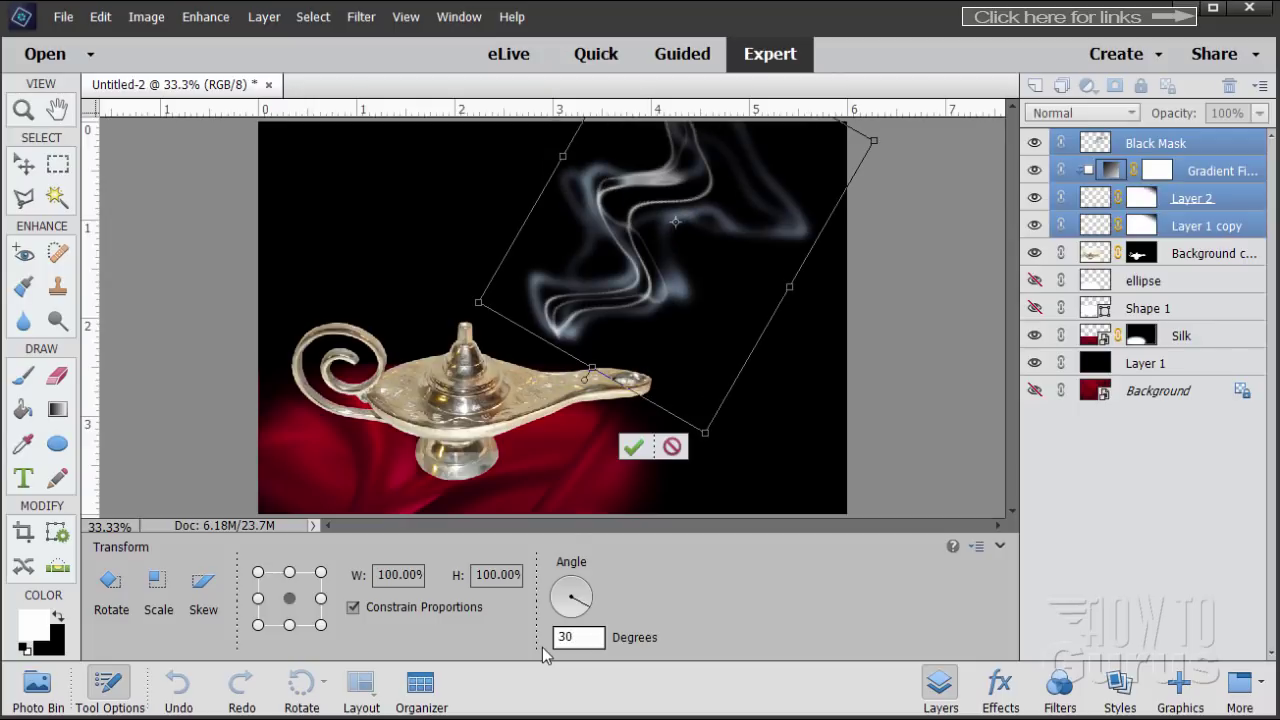
{"action": "left_click_drag", "start_coordinate": [566, 333], "coordinate": [632, 376]}
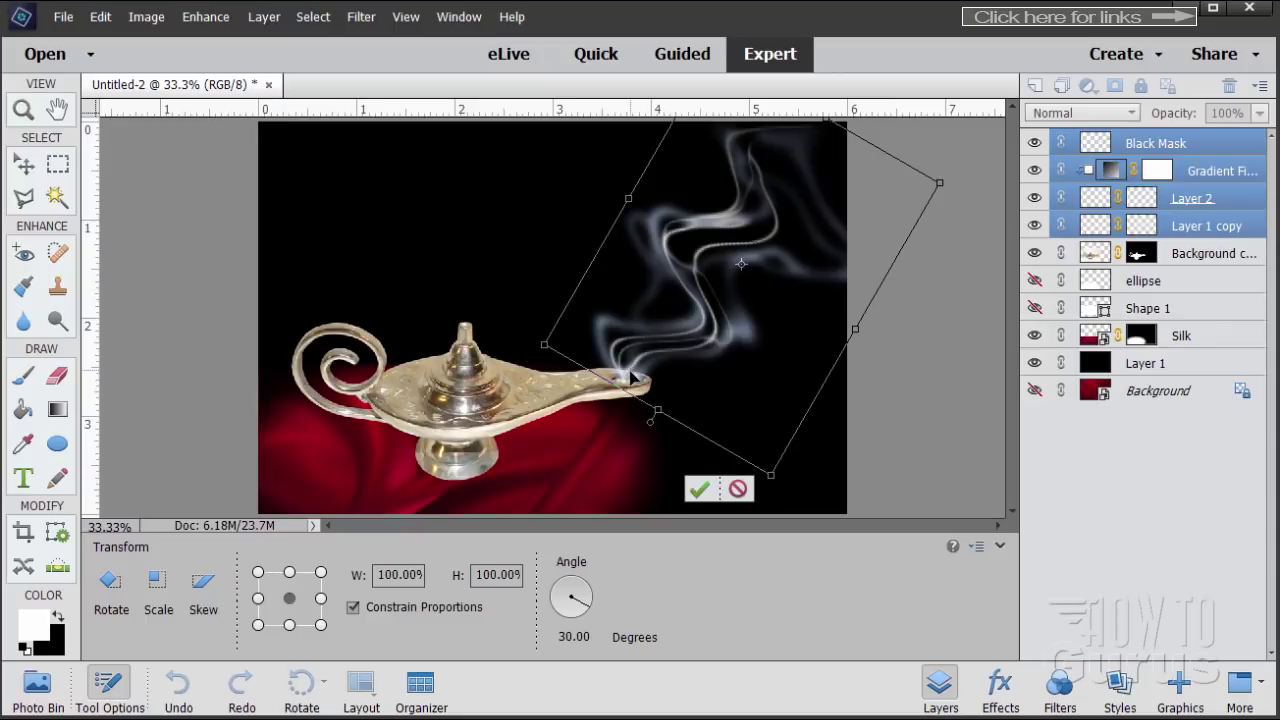
{"action": "left_click", "coordinate": [701, 493]}
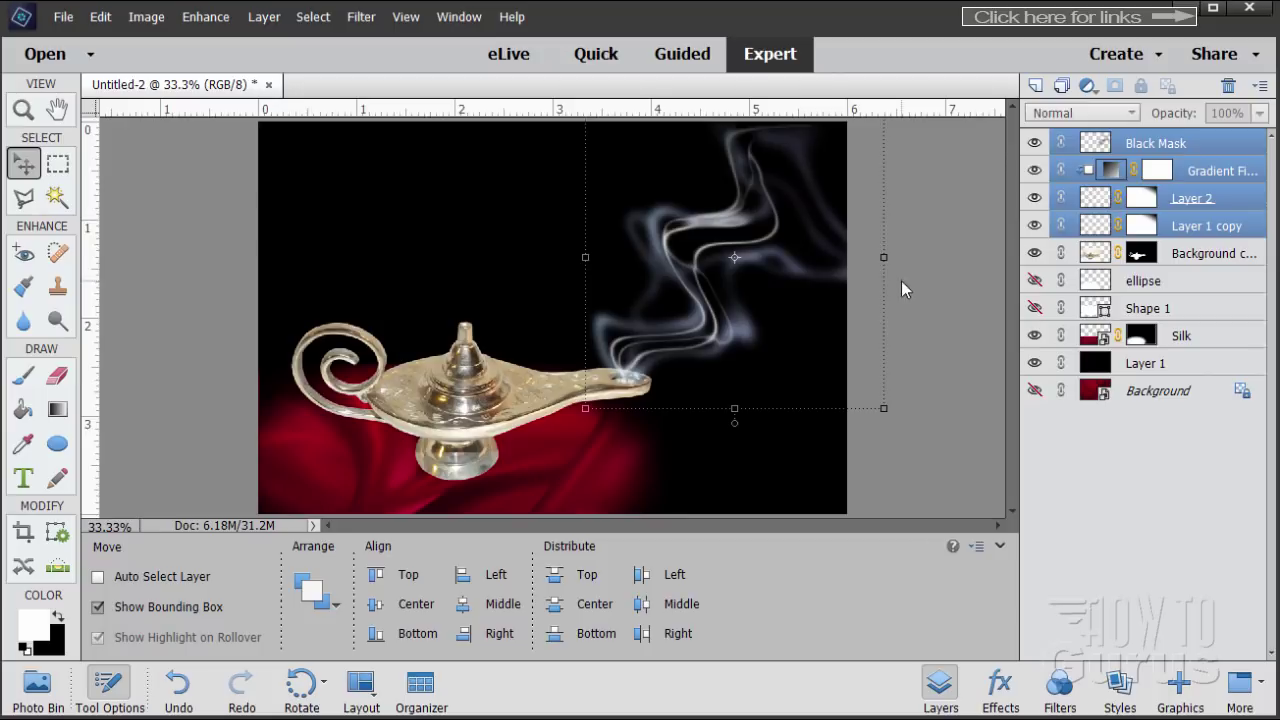
- Narrow the smoke to about 81% width, then select the Black Mask layer
{"action": "left_click_drag", "start_coordinate": [884, 258], "coordinate": [831, 251]}
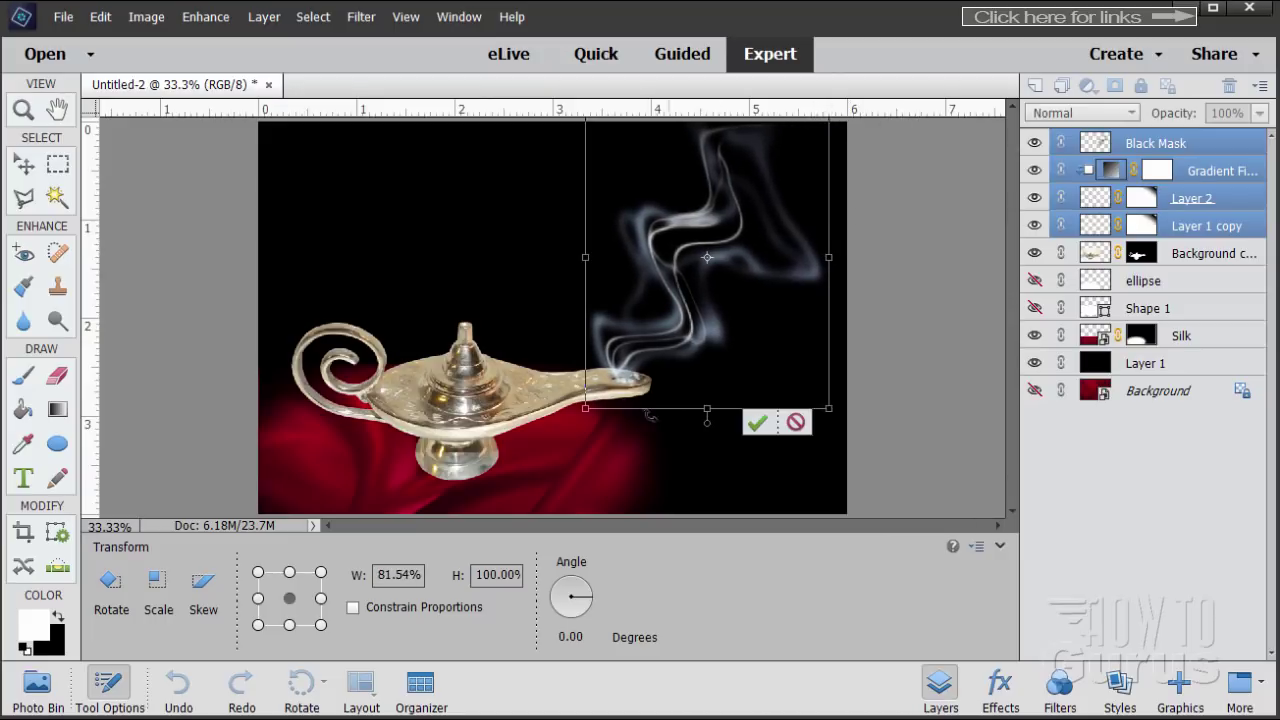
{"action": "left_click", "coordinate": [756, 425]}
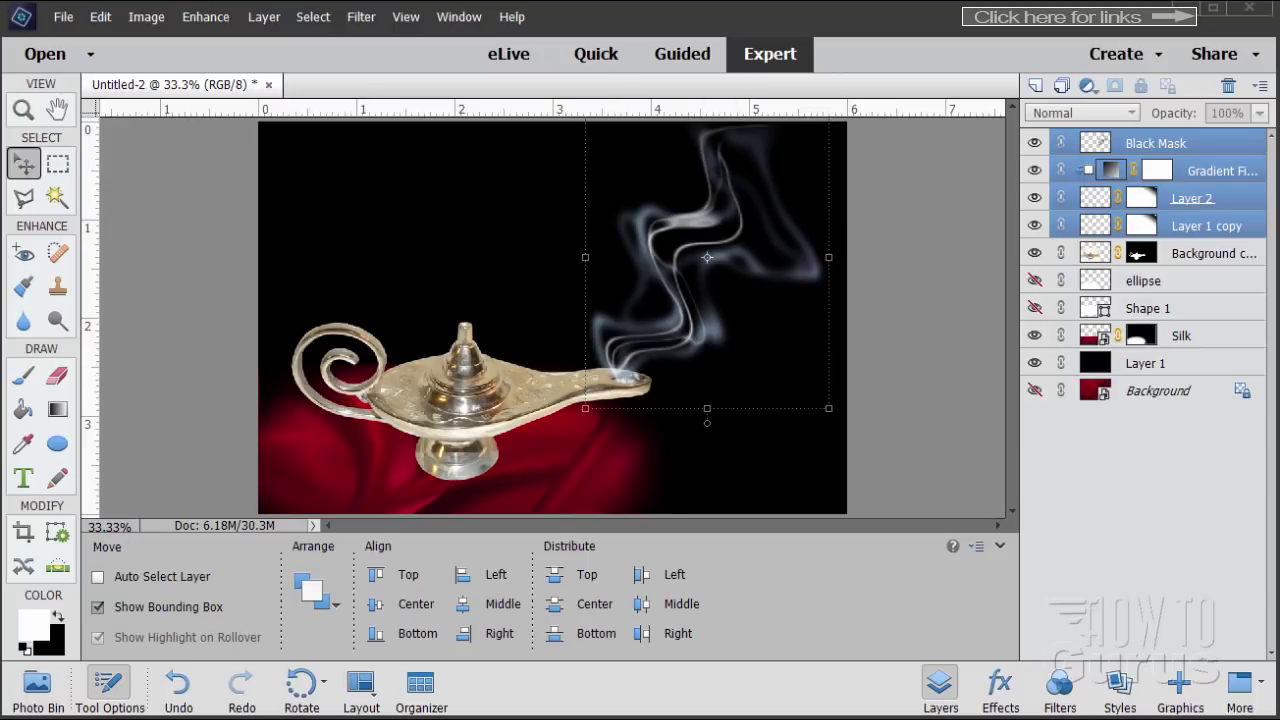
{"action": "left_click", "coordinate": [1220, 148]}
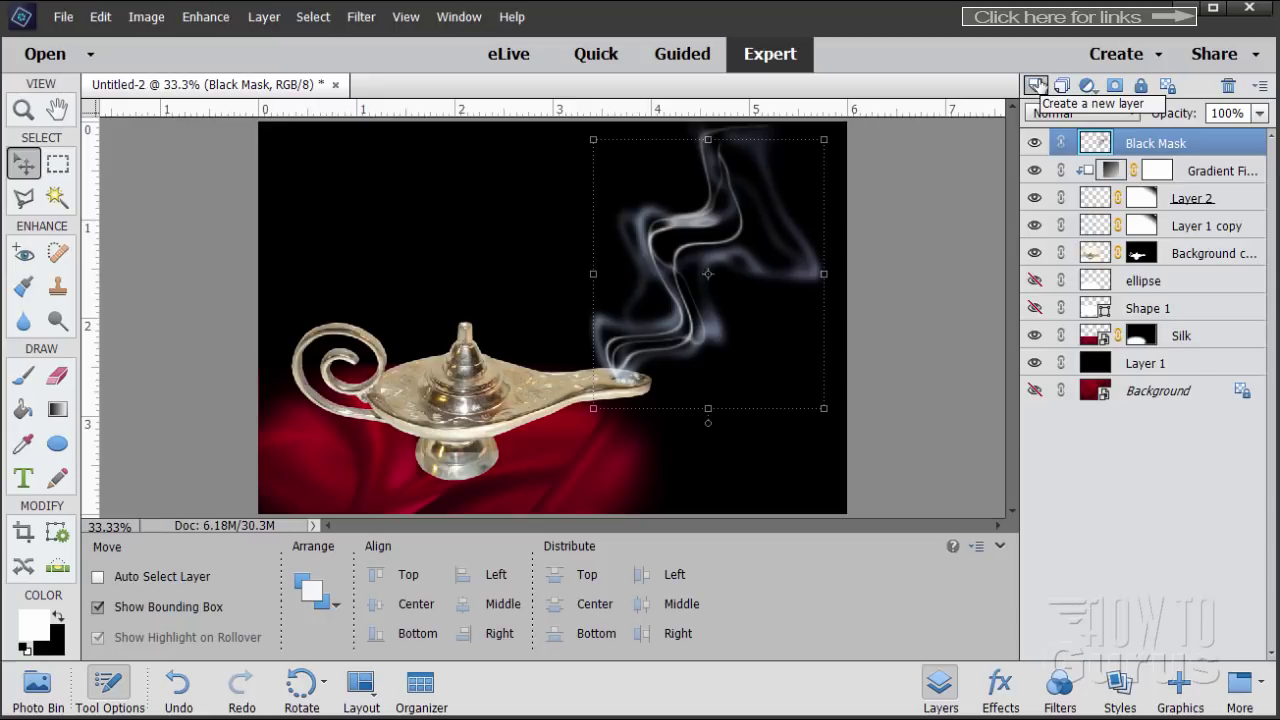
- Add a new empty layer above Black Mask and rename it 'Stars 1'
{"action": "left_click", "coordinate": [1036, 85]}
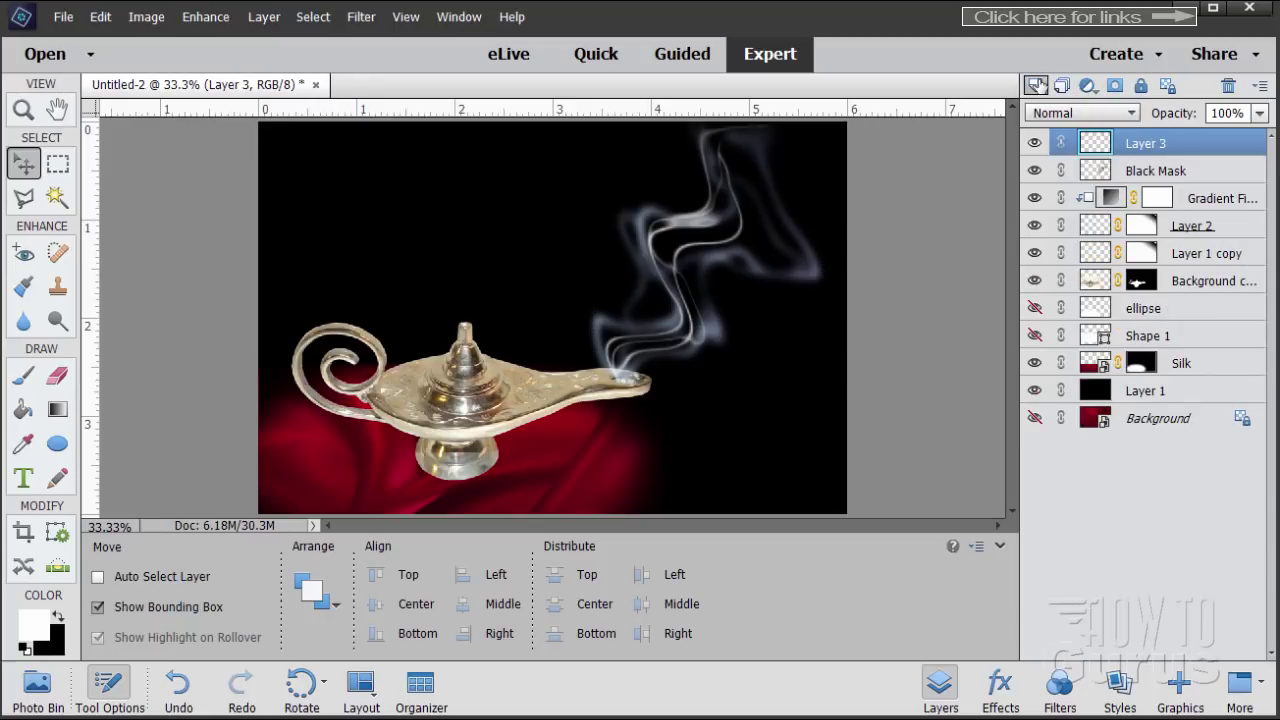
{"action": "double_click", "coordinate": [1137, 145]}
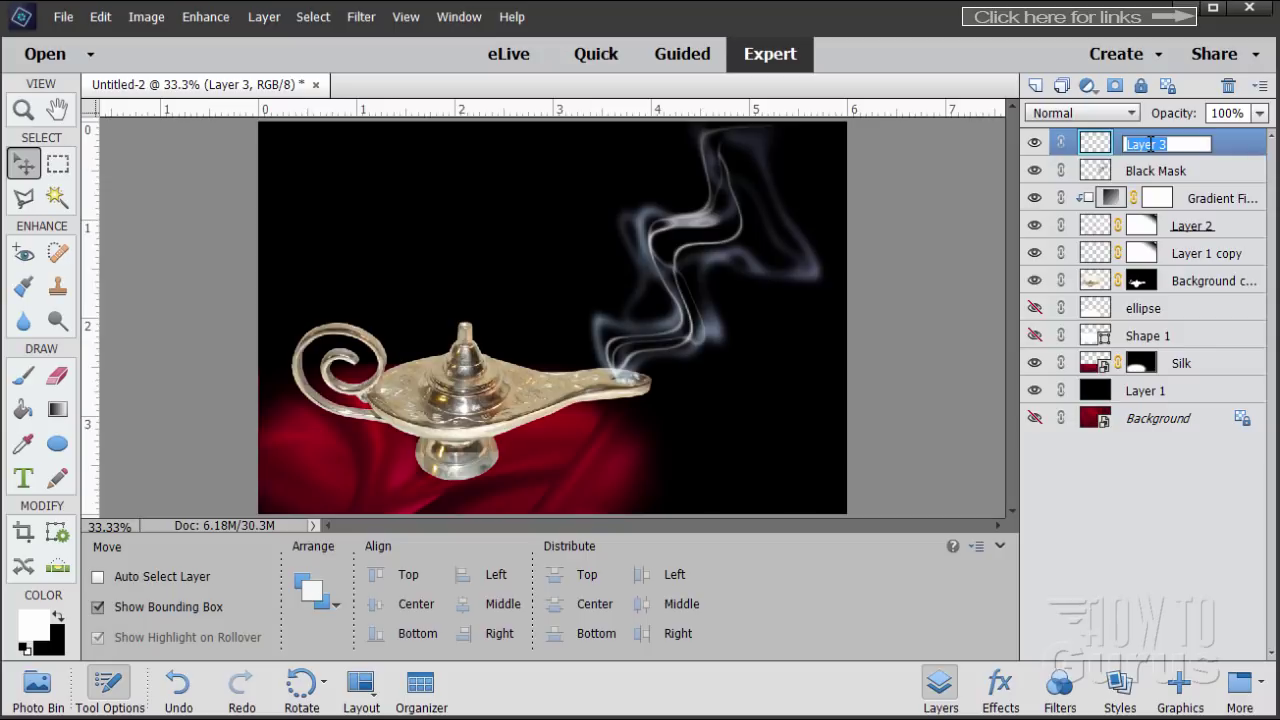
{"action": "type", "text": "Stars 1"}
{"action": "key", "text": "Return"}
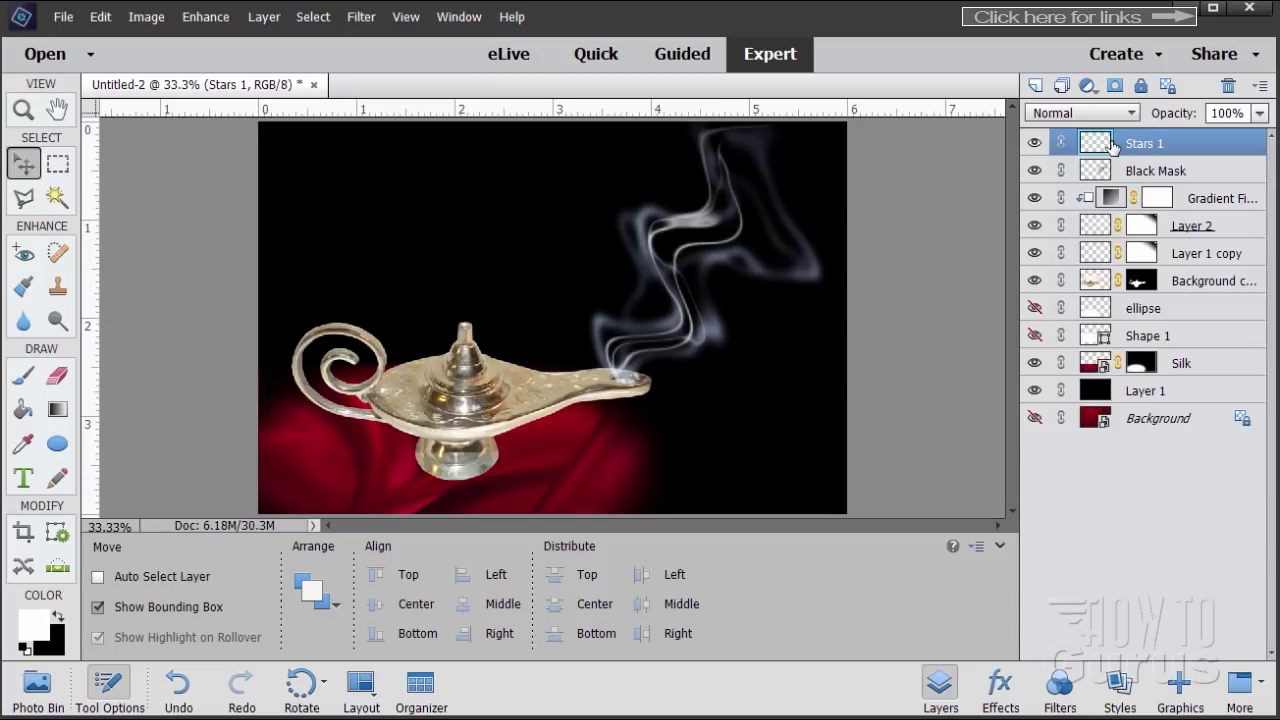
- Set the foreground to white and the background to 50% grey 7f7f7f, and select the Brush tool
{"action": "left_click", "coordinate": [24, 647]}
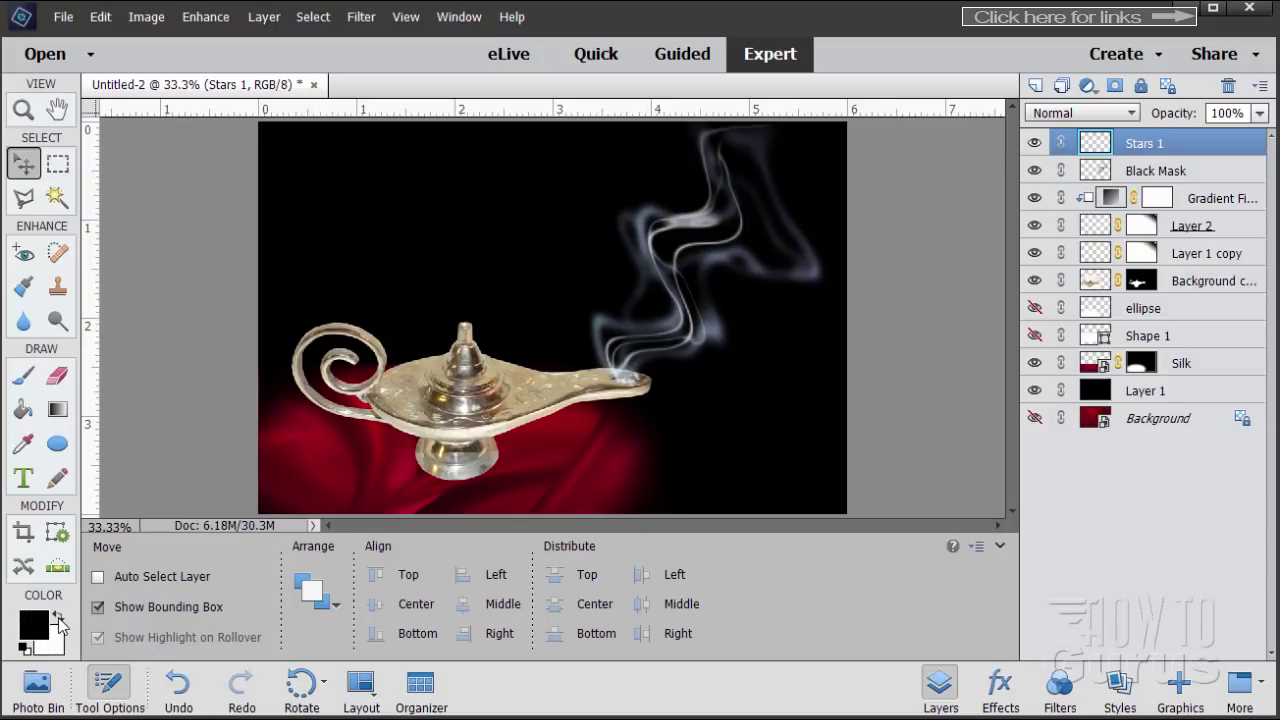
{"action": "left_click", "coordinate": [60, 618]}
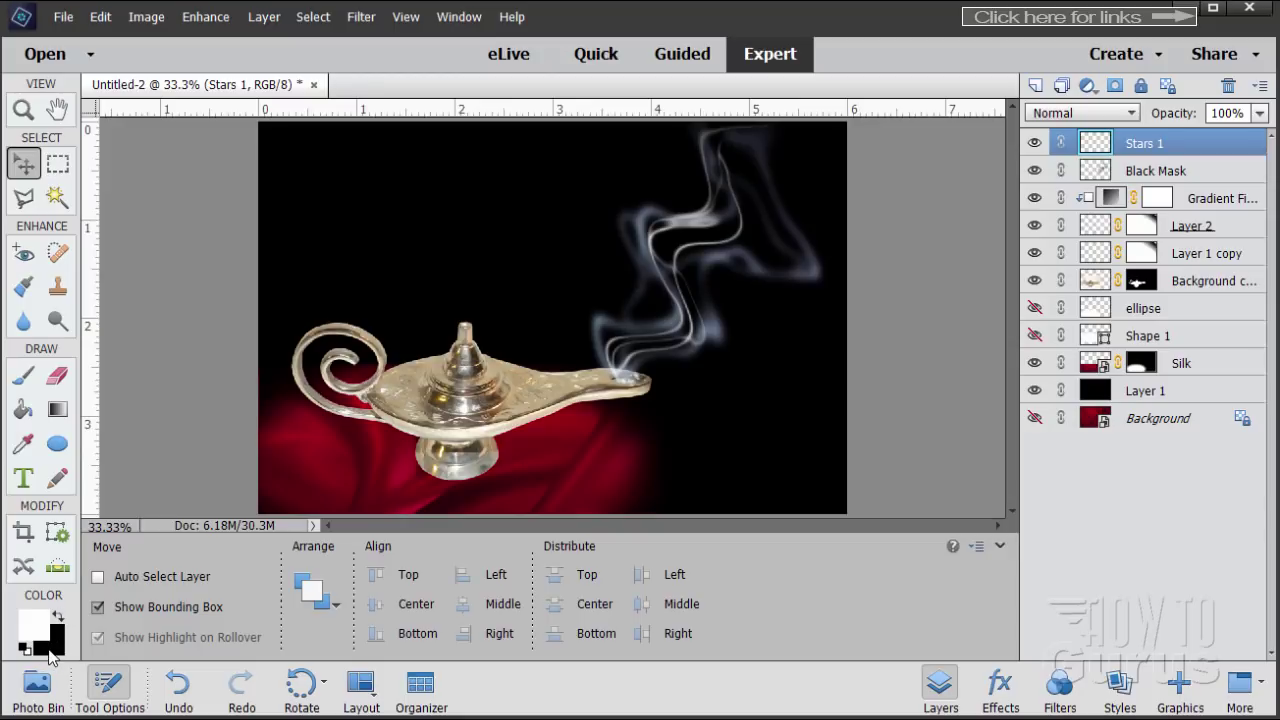
{"action": "left_click", "coordinate": [51, 652]}
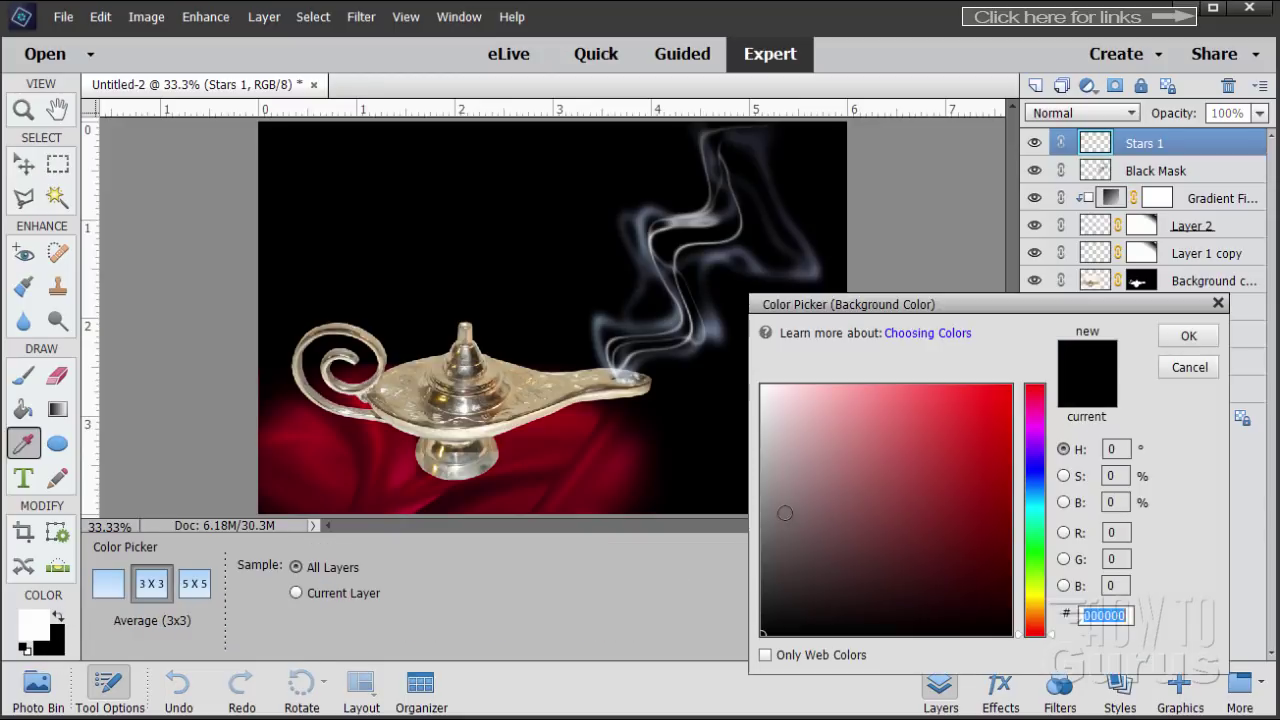
{"action": "left_click", "coordinate": [763, 510]}
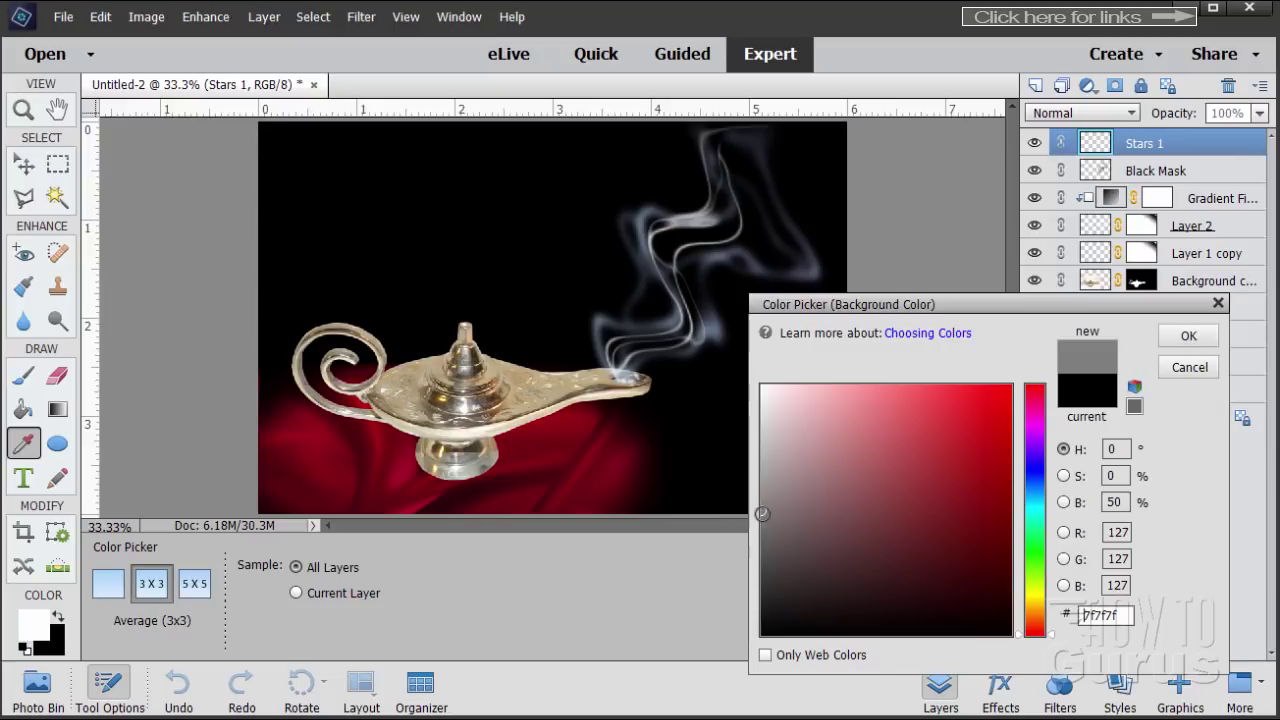
{"action": "left_click", "coordinate": [1188, 336]}
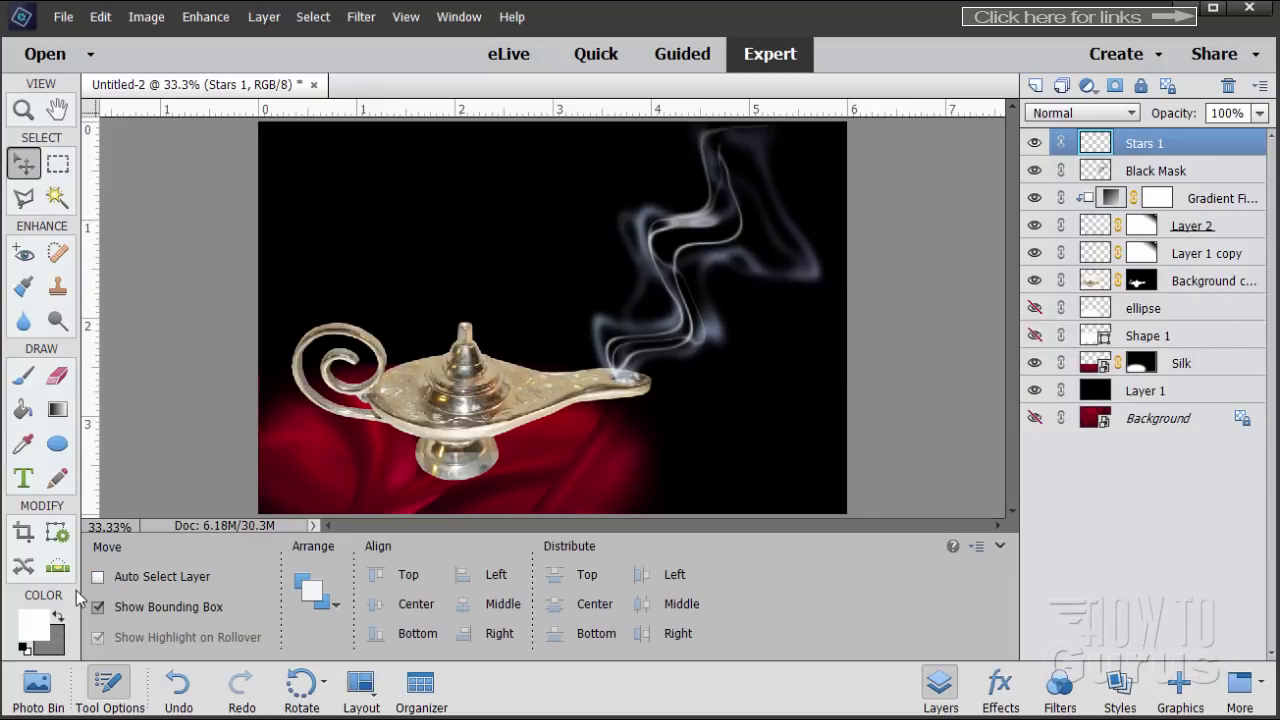
{"action": "left_click", "coordinate": [25, 375]}
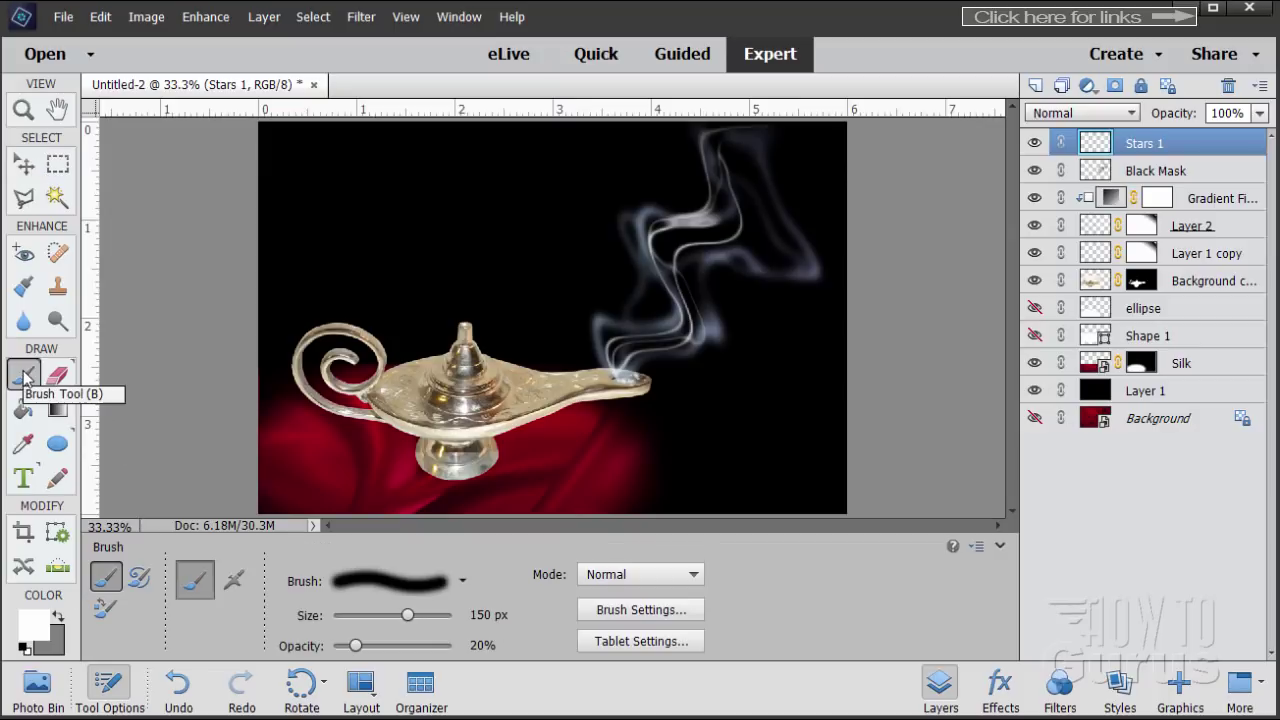
- Choose the Starburst - Small brush tip from the Assorted Brushes library
{"action": "left_click", "coordinate": [419, 582]}
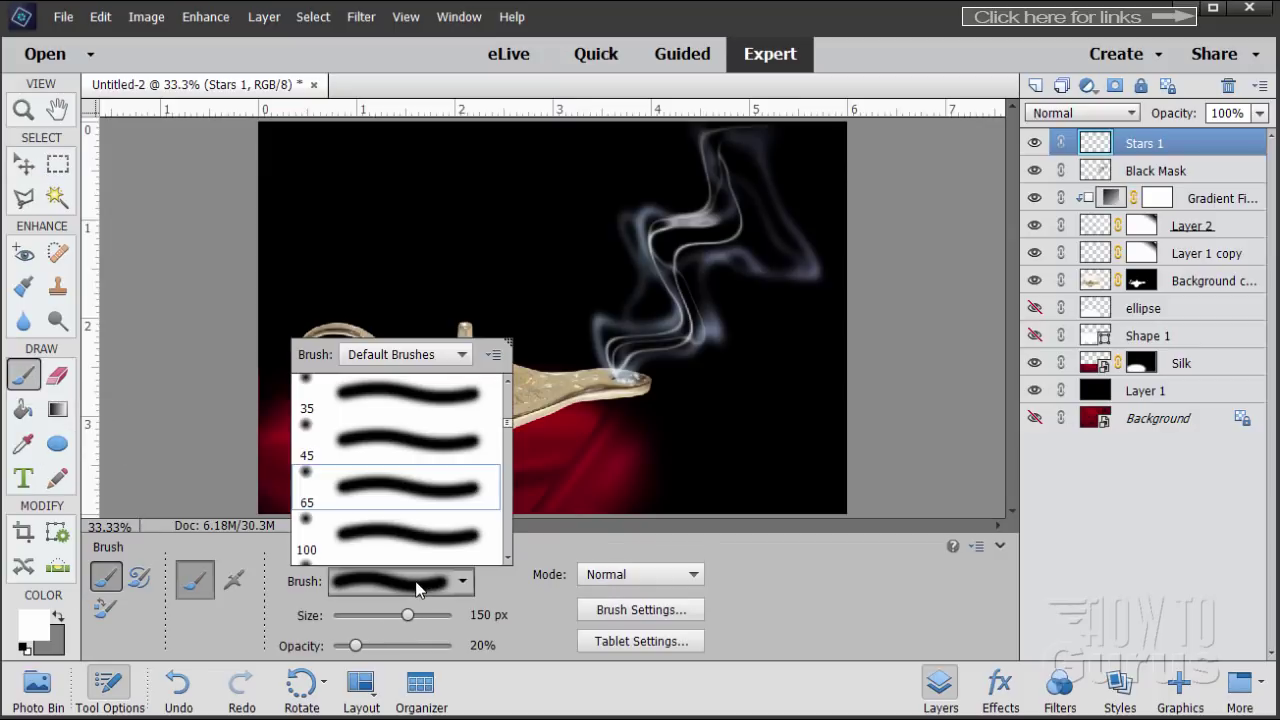
{"action": "left_click", "coordinate": [391, 358]}
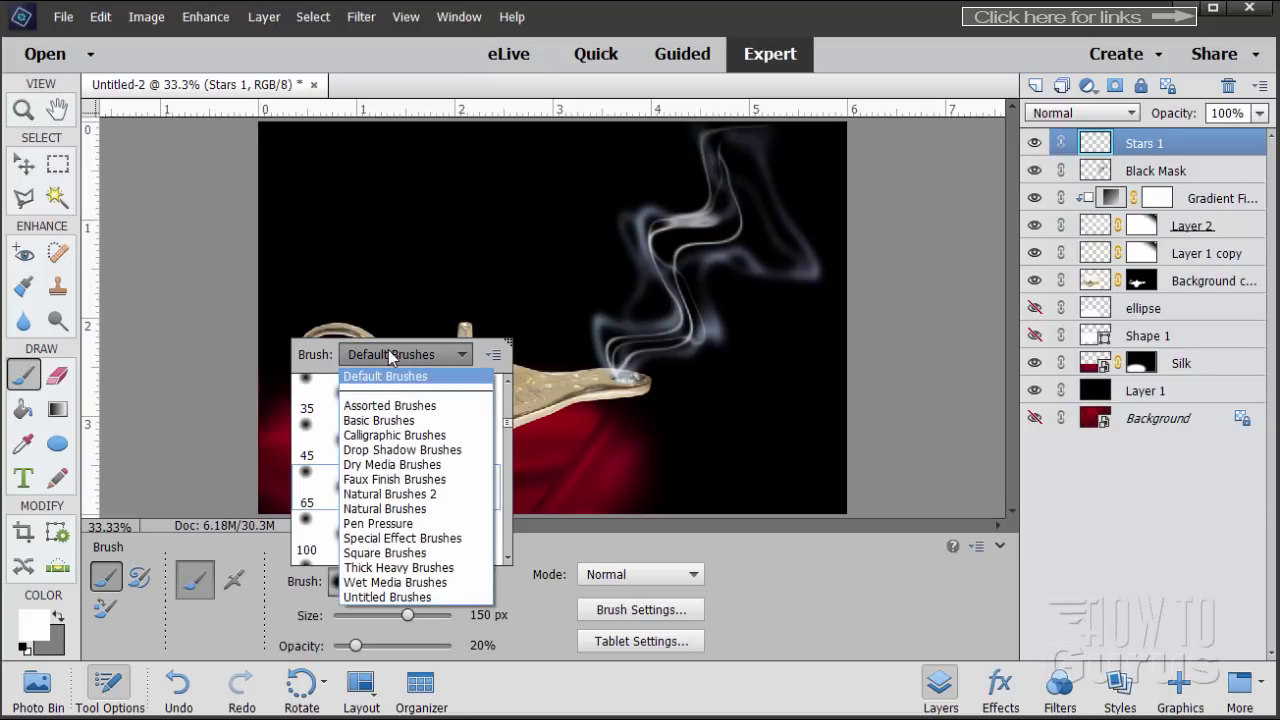
{"action": "left_click", "coordinate": [392, 406]}
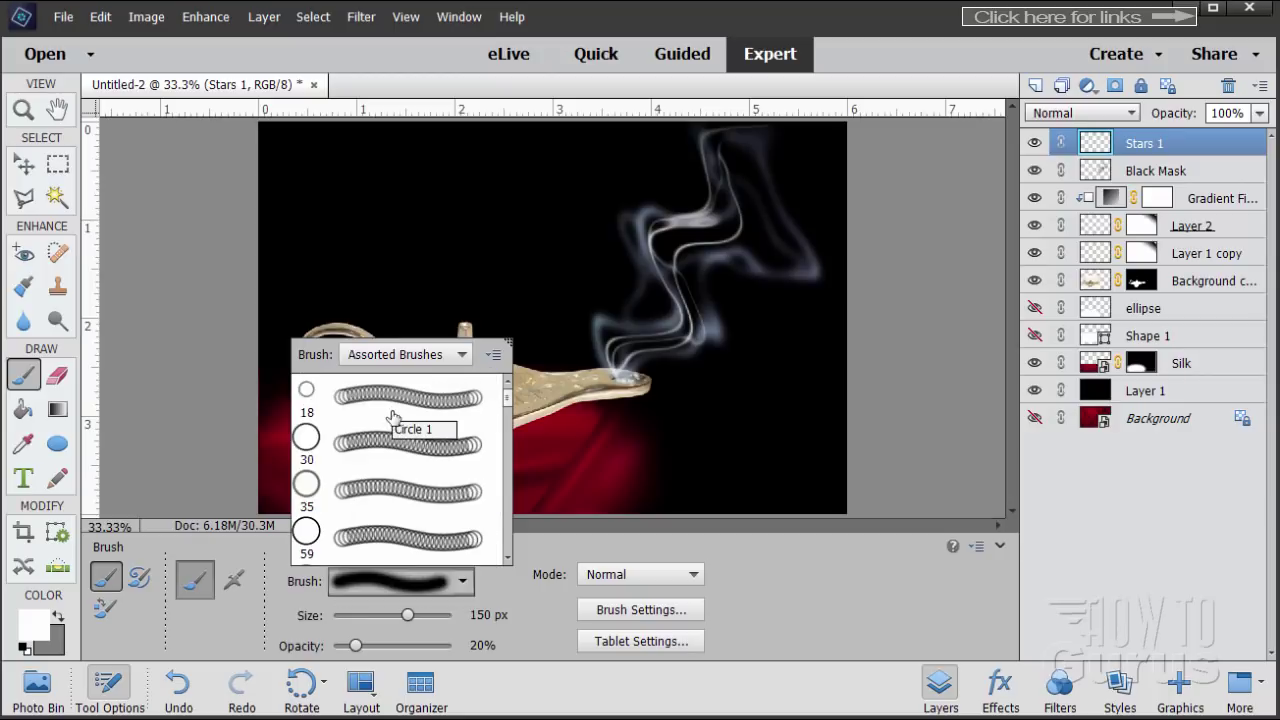
{"action": "scroll", "coordinate": [392, 420], "scroll_direction": "down", "scroll_amount": 3}
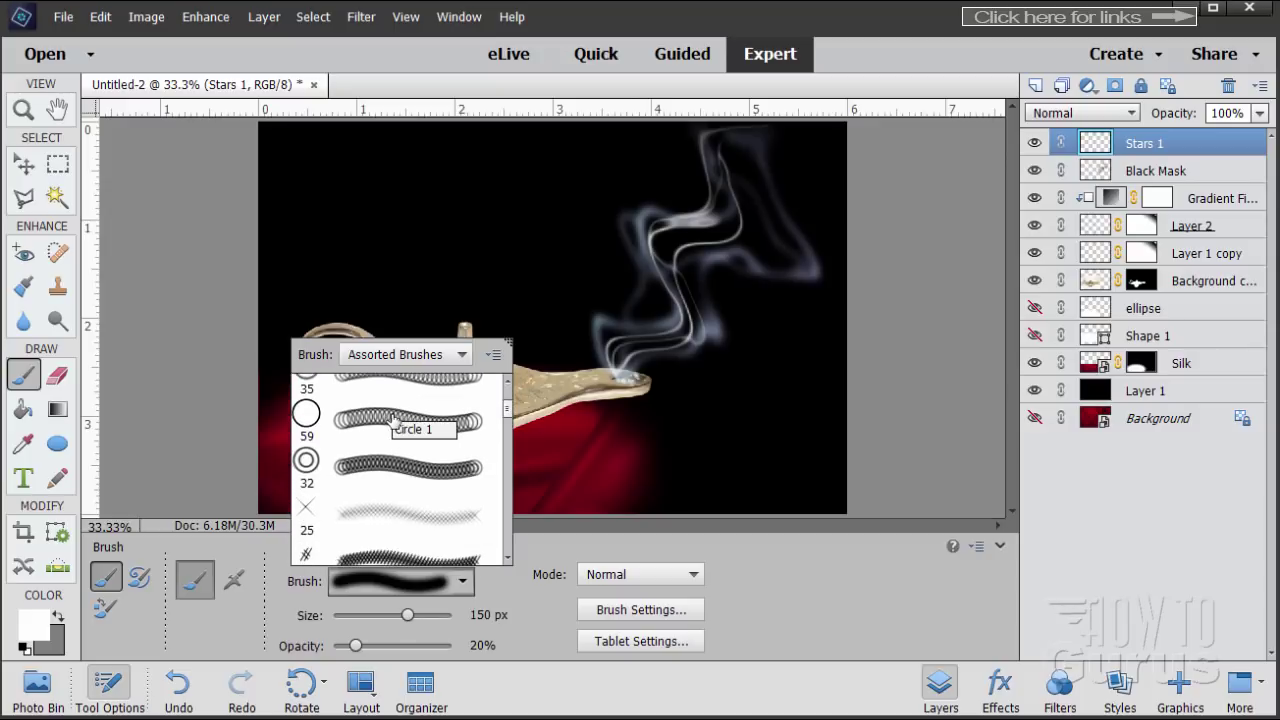
{"action": "scroll", "coordinate": [392, 420], "scroll_direction": "down", "scroll_amount": 5}
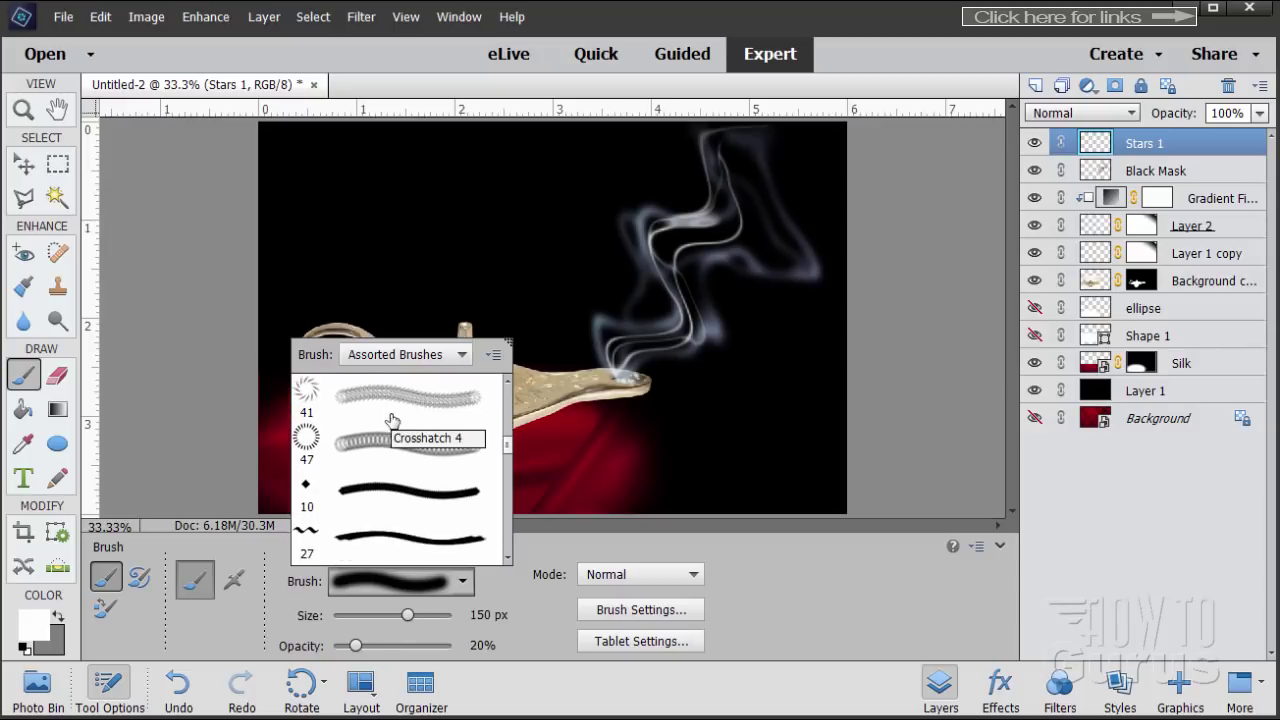
{"action": "scroll", "coordinate": [392, 420], "scroll_direction": "down", "scroll_amount": 5}
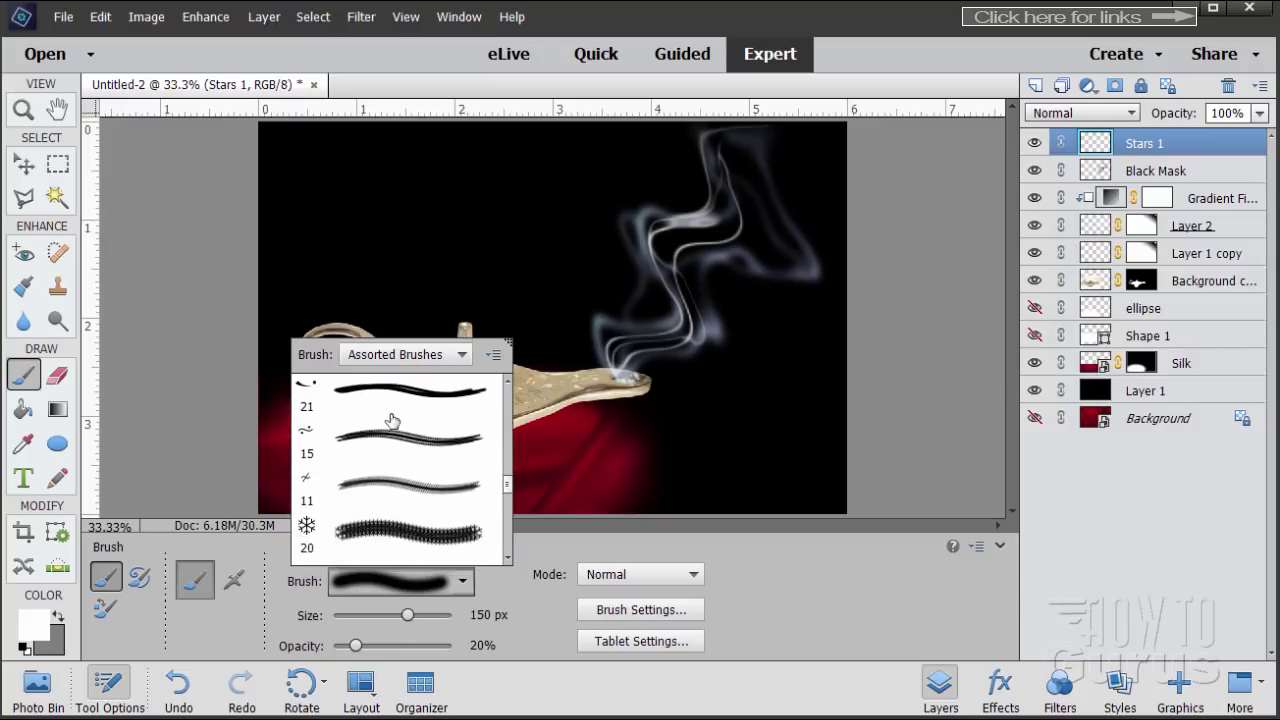
{"action": "scroll", "coordinate": [392, 420], "scroll_direction": "down", "scroll_amount": 3}
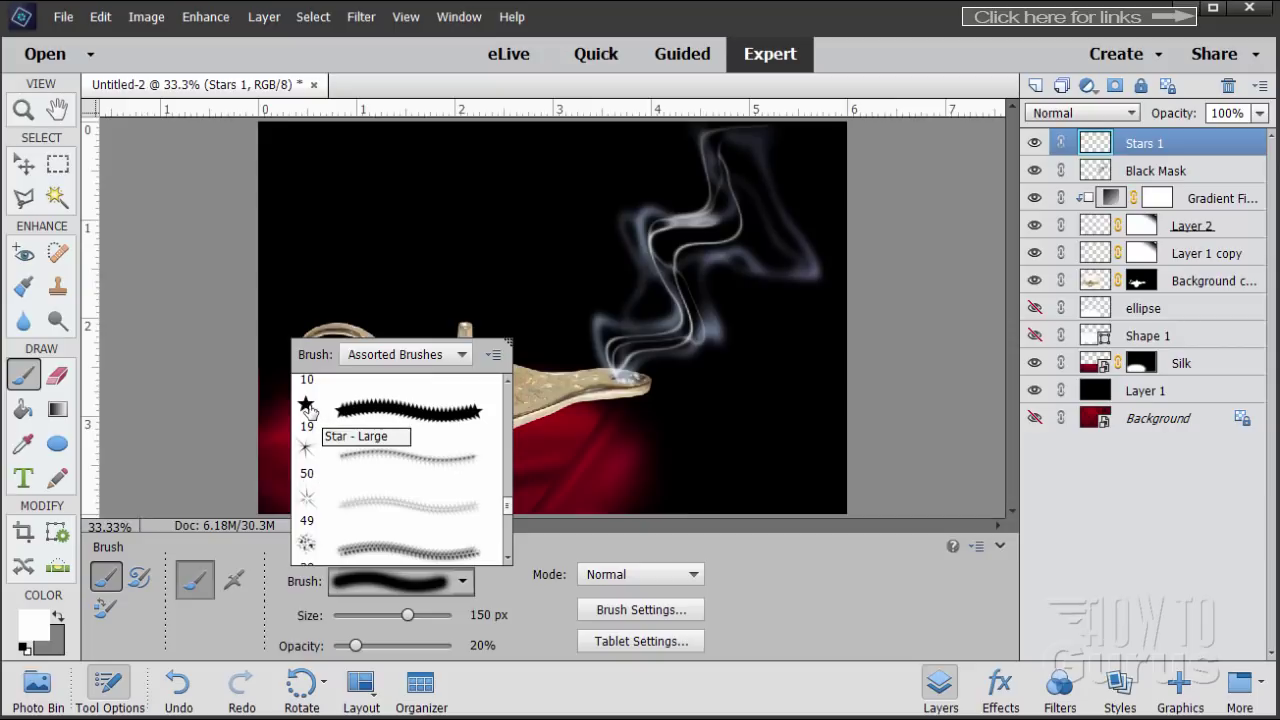
{"action": "left_click", "coordinate": [362, 453]}
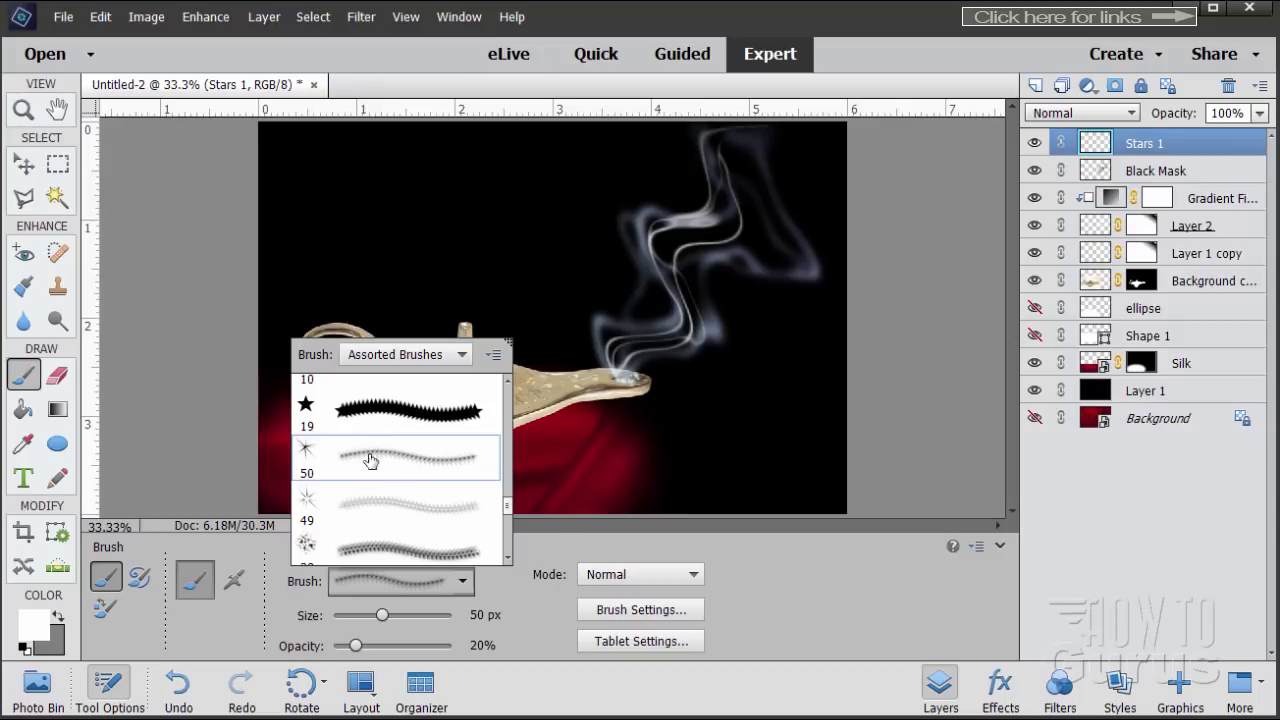
{"action": "left_click", "coordinate": [515, 598]}
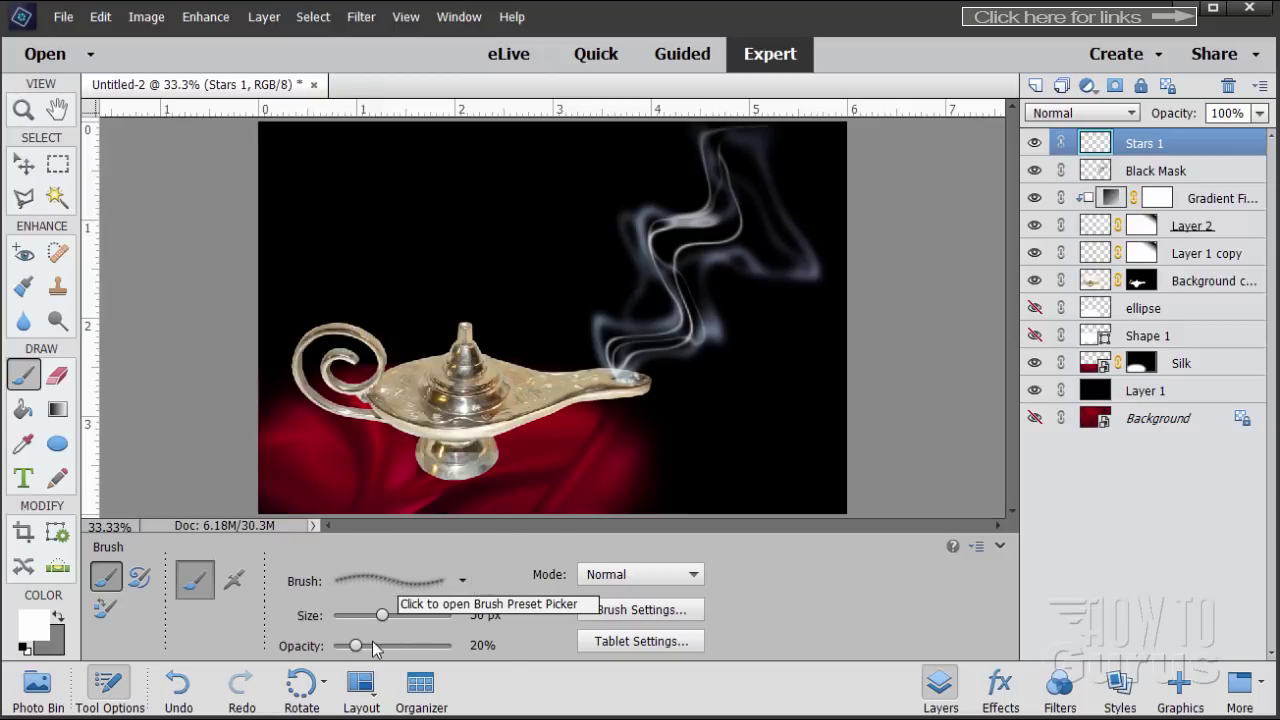
- Set the brush size to 150 px and opacity to 100%, and open Brush Settings
{"action": "left_click", "coordinate": [468, 615]}
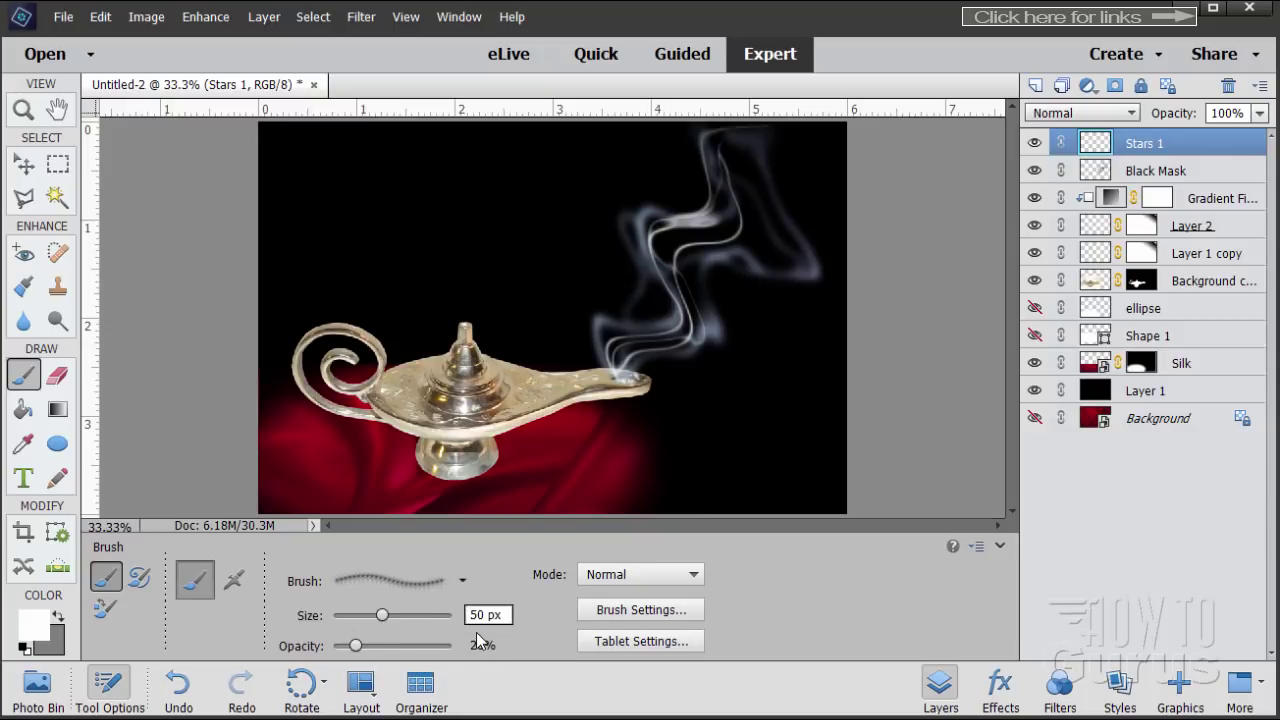
{"action": "type", "text": "1"}
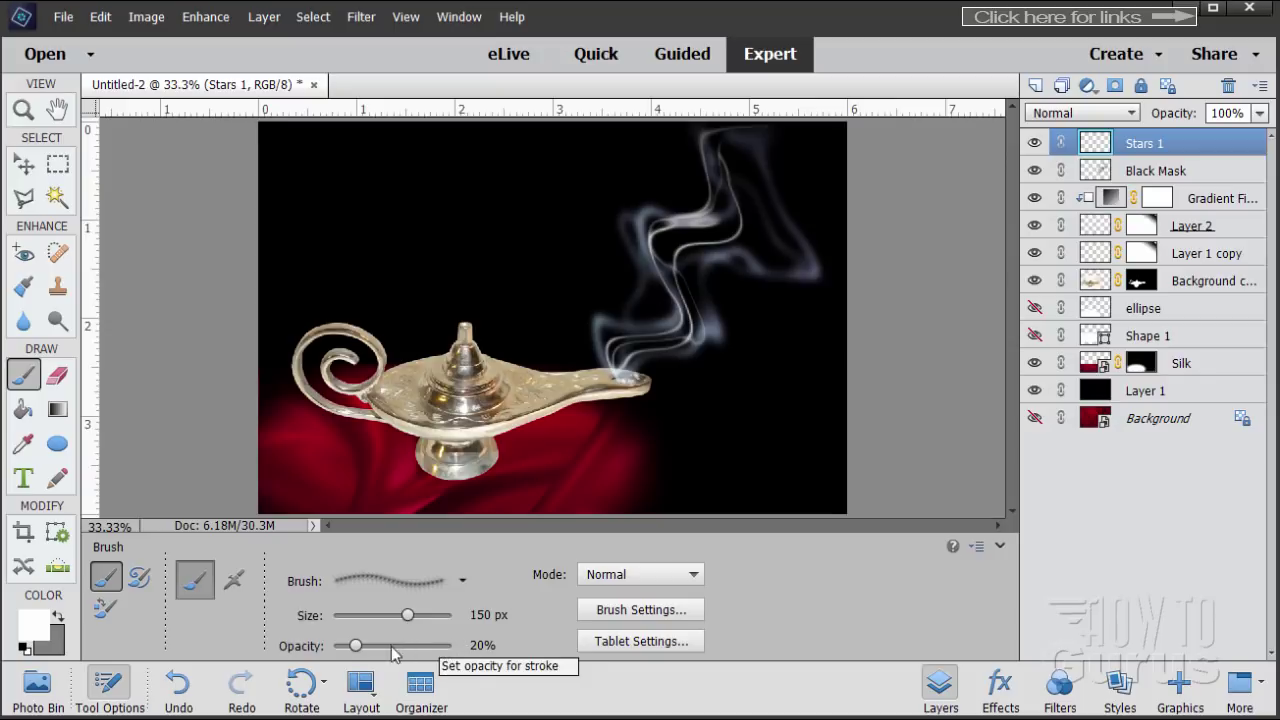
{"action": "left_click_drag", "start_coordinate": [356, 647], "coordinate": [478, 652]}
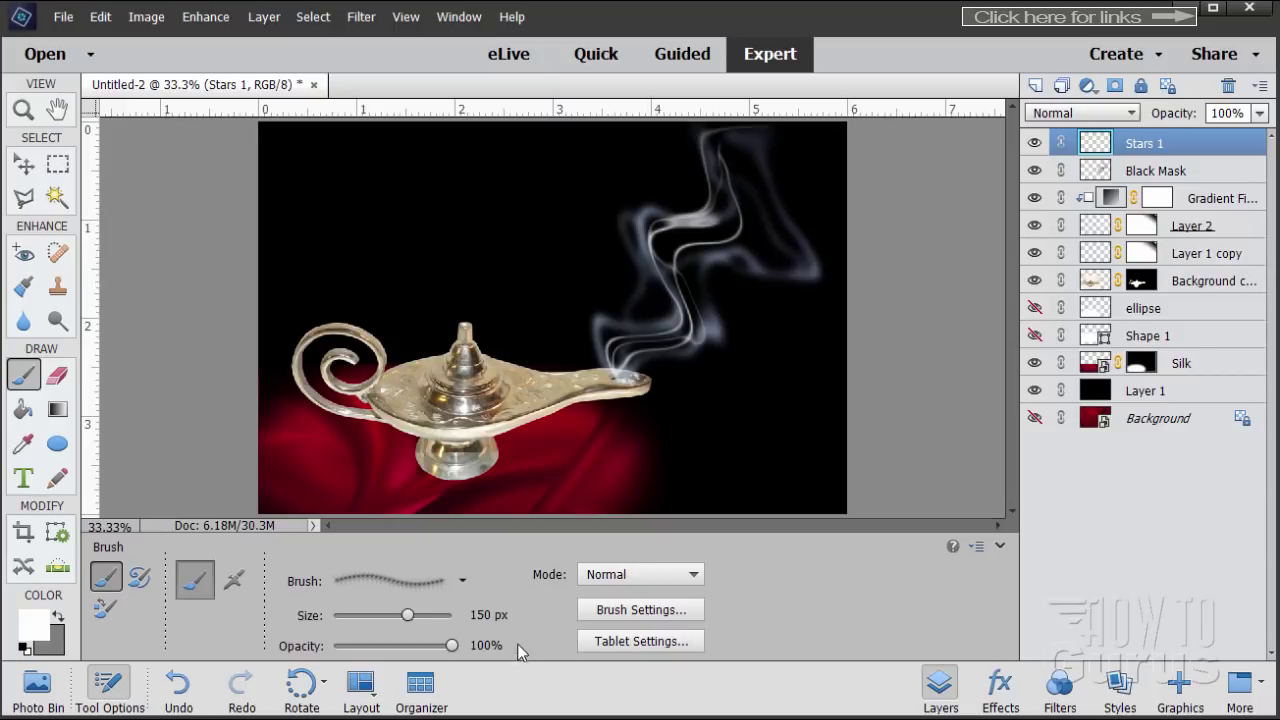
{"action": "left_click", "coordinate": [636, 610]}
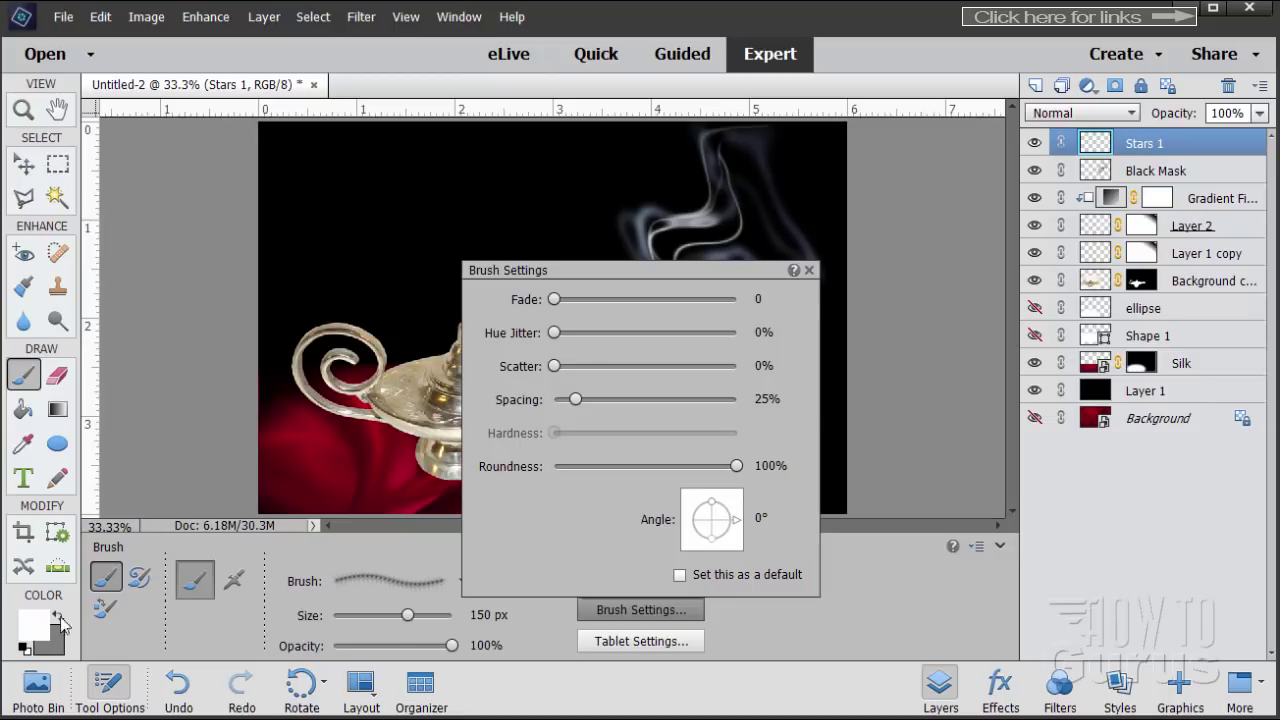
- Give the star brush Hue Jitter 100%, Scatter 10% and Spacing 30%, then close Brush Settings
{"action": "left_click_drag", "start_coordinate": [554, 332], "coordinate": [706, 333]}
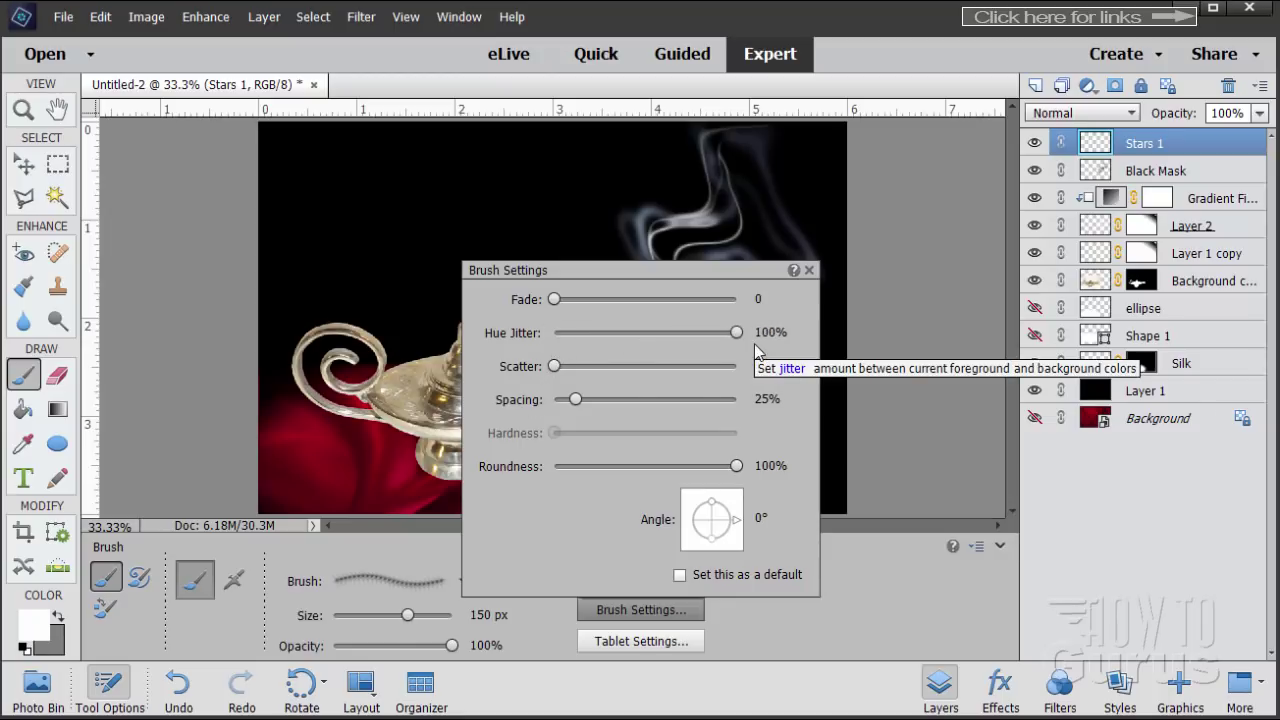
{"action": "left_click_drag", "start_coordinate": [553, 367], "coordinate": [574, 370]}
{"action": "left_click", "coordinate": [772, 366]}
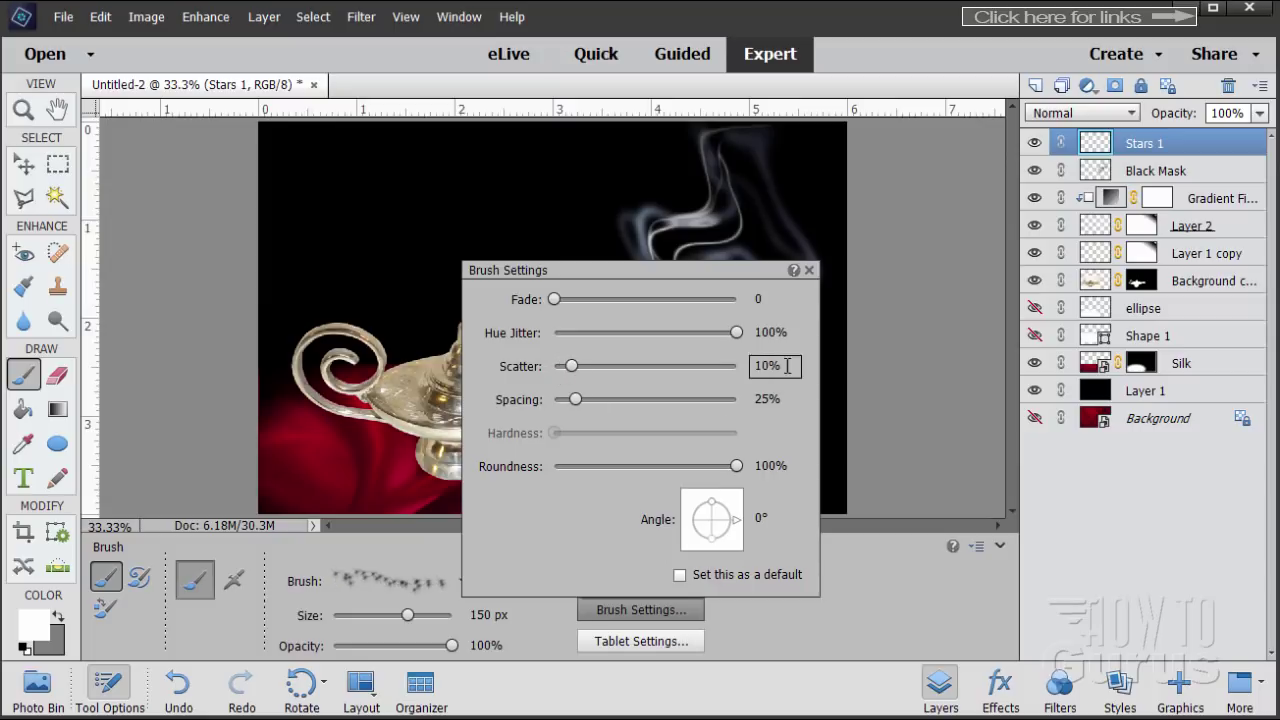
{"action": "left_click", "coordinate": [790, 370]}
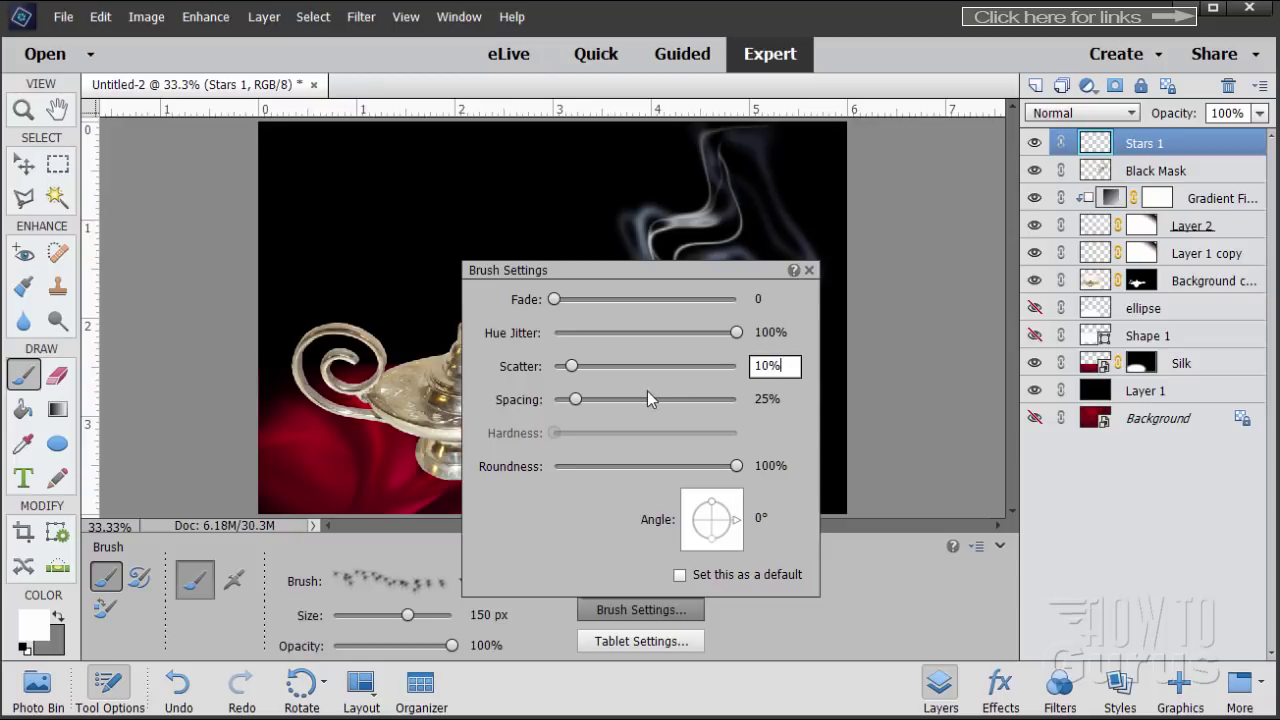
{"action": "left_click", "coordinate": [766, 399]}
{"action": "left_click_drag", "start_coordinate": [770, 399], "coordinate": [723, 403]}
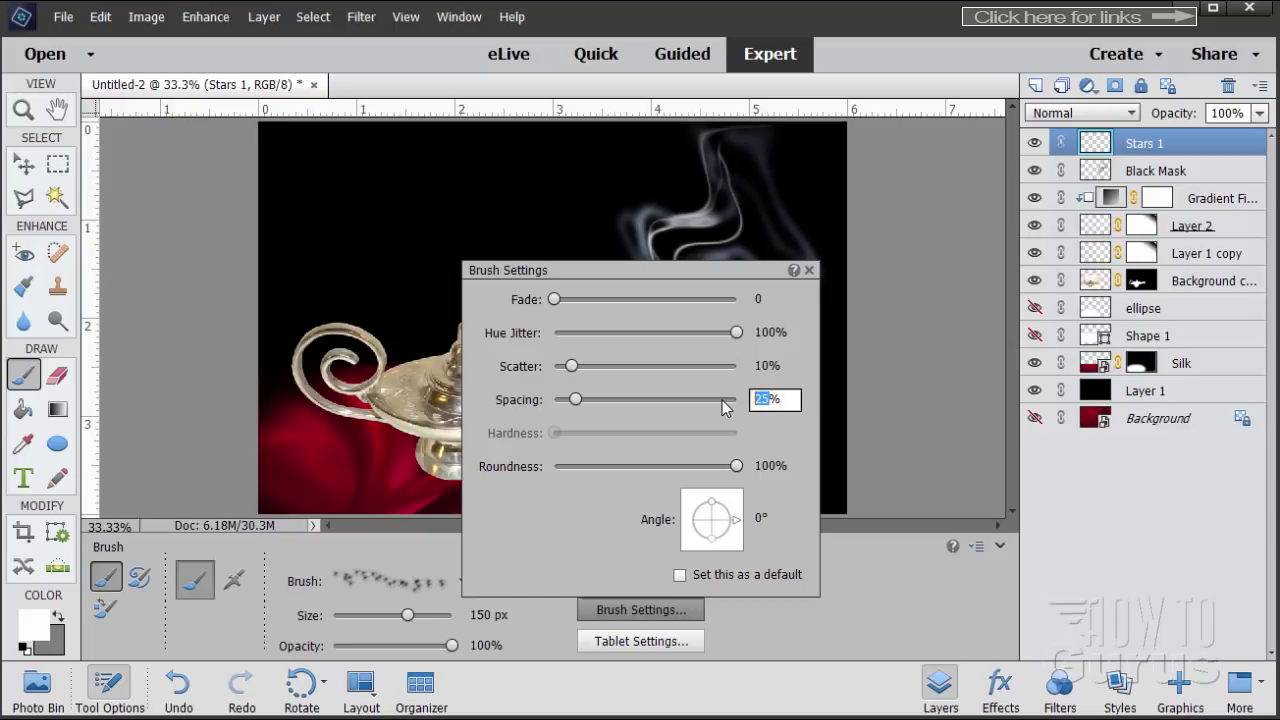
{"action": "type", "text": "30"}
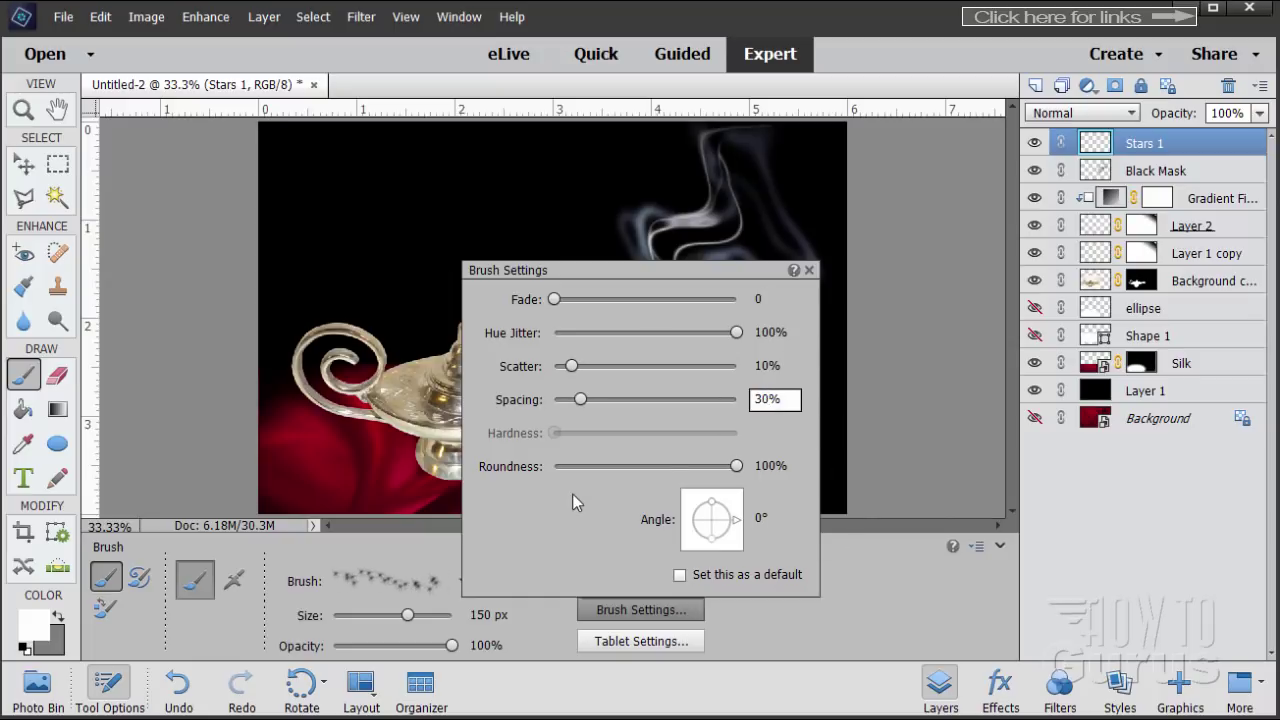
{"action": "left_click", "coordinate": [810, 271]}
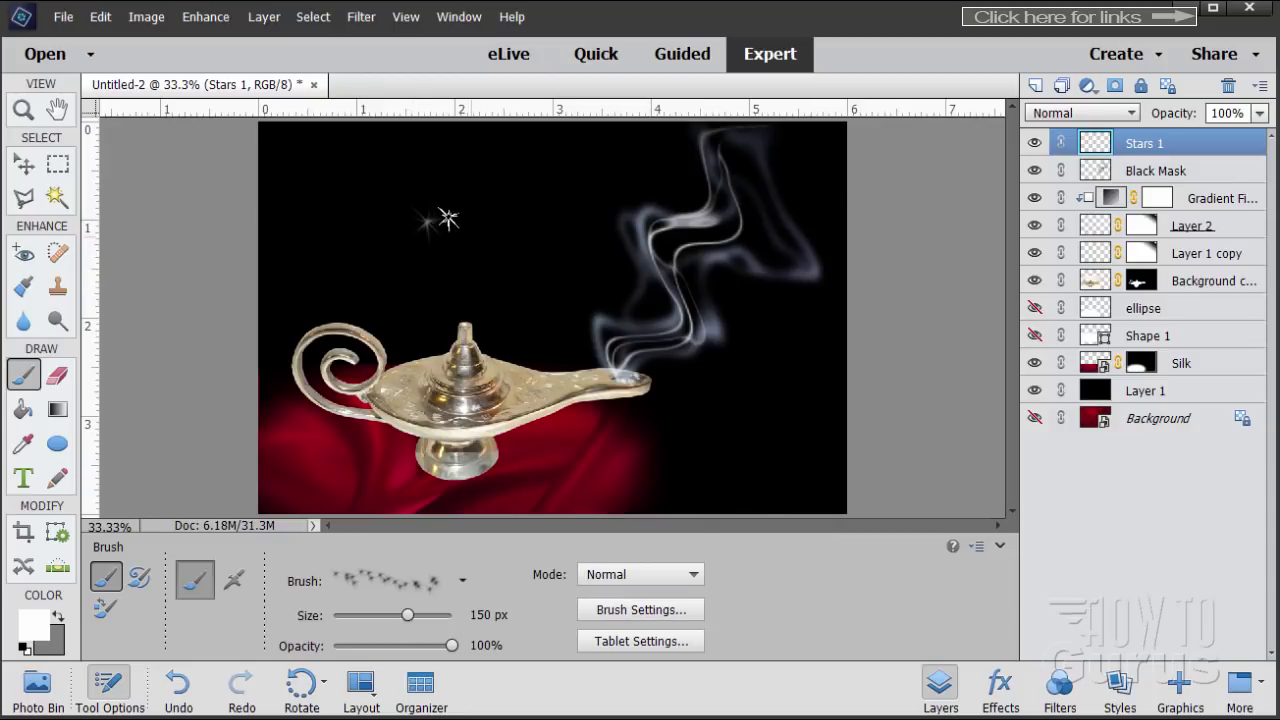
- Stamp a trial sparkle star in the dark upper-left area, then undo it with Ctrl+Z
{"action": "left_click", "coordinate": [387, 210]}
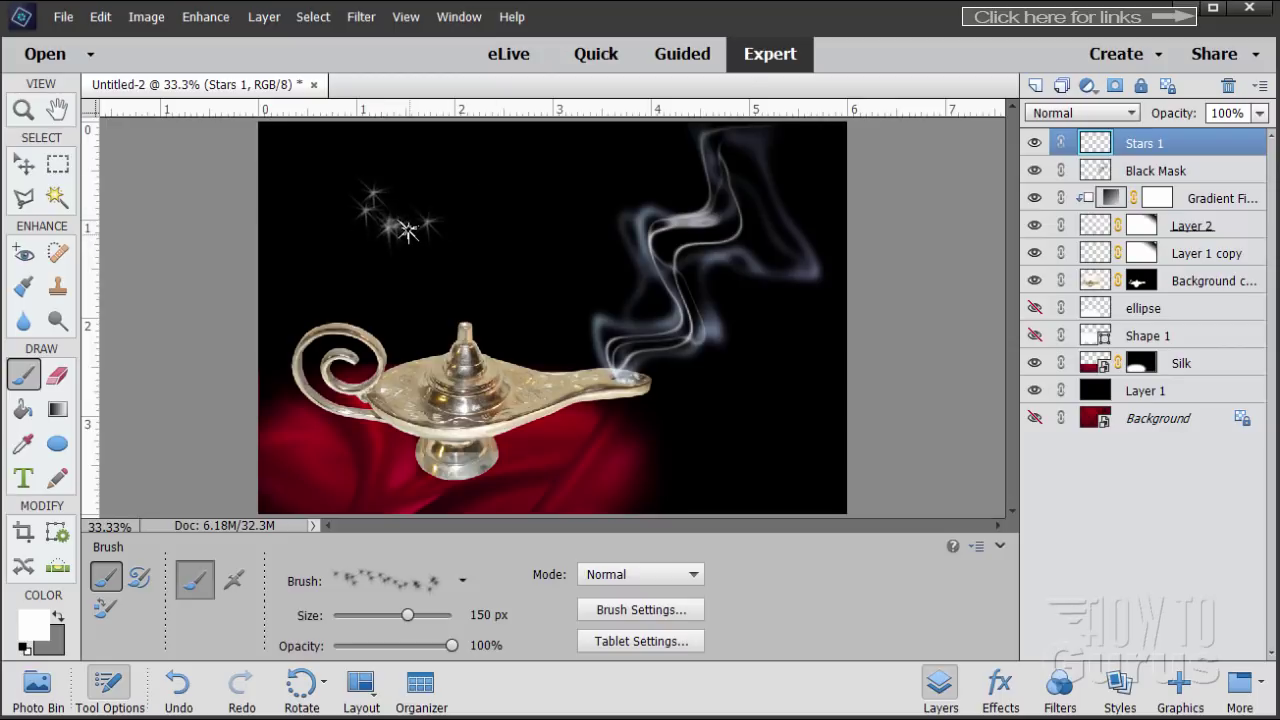
{"action": "key", "text": "ctrl+z"}
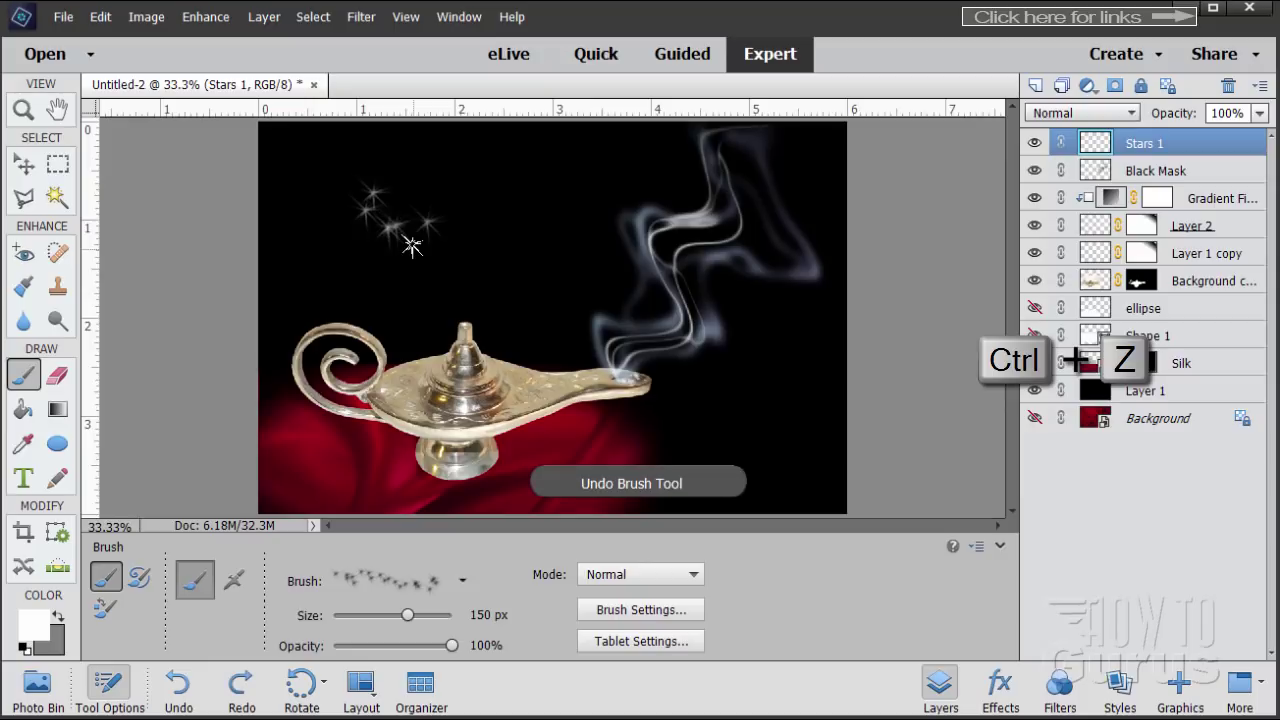
{"action": "key", "text": "ctrl+z"}
{"action": "key", "text": "ctrl+z"}
{"action": "key", "text": "ctrl+z"}
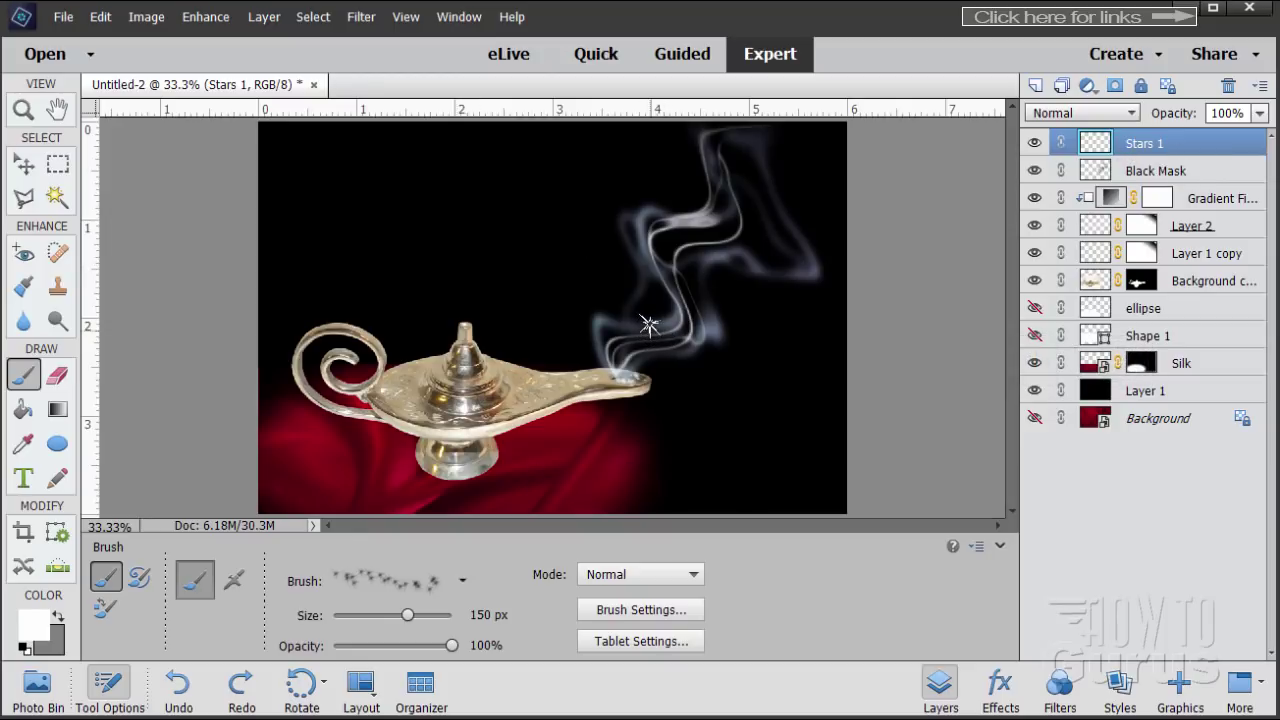
- Stamp sparkle stars across the lower and middle smoke near the lamp's spout
{"action": "left_click", "coordinate": [653, 245]}
{"action": "left_click", "coordinate": [650, 296]}
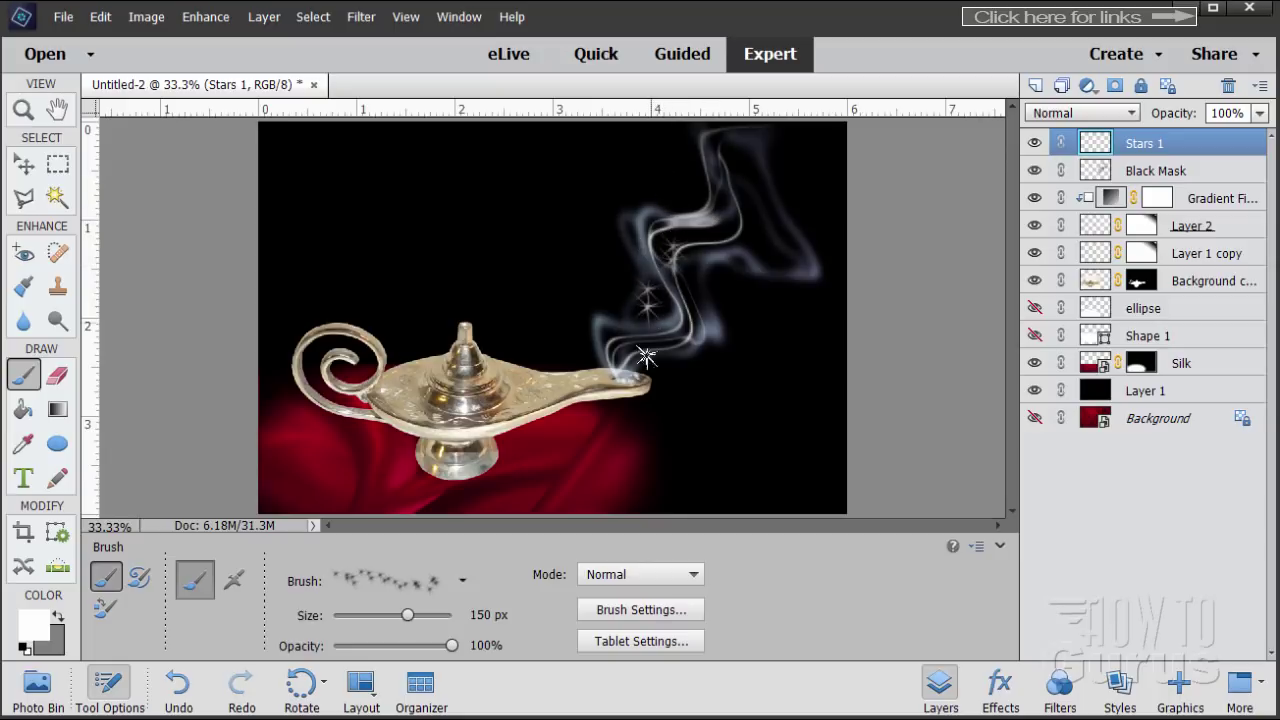
{"action": "left_click", "coordinate": [630, 322]}
{"action": "left_click", "coordinate": [612, 341]}
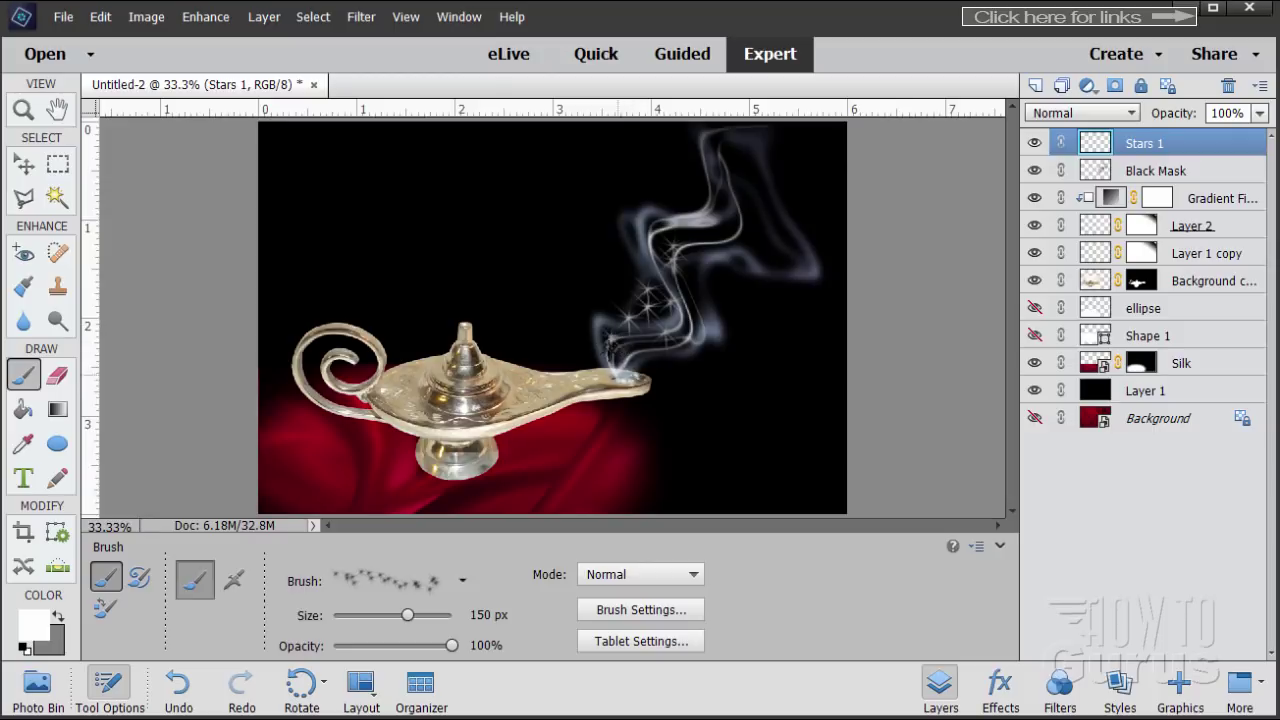
{"action": "left_click", "coordinate": [598, 318]}
{"action": "left_click", "coordinate": [708, 352]}
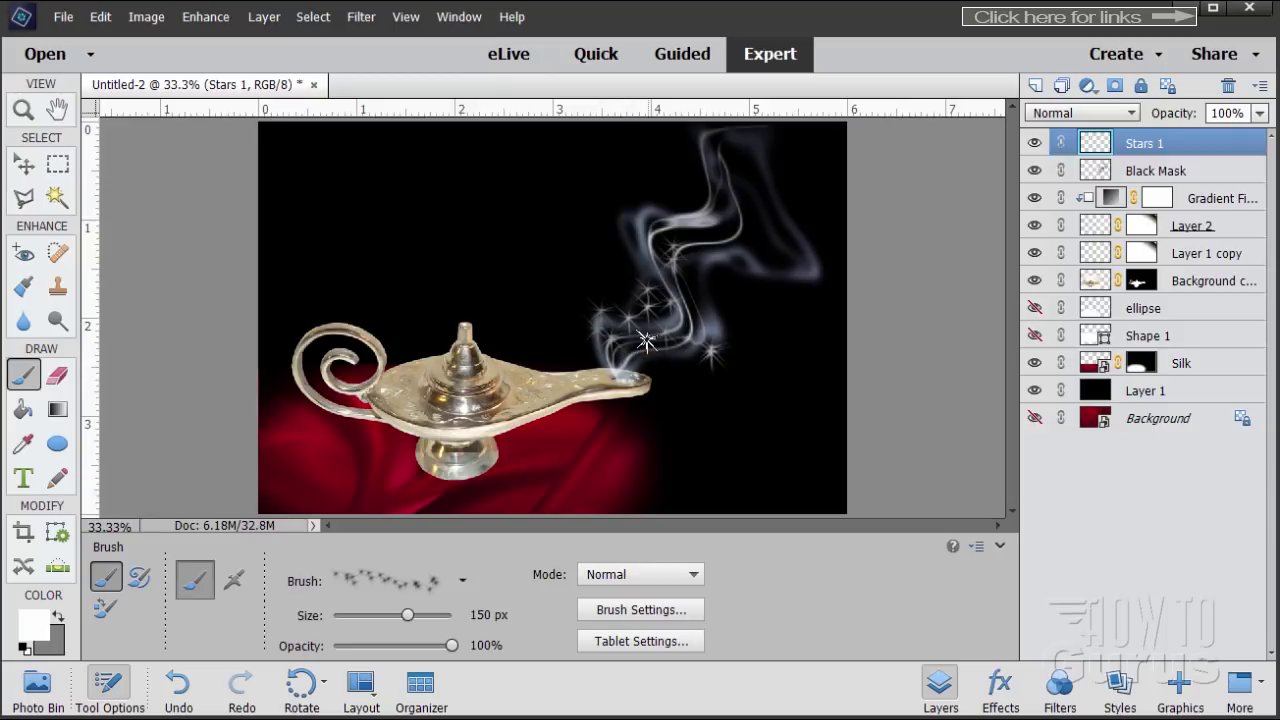
{"action": "left_click", "coordinate": [707, 305]}
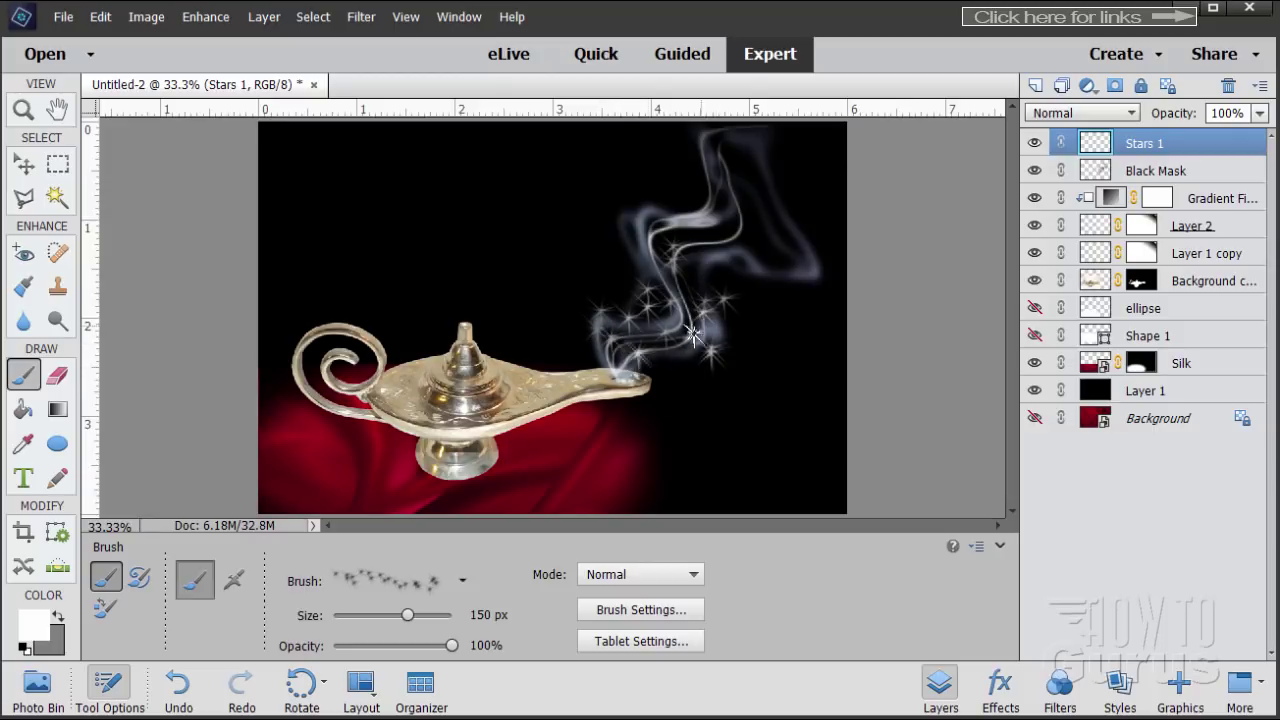
{"action": "left_click", "coordinate": [692, 262]}
{"action": "left_click", "coordinate": [736, 243]}
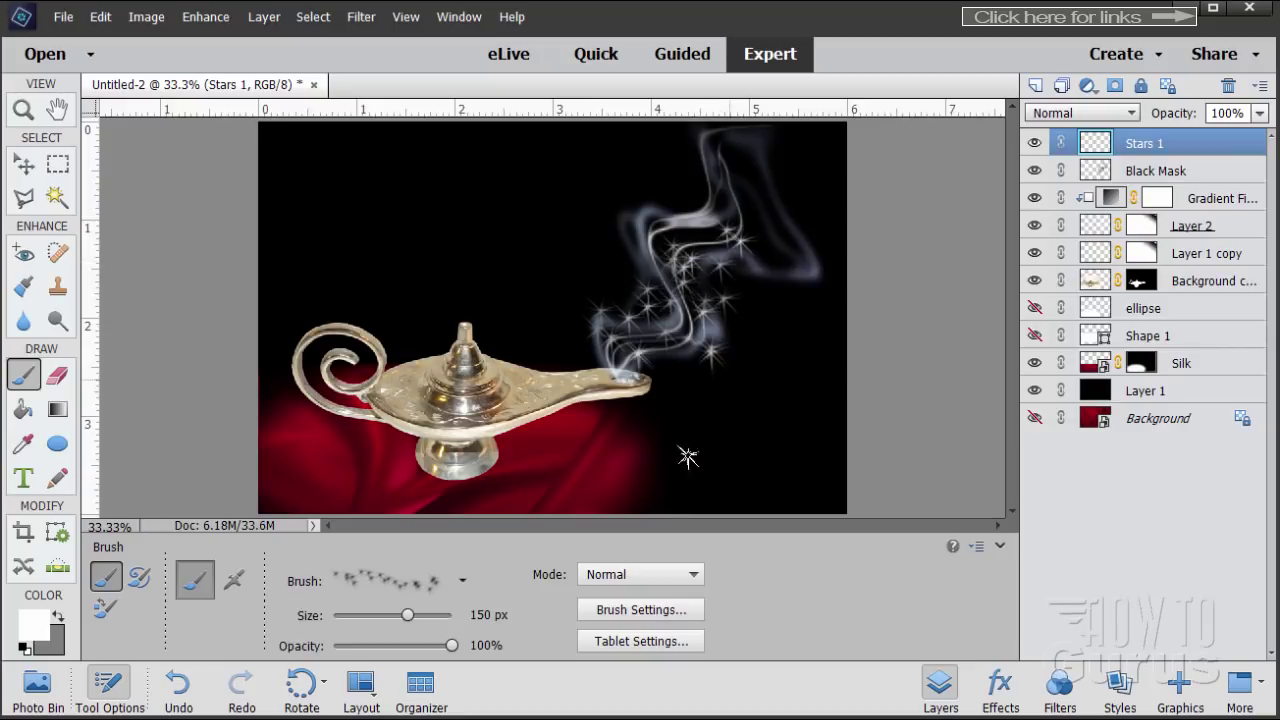
- Recheck the brush settings, then add sparkles up to the smoke's top and right edge
{"action": "left_click", "coordinate": [645, 612]}
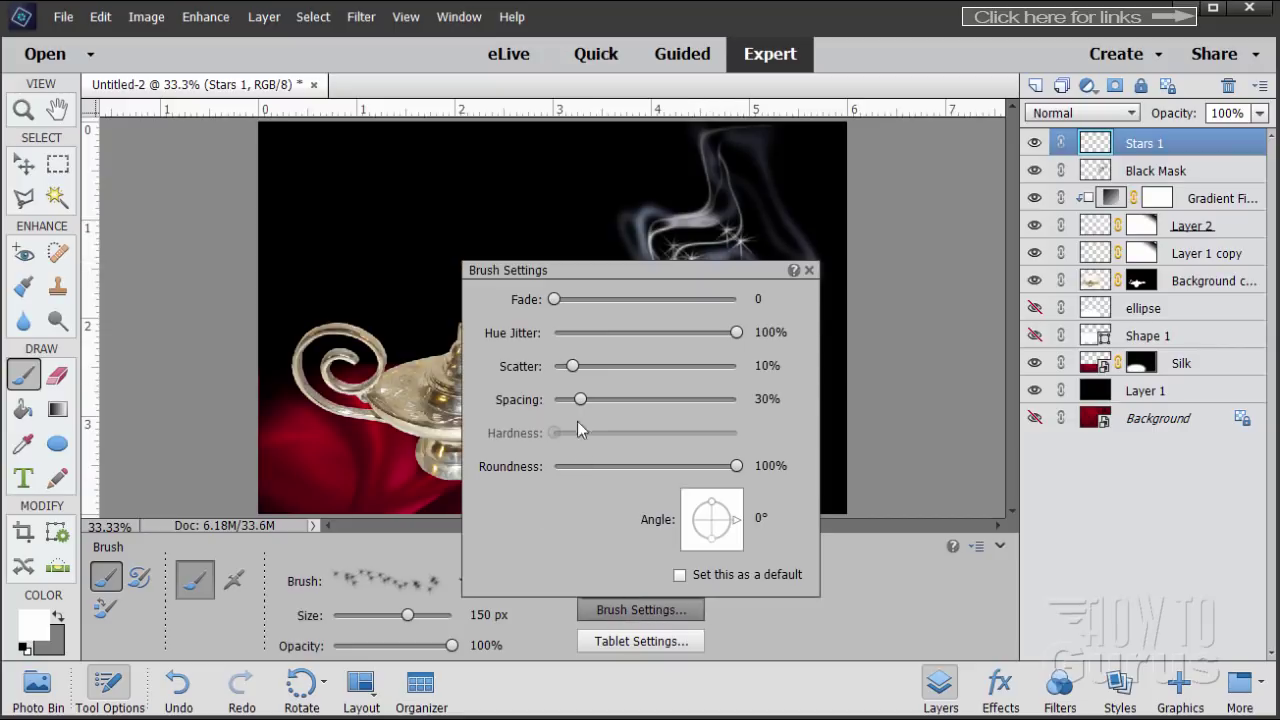
{"action": "left_click", "coordinate": [809, 270]}
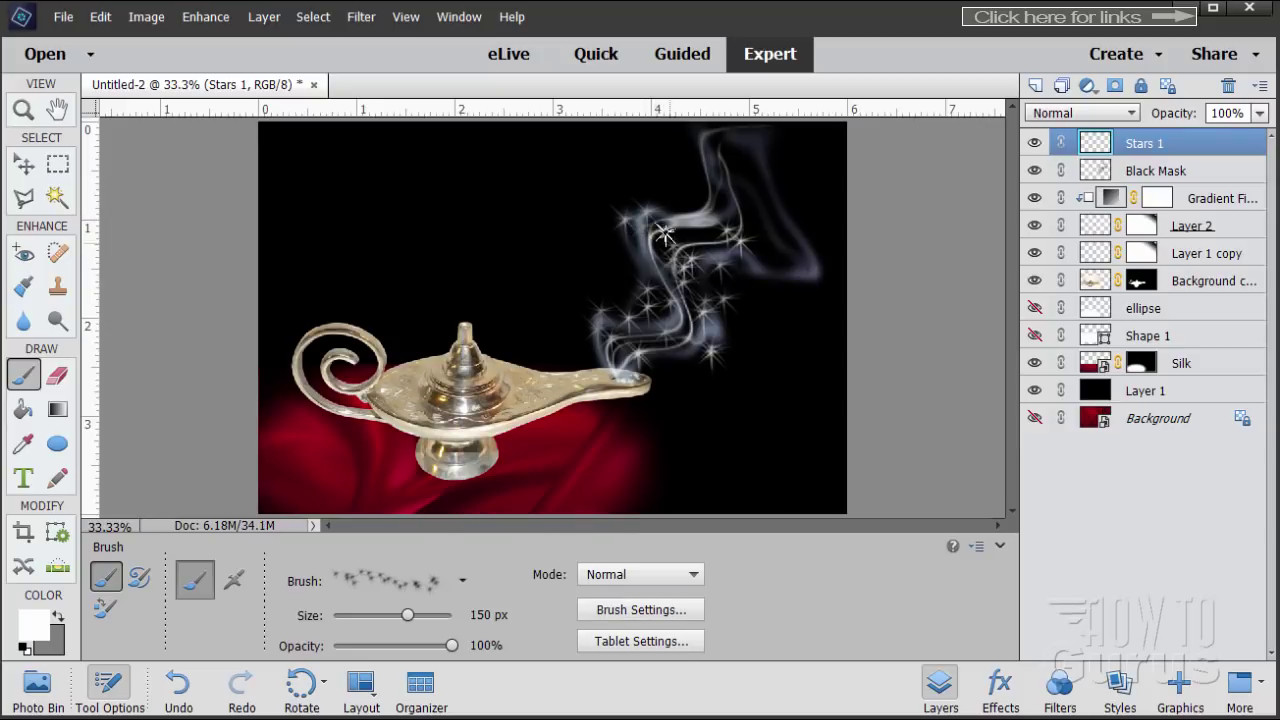
{"action": "left_click", "coordinate": [708, 205]}
{"action": "left_click", "coordinate": [720, 140]}
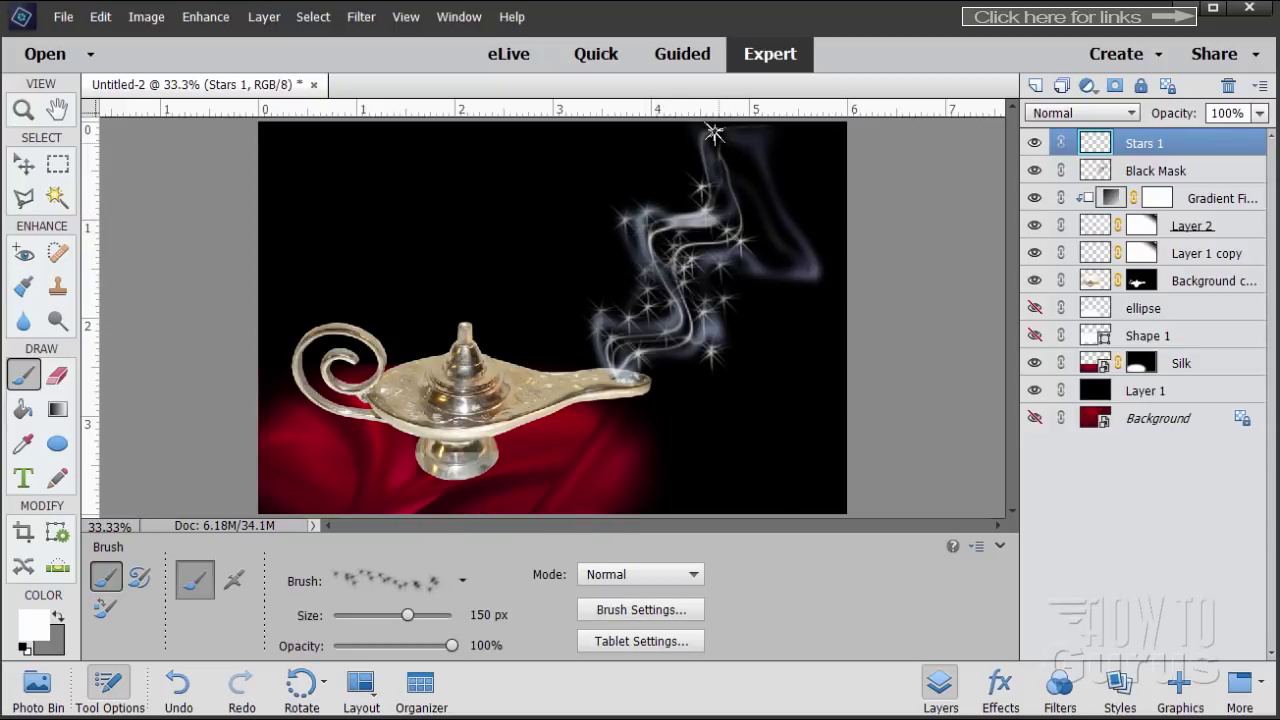
{"action": "left_click", "coordinate": [740, 200]}
{"action": "left_click", "coordinate": [760, 256]}
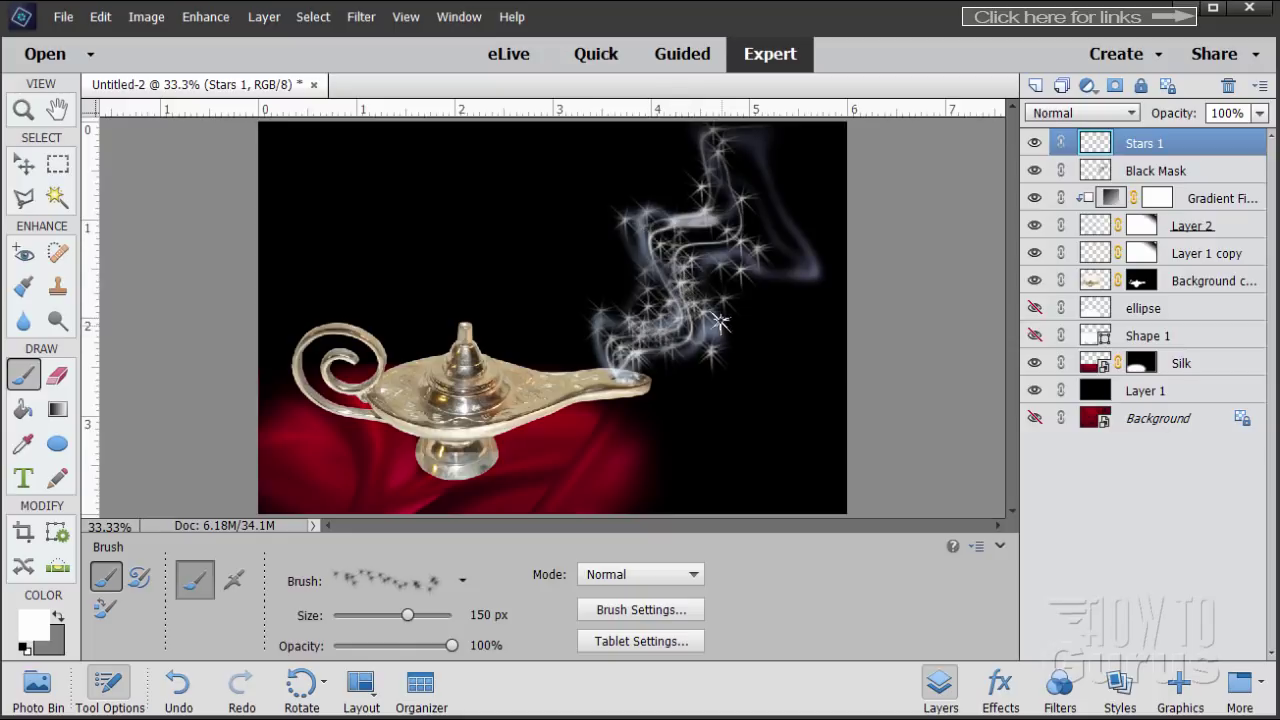
{"action": "left_click_drag", "start_coordinate": [788, 241], "coordinate": [782, 195]}
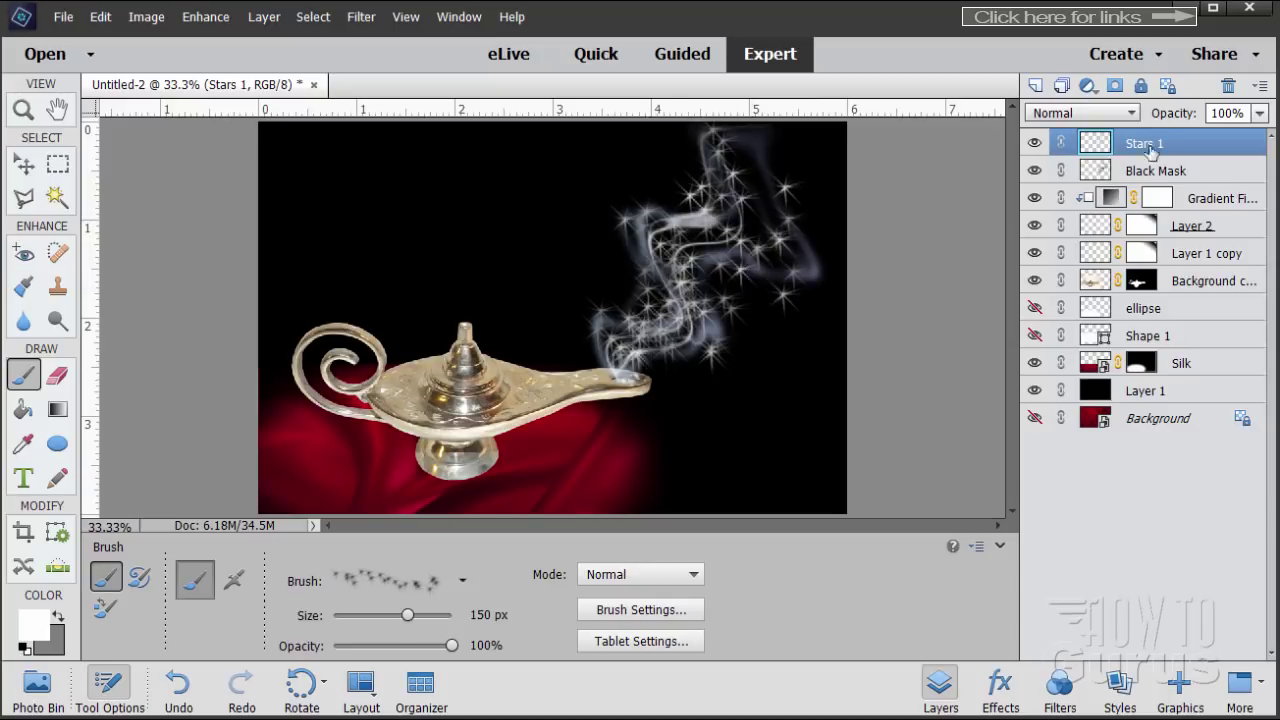
- Apply a Gaussian Blur with a 5-pixel radius to the Stars 1 sparkles
{"action": "left_click", "coordinate": [370, 20]}
{"action": "mouse_move", "coordinate": [380, 150]}
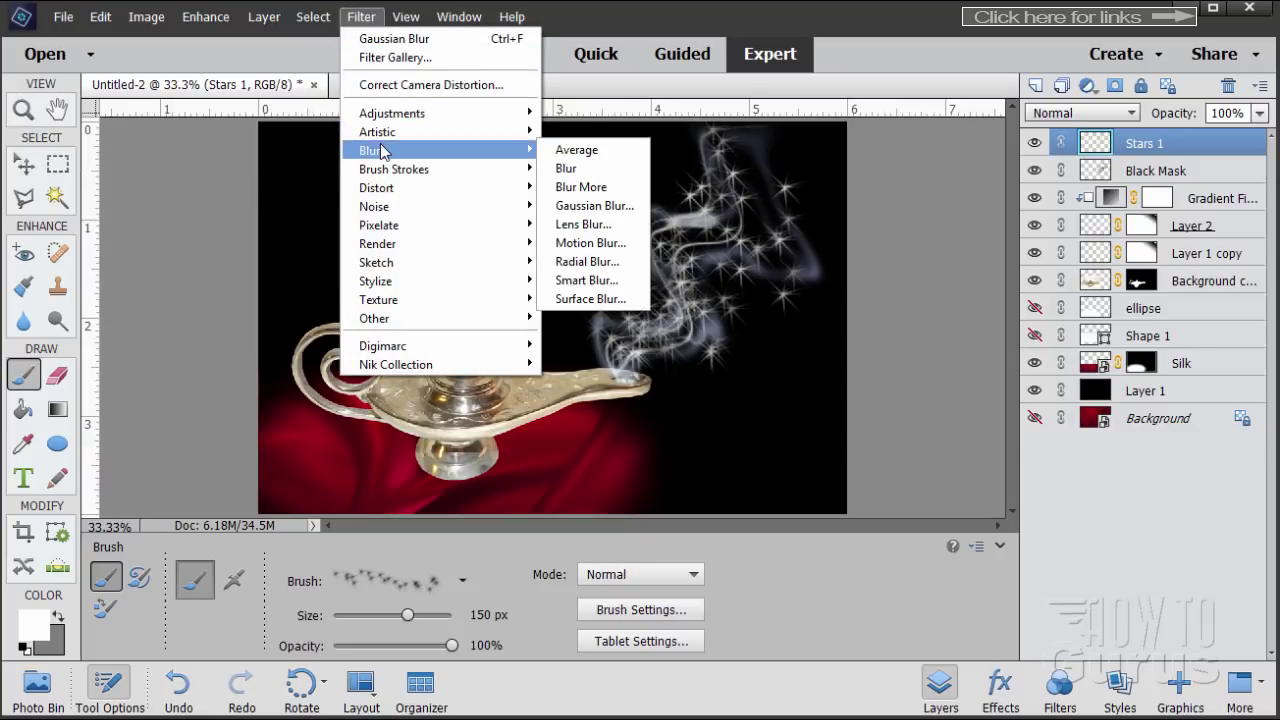
{"action": "left_click", "coordinate": [570, 206]}
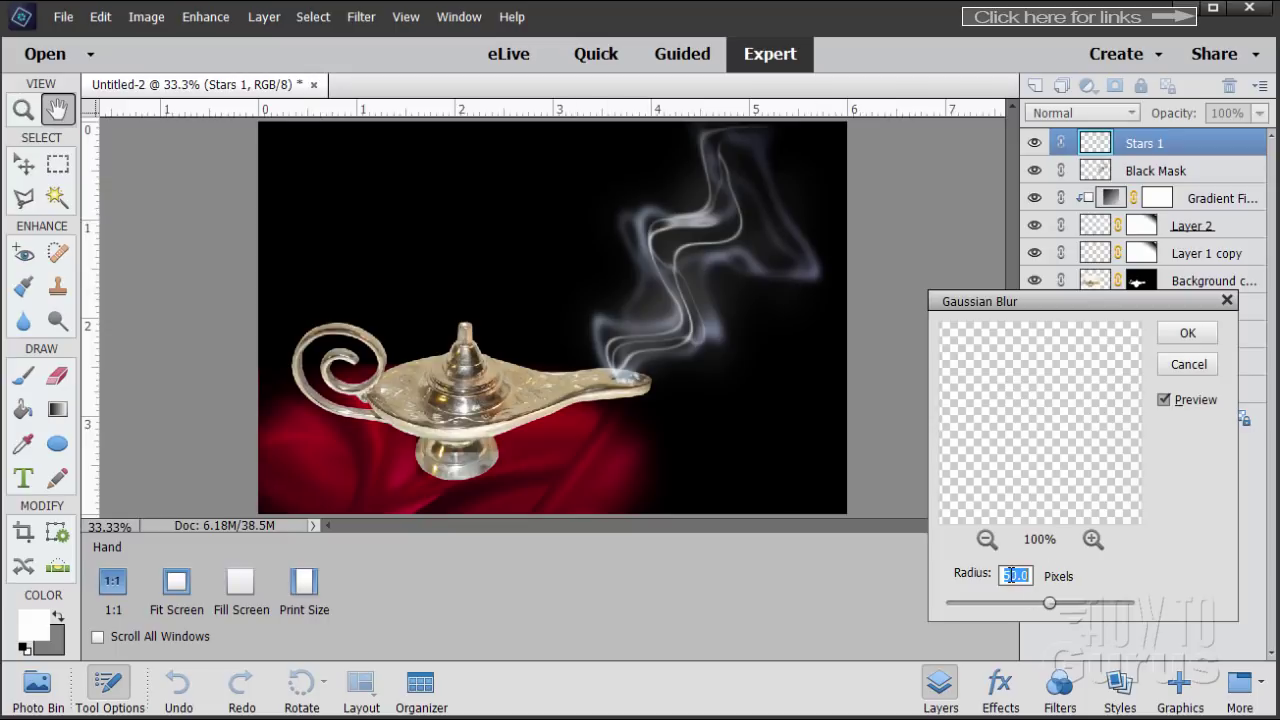
{"action": "left_click_drag", "start_coordinate": [1054, 607], "coordinate": [952, 607]}
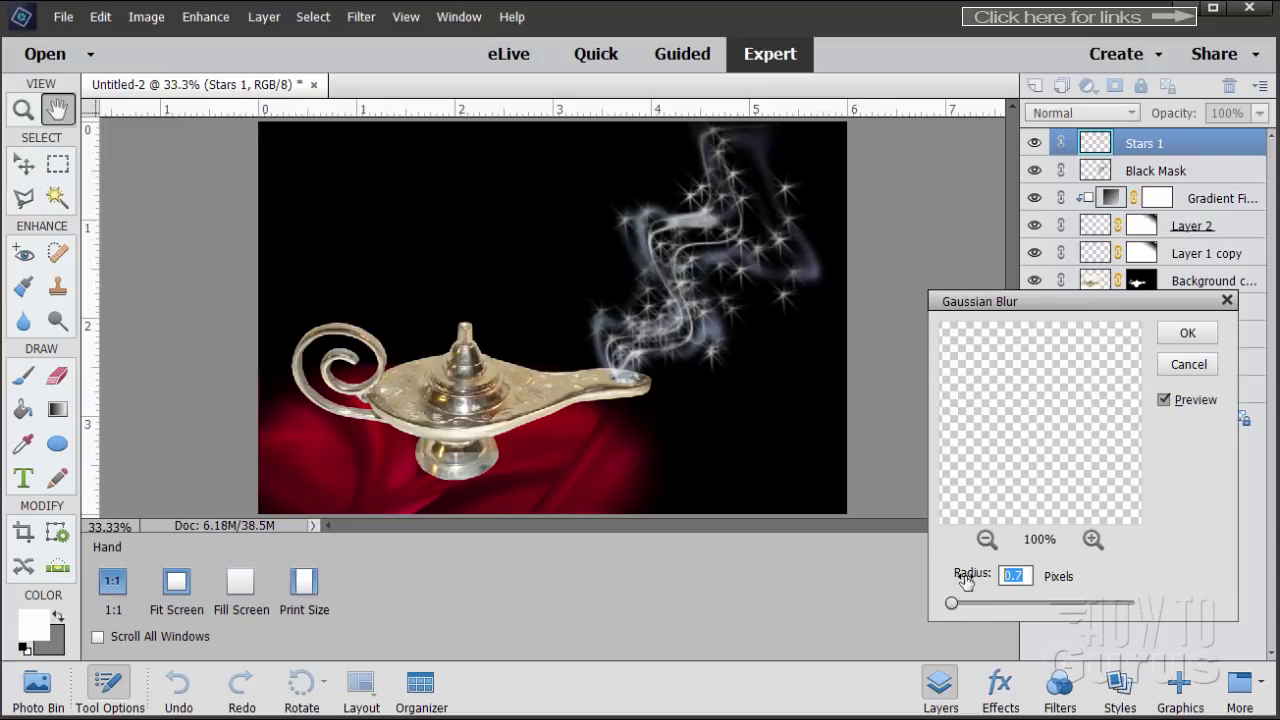
{"action": "type", "text": "5"}
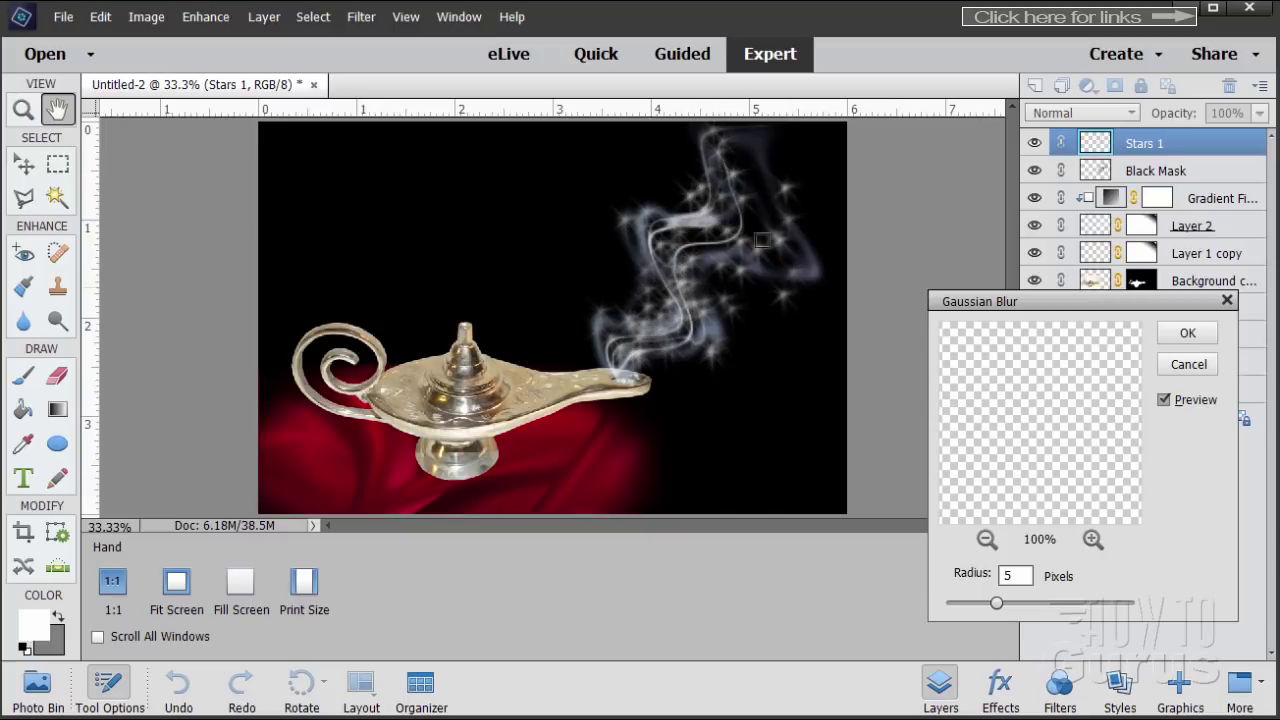
{"action": "left_click", "coordinate": [1187, 334]}
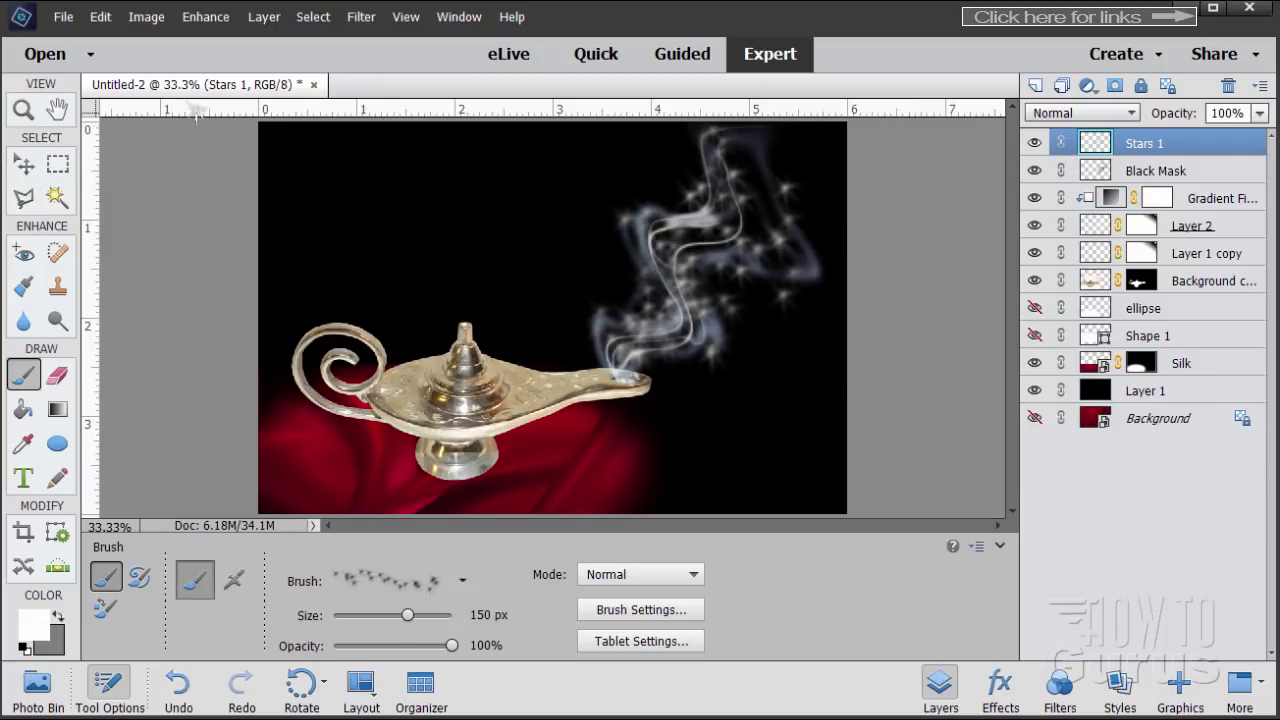
- Add a Gradient Map adjustment layer clipped to Stars 1
{"action": "left_click", "coordinate": [252, 20]}
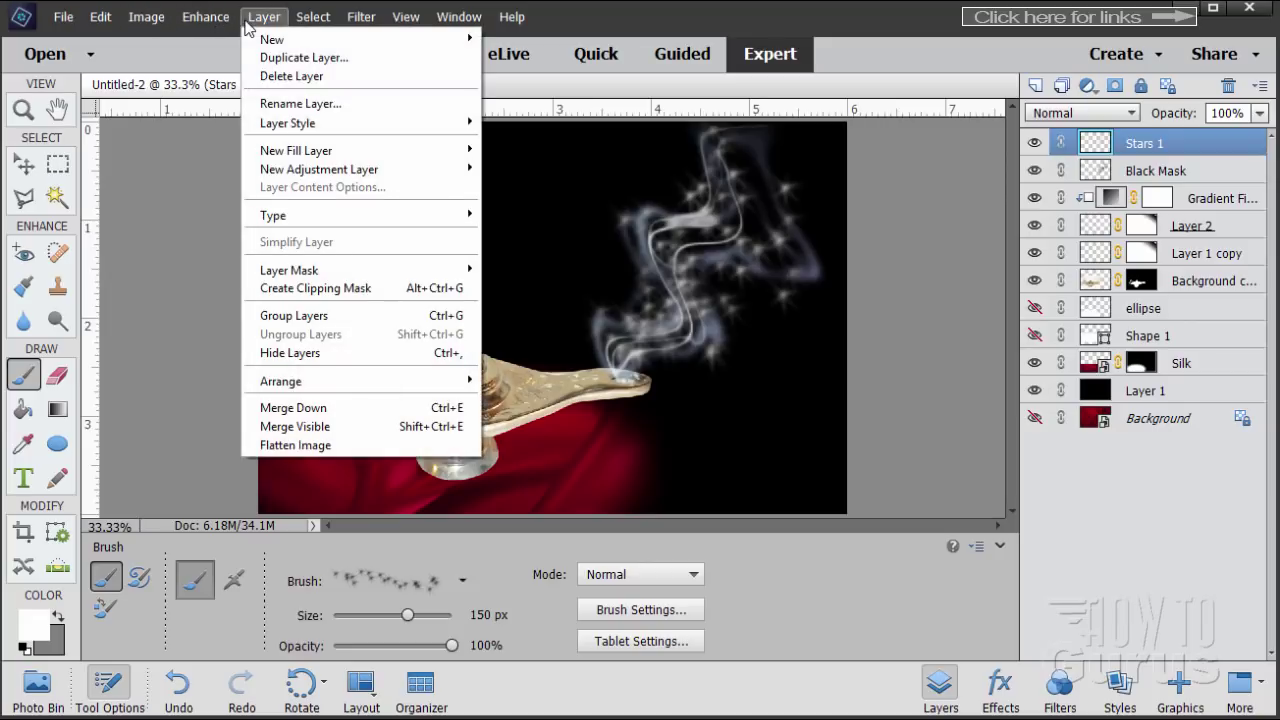
{"action": "mouse_move", "coordinate": [303, 172]}
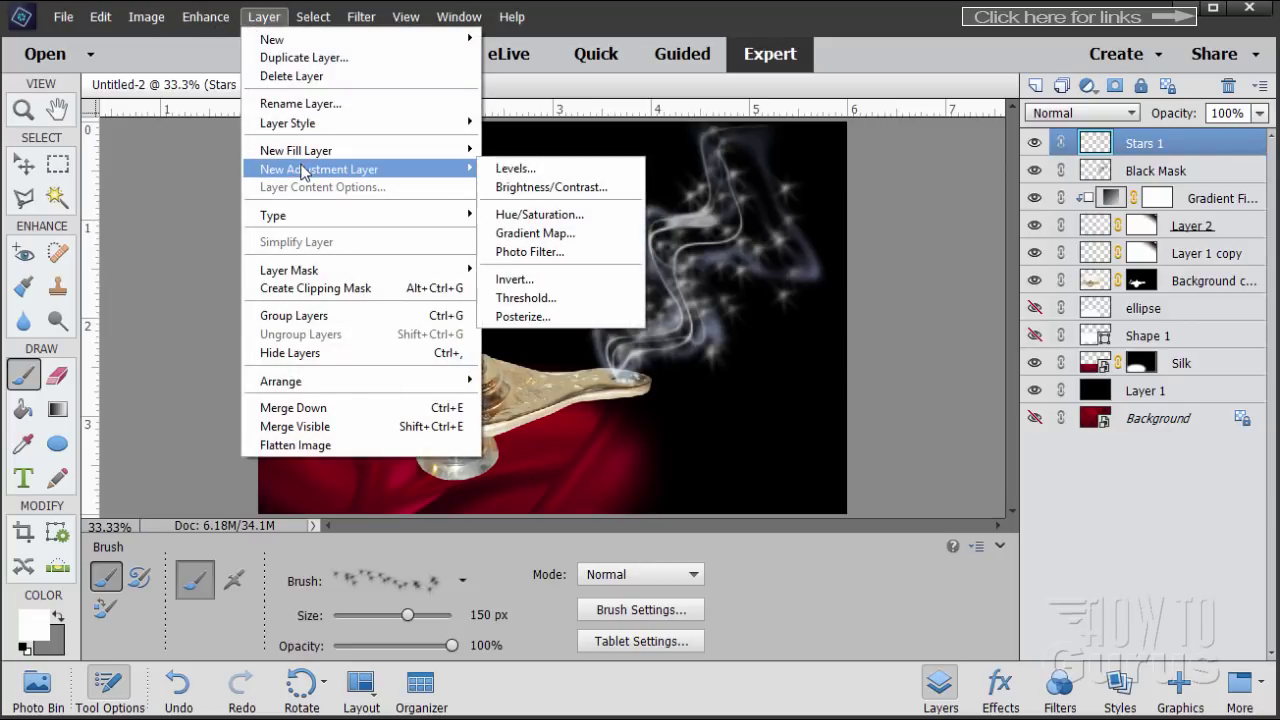
{"action": "left_click", "coordinate": [530, 236]}
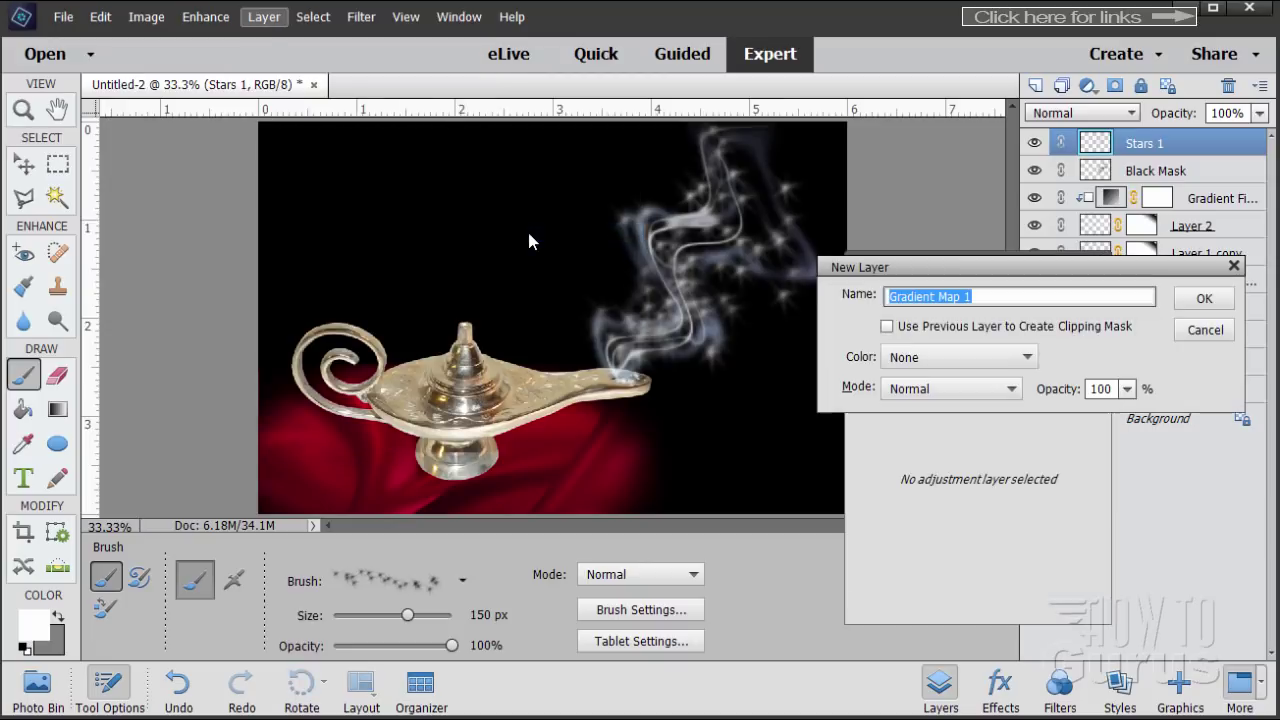
{"action": "left_click", "coordinate": [887, 327]}
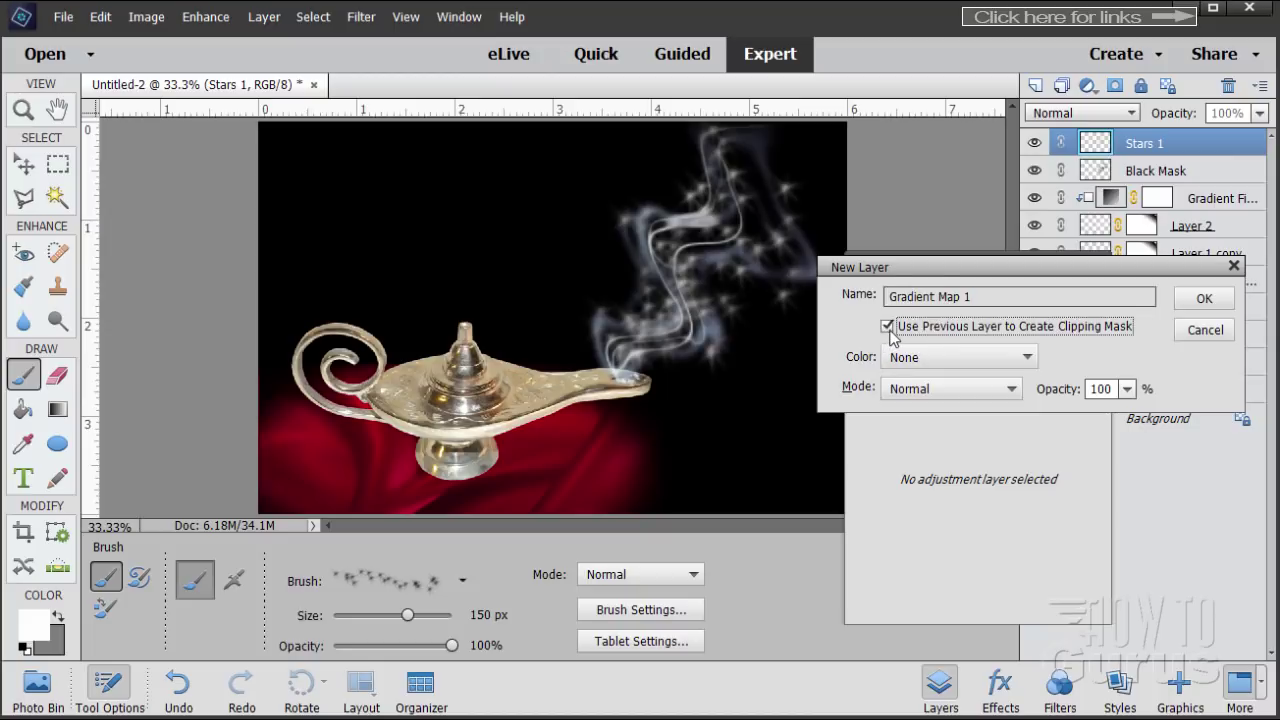
{"action": "left_click", "coordinate": [1205, 298]}
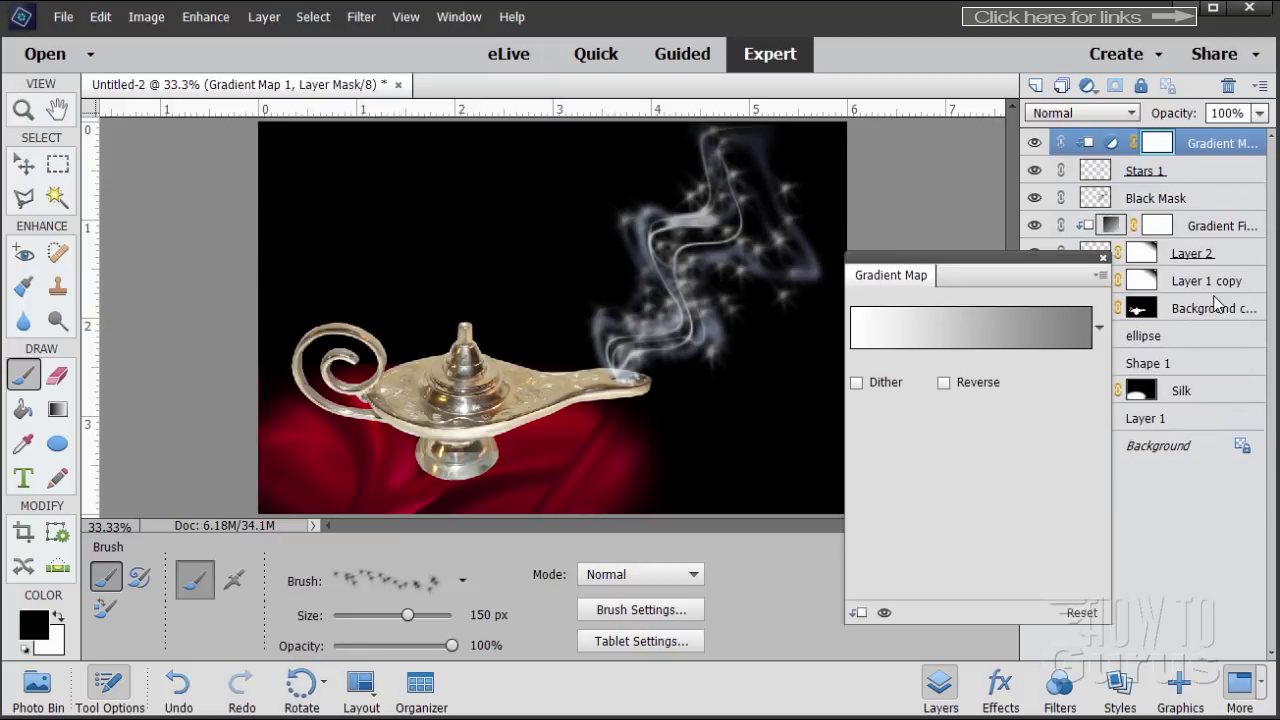
- Choose the Light Spectrum gradient from the Color Harmonies 1 set for the map
{"action": "left_click", "coordinate": [950, 326]}
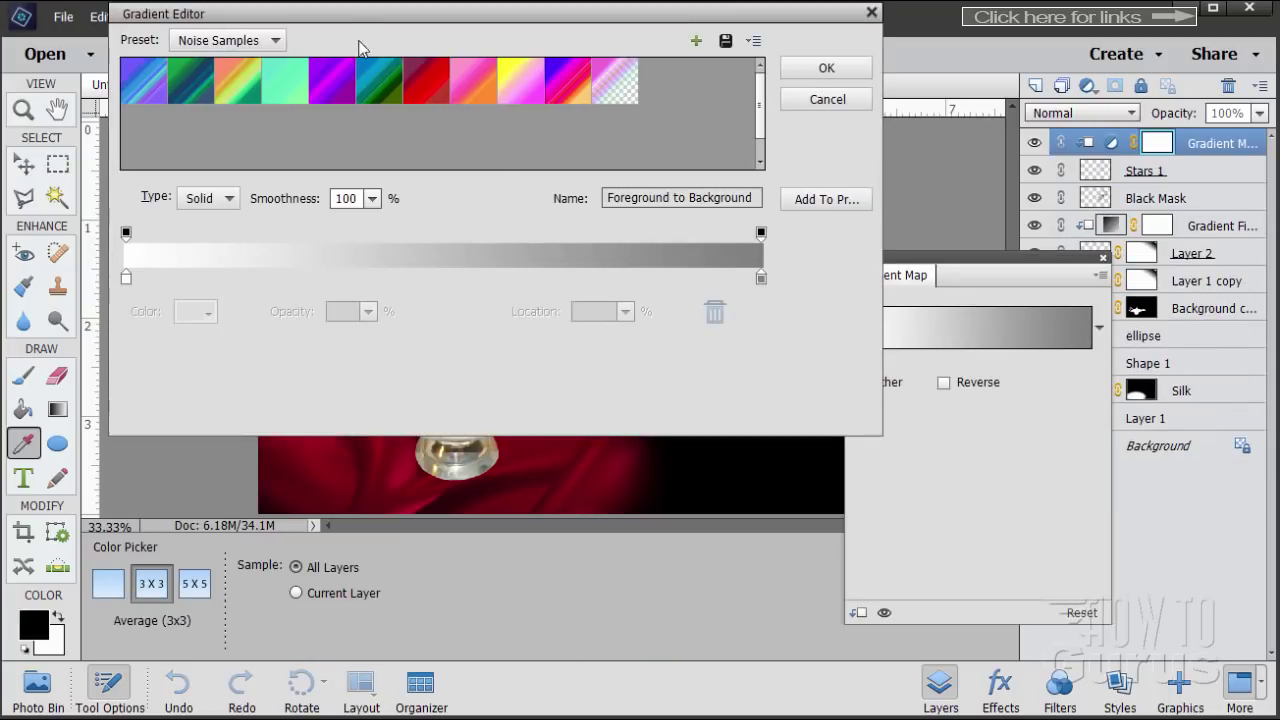
{"action": "left_click_drag", "start_coordinate": [340, 22], "coordinate": [312, 260]}
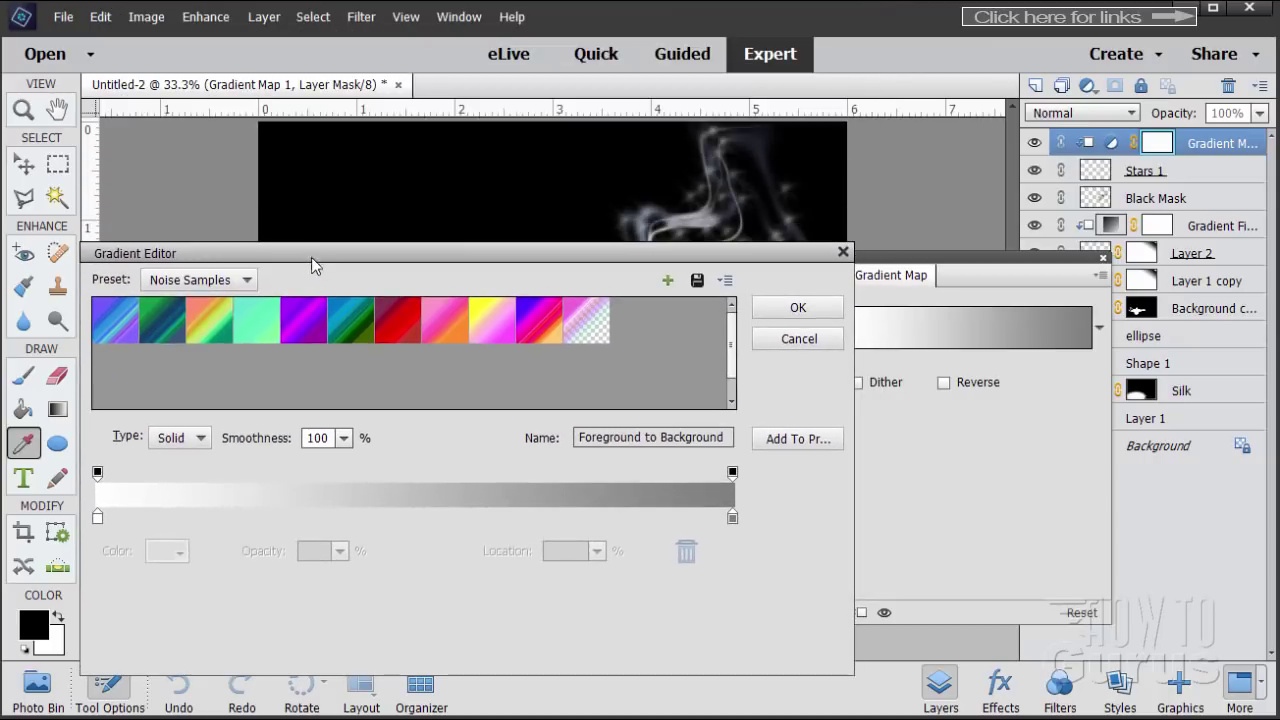
{"action": "left_click", "coordinate": [245, 282]}
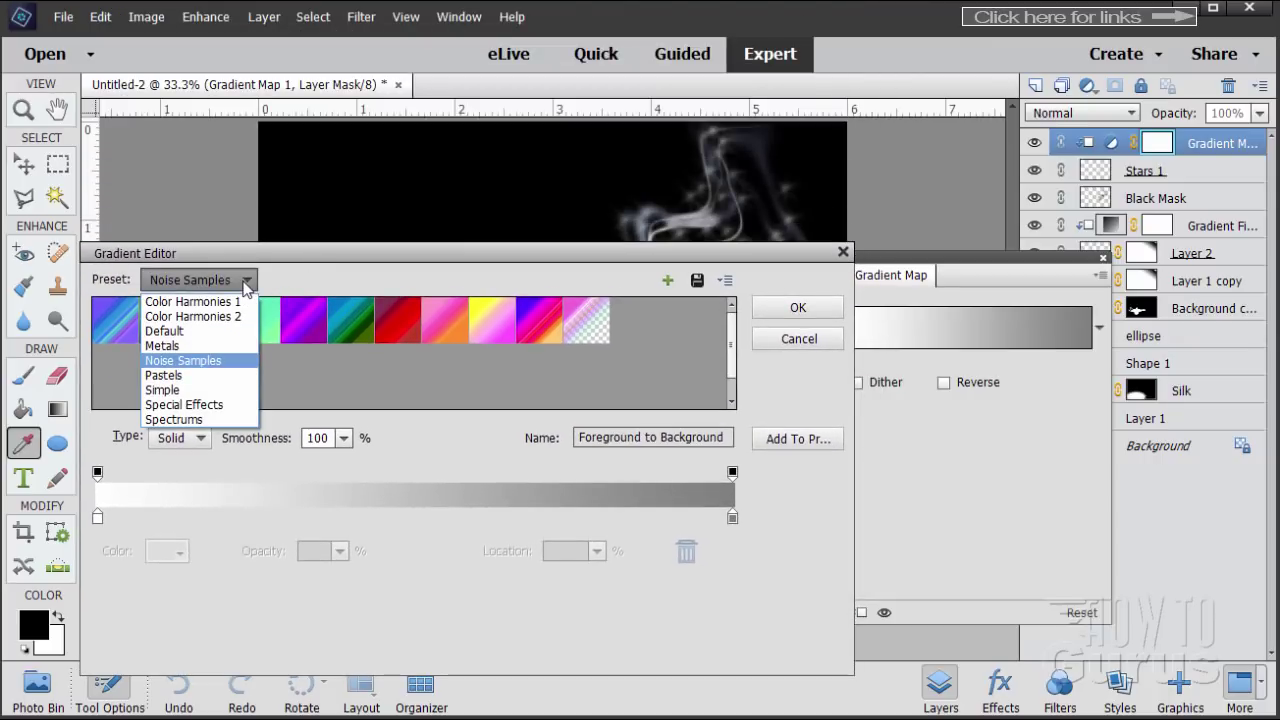
{"action": "left_click", "coordinate": [218, 304]}
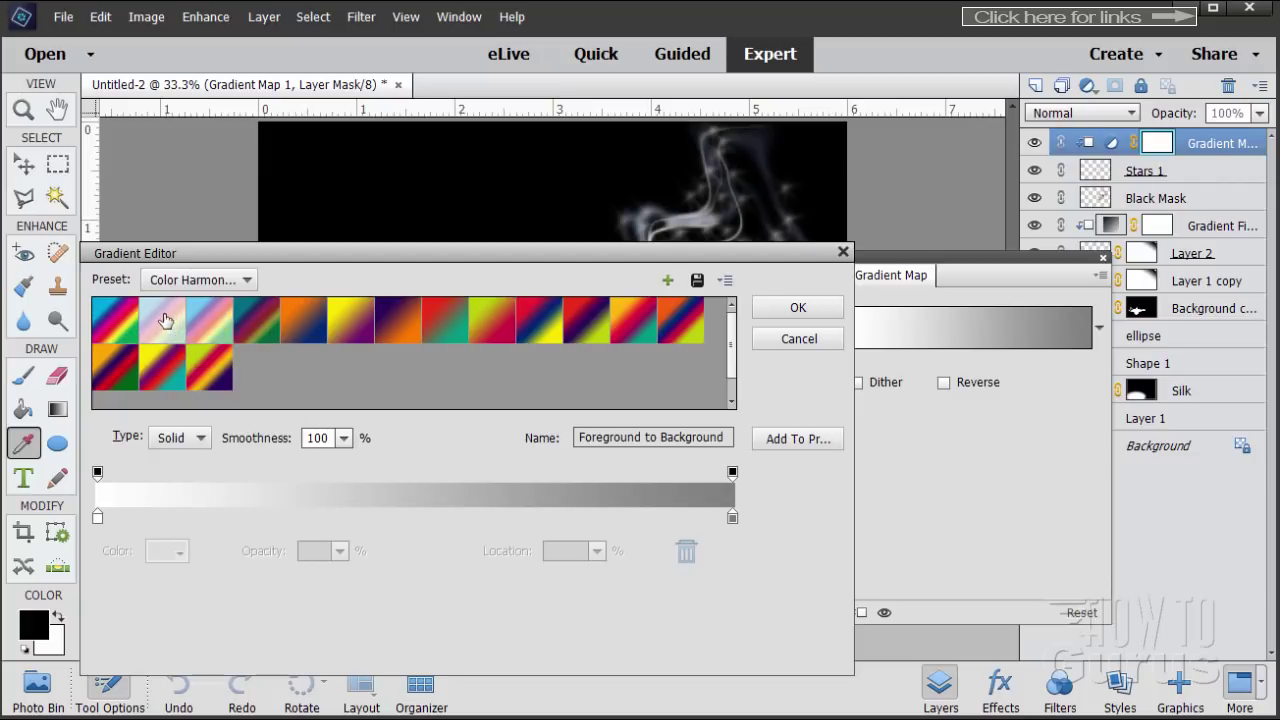
{"action": "left_click", "coordinate": [170, 324]}
{"action": "left_click_drag", "start_coordinate": [646, 258], "coordinate": [583, 428]}
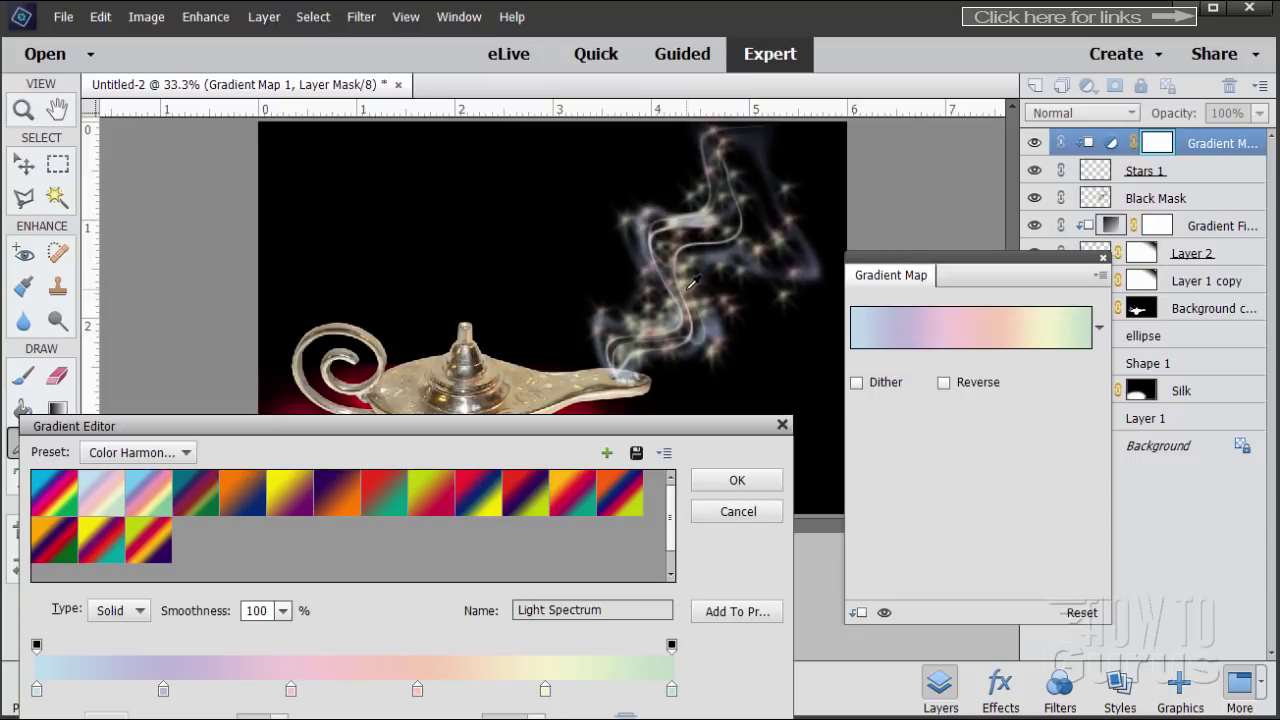
- Accept the gradient, close the Gradient Map panel, and add a new layer named Stars 2
{"action": "left_click", "coordinate": [737, 480]}
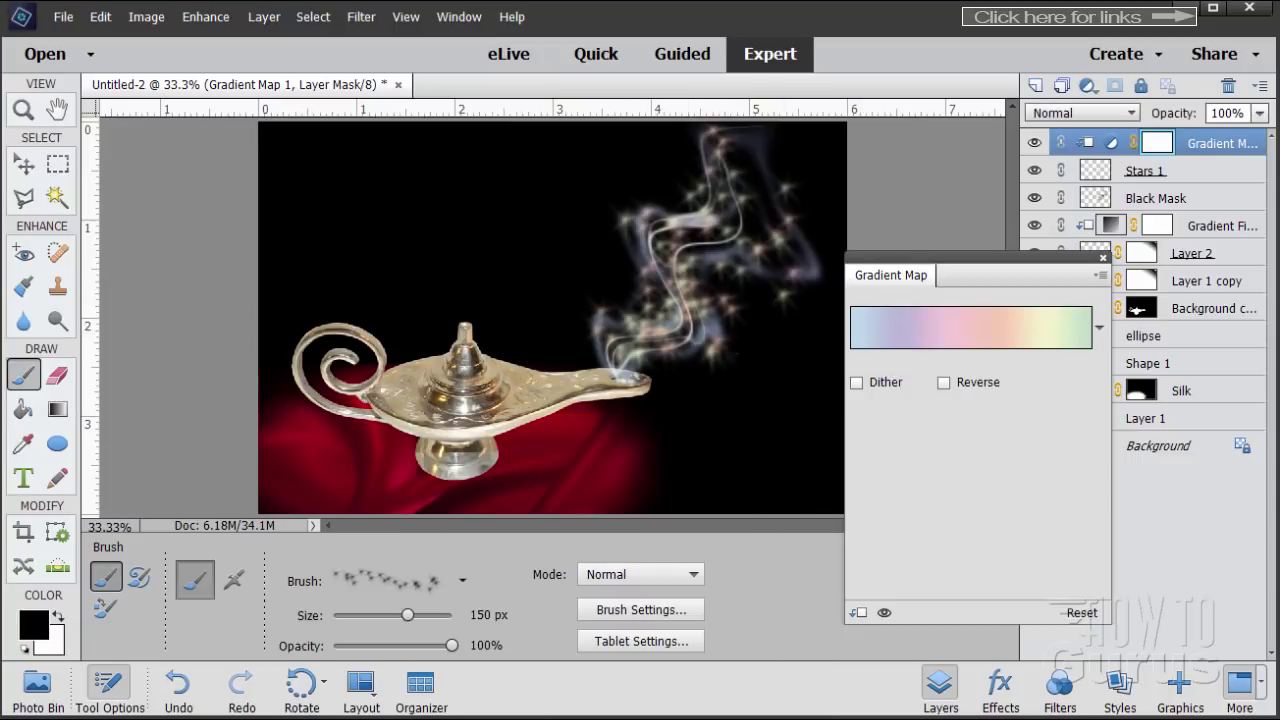
{"action": "left_click", "coordinate": [1103, 259]}
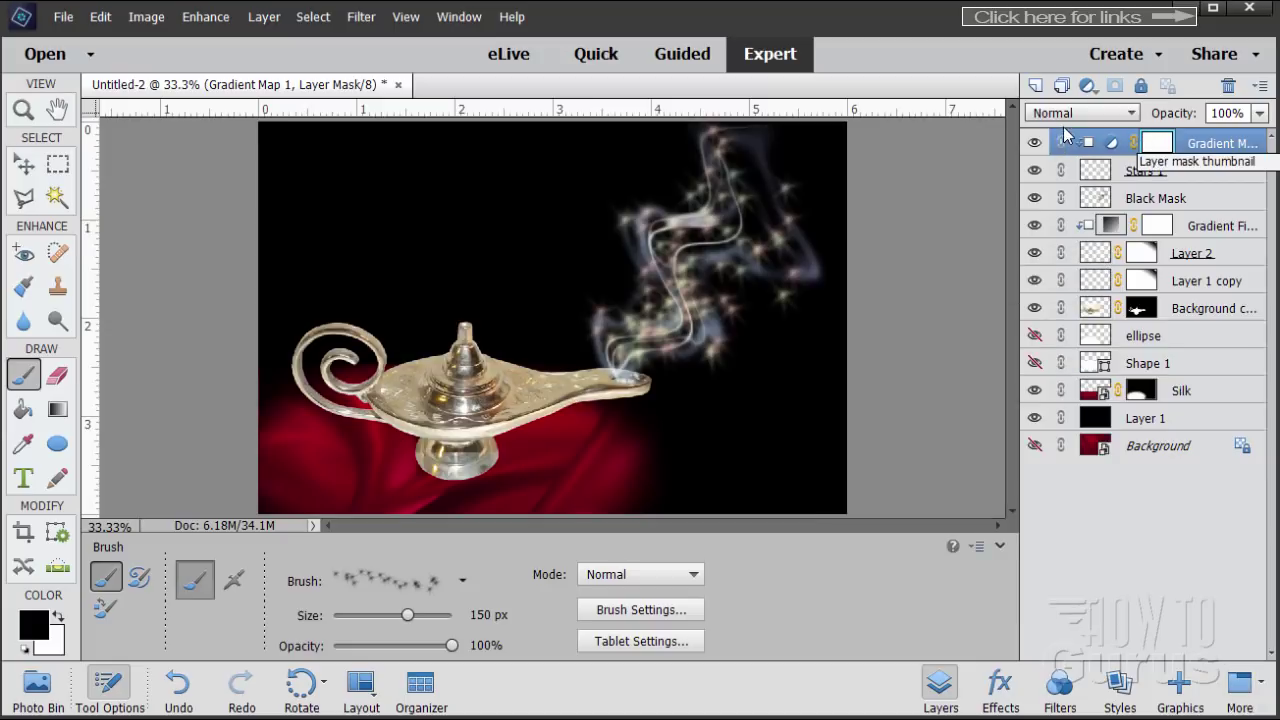
{"action": "left_click", "coordinate": [1035, 85]}
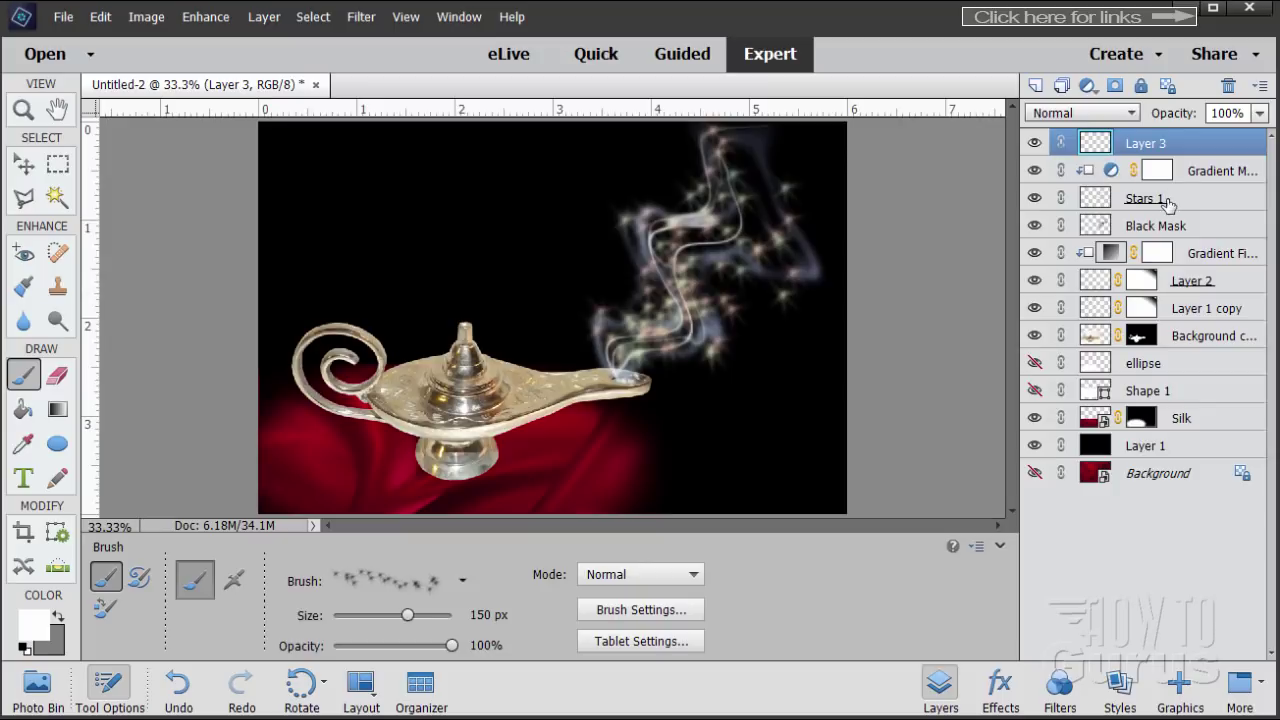
{"action": "double_click", "coordinate": [1145, 145]}
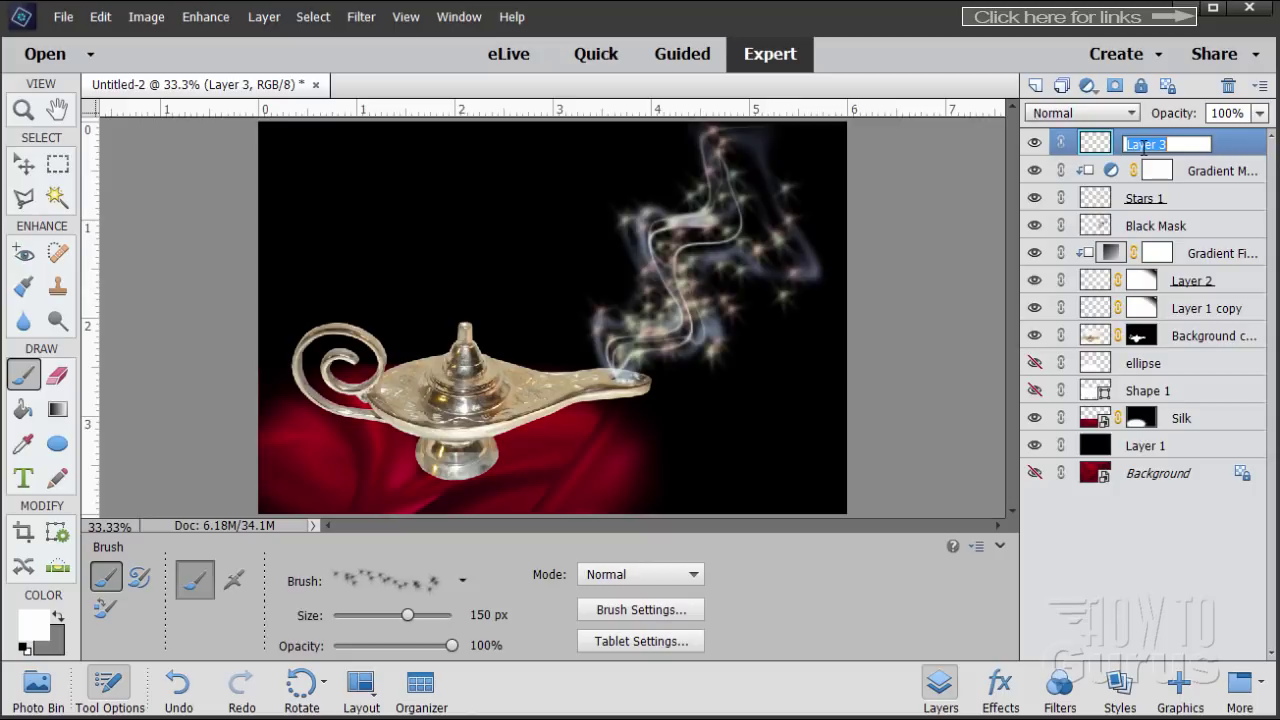
{"action": "type", "text": "Stars 2"}
{"action": "left_click", "coordinate": [1219, 145]}
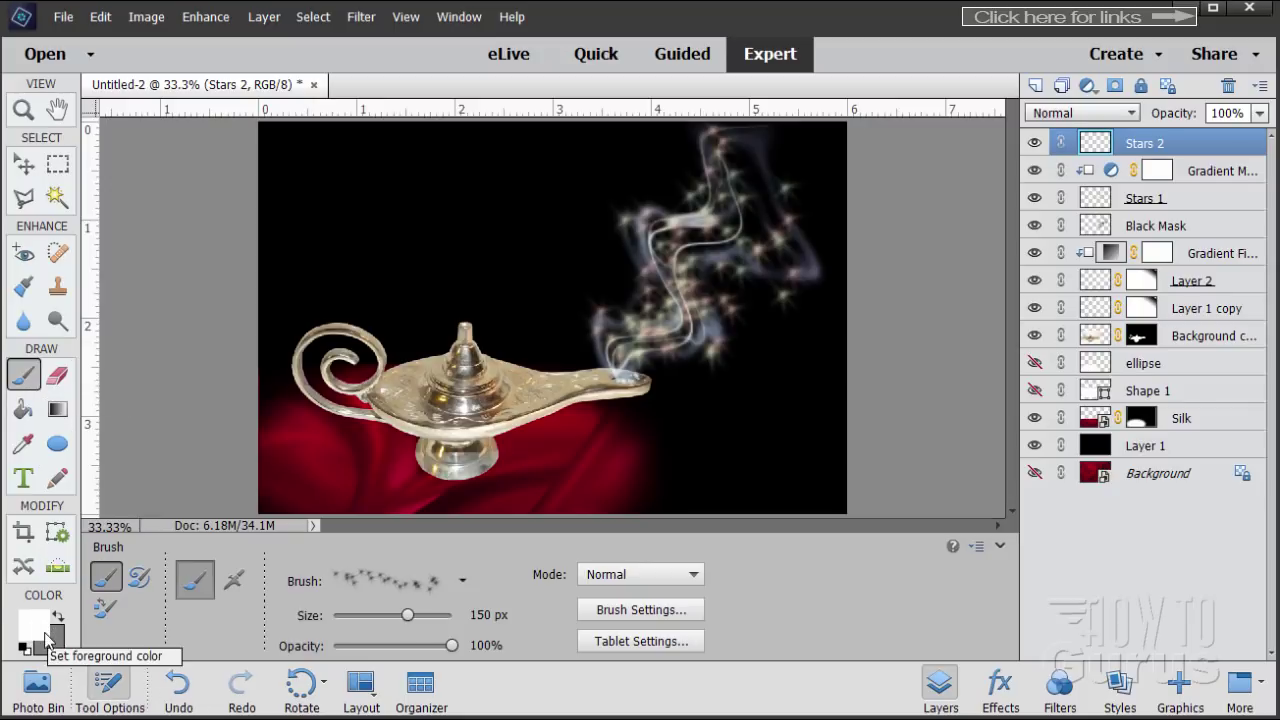
- Set the brush size to 100 px and paint extra star strokes through the smoke on Stars 2
{"action": "left_click", "coordinate": [487, 615]}
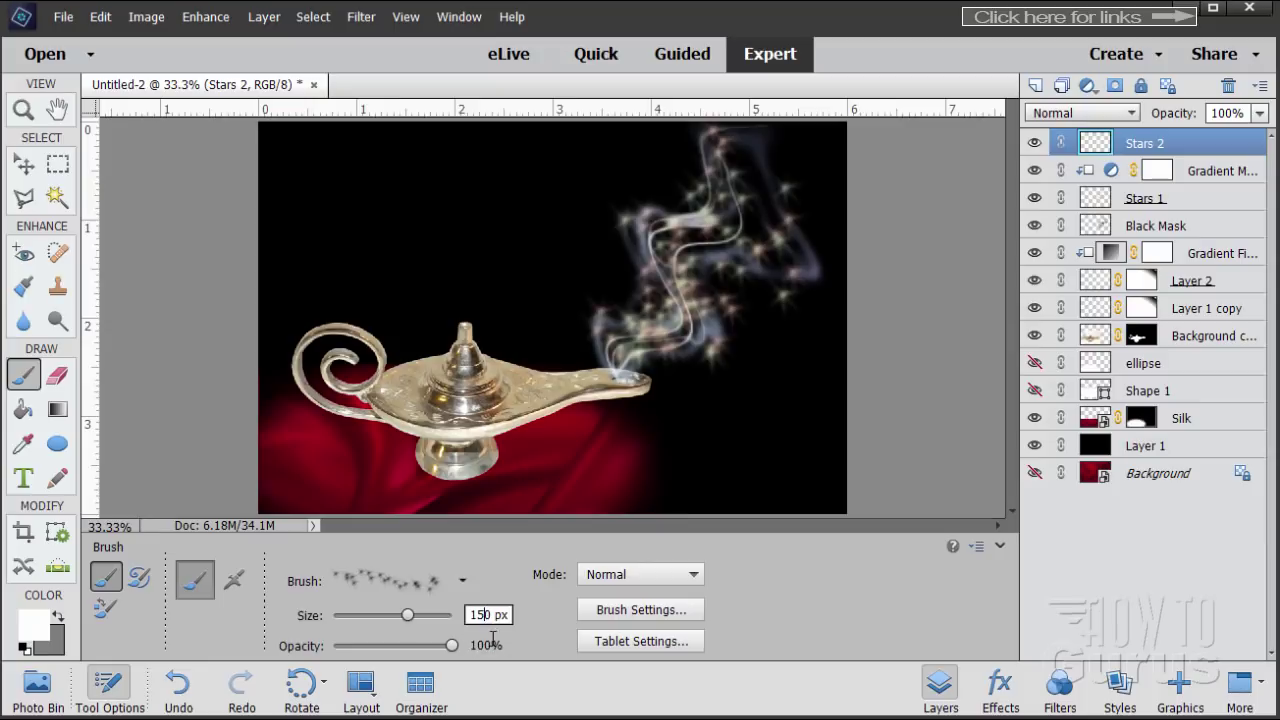
{"action": "type", "text": "100"}
{"action": "left_click_drag", "start_coordinate": [650, 318], "coordinate": [638, 336]}
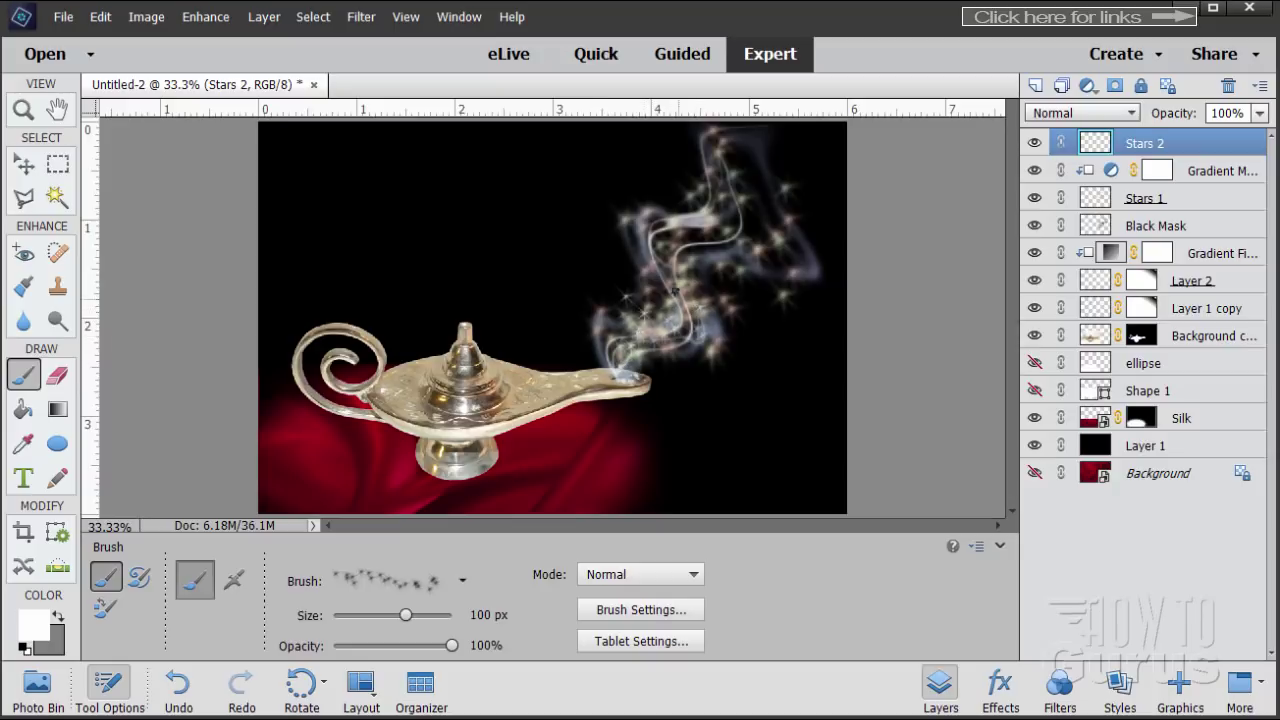
{"action": "mouse_move", "coordinate": [706, 300]}
{"action": "left_mouse_down"}
{"action": "mouse_move", "coordinate": [694, 296]}
{"action": "mouse_move", "coordinate": [755, 292]}
{"action": "left_mouse_up"}
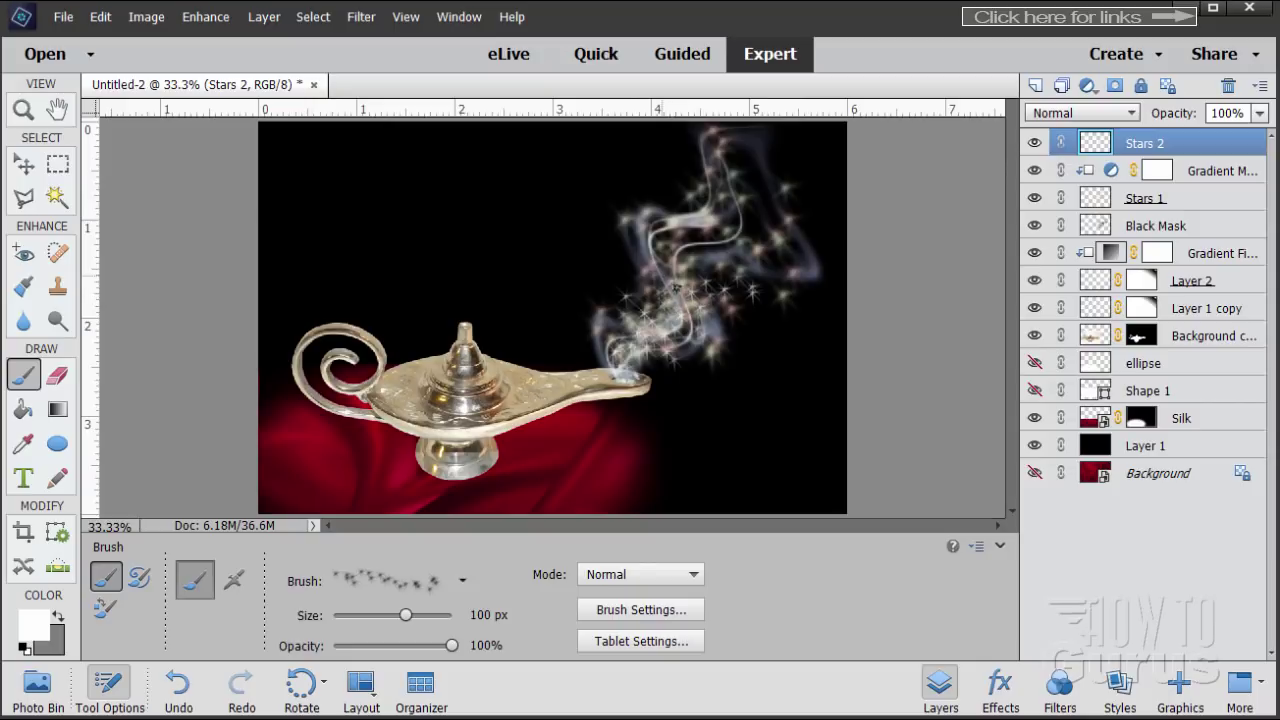
{"action": "left_click_drag", "start_coordinate": [663, 282], "coordinate": [688, 272]}
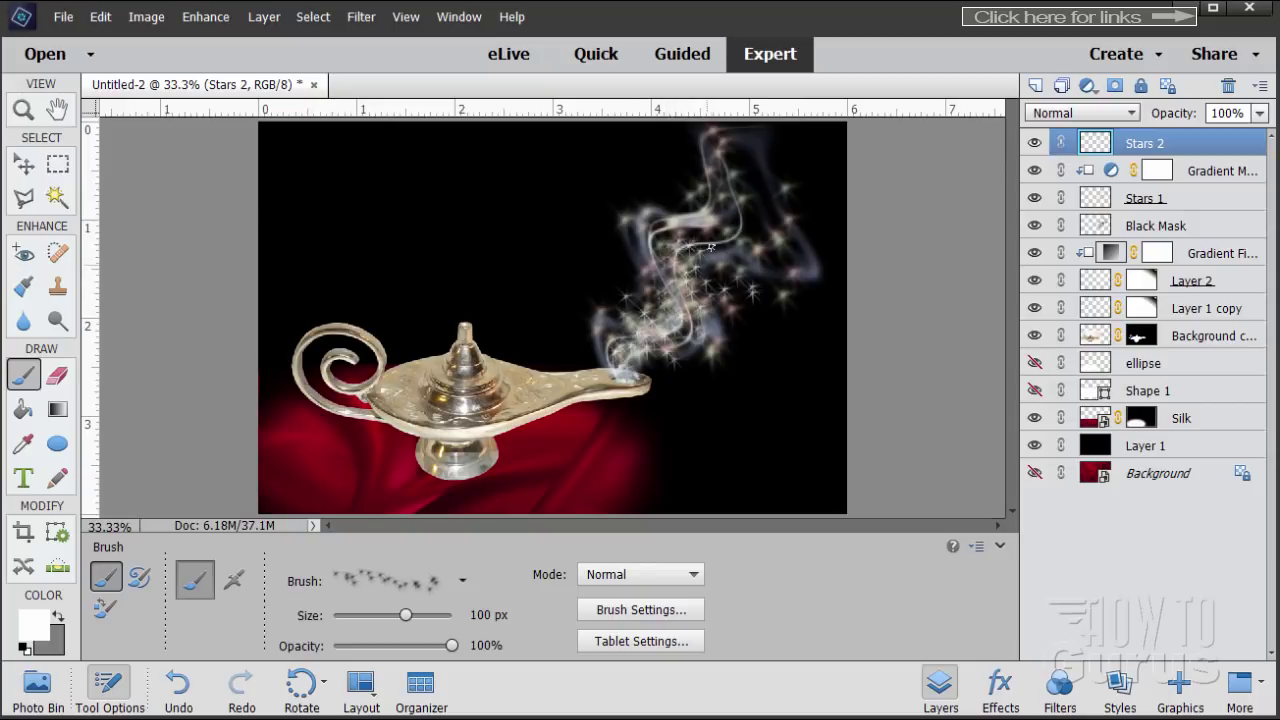
{"action": "mouse_move", "coordinate": [705, 200]}
{"action": "left_mouse_down"}
{"action": "mouse_move", "coordinate": [722, 147]}
{"action": "mouse_move", "coordinate": [738, 178]}
{"action": "mouse_move", "coordinate": [753, 161]}
{"action": "mouse_move", "coordinate": [778, 218]}
{"action": "mouse_move", "coordinate": [762, 182]}
{"action": "mouse_move", "coordinate": [755, 234]}
{"action": "mouse_move", "coordinate": [778, 244]}
{"action": "mouse_move", "coordinate": [753, 283]}
{"action": "mouse_move", "coordinate": [743, 255]}
{"action": "mouse_move", "coordinate": [719, 262]}
{"action": "mouse_move", "coordinate": [724, 205]}
{"action": "mouse_move", "coordinate": [695, 215]}
{"action": "mouse_move", "coordinate": [684, 189]}
{"action": "mouse_move", "coordinate": [651, 241]}
{"action": "mouse_move", "coordinate": [690, 232]}
{"action": "mouse_move", "coordinate": [644, 225]}
{"action": "mouse_move", "coordinate": [629, 245]}
{"action": "mouse_move", "coordinate": [630, 233]}
{"action": "mouse_move", "coordinate": [648, 285]}
{"action": "left_mouse_up"}
{"action": "mouse_move", "coordinate": [710, 311]}
{"action": "left_mouse_down"}
{"action": "mouse_move", "coordinate": [617, 378]}
{"action": "mouse_move", "coordinate": [626, 347]}
{"action": "mouse_move", "coordinate": [635, 364]}
{"action": "mouse_move", "coordinate": [688, 310]}
{"action": "mouse_move", "coordinate": [699, 284]}
{"action": "mouse_move", "coordinate": [639, 359]}
{"action": "mouse_move", "coordinate": [656, 291]}
{"action": "mouse_move", "coordinate": [726, 222]}
{"action": "mouse_move", "coordinate": [696, 156]}
{"action": "mouse_move", "coordinate": [678, 332]}
{"action": "left_mouse_up"}
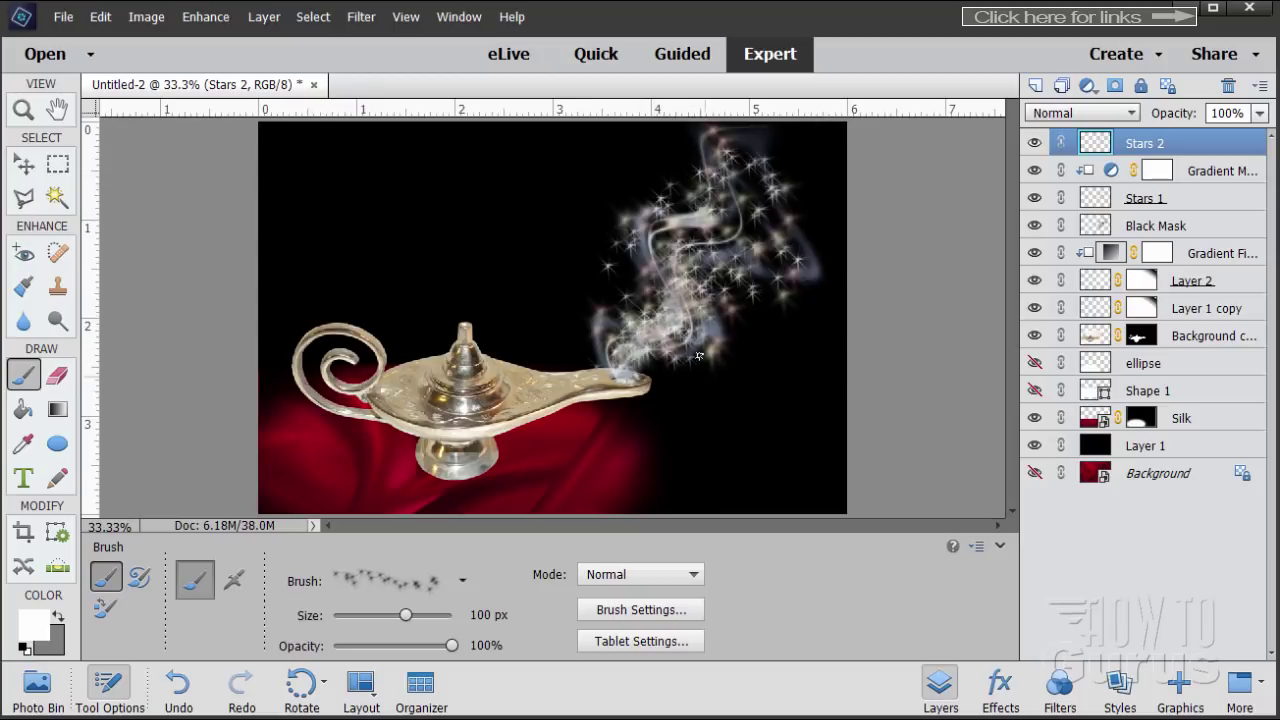
{"action": "left_click_drag", "start_coordinate": [659, 293], "coordinate": [692, 325]}
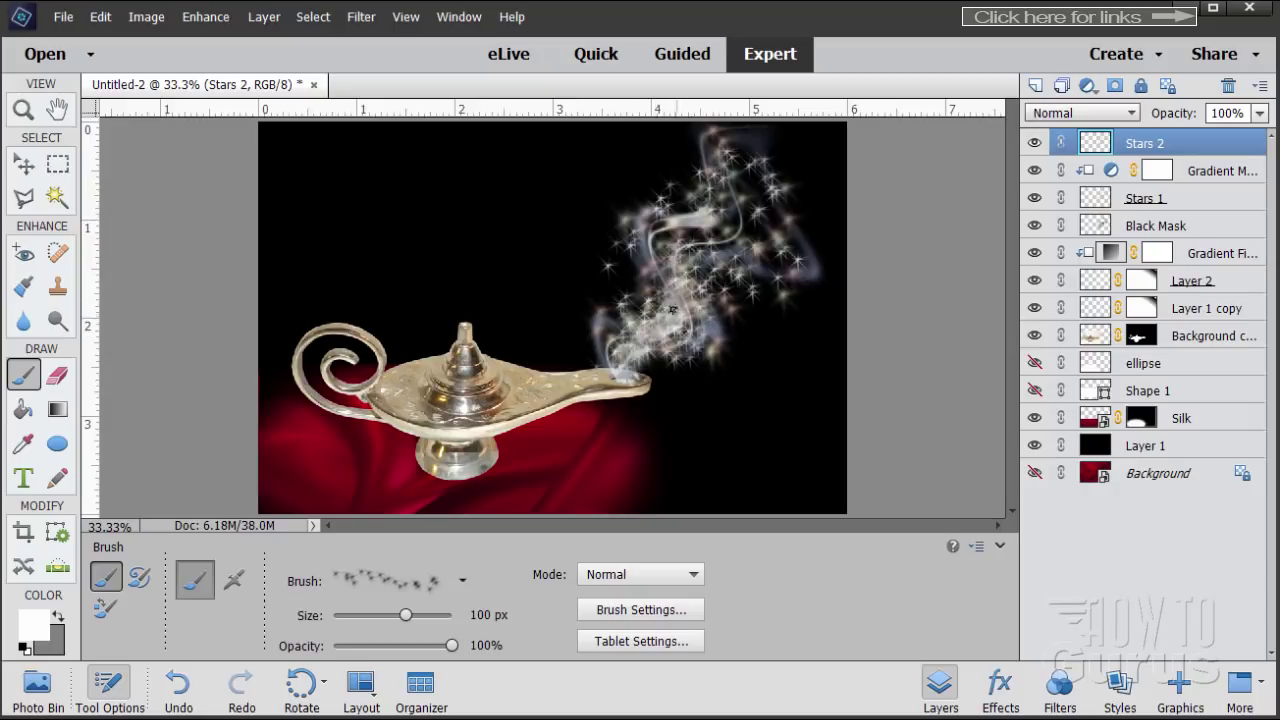
{"action": "left_click_drag", "start_coordinate": [676, 262], "coordinate": [700, 242]}
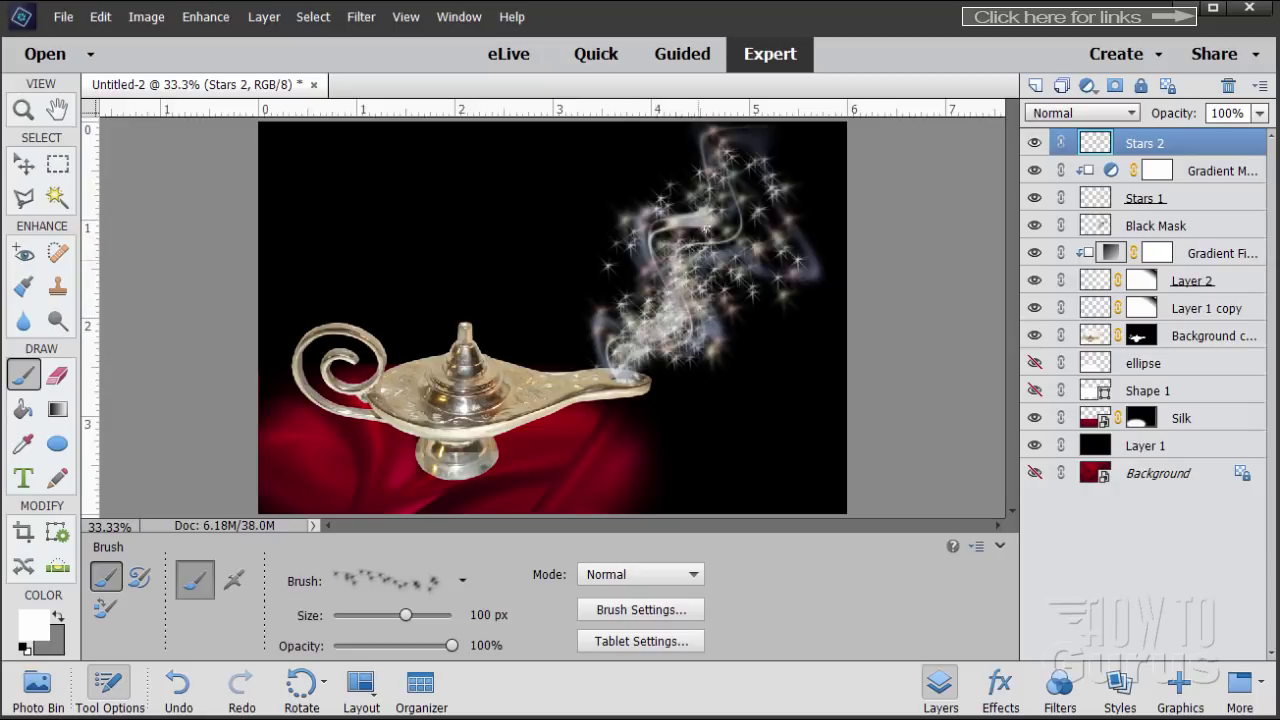
{"action": "mouse_move", "coordinate": [656, 339]}
{"action": "left_mouse_down"}
{"action": "mouse_move", "coordinate": [666, 353]}
{"action": "mouse_move", "coordinate": [722, 322]}
{"action": "mouse_move", "coordinate": [692, 243]}
{"action": "mouse_move", "coordinate": [730, 157]}
{"action": "mouse_move", "coordinate": [772, 137]}
{"action": "mouse_move", "coordinate": [816, 164]}
{"action": "mouse_move", "coordinate": [759, 178]}
{"action": "mouse_move", "coordinate": [788, 272]}
{"action": "left_mouse_up"}
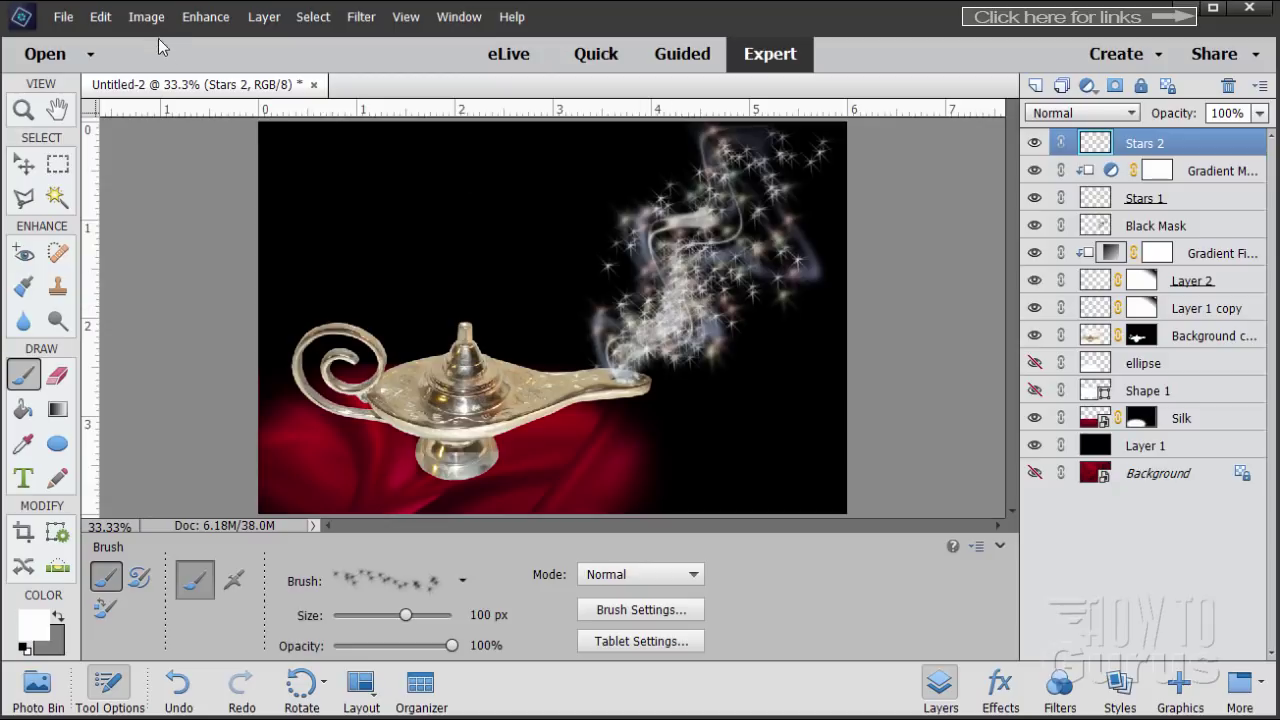
- Add a Gradient Map adjustment layer clipped to Stars 2
{"action": "left_click", "coordinate": [254, 22]}
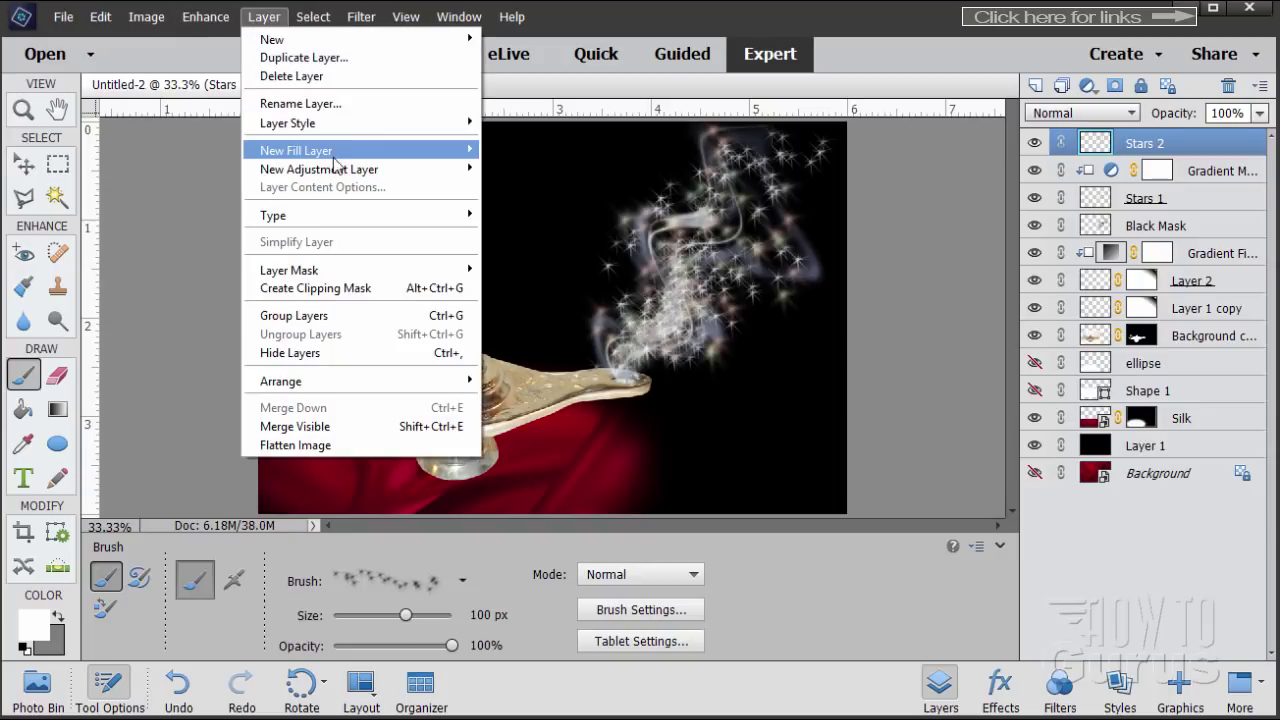
{"action": "mouse_move", "coordinate": [345, 170]}
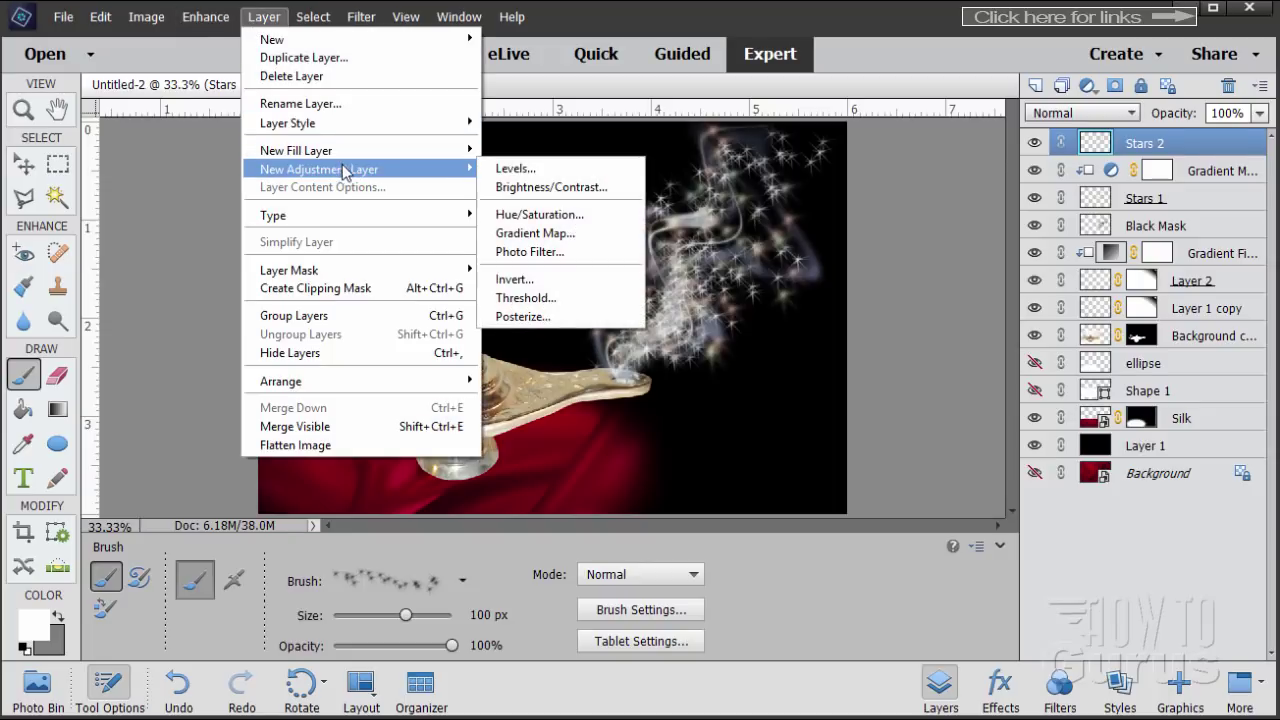
{"action": "left_click", "coordinate": [522, 233]}
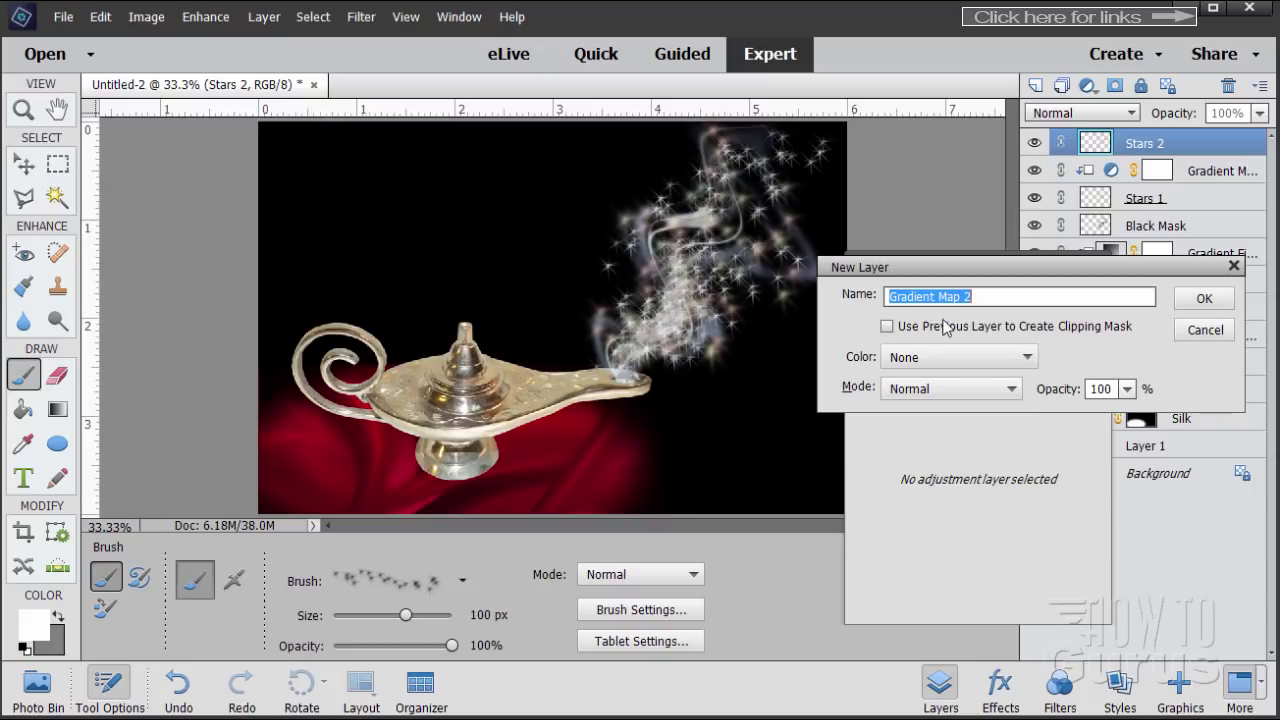
{"action": "left_click", "coordinate": [889, 328]}
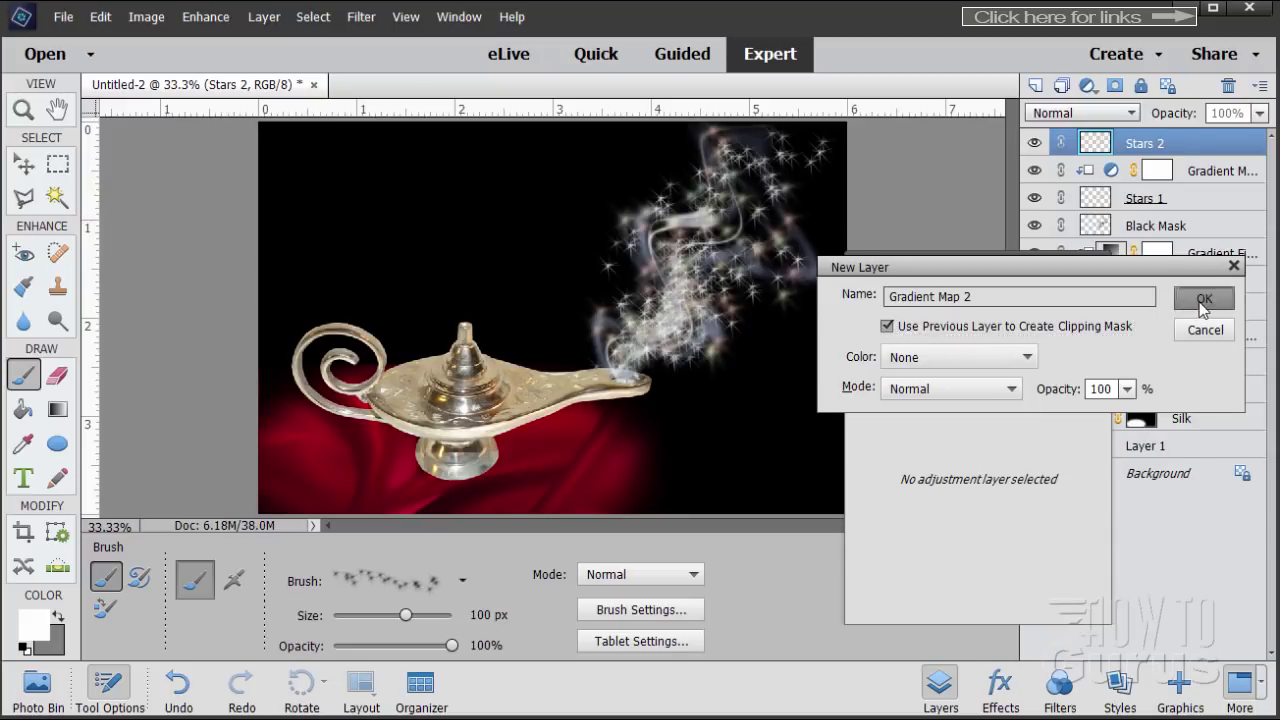
{"action": "left_click", "coordinate": [1204, 298]}
- Choose the Pastels Green, Blue, Yellow gradient for the map and close its settings
{"action": "left_click", "coordinate": [947, 339]}
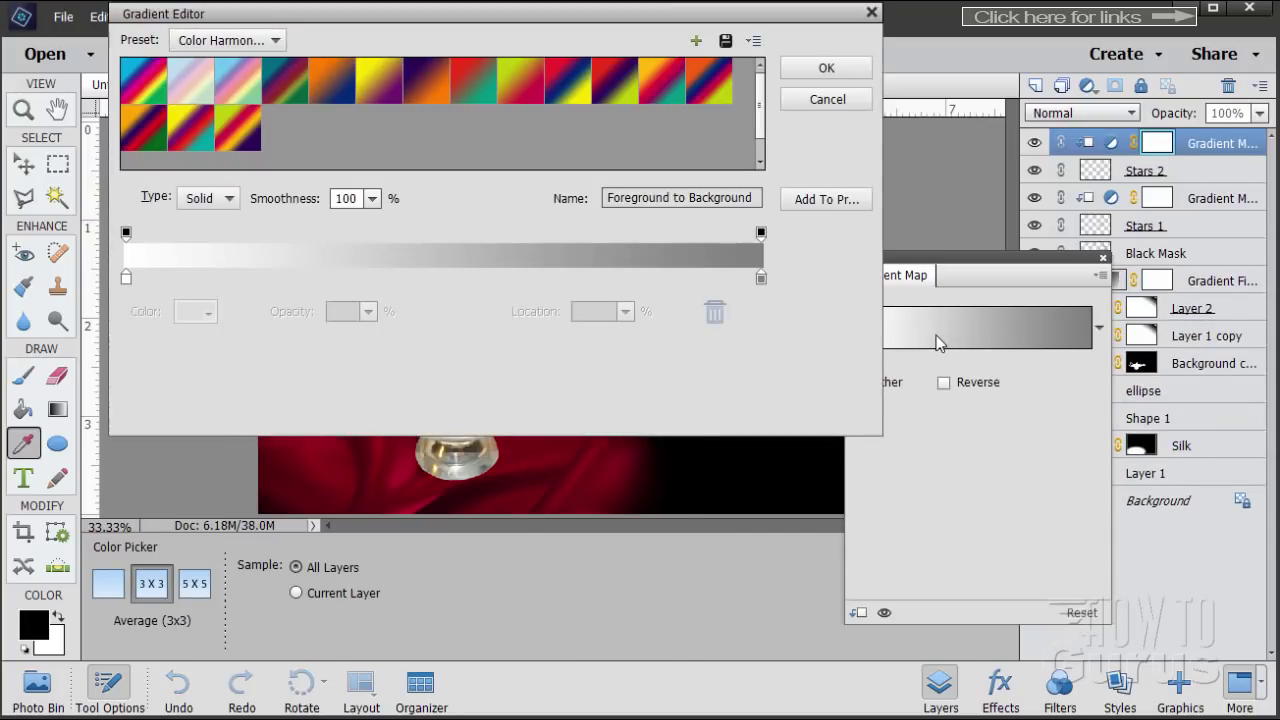
{"action": "left_click_drag", "start_coordinate": [329, 19], "coordinate": [368, 182]}
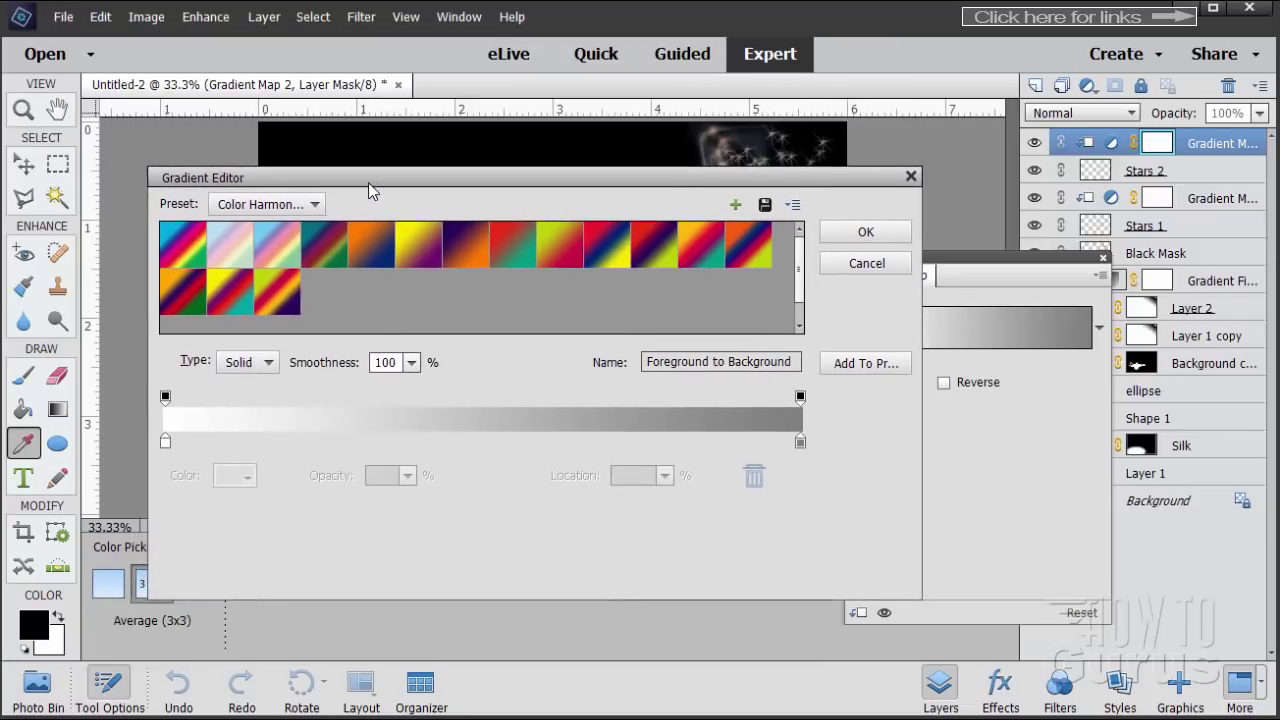
{"action": "left_click", "coordinate": [296, 207]}
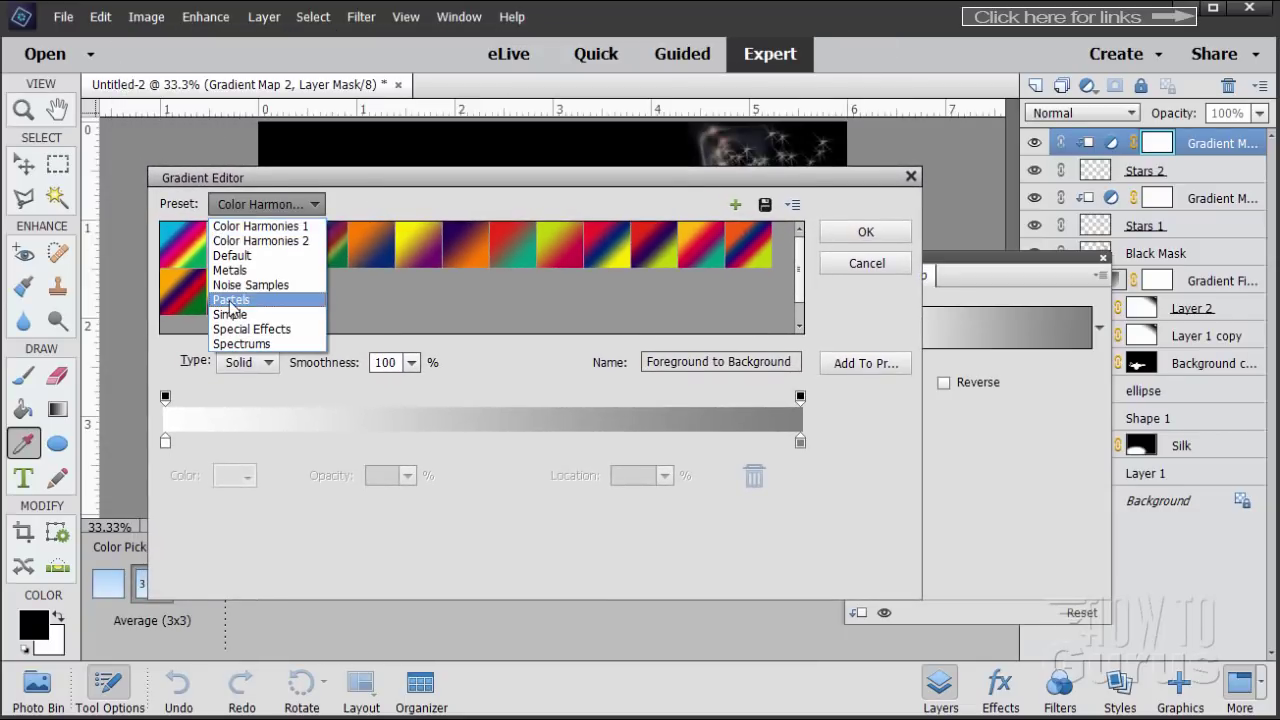
{"action": "left_click", "coordinate": [262, 298]}
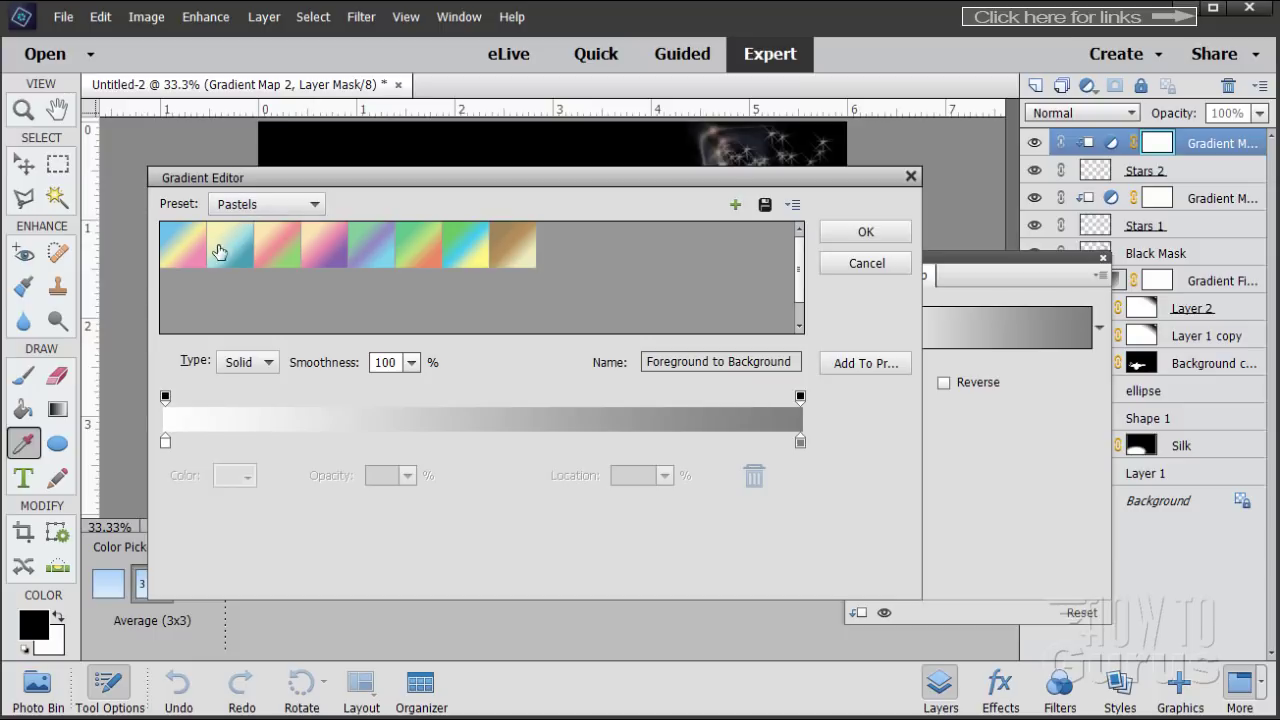
{"action": "left_click", "coordinate": [461, 254]}
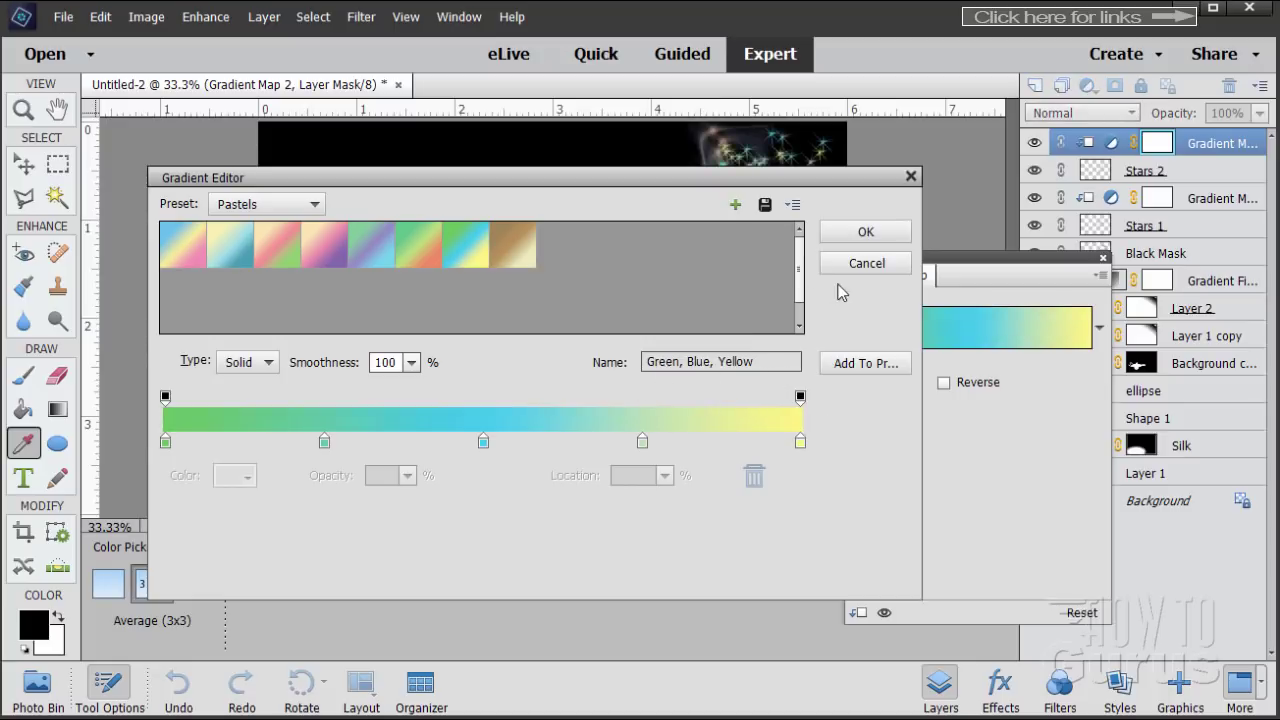
{"action": "left_click", "coordinate": [858, 236]}
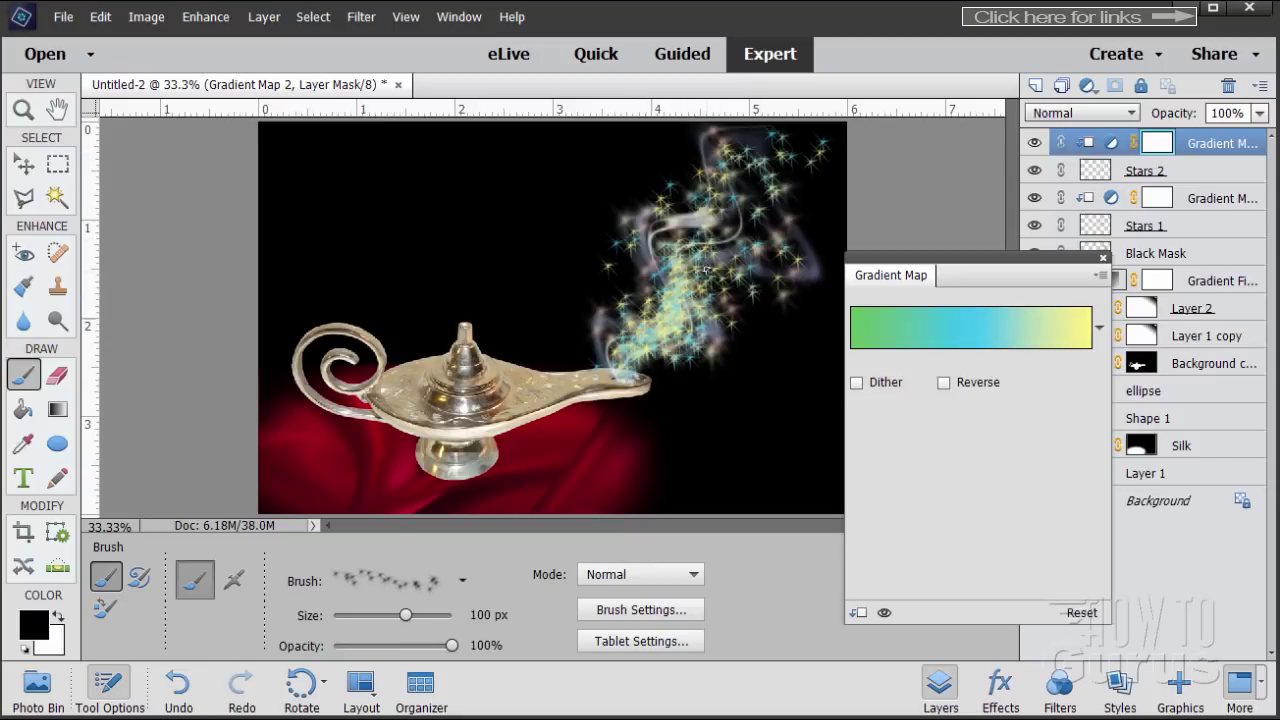
{"action": "left_click", "coordinate": [1104, 262]}
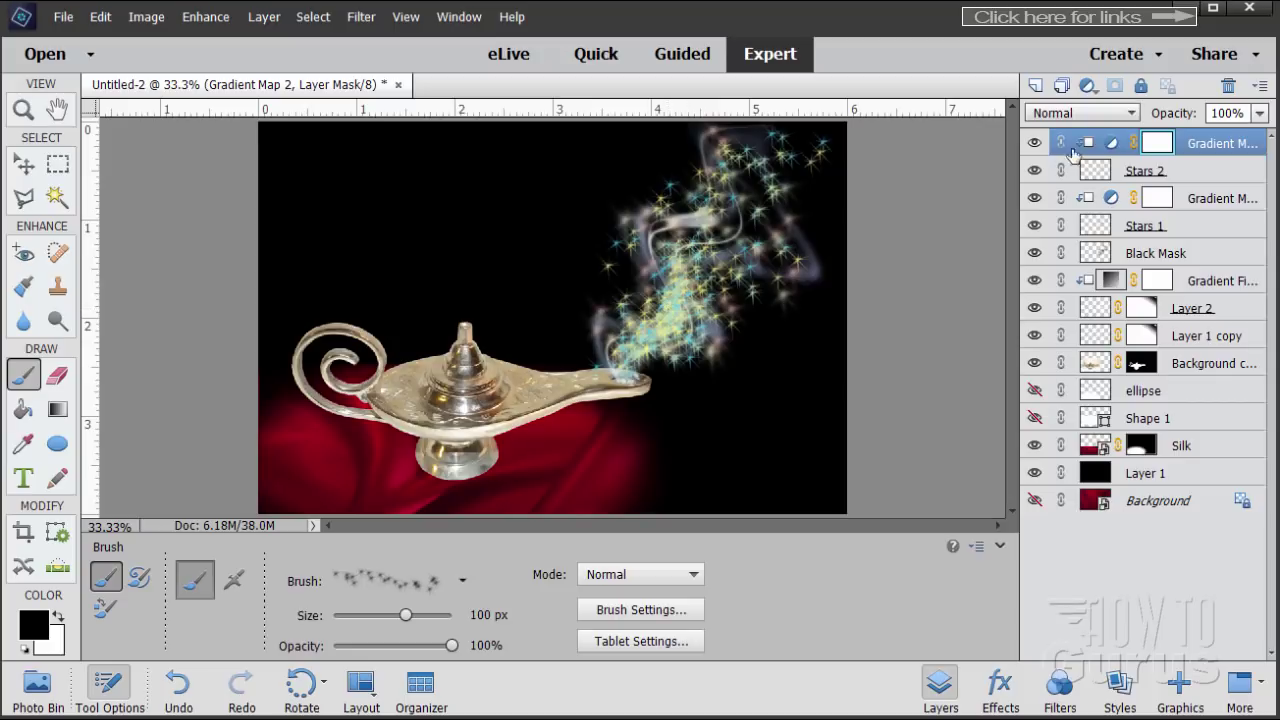
- Set both Gradient Map layers to 50% opacity and make the top one visible again
{"action": "left_click", "coordinate": [1236, 112]}
{"action": "type", "text": "50"}
{"action": "key", "text": "Return"}
{"action": "left_click", "coordinate": [1210, 199]}
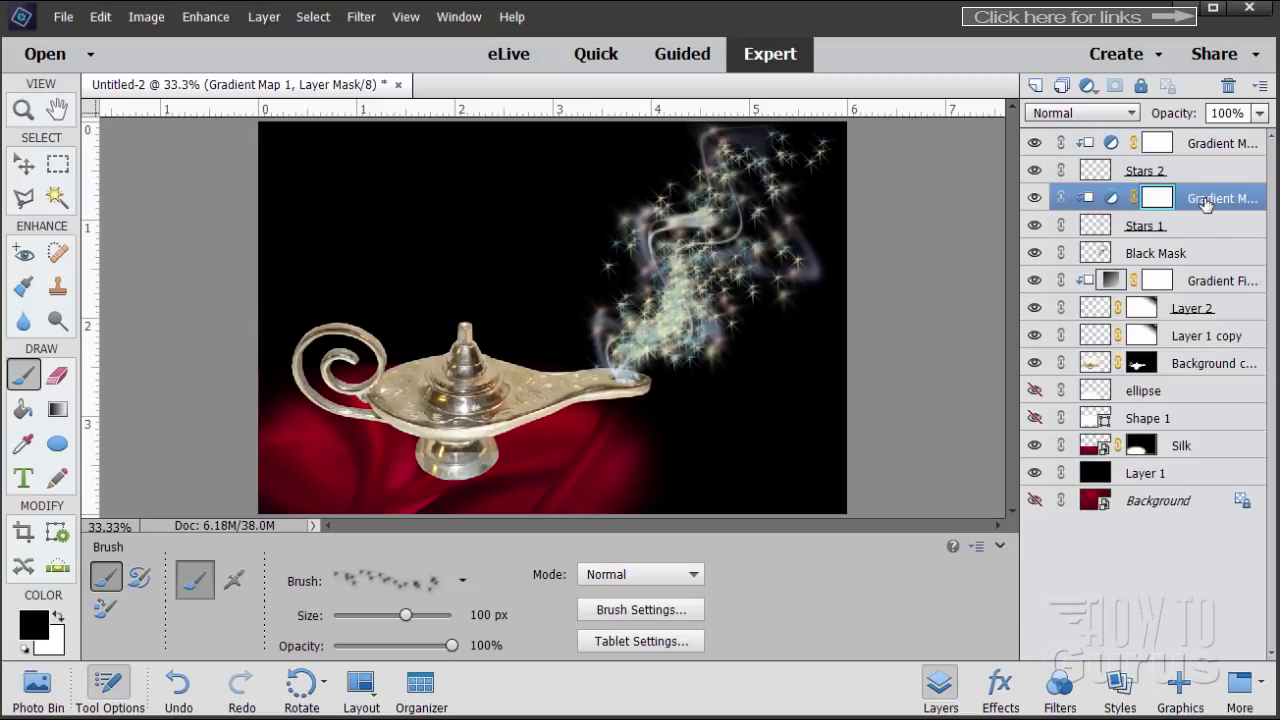
{"action": "left_click", "coordinate": [1261, 113]}
{"action": "left_click_drag", "start_coordinate": [1261, 137], "coordinate": [1220, 140]}
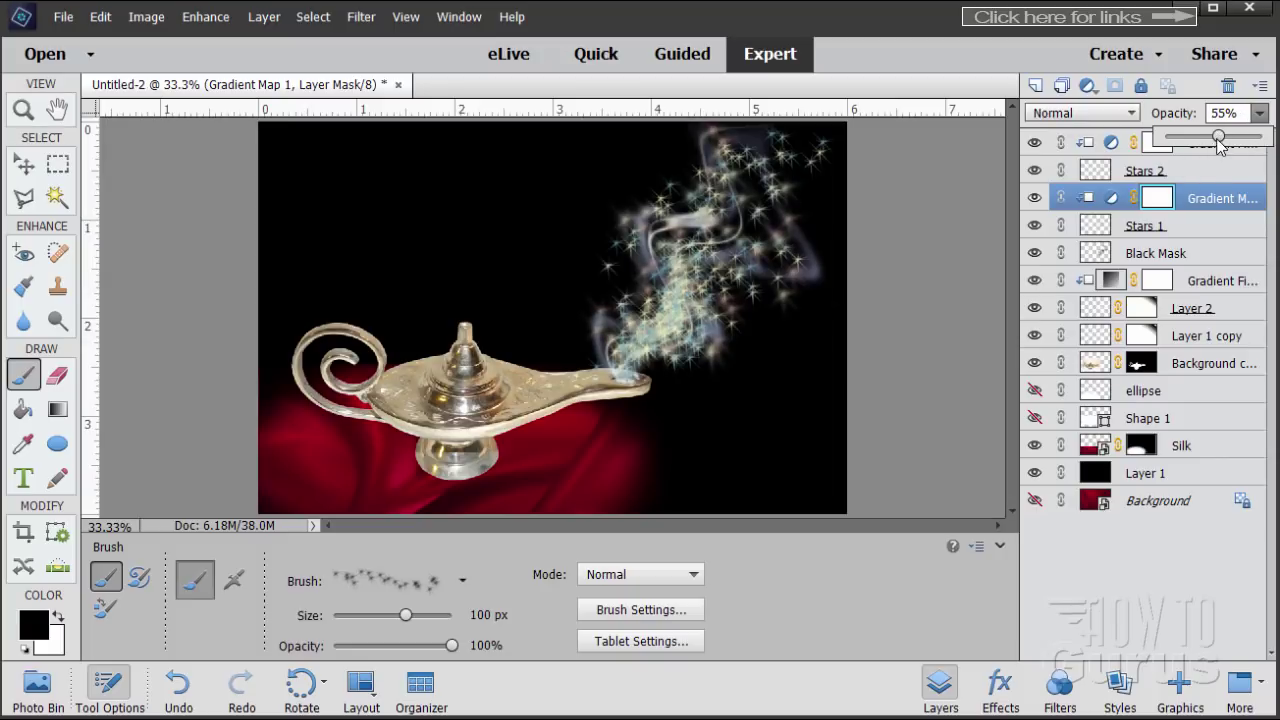
{"action": "left_click_drag", "start_coordinate": [1219, 146], "coordinate": [1216, 146]}
{"action": "left_click", "coordinate": [1207, 173]}
{"action": "left_click", "coordinate": [1035, 144]}
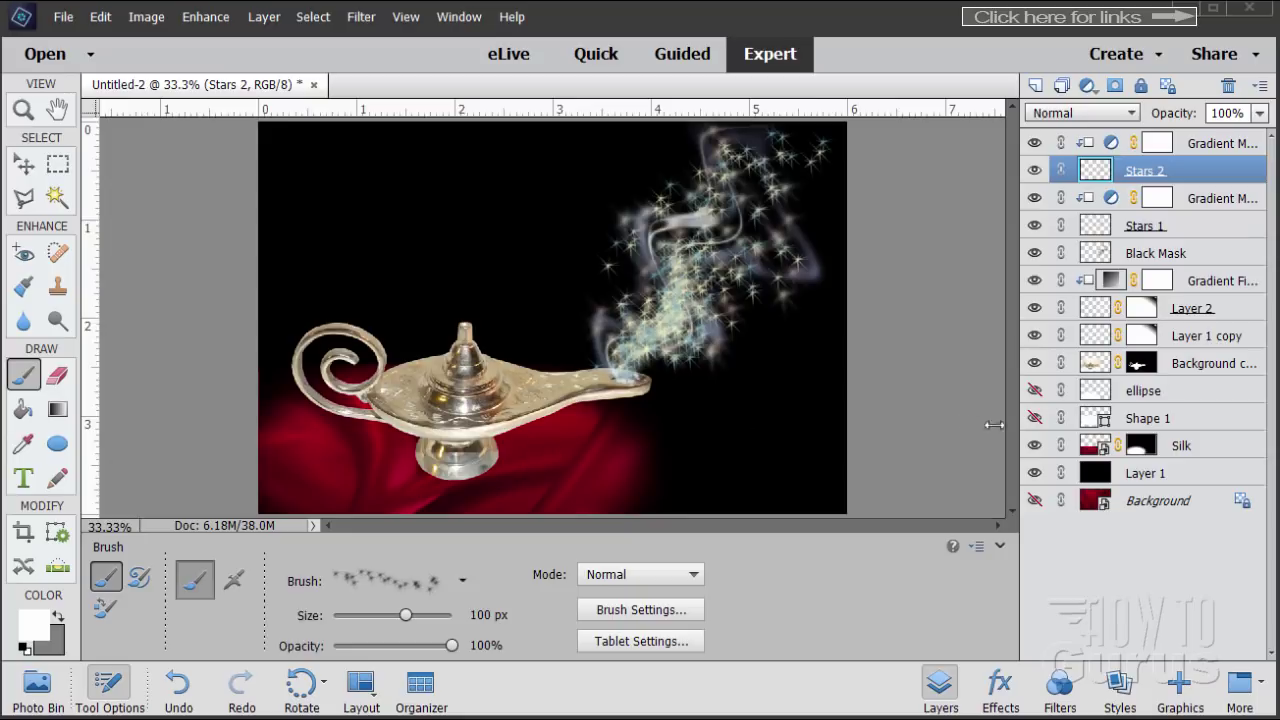
- Add a new layer above Silk and name it Shadow
{"action": "left_click", "coordinate": [1208, 450]}
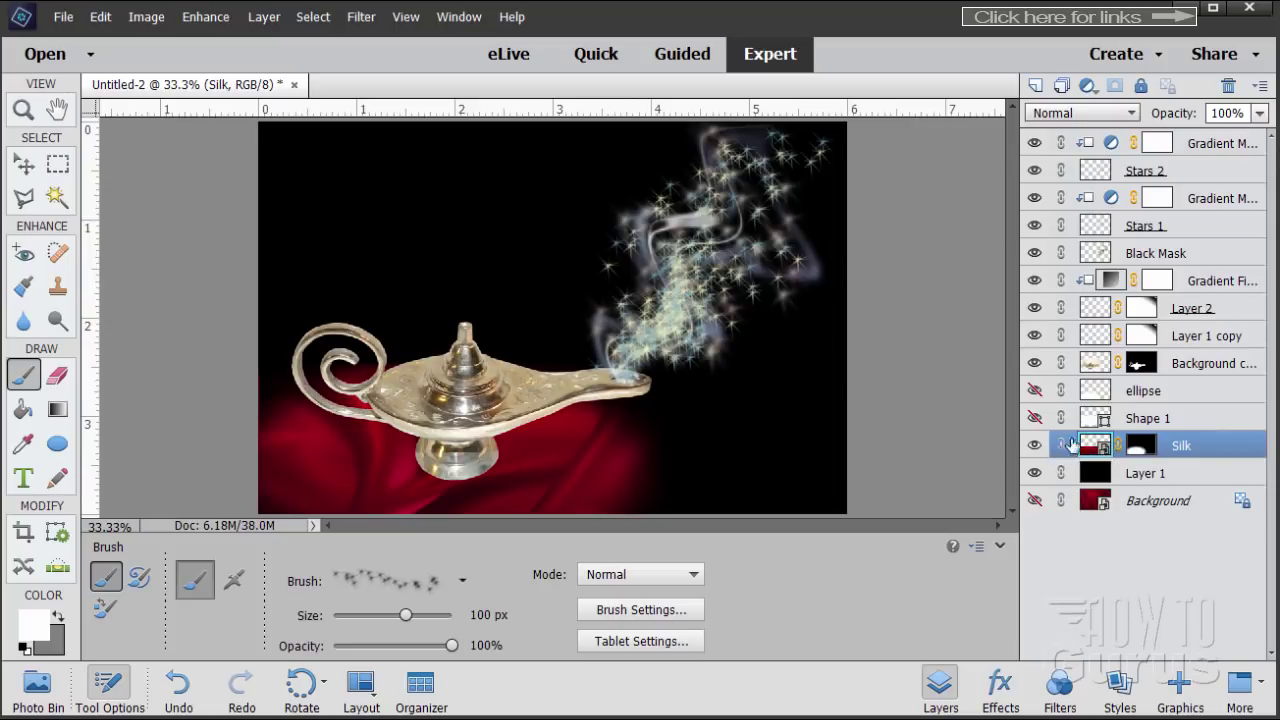
{"action": "left_click", "coordinate": [1035, 85]}
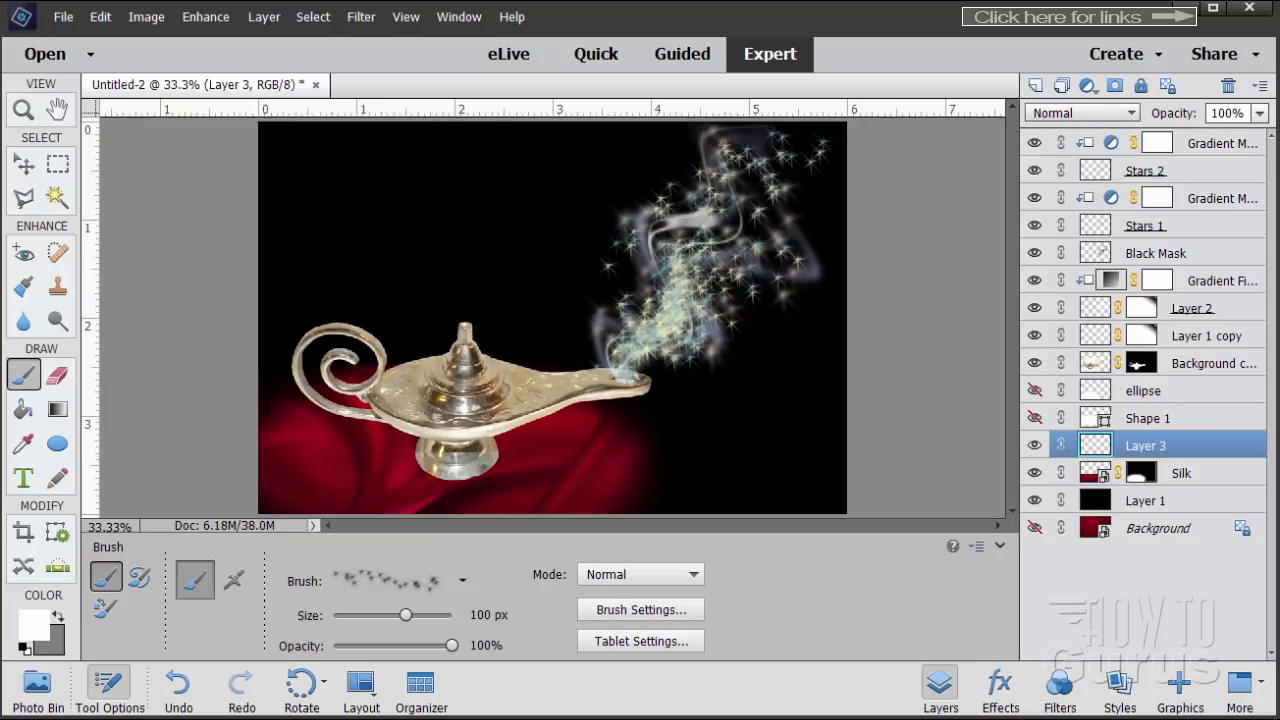
{"action": "double_click", "coordinate": [1140, 446]}
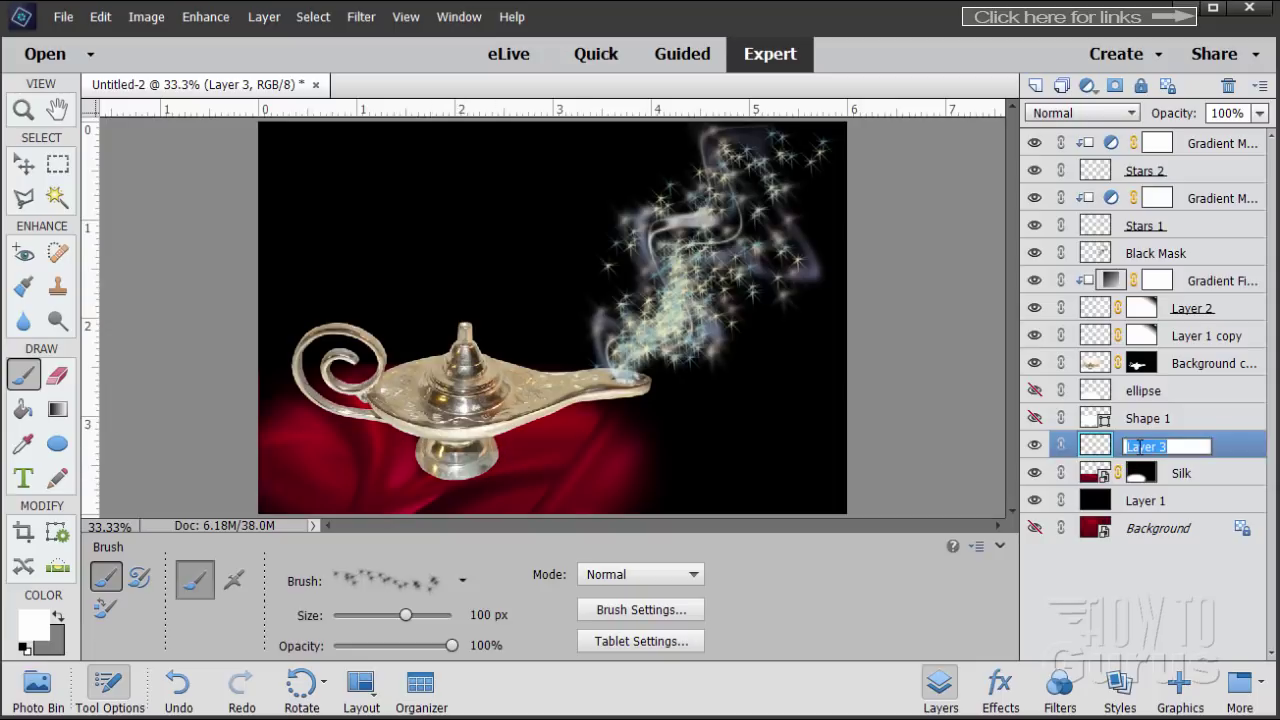
{"action": "type", "text": "Shadow"}
{"action": "left_click", "coordinate": [1220, 445]}
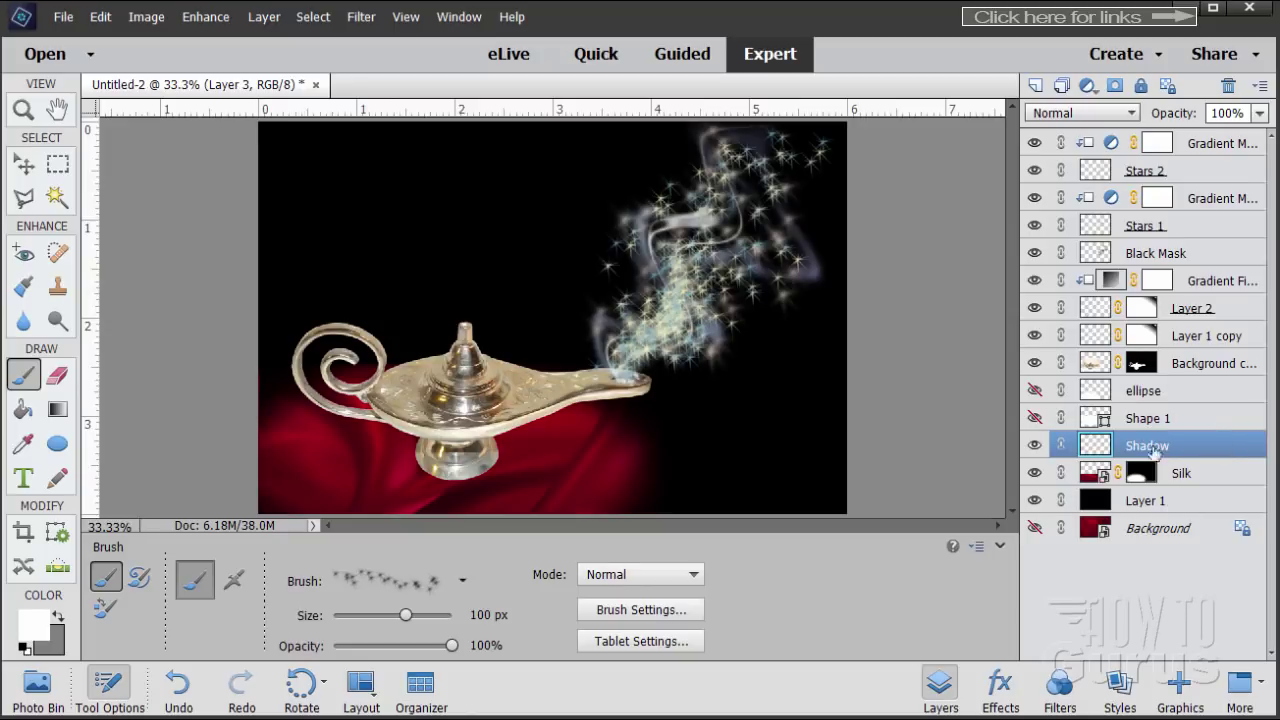
- Zoom in on the lamp base to 100% and reset colours to black and white
{"action": "left_click", "coordinate": [23, 109]}
{"action": "left_click", "coordinate": [453, 483]}
{"action": "left_click", "coordinate": [453, 483]}
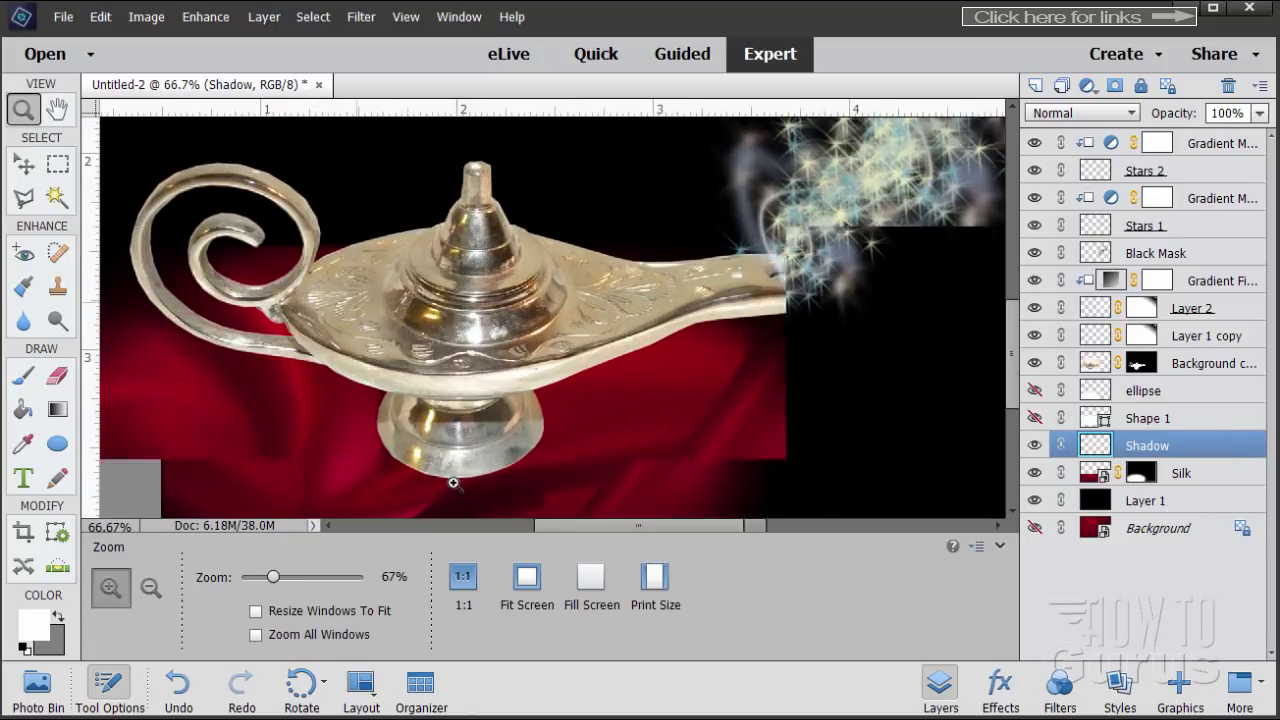
{"action": "left_click", "coordinate": [453, 483]}
{"action": "left_click", "coordinate": [449, 457]}
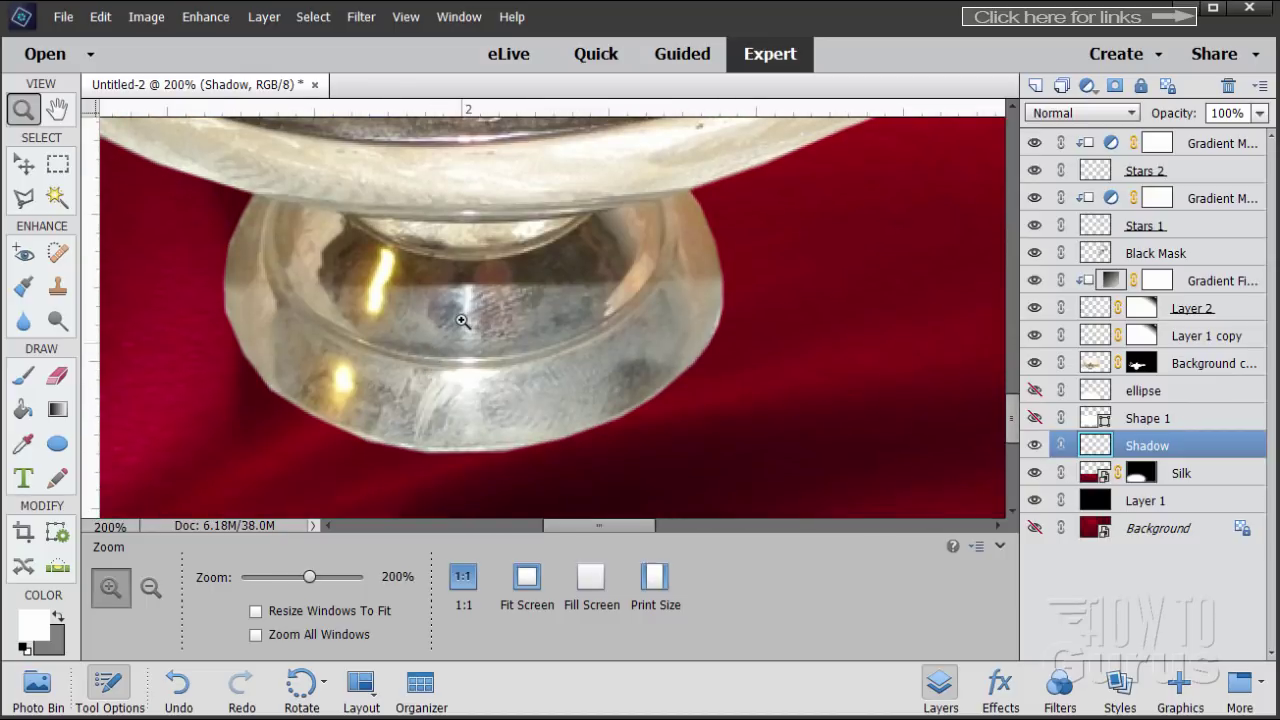
{"action": "left_click", "coordinate": [461, 320], "text": "alt"}
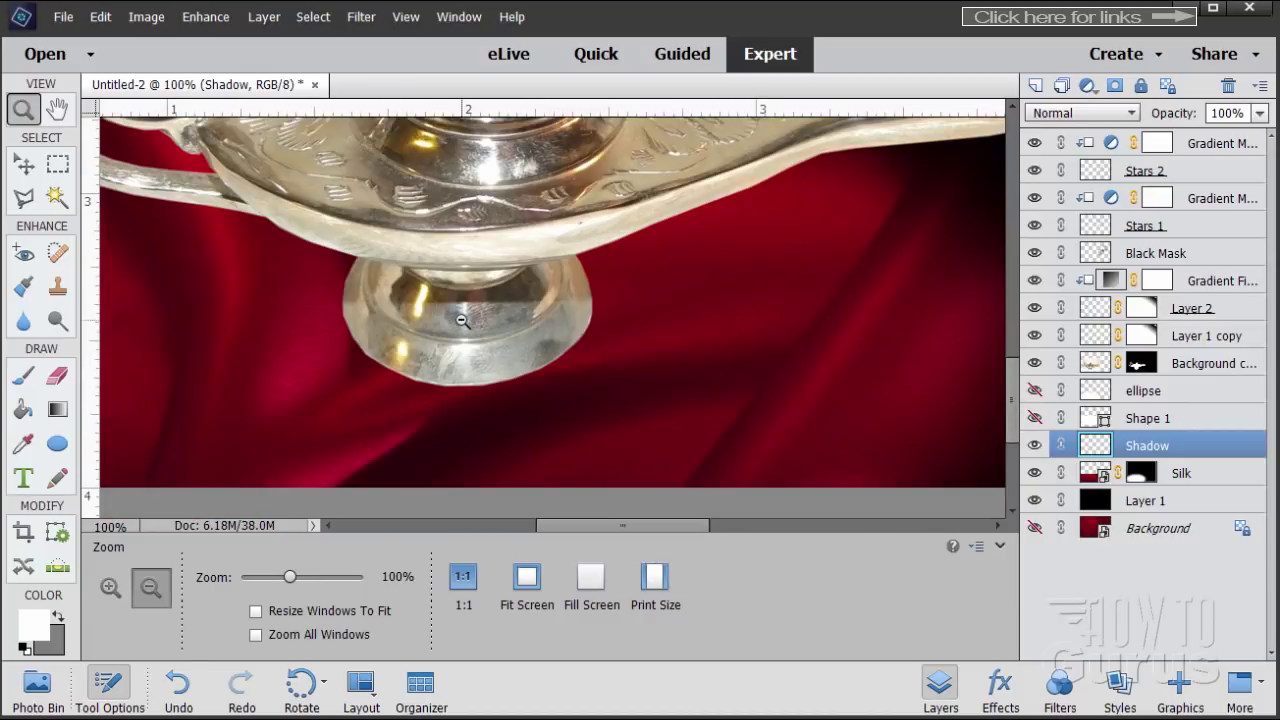
{"action": "scroll", "coordinate": [1013, 440], "scroll_direction": "up", "scroll_amount": 2}
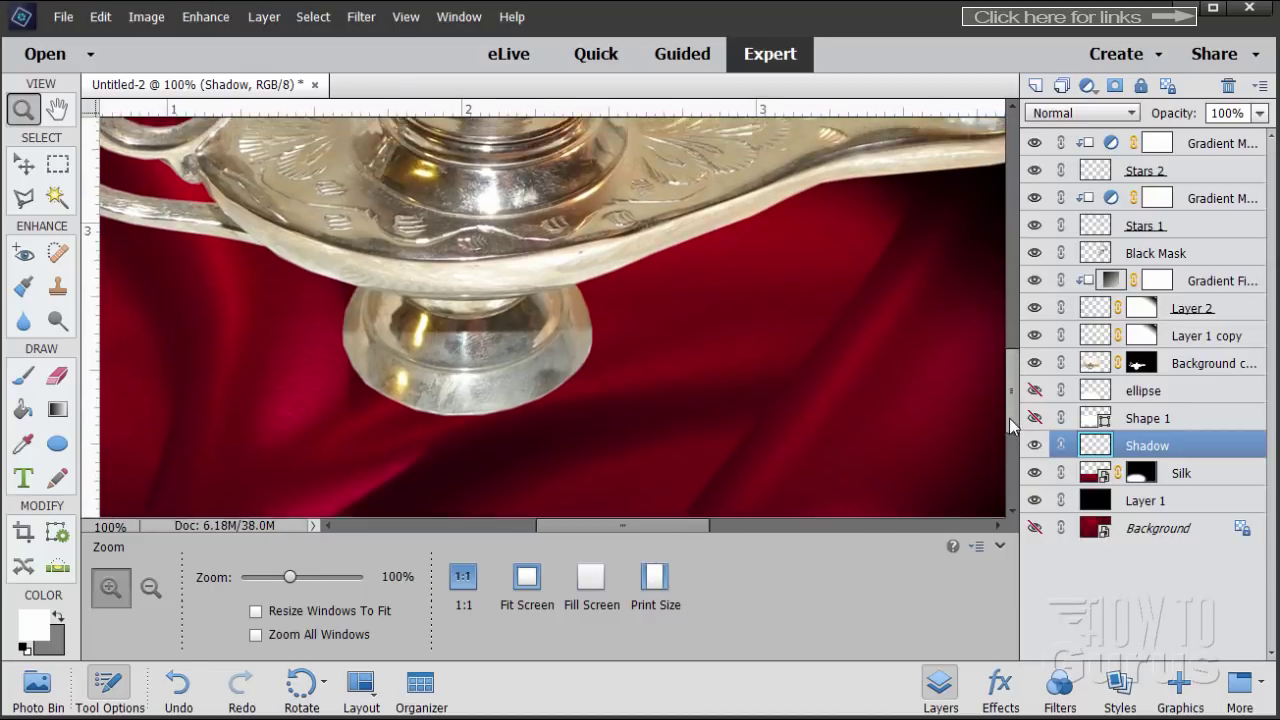
{"action": "left_click", "coordinate": [25, 648]}
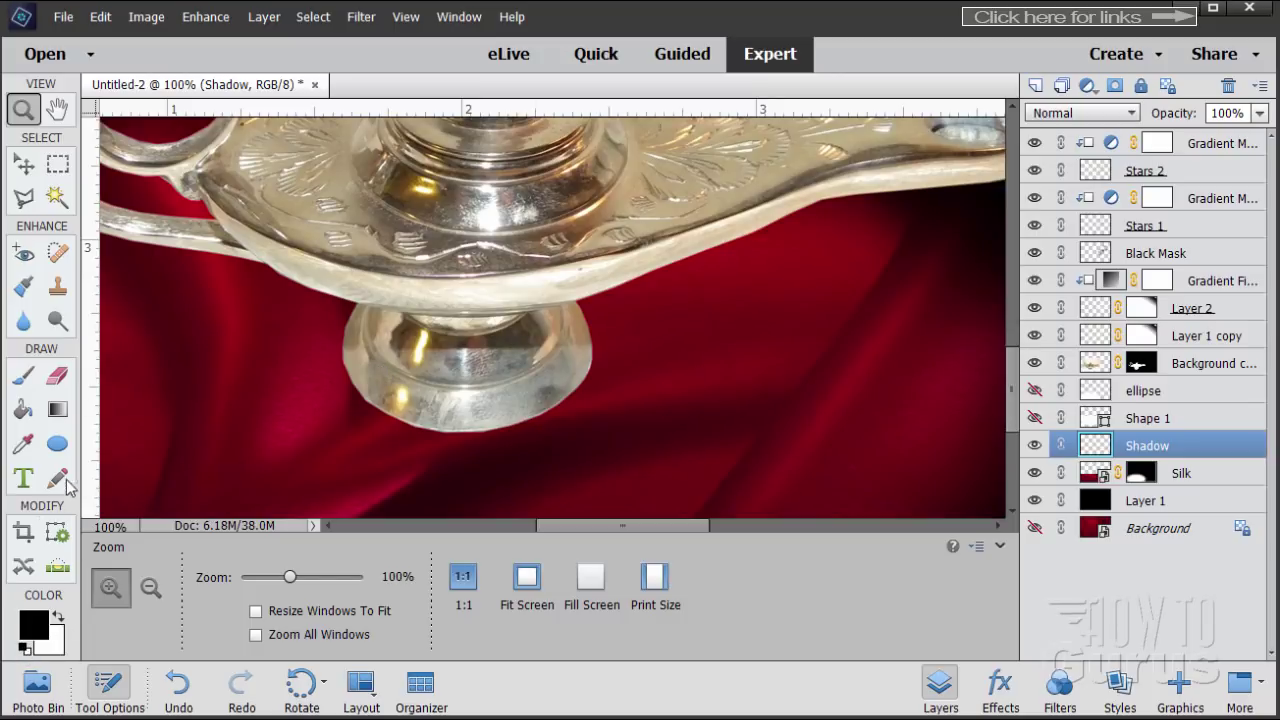
- Draw a flattened black ellipse under the lamp base and duplicate it as Shadow copy
{"action": "left_click", "coordinate": [57, 444]}
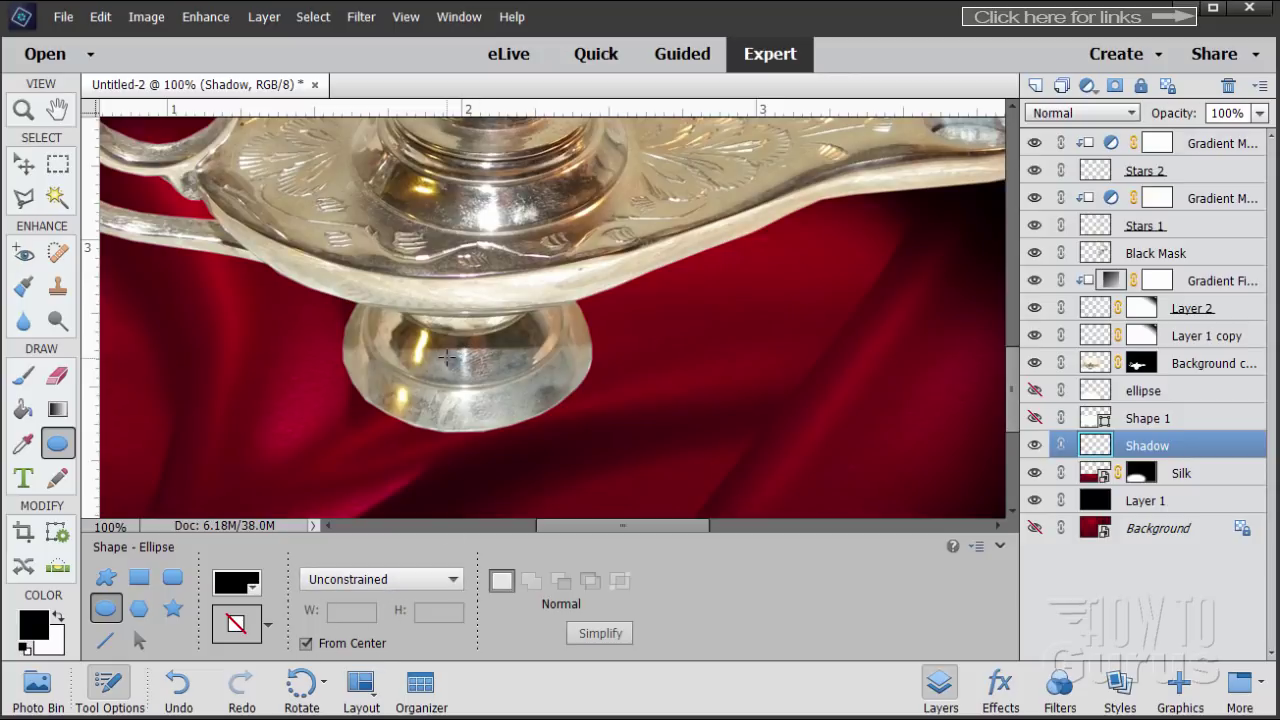
{"action": "left_click_drag", "start_coordinate": [462, 345], "coordinate": [598, 442]}
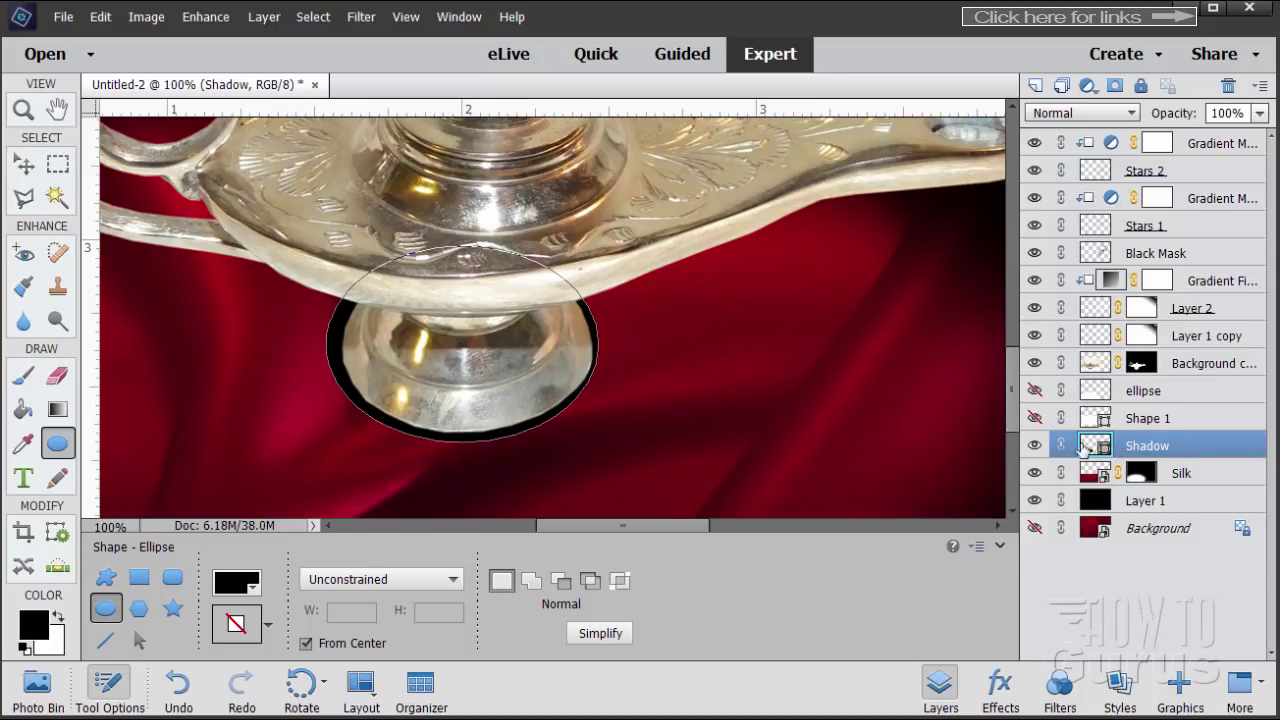
{"action": "left_click", "coordinate": [23, 163]}
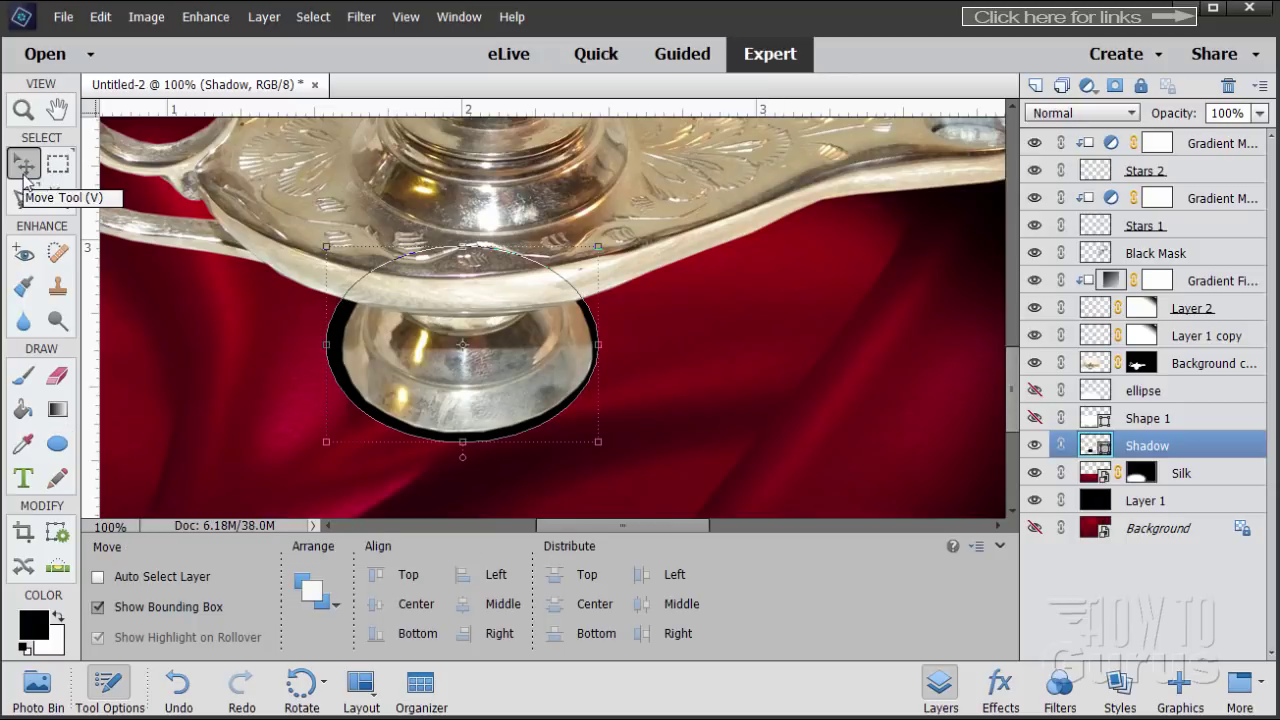
{"action": "left_click_drag", "start_coordinate": [326, 344], "coordinate": [331, 344]}
{"action": "left_click_drag", "start_coordinate": [465, 246], "coordinate": [469, 271]}
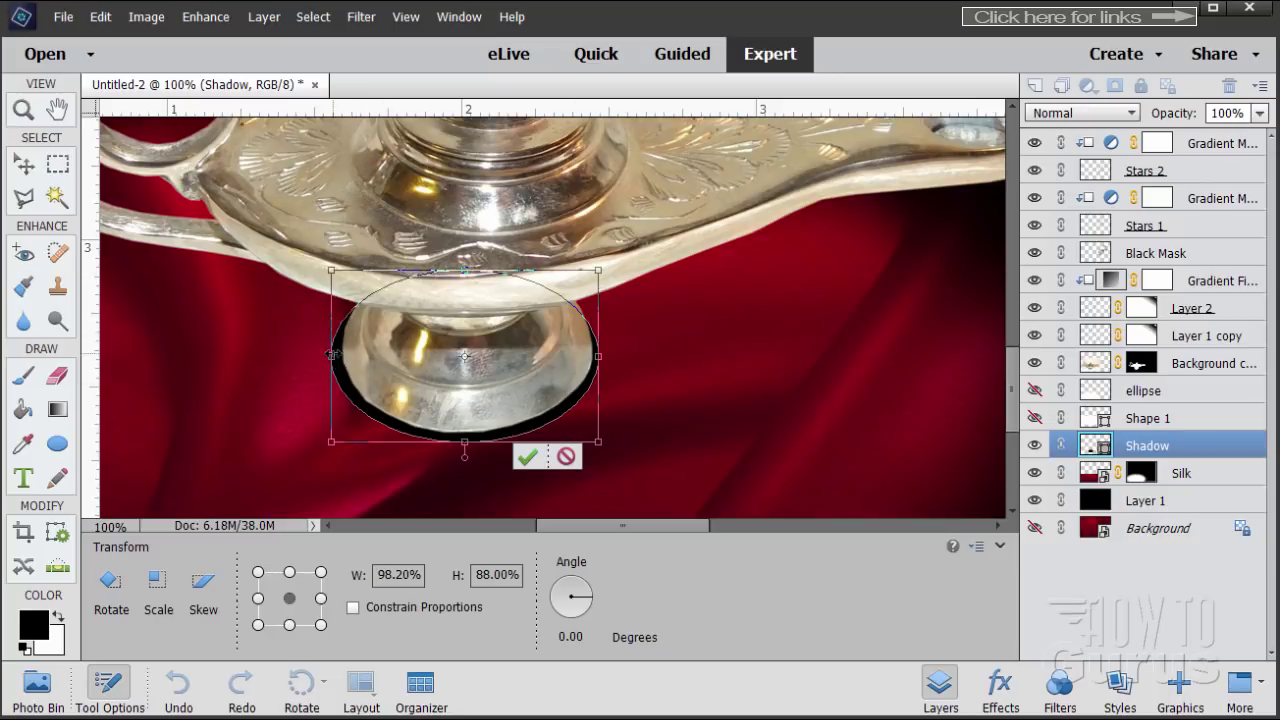
{"action": "left_click_drag", "start_coordinate": [333, 354], "coordinate": [336, 356]}
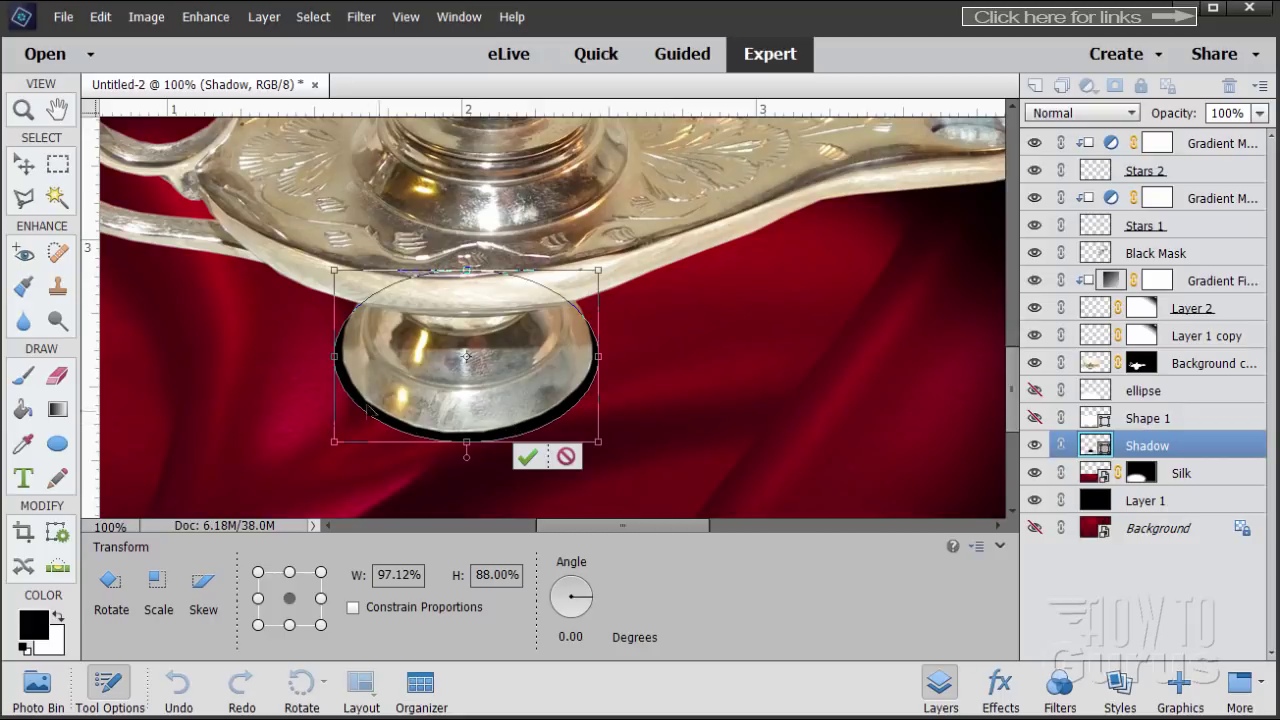
{"action": "left_click", "coordinate": [527, 456]}
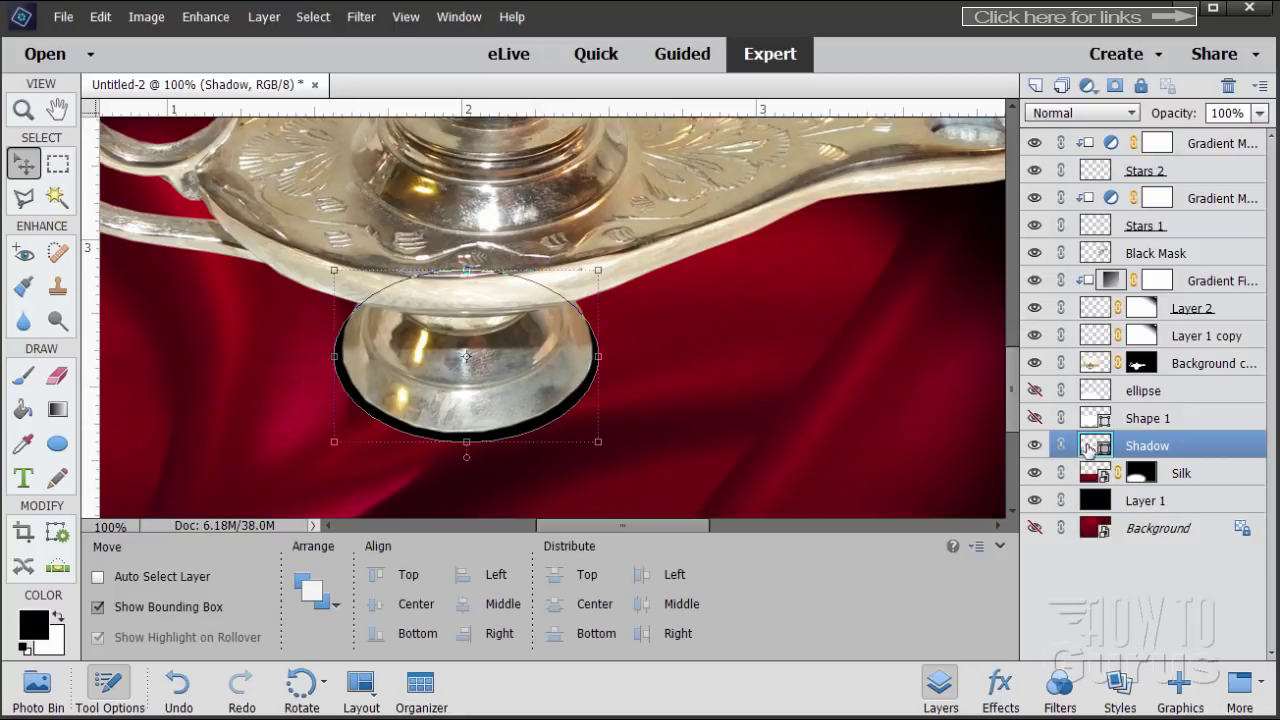
{"action": "left_click_drag", "start_coordinate": [1122, 447], "coordinate": [1036, 85]}
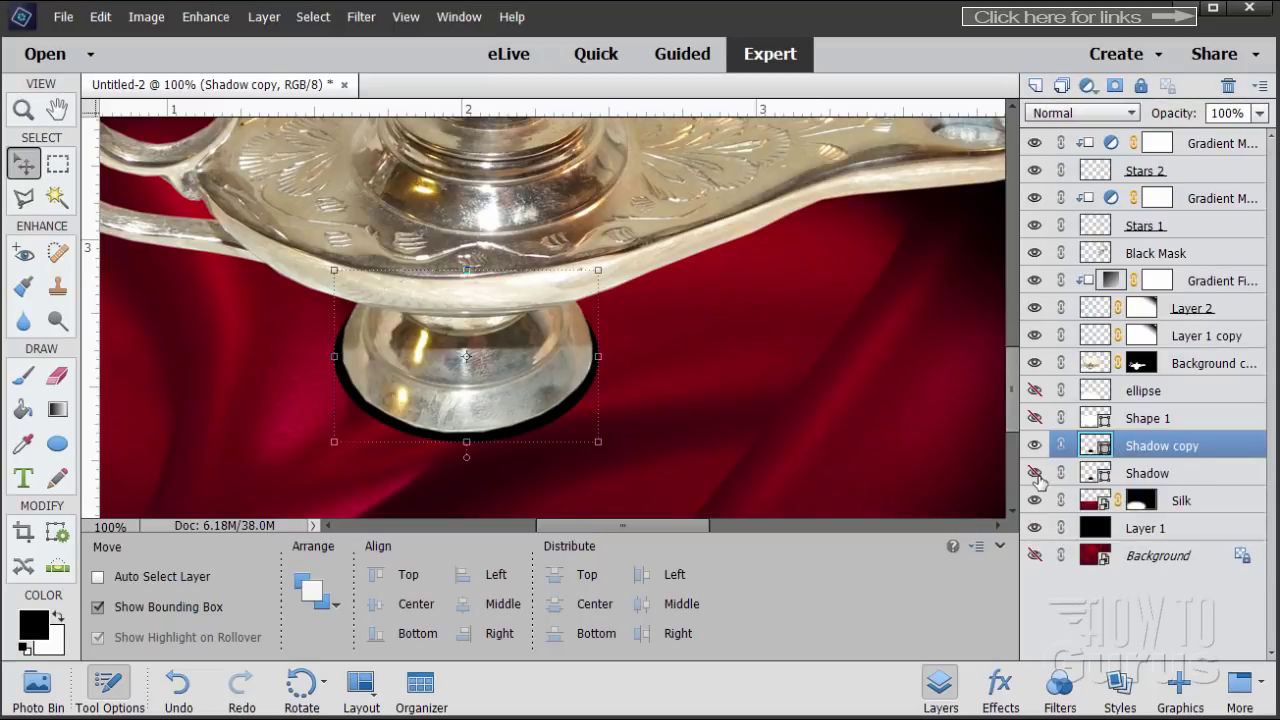
- Simplify the Shadow copy layer and soften its oval with a Gaussian Blur
{"action": "right_click", "coordinate": [1140, 454]}
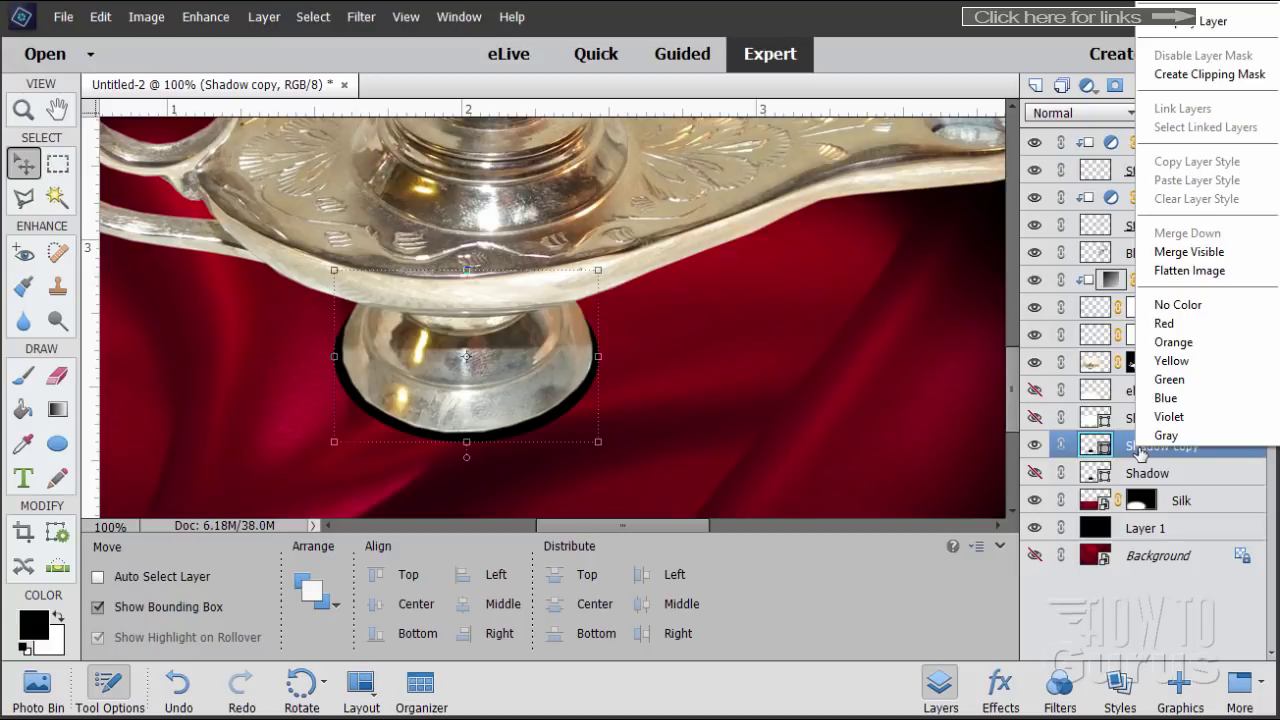
{"action": "left_click", "coordinate": [1165, 20]}
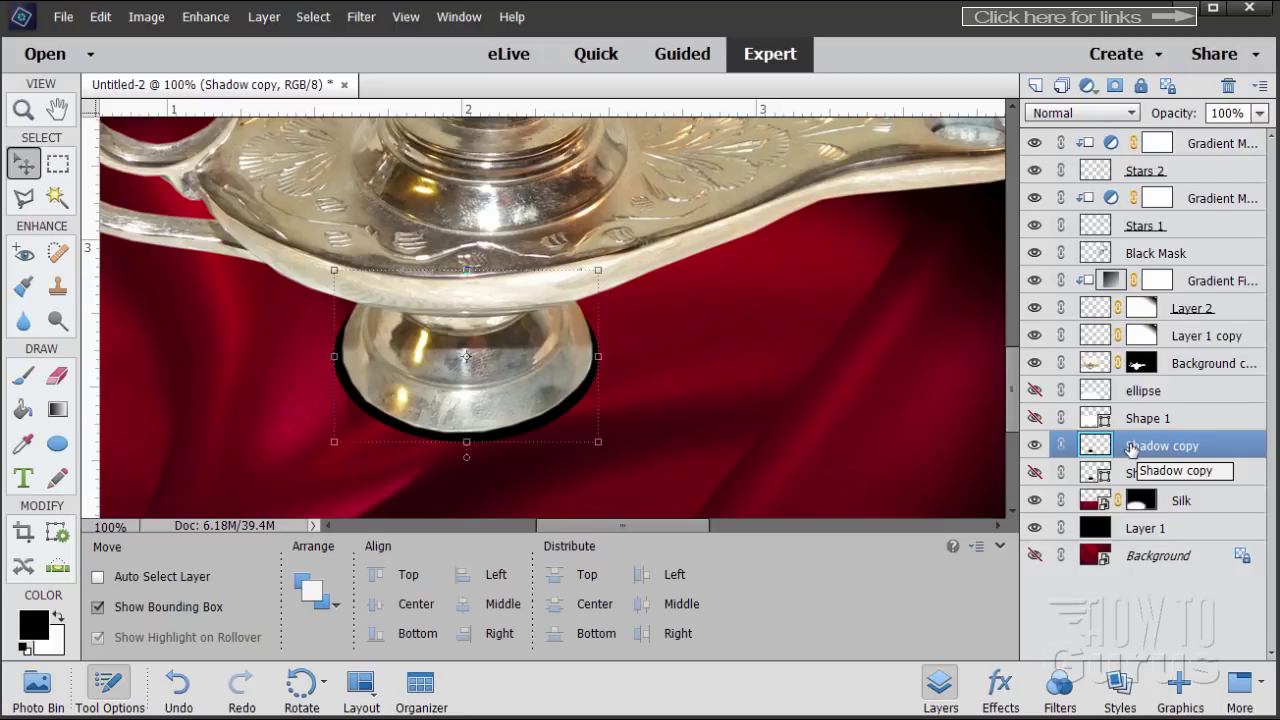
{"action": "left_click", "coordinate": [366, 20]}
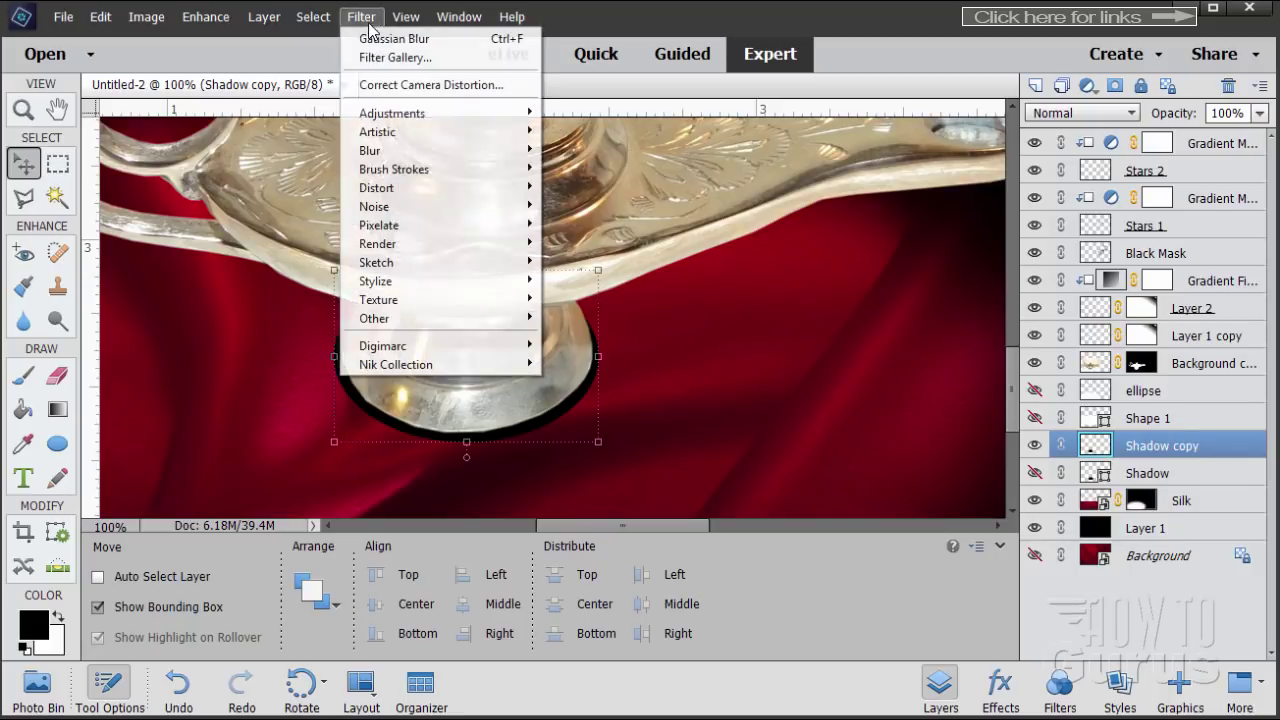
{"action": "mouse_move", "coordinate": [400, 150]}
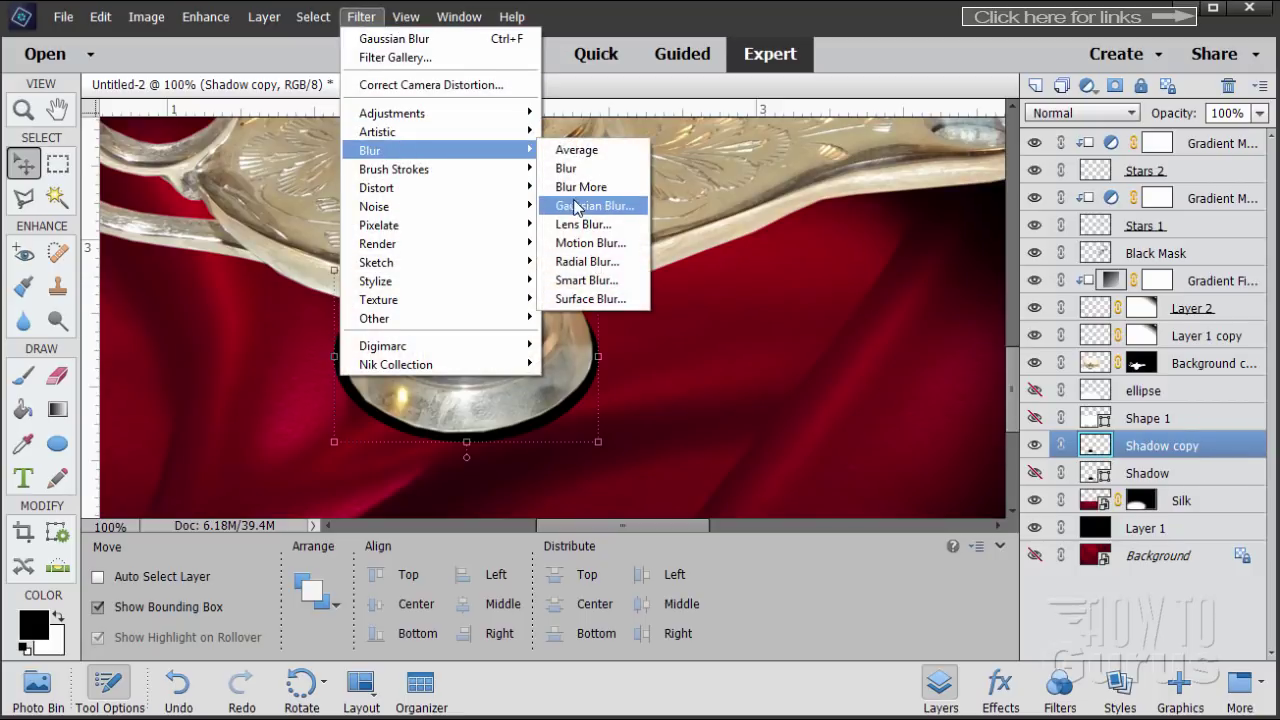
{"action": "left_click", "coordinate": [576, 207]}
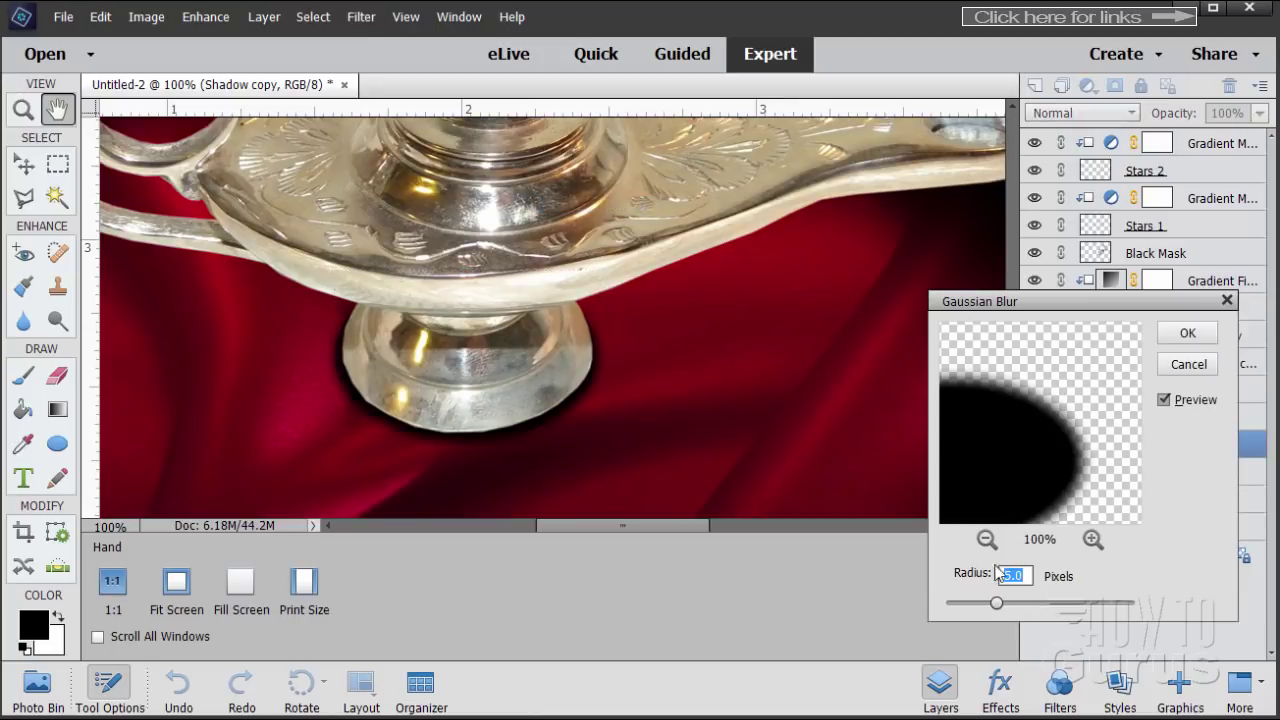
{"action": "left_click", "coordinate": [1185, 334]}
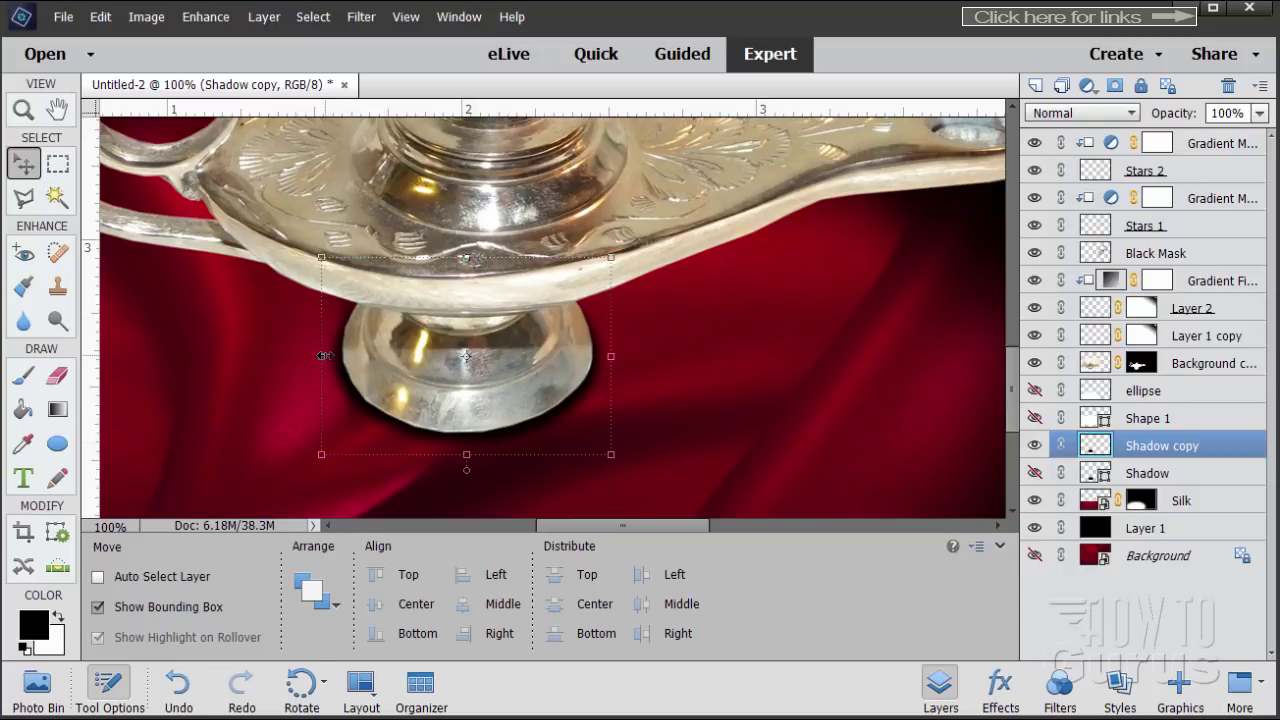
- Scale the blurred shadow down to roughly 98% width and 95% height
{"action": "left_click_drag", "start_coordinate": [323, 355], "coordinate": [328, 355]}
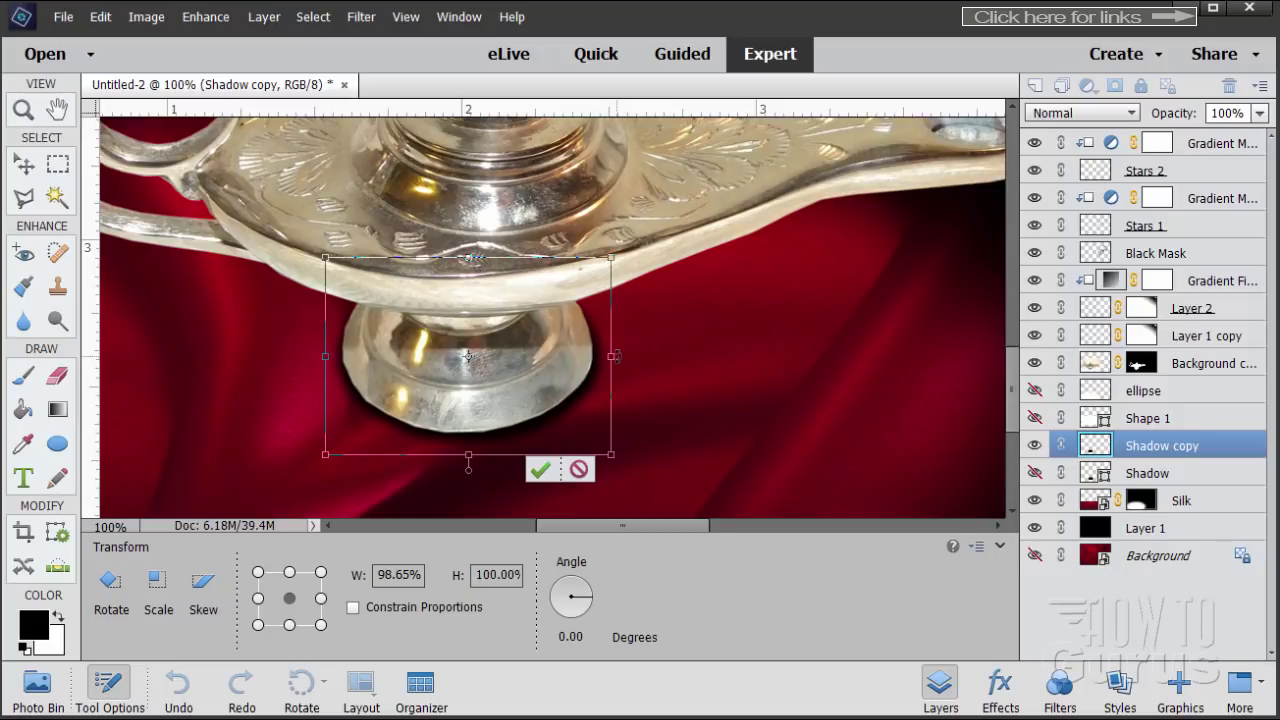
{"action": "left_click_drag", "start_coordinate": [615, 356], "coordinate": [612, 357]}
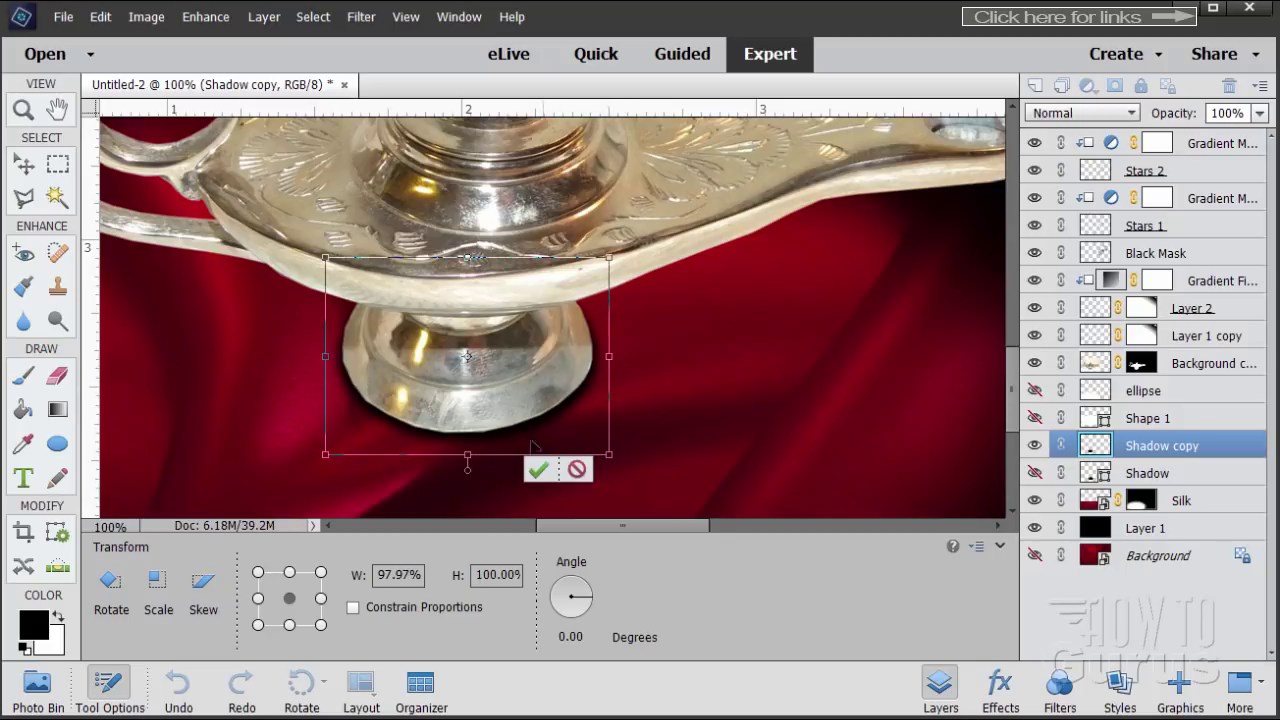
{"action": "left_click_drag", "start_coordinate": [466, 458], "coordinate": [466, 448]}
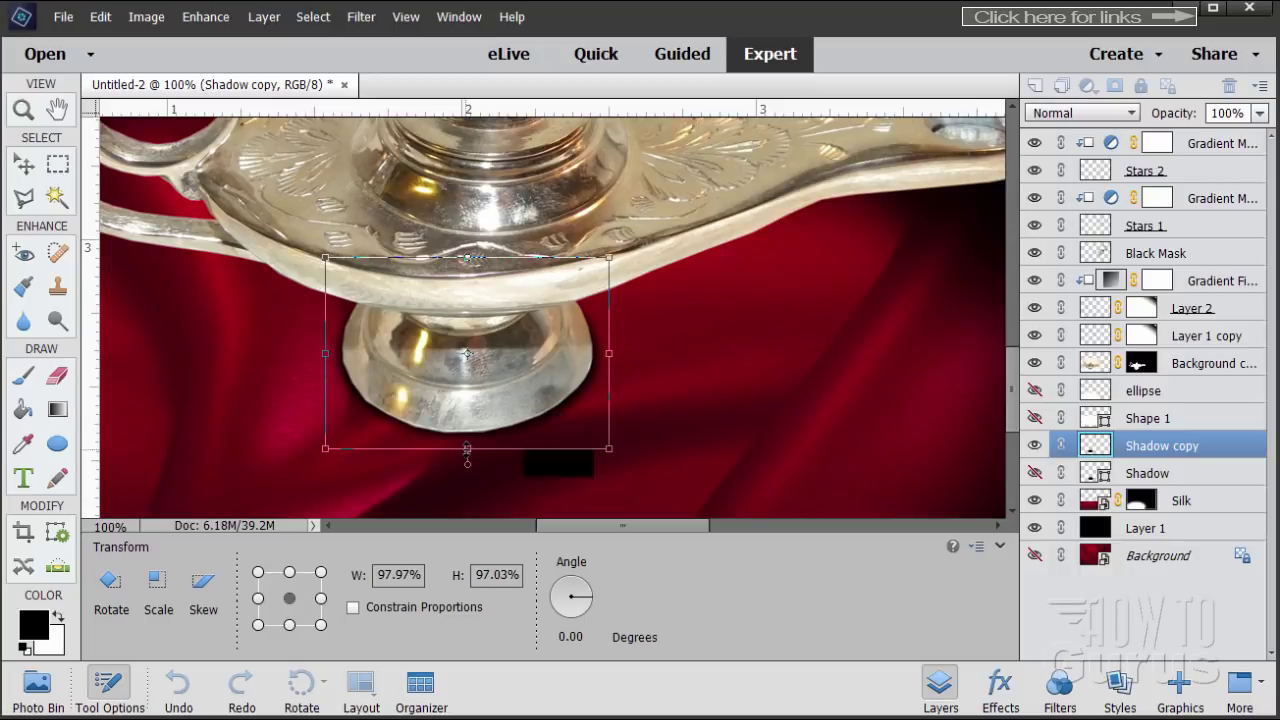
{"action": "left_click_drag", "start_coordinate": [466, 260], "coordinate": [468, 262]}
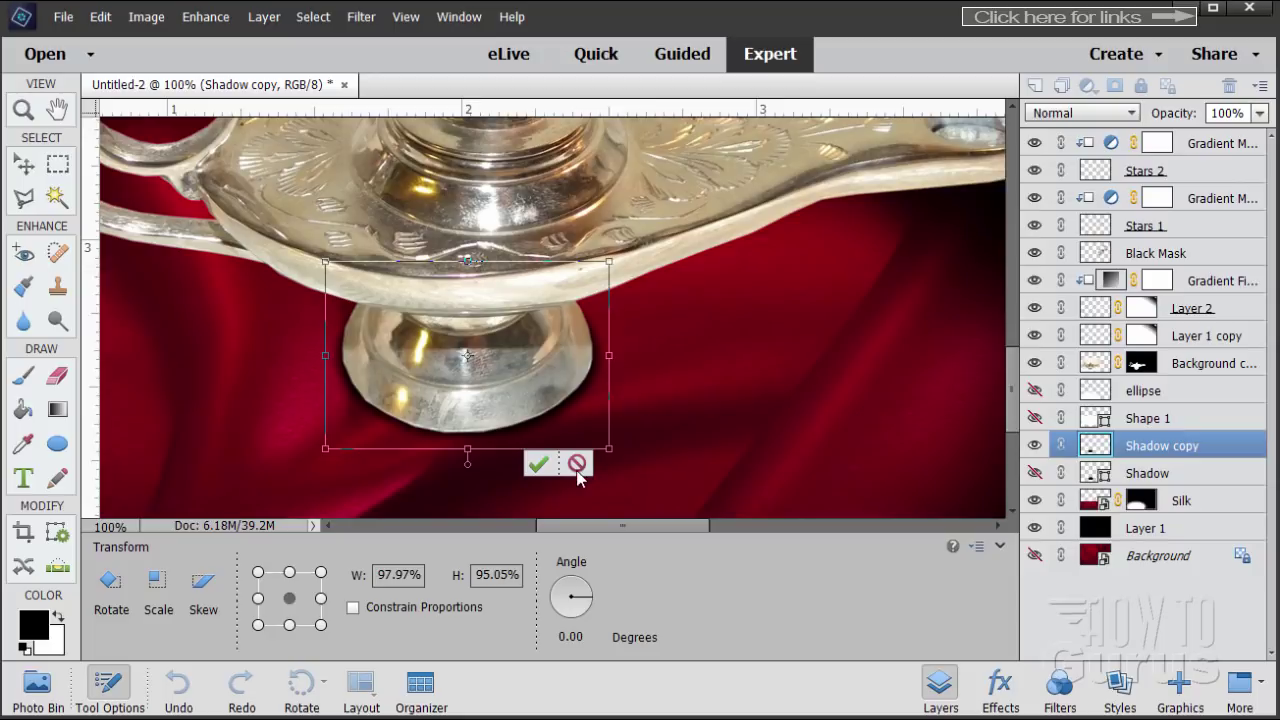
{"action": "left_click", "coordinate": [535, 461]}
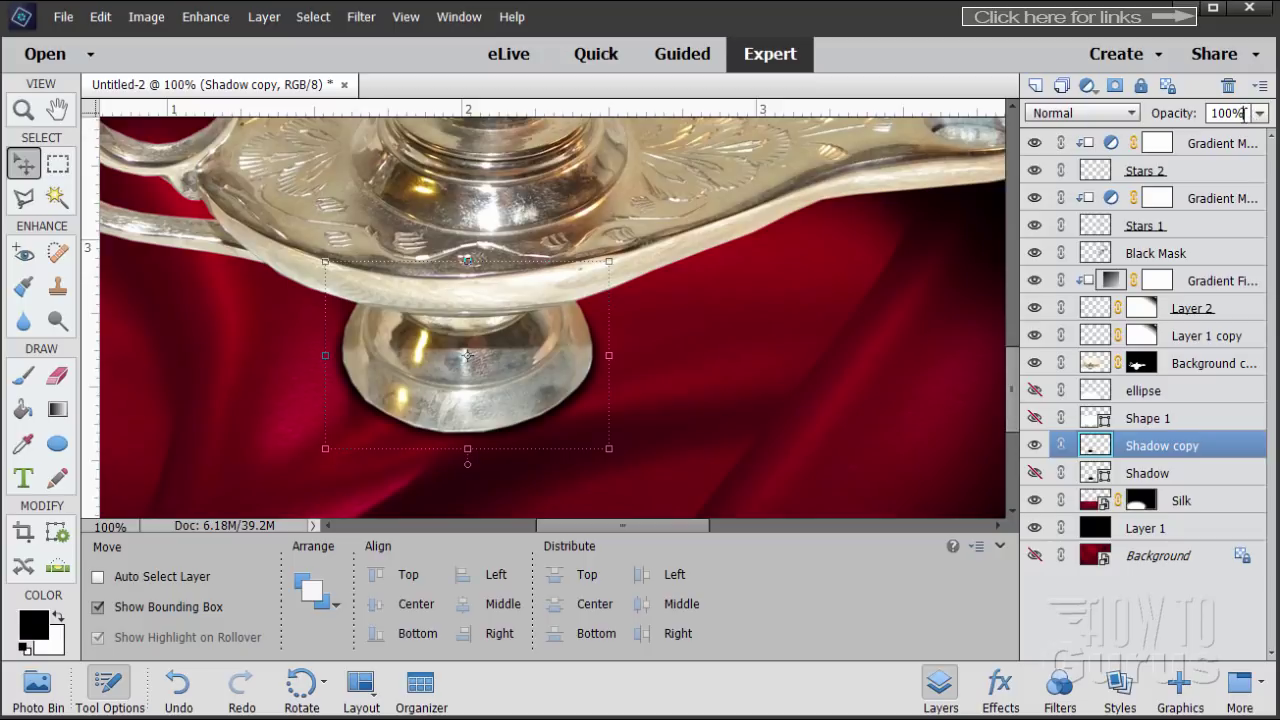
- Set the Shadow copy opacity to 75% and fit the whole image on screen
{"action": "left_click", "coordinate": [1153, 113]}
{"action": "type", "text": "75"}
{"action": "key", "text": "z"}
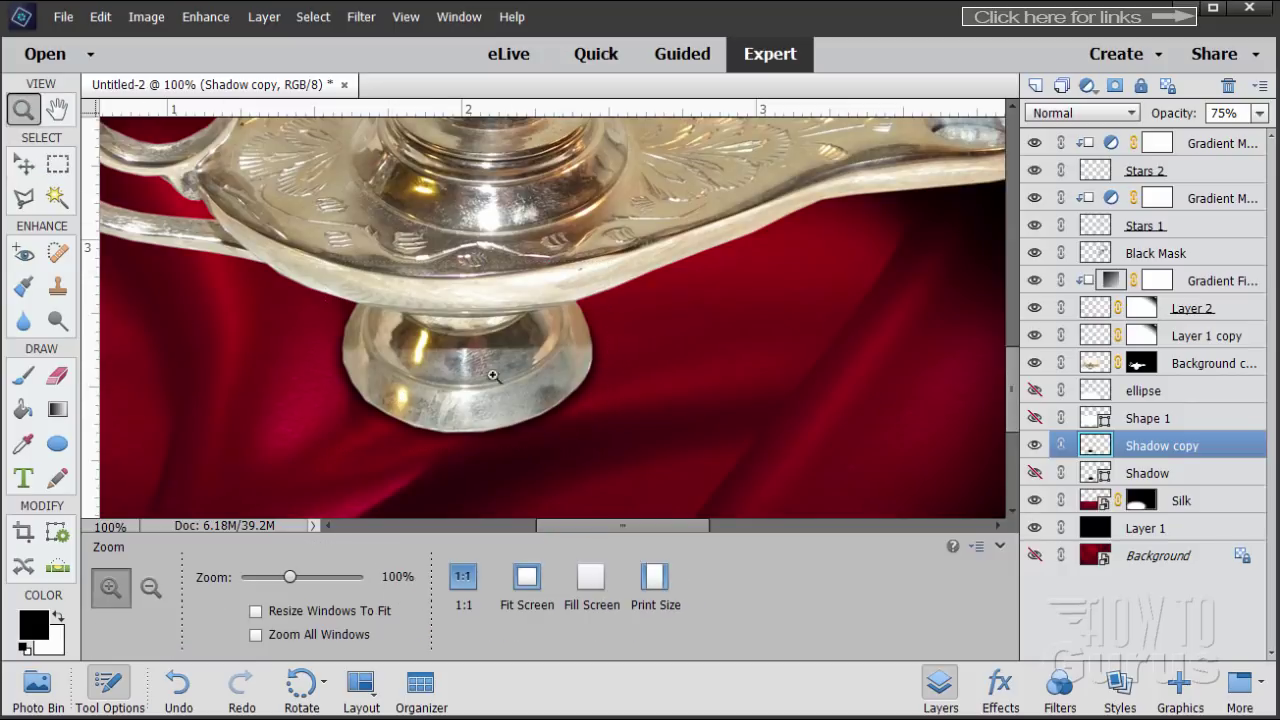
{"action": "left_click", "coordinate": [527, 577]}
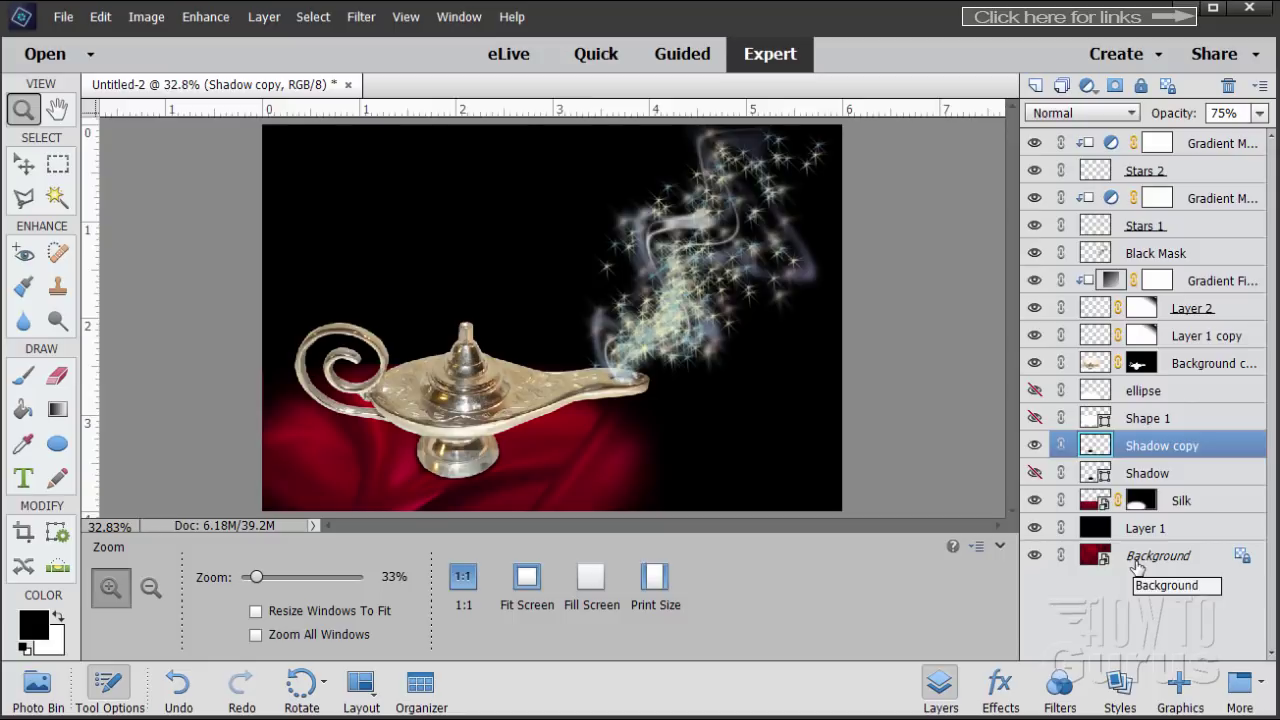
- Add a white layer mask to the black Layer 1 and zoom out to about 17%
{"action": "left_click", "coordinate": [1105, 530]}
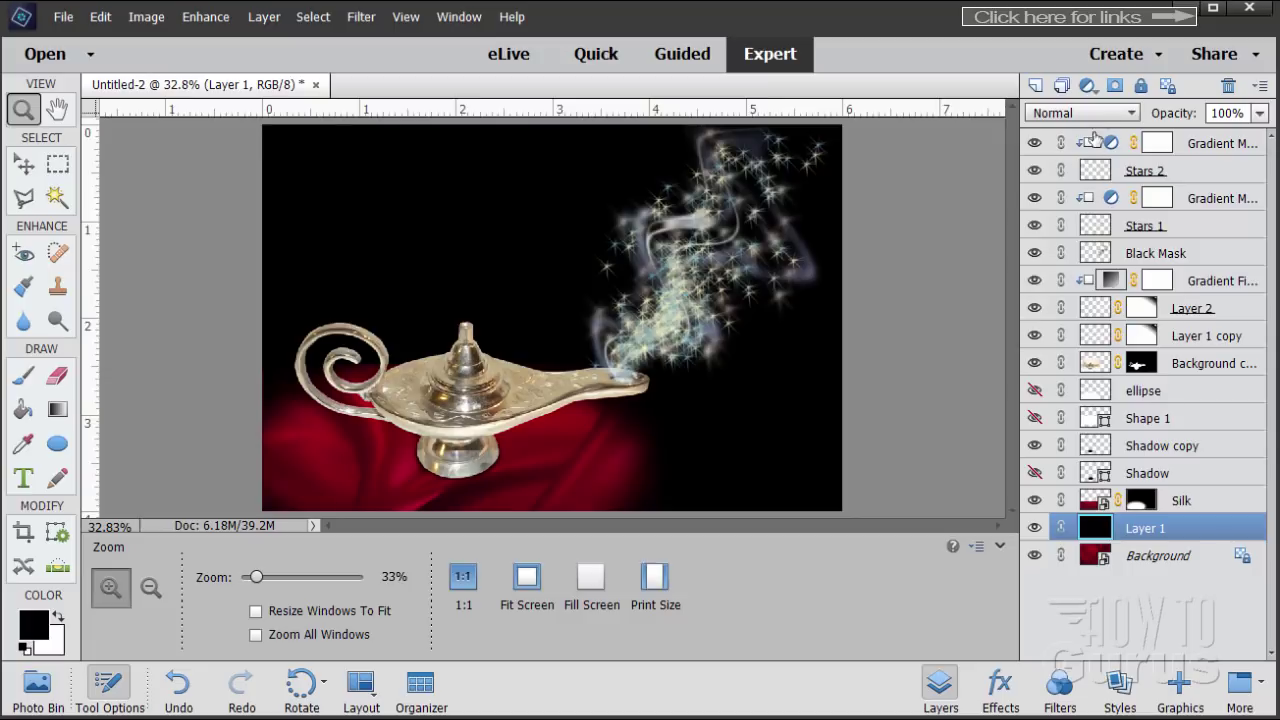
{"action": "left_click", "coordinate": [1115, 85]}
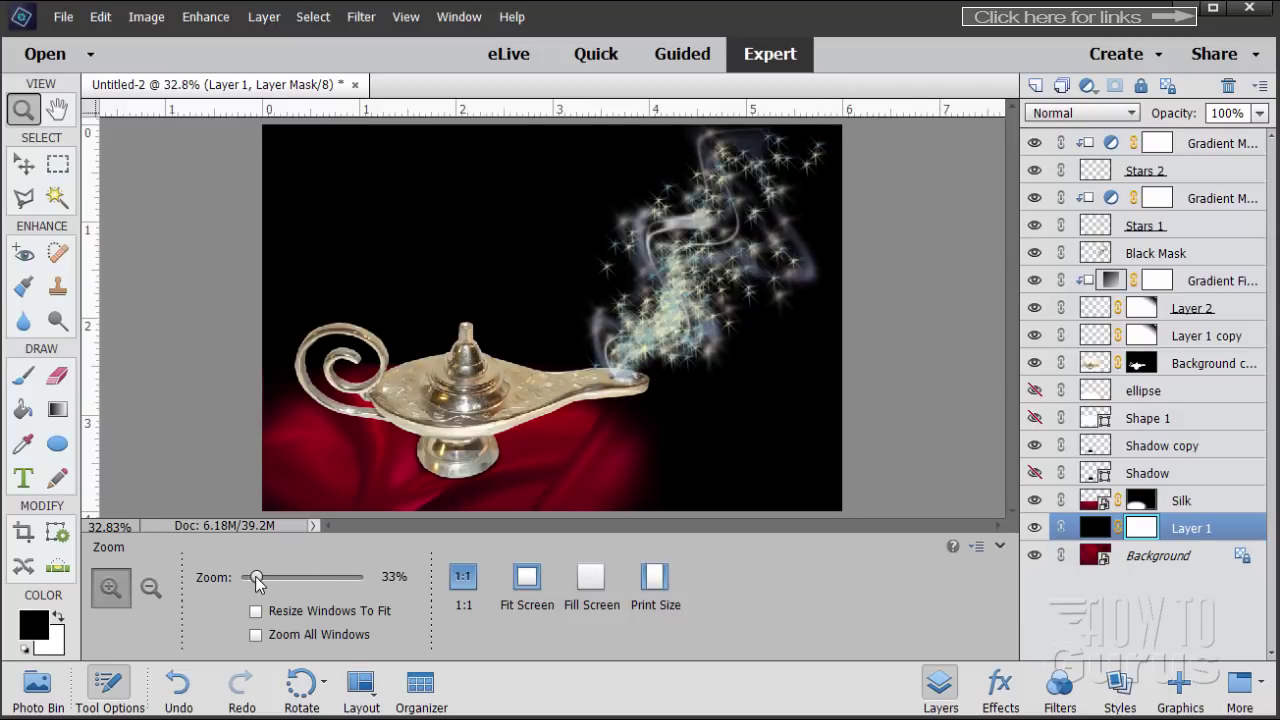
{"action": "left_click_drag", "start_coordinate": [257, 580], "coordinate": [251, 587]}
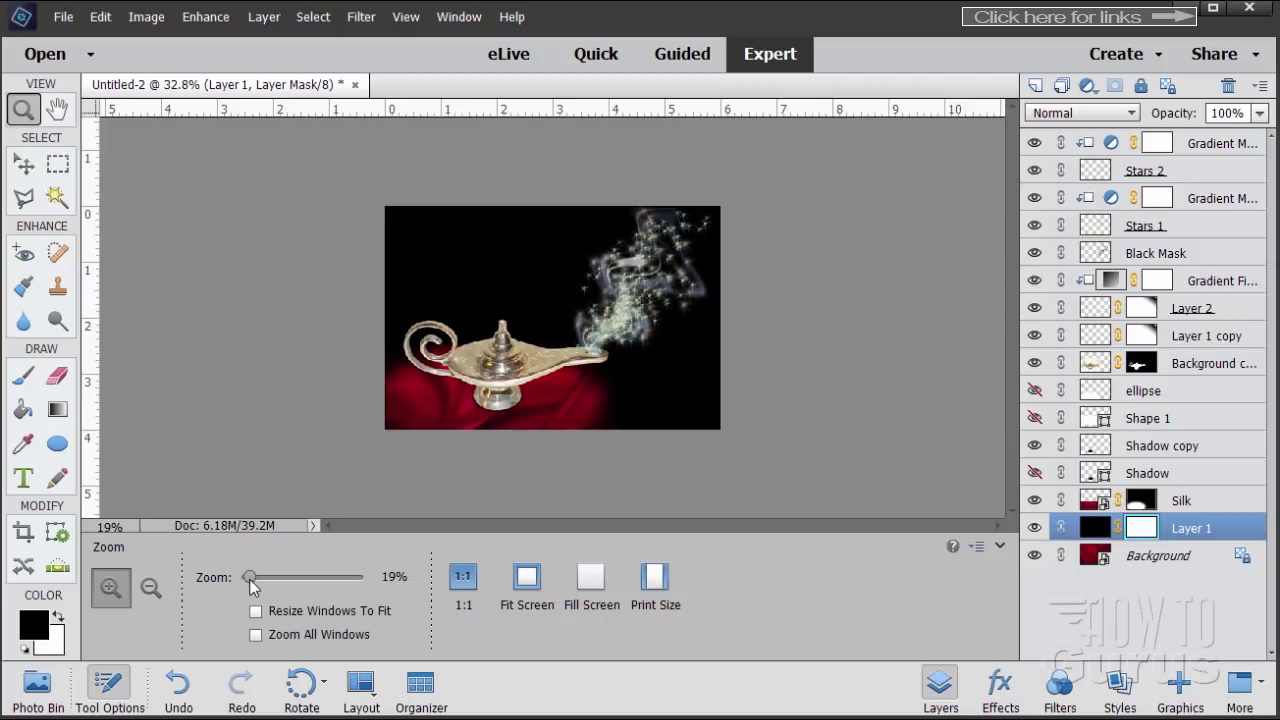
{"action": "left_click_drag", "start_coordinate": [251, 587], "coordinate": [249, 587]}
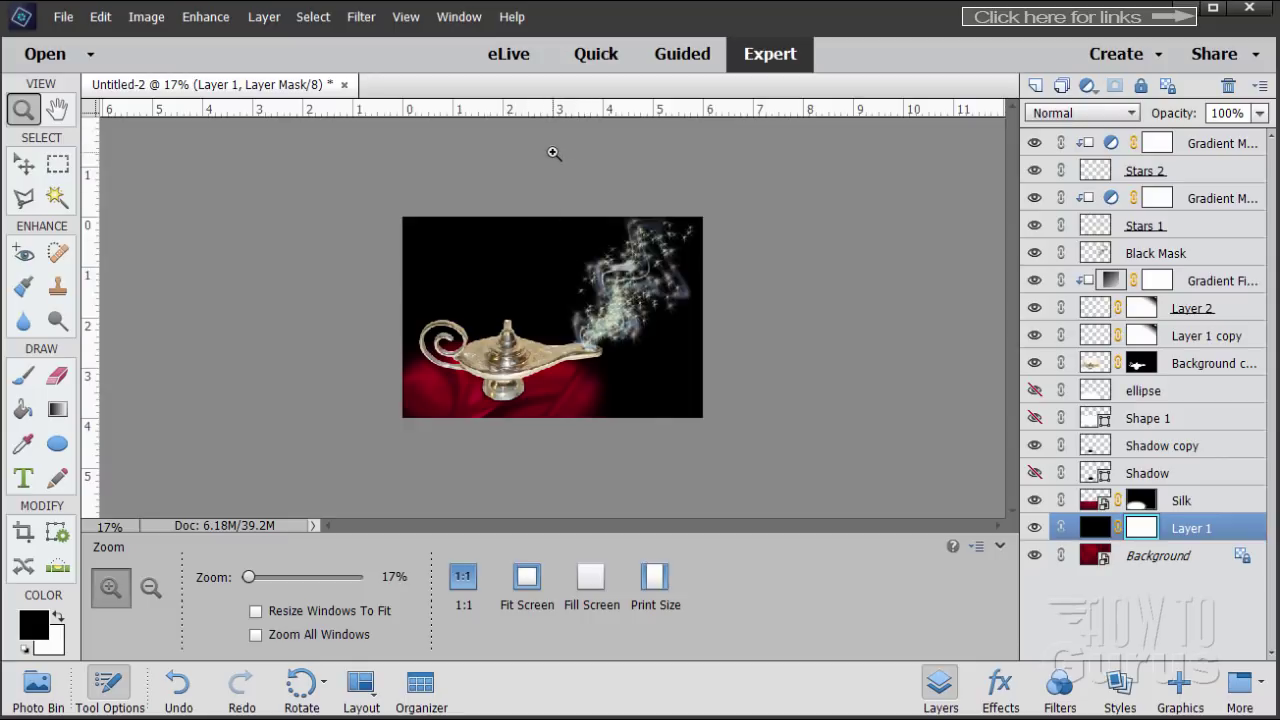
{"action": "left_click", "coordinate": [60, 414]}
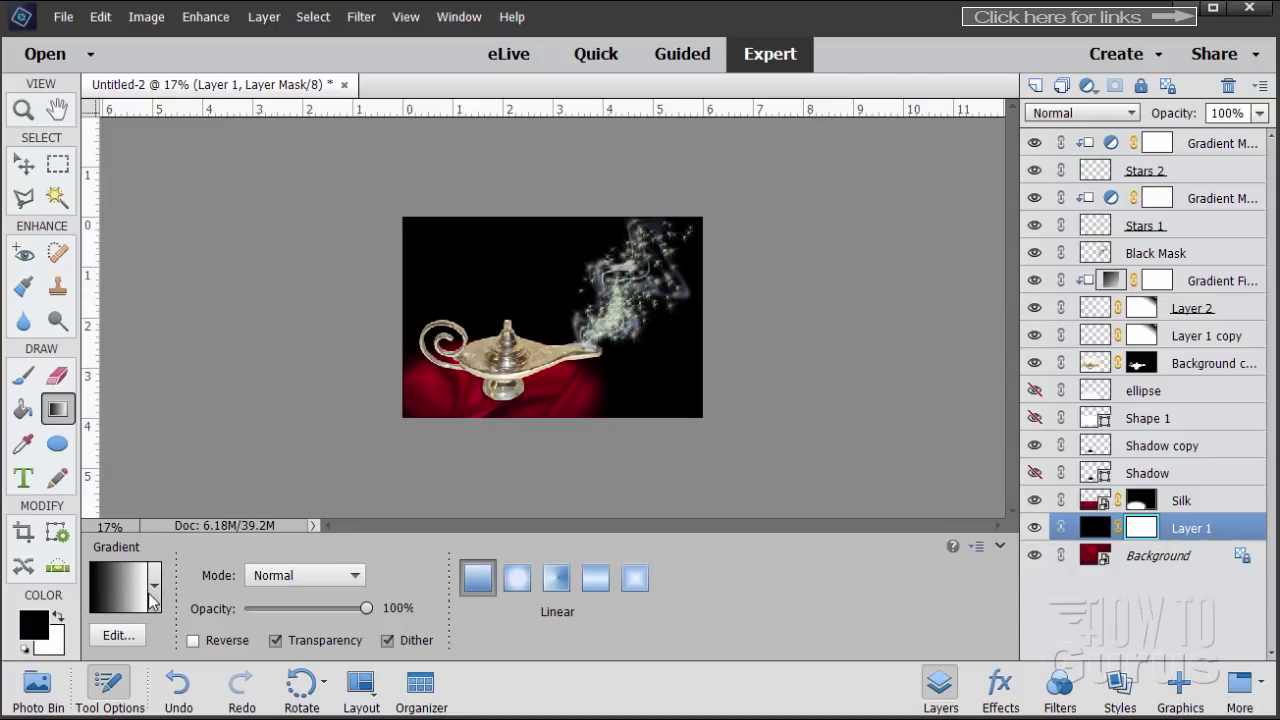
- Drag a reversed linear gradient upward on Layer 1's mask so the black fades toward the top
{"action": "left_click", "coordinate": [193, 641]}
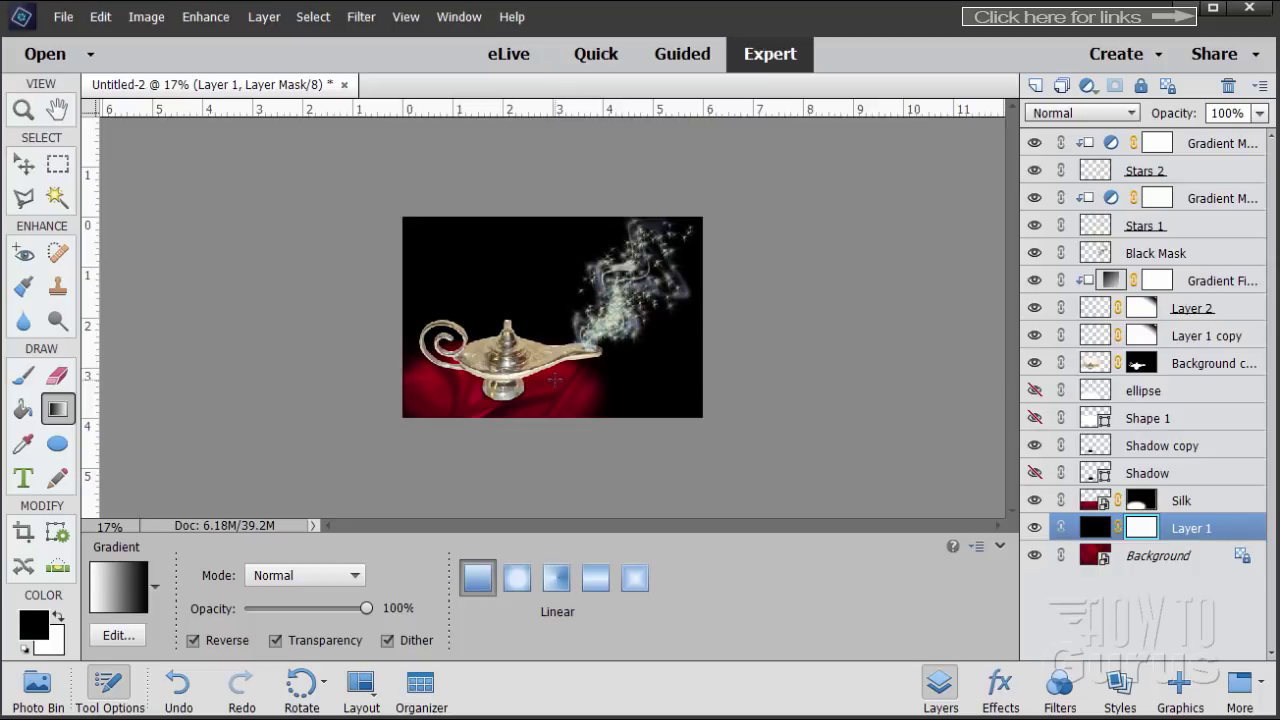
{"action": "left_click_drag", "start_coordinate": [556, 318], "coordinate": [555, 141]}
{"action": "left_click_drag", "start_coordinate": [555, 137], "coordinate": [555, 137]}
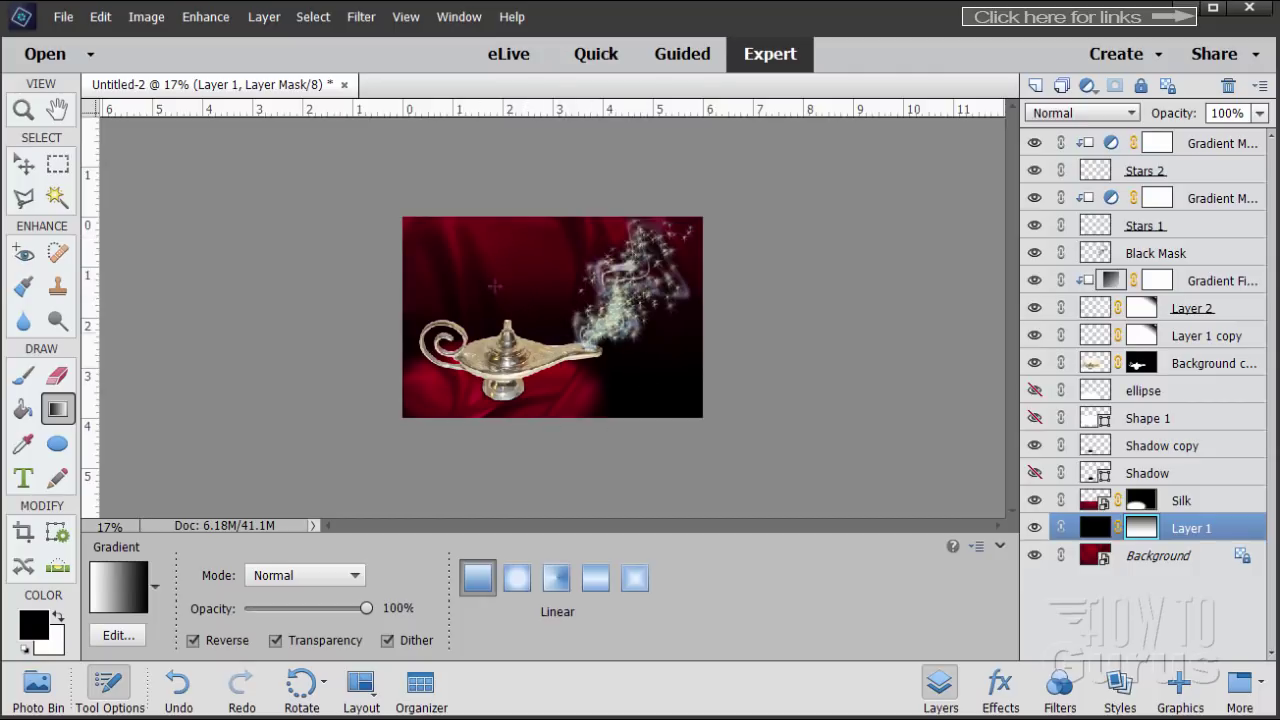
{"action": "left_click", "coordinate": [23, 110]}
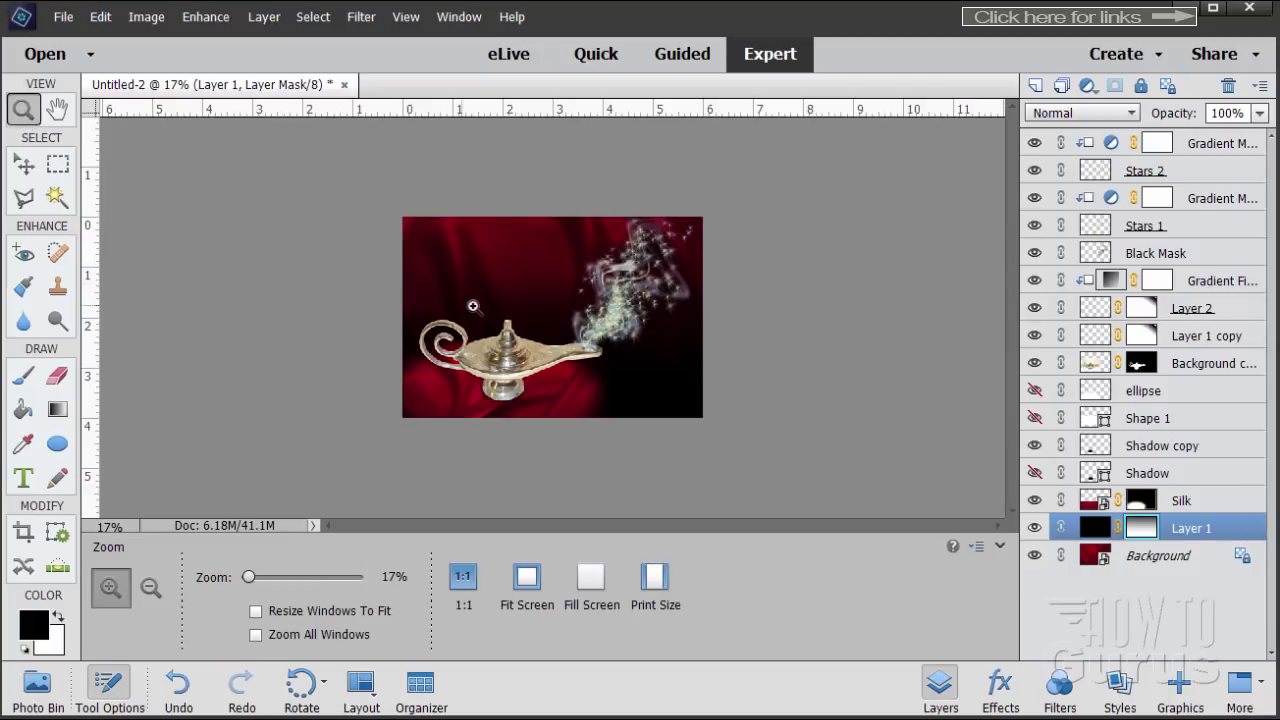
- Float the document at 50% zoom and add an empty Layer 3 above Gradient Map 2
{"action": "left_click", "coordinate": [534, 301]}
{"action": "left_click", "coordinate": [534, 302]}
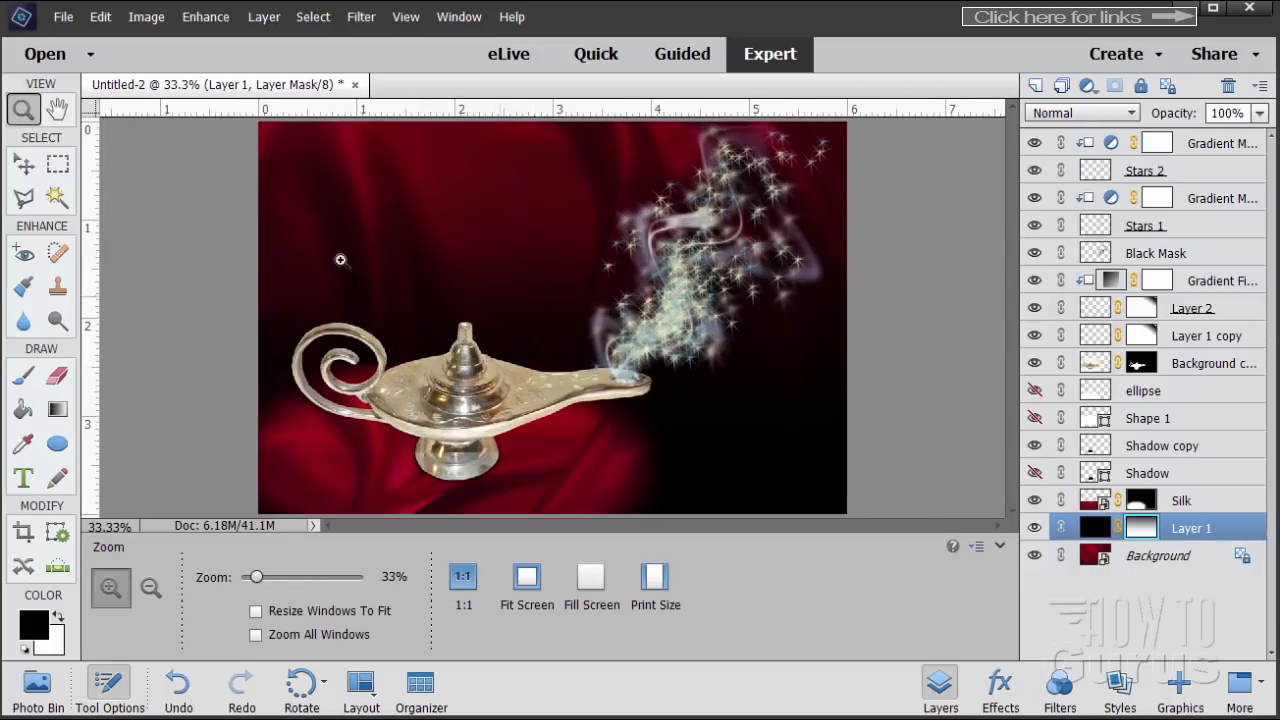
{"action": "left_click_drag", "start_coordinate": [198, 95], "coordinate": [187, 7]}
{"action": "left_click_drag", "start_coordinate": [712, 464], "coordinate": [1100, 712]}
{"action": "left_click", "coordinate": [571, 381]}
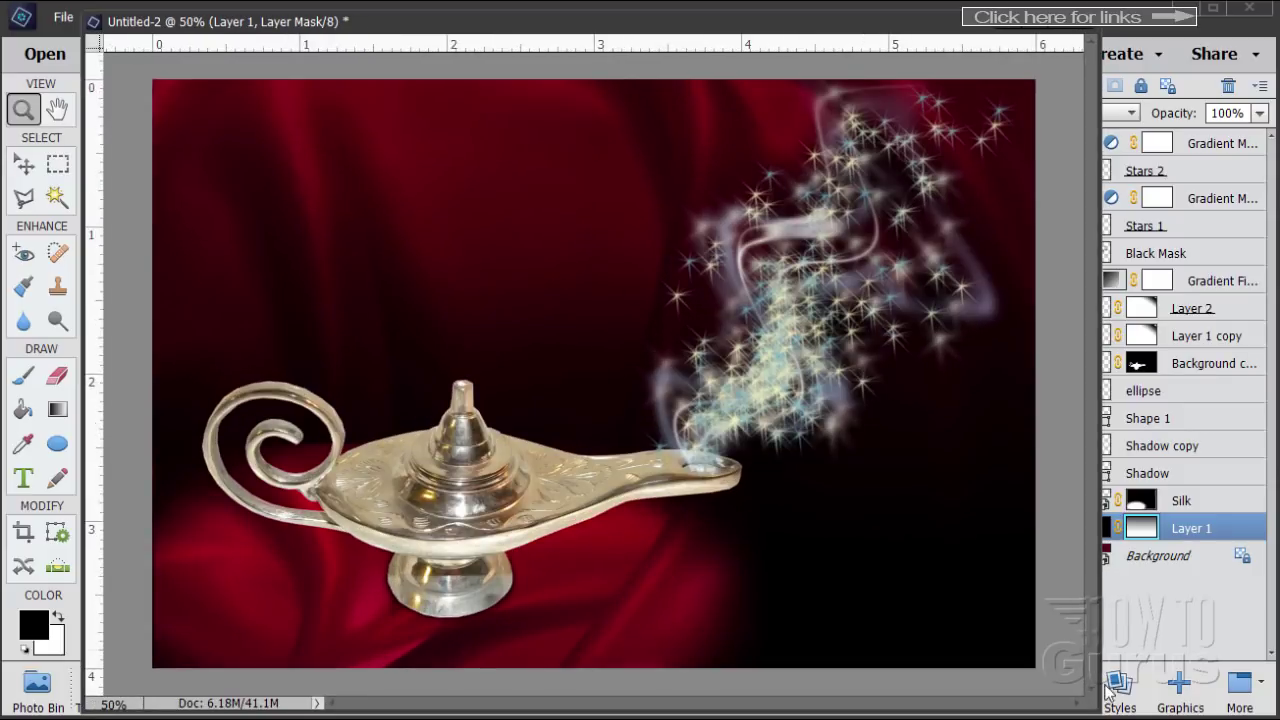
{"action": "left_click_drag", "start_coordinate": [1100, 712], "coordinate": [990, 646]}
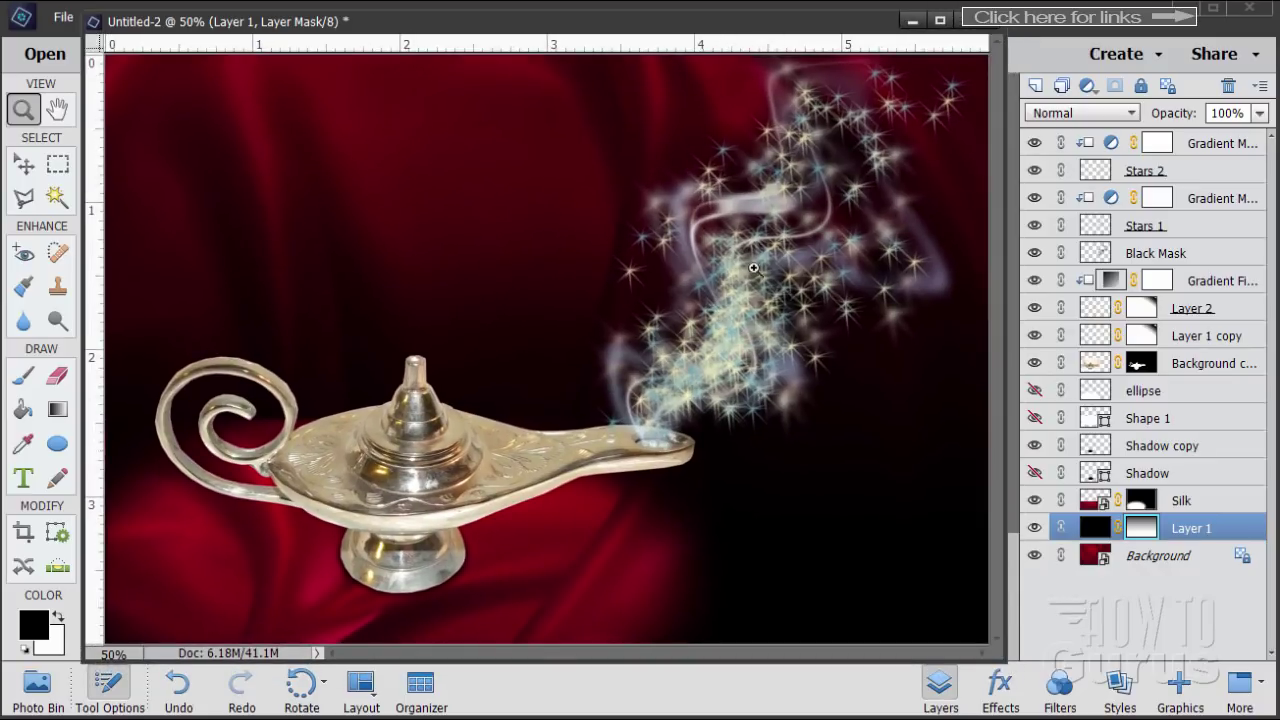
{"action": "left_click", "coordinate": [1216, 146]}
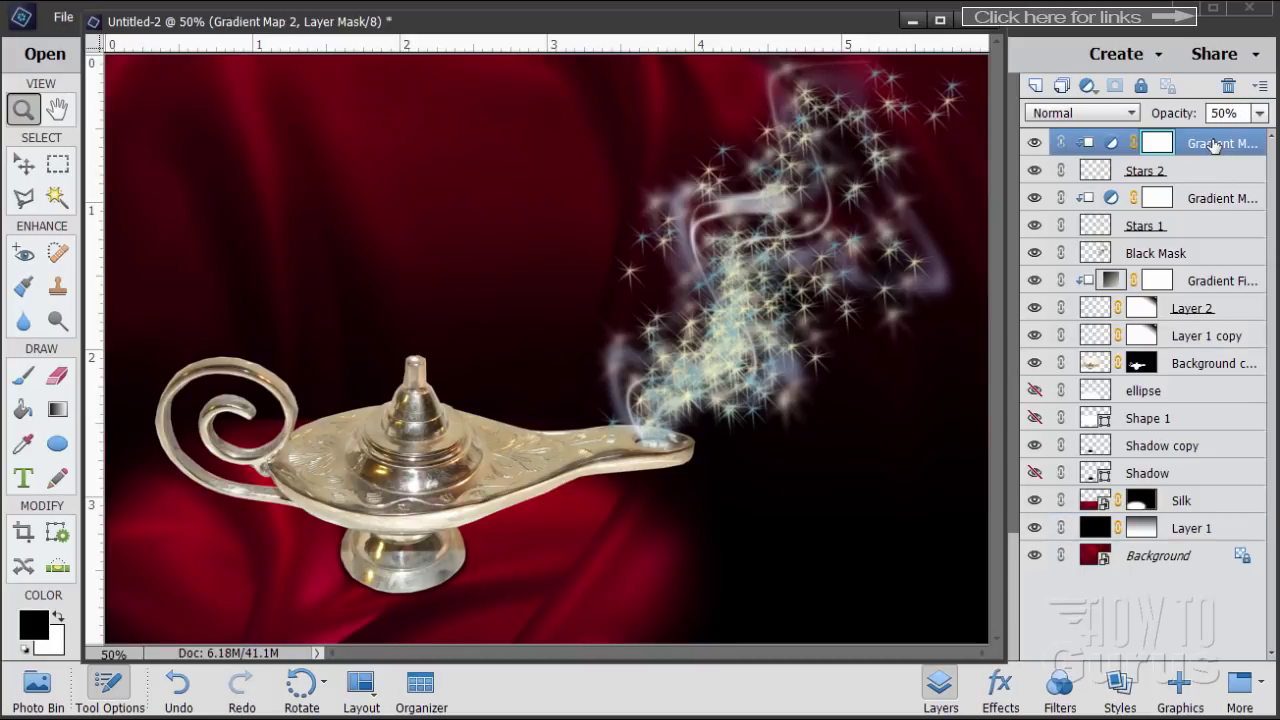
{"action": "left_click", "coordinate": [1036, 86]}
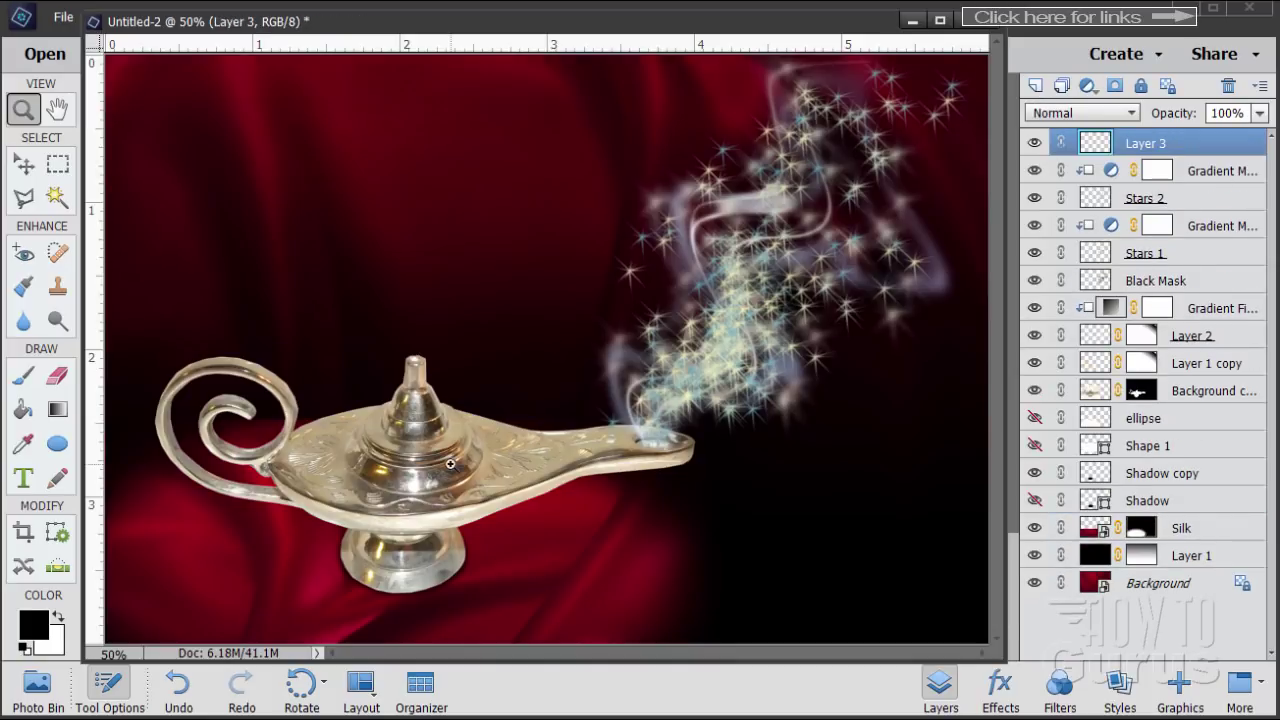
- Make white the painting colour and set the Brush size to 200 px
{"action": "left_click", "coordinate": [58, 618]}
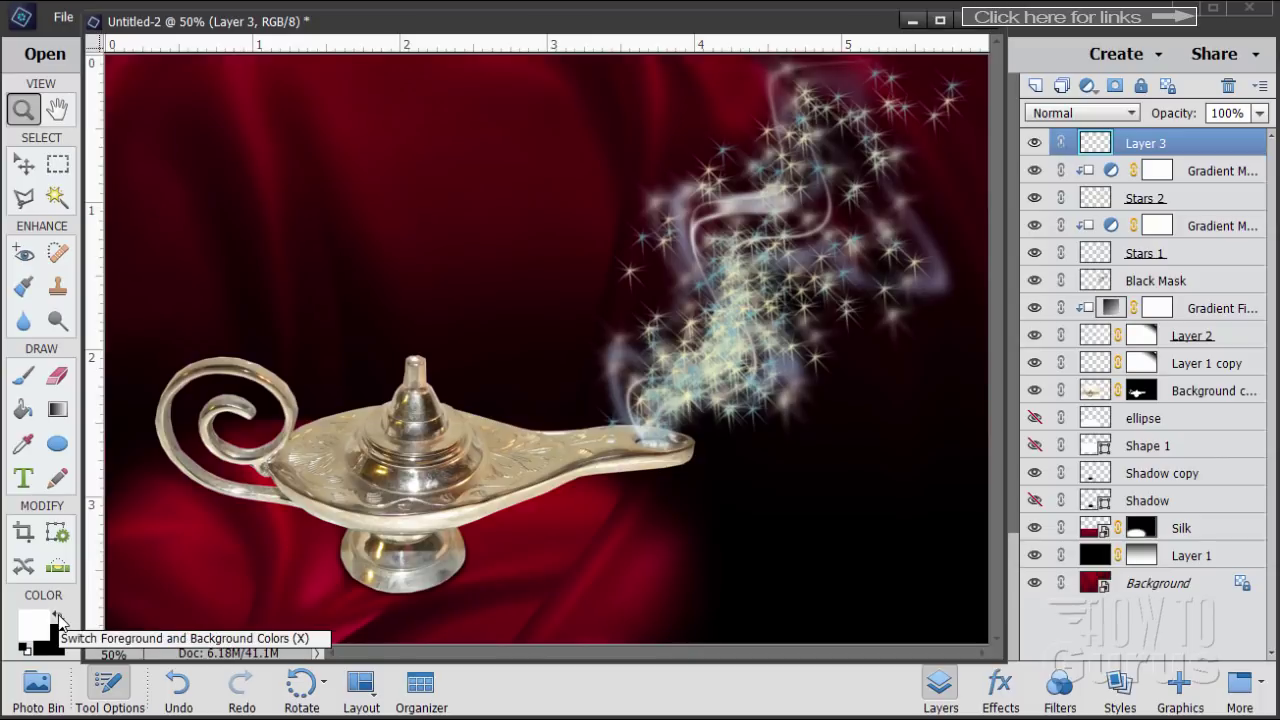
{"action": "left_click", "coordinate": [24, 378]}
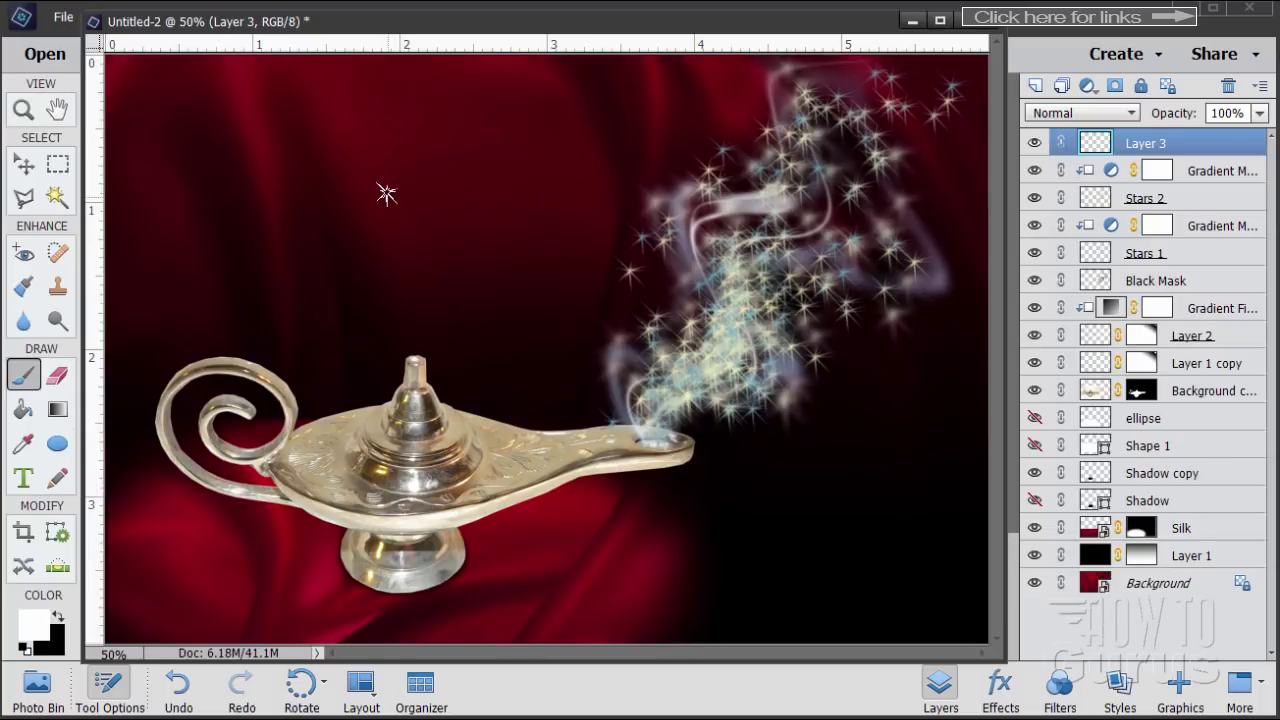
{"action": "left_click_drag", "start_coordinate": [360, 26], "coordinate": [866, 28]}
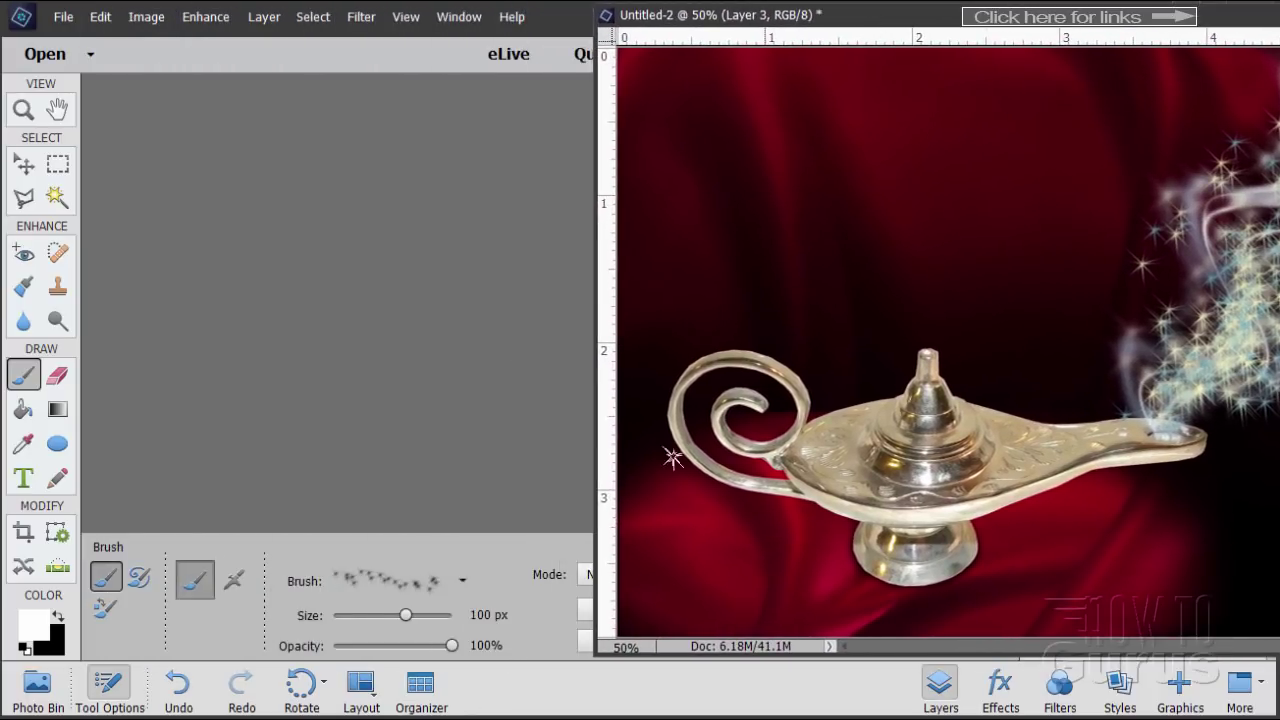
{"action": "left_click", "coordinate": [480, 617]}
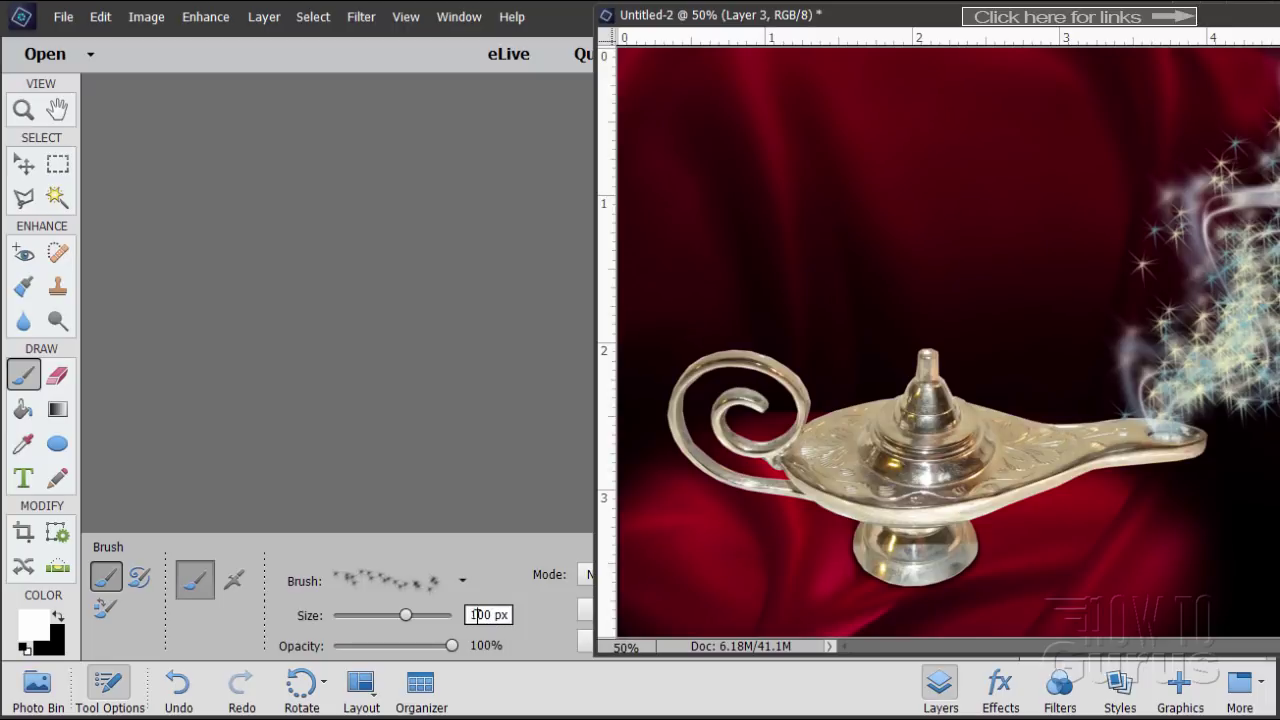
{"action": "key", "text": "BackSpace"}
{"action": "type", "text": "2"}
- Set the brush's Hue Jitter and Scatter to 0% in Brush Settings
{"action": "left_click_drag", "start_coordinate": [925, 18], "coordinate": [395, 46]}
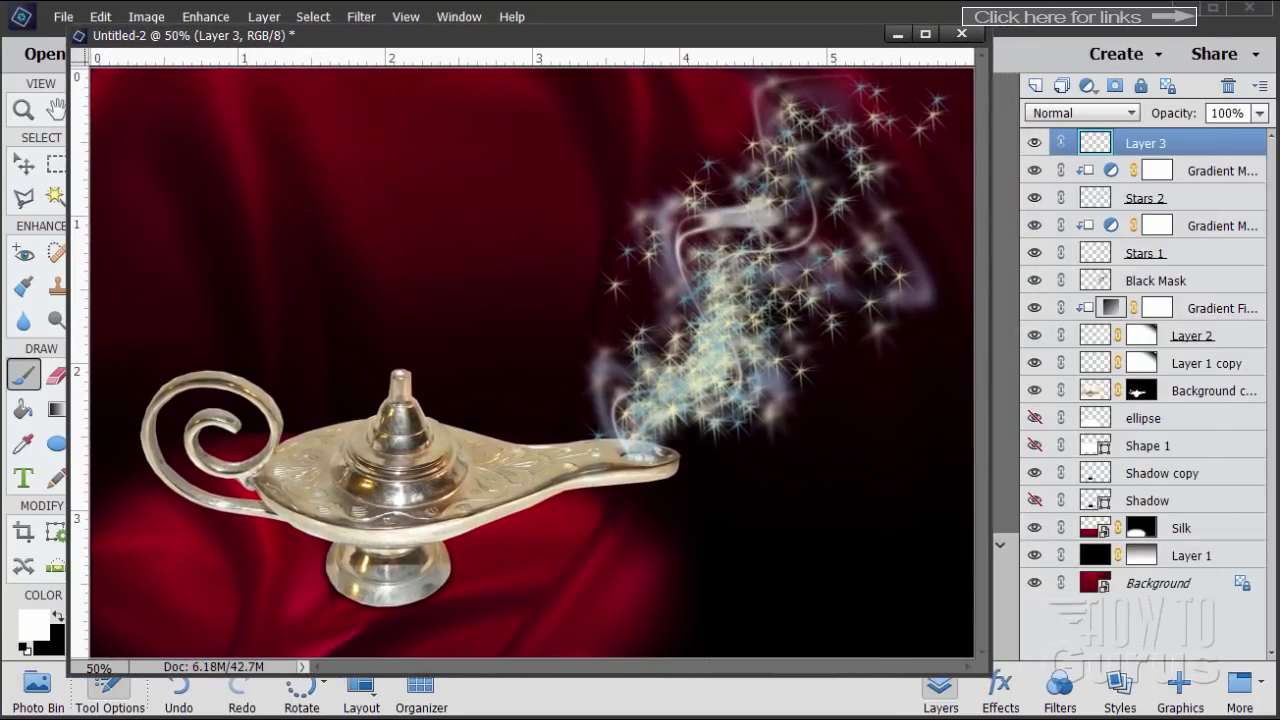
{"action": "mouse_move", "coordinate": [447, 52]}
{"action": "left_mouse_down"}
{"action": "mouse_move", "coordinate": [575, 77]}
{"action": "mouse_move", "coordinate": [455, 0]}
{"action": "left_mouse_up"}
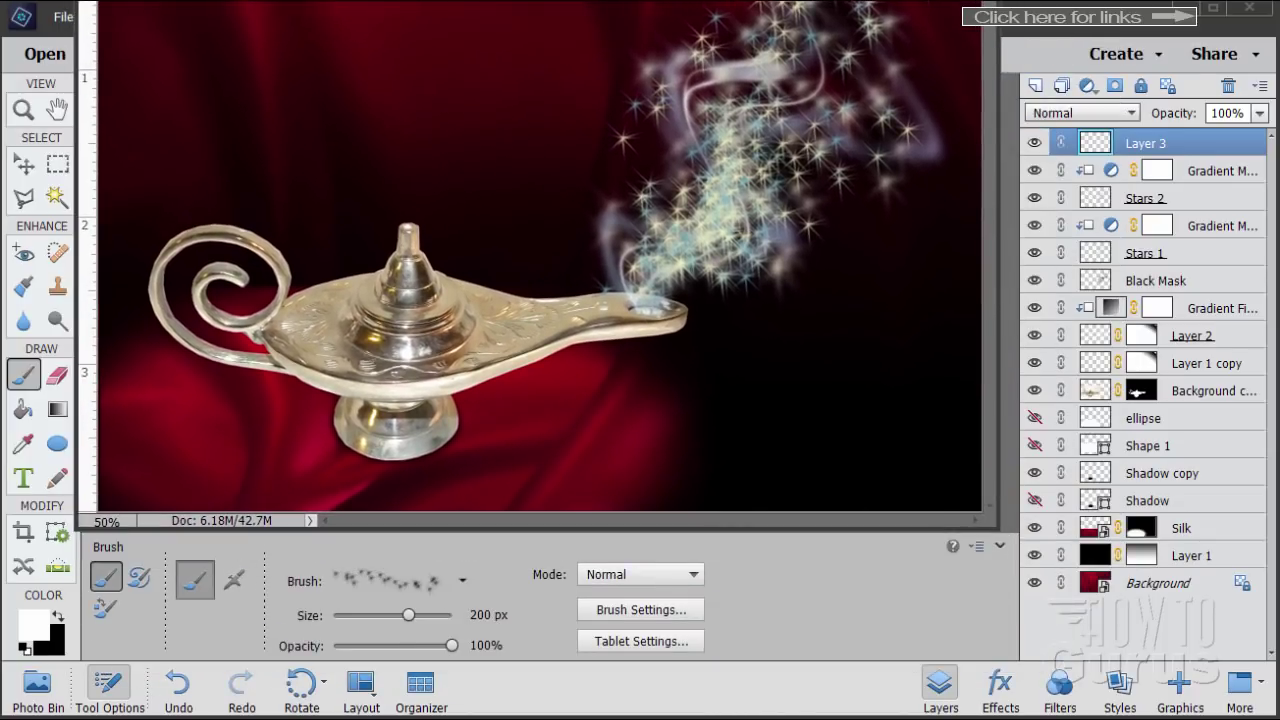
{"action": "left_click", "coordinate": [620, 608]}
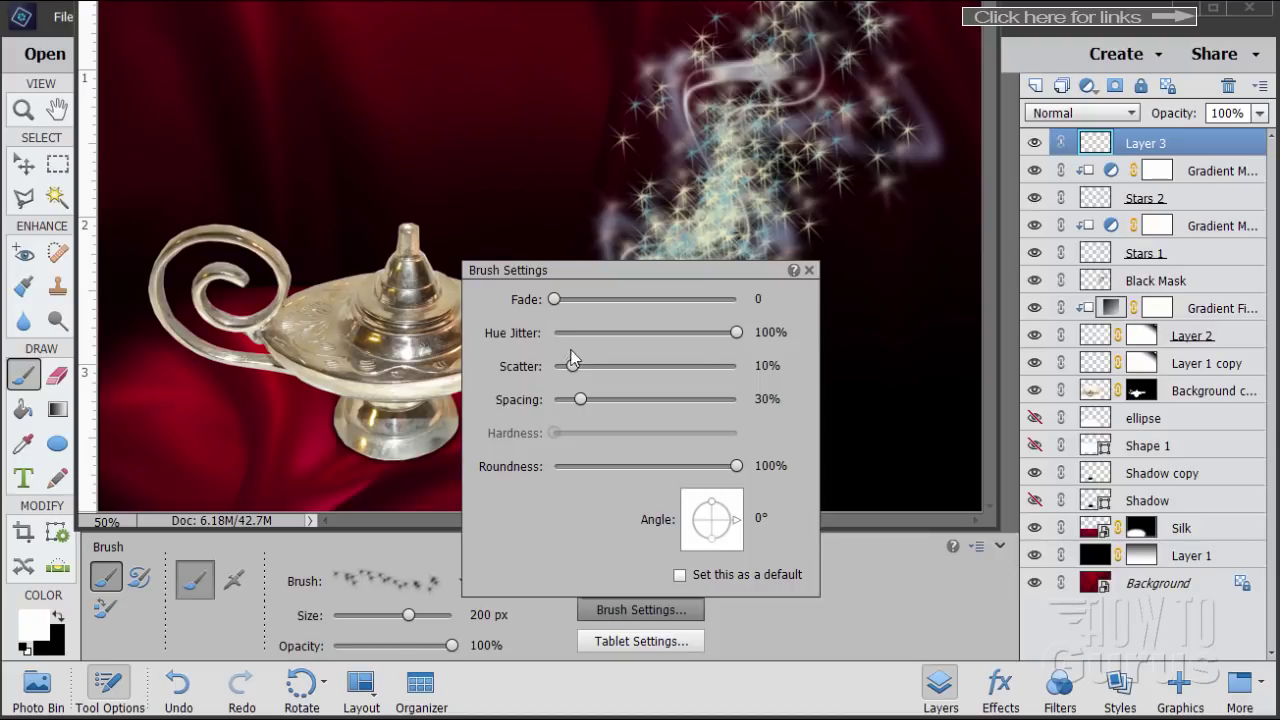
{"action": "left_click_drag", "start_coordinate": [736, 333], "coordinate": [487, 348]}
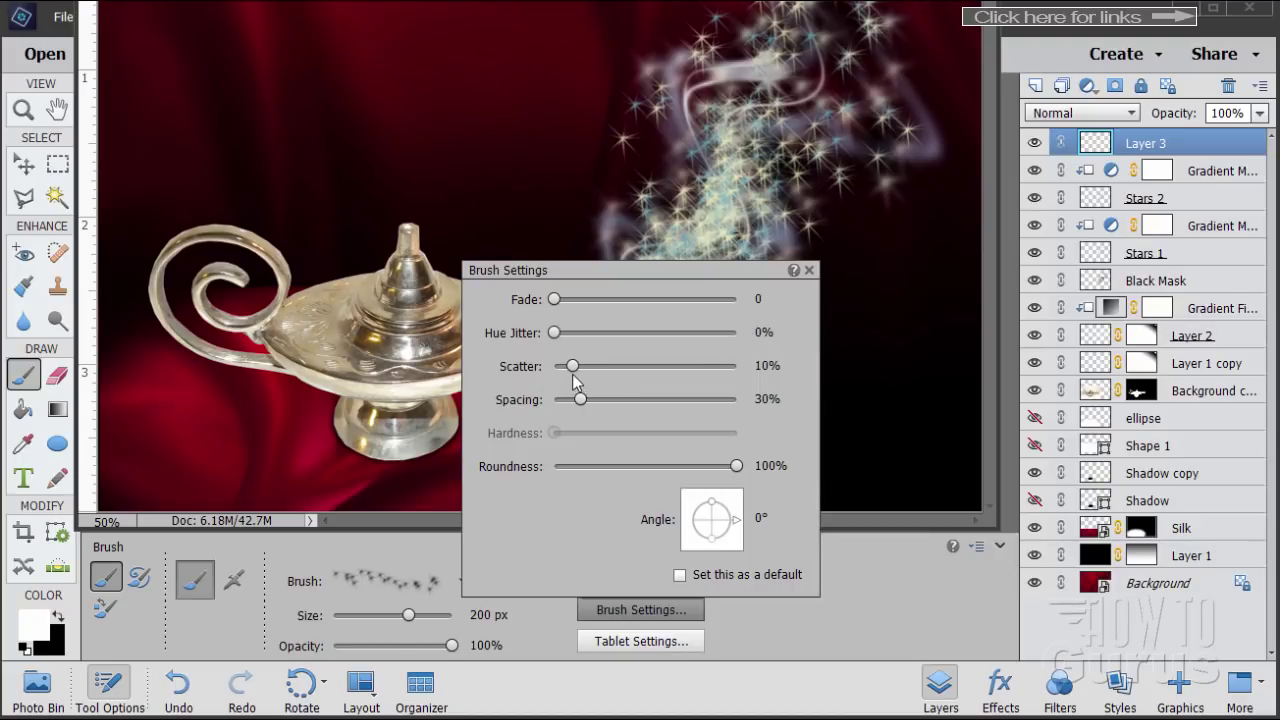
{"action": "mouse_move", "coordinate": [570, 368]}
{"action": "left_mouse_down"}
{"action": "mouse_move", "coordinate": [552, 368]}
{"action": "mouse_move", "coordinate": [559, 399]}
{"action": "mouse_move", "coordinate": [574, 397]}
{"action": "mouse_move", "coordinate": [551, 400]}
{"action": "left_mouse_up"}
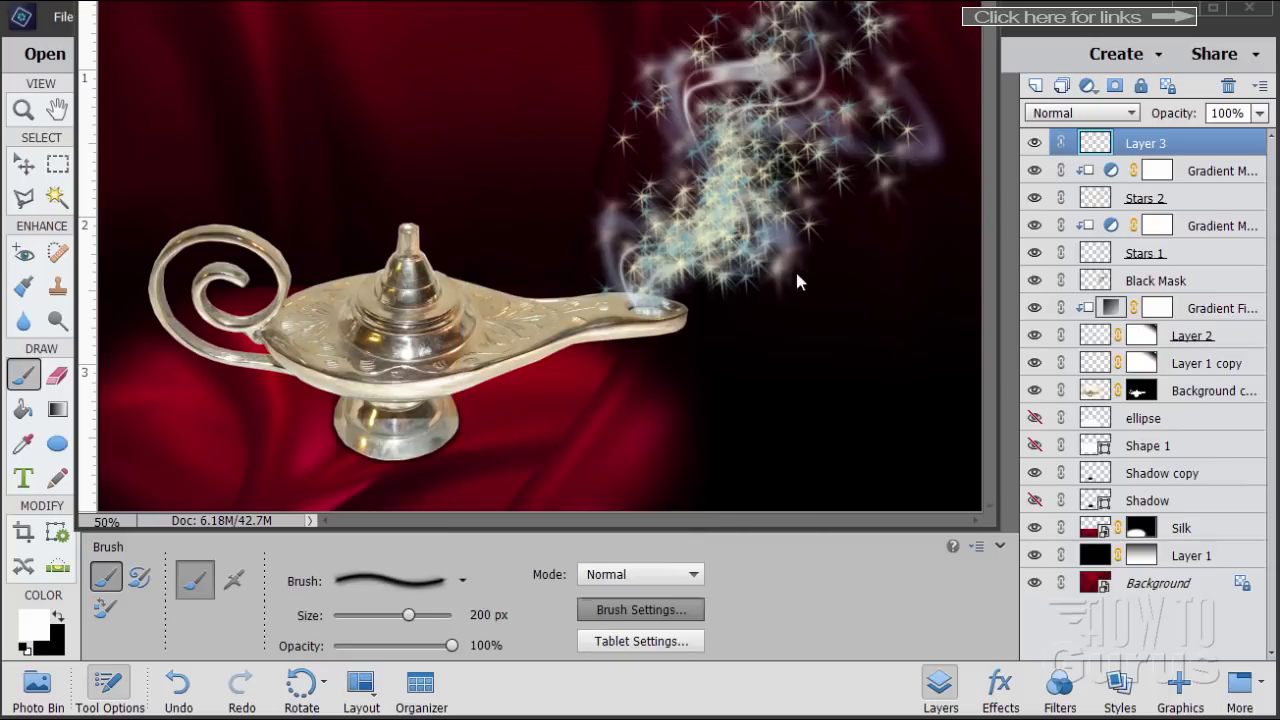
- Stamp white star sparkles on Layer 3 along the smoke trail and on the lamp lid
{"action": "left_click", "coordinate": [809, 270]}
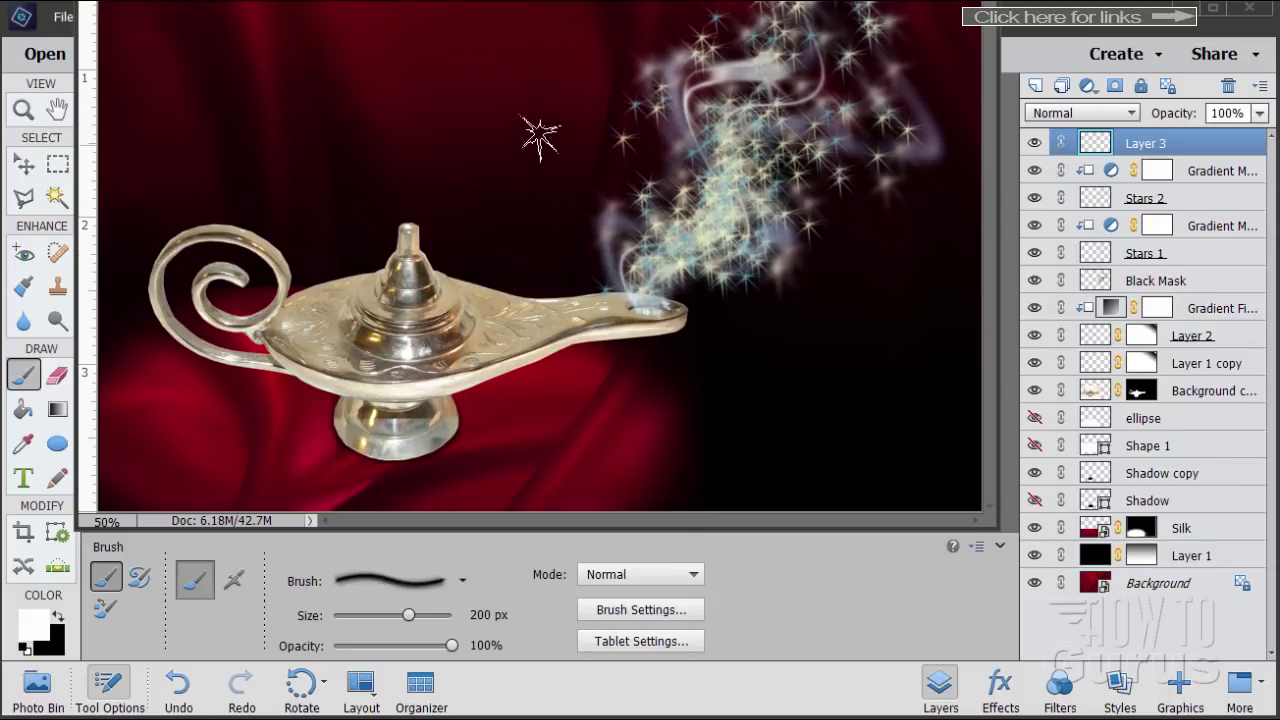
{"action": "left_click", "coordinate": [733, 72]}
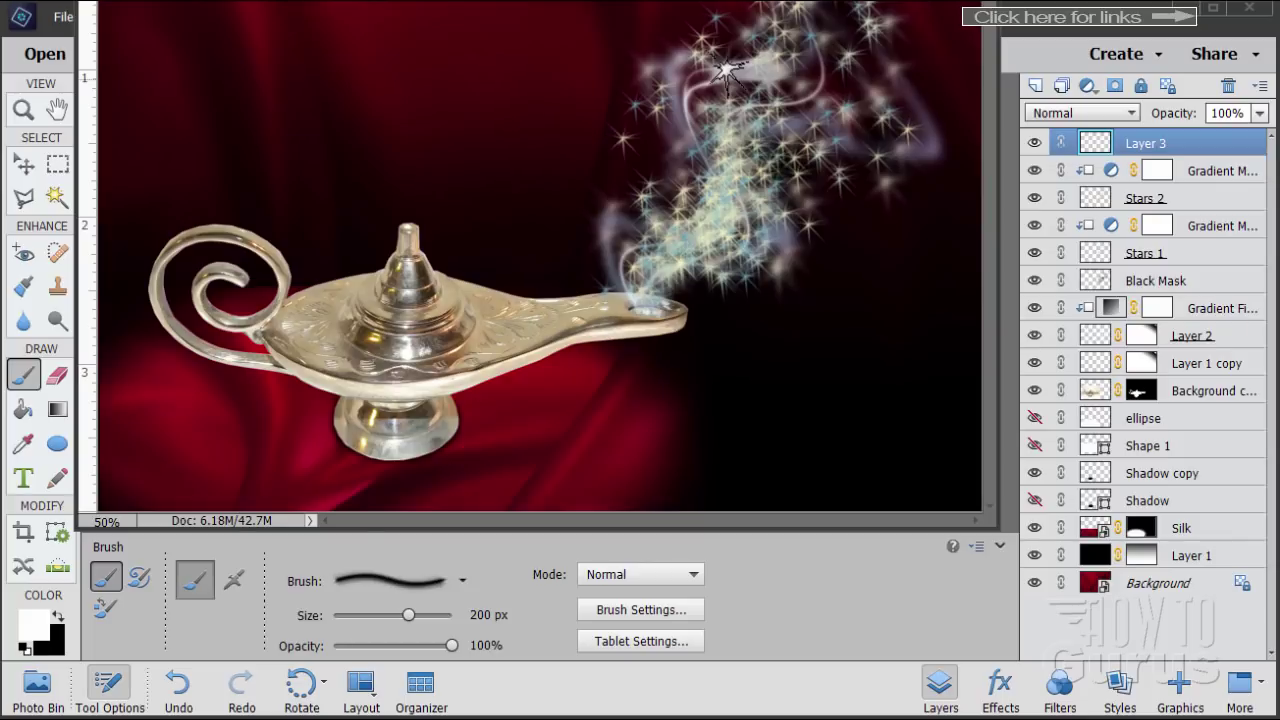
{"action": "left_click", "coordinate": [784, 241]}
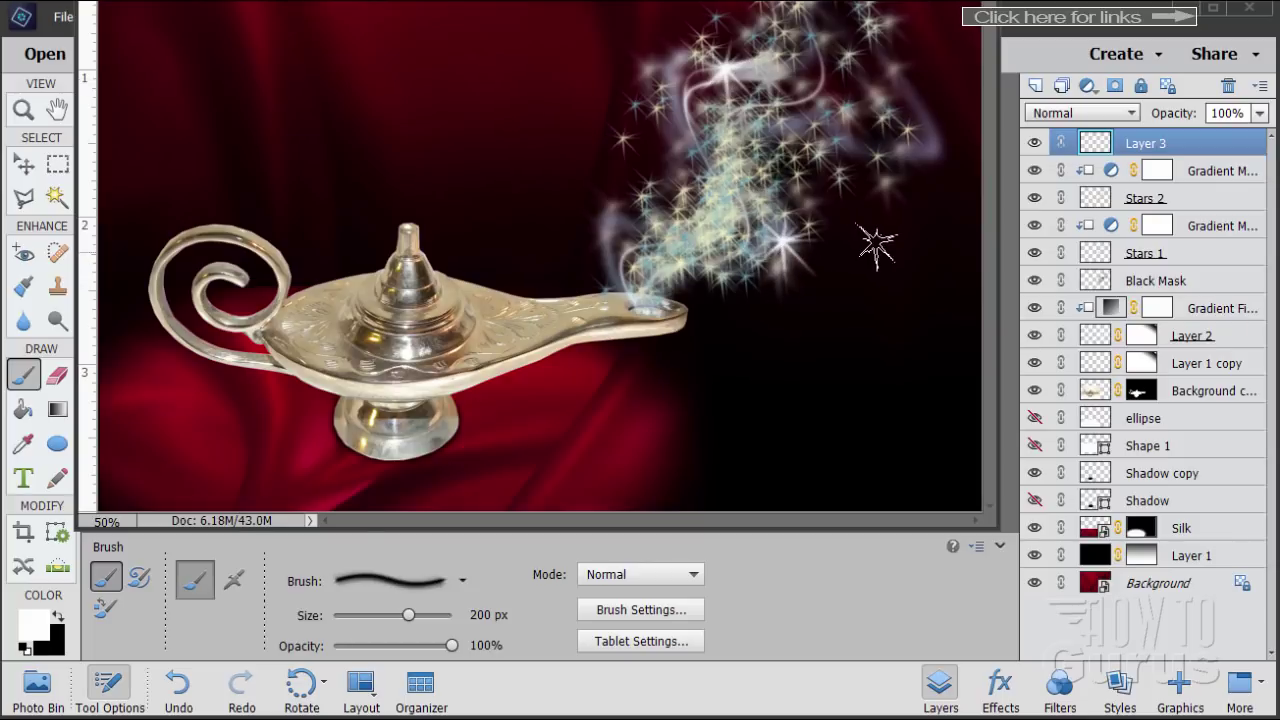
{"action": "left_click", "coordinate": [610, 214]}
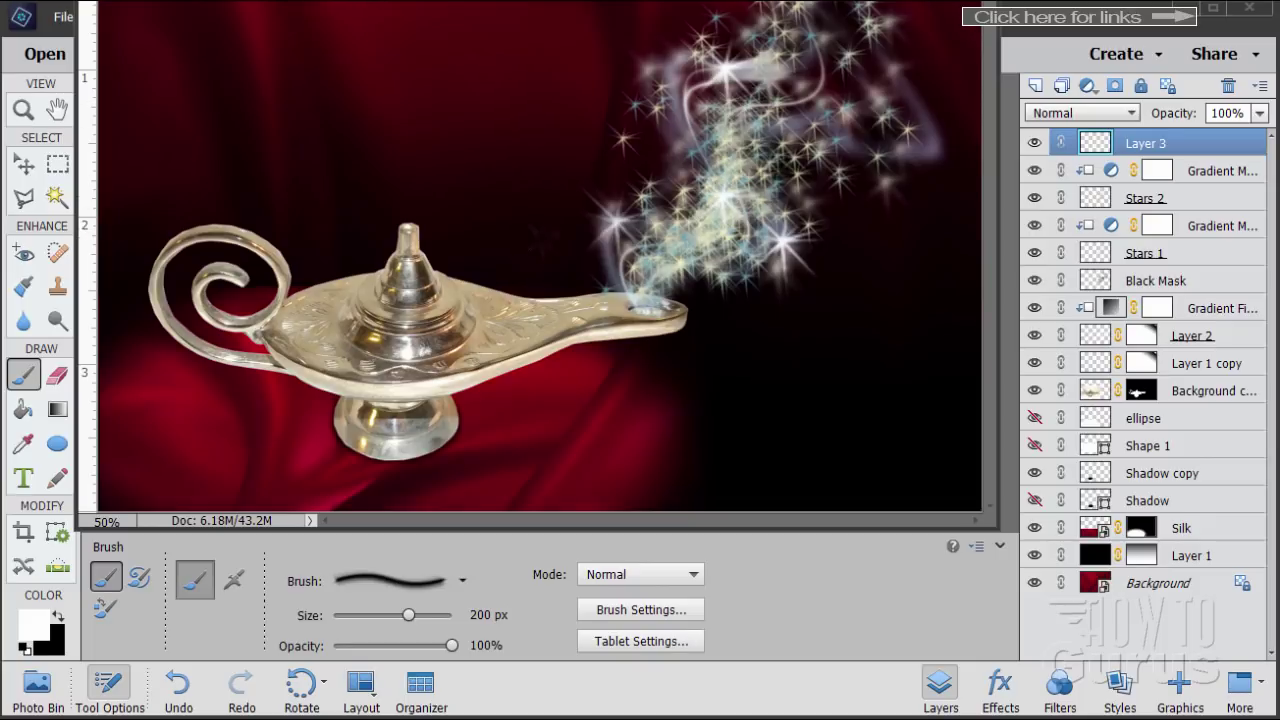
{"action": "left_click", "coordinate": [419, 218]}
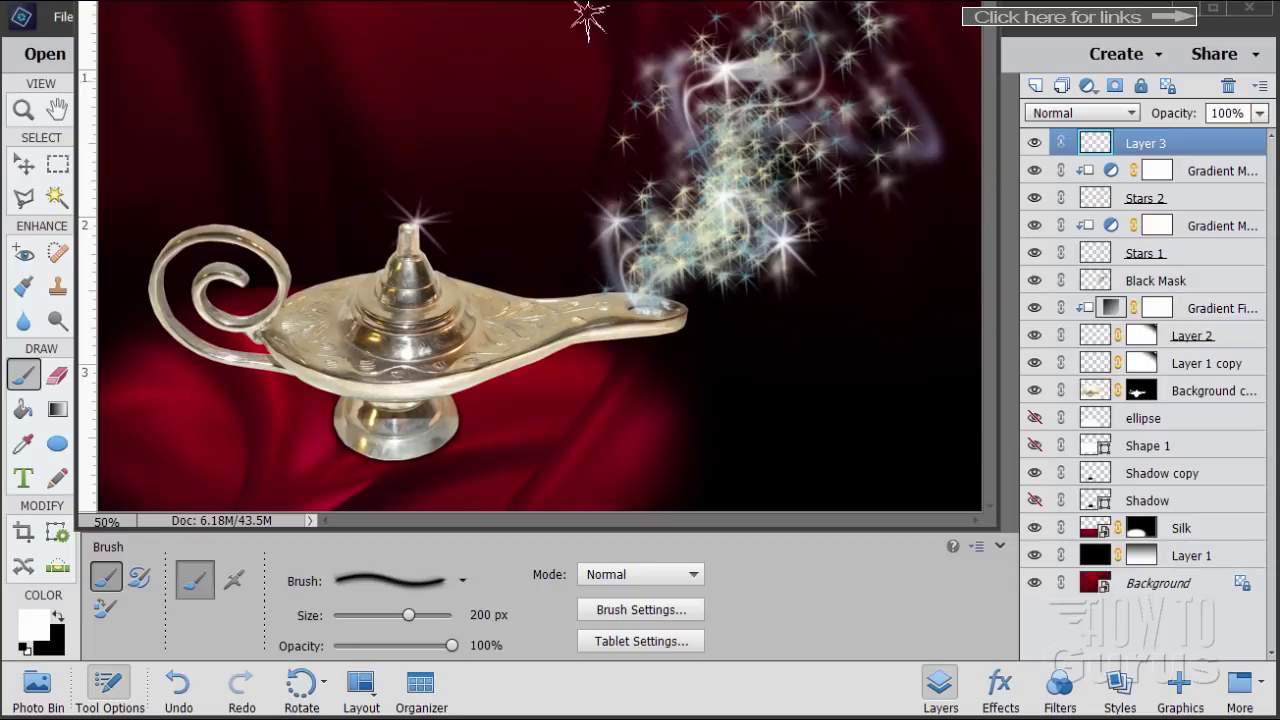
- Bring the full document into view and select the Background layer with the Move tool
{"action": "left_click_drag", "start_coordinate": [545, 2], "coordinate": [548, 42]}
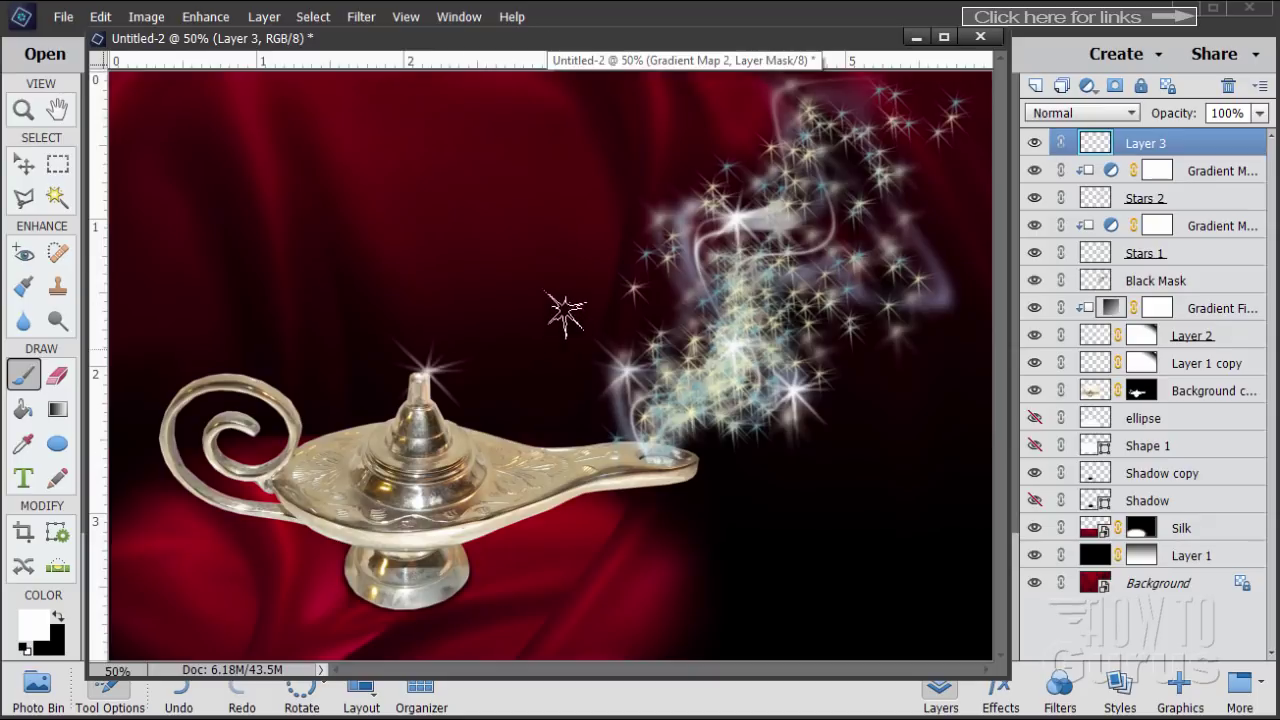
{"action": "left_click", "coordinate": [23, 163]}
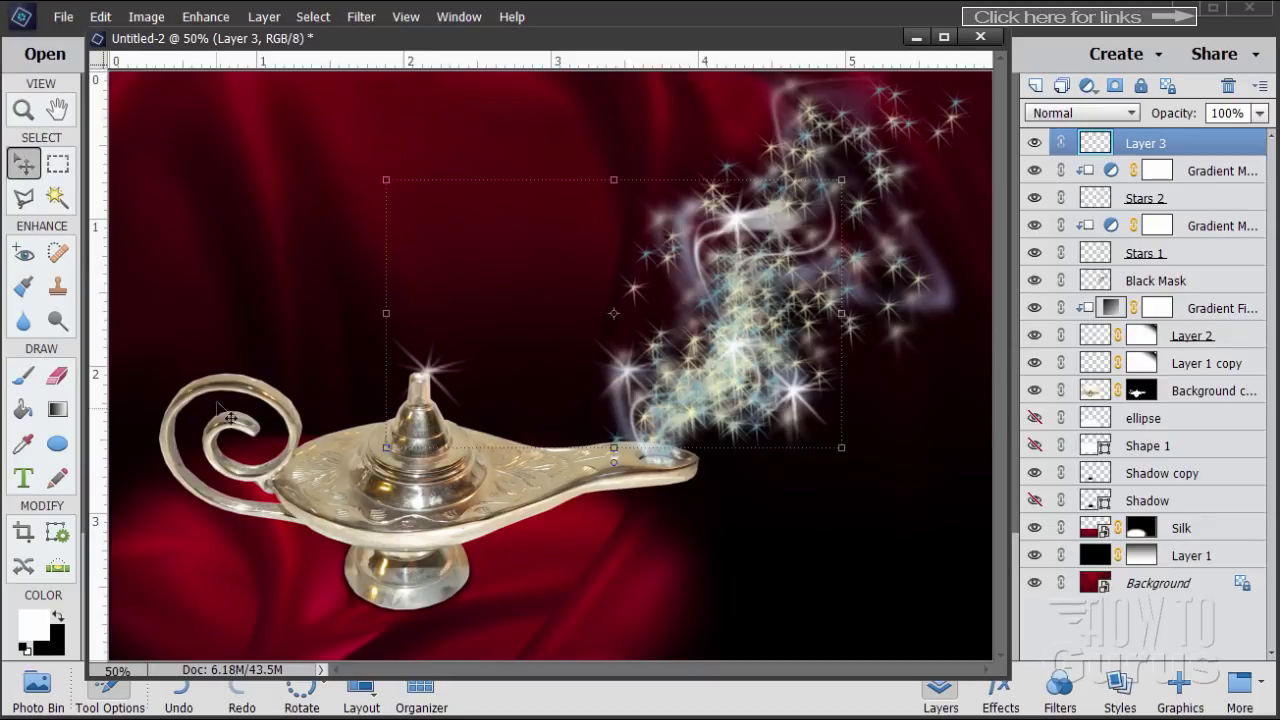
{"action": "left_click", "coordinate": [1190, 586]}
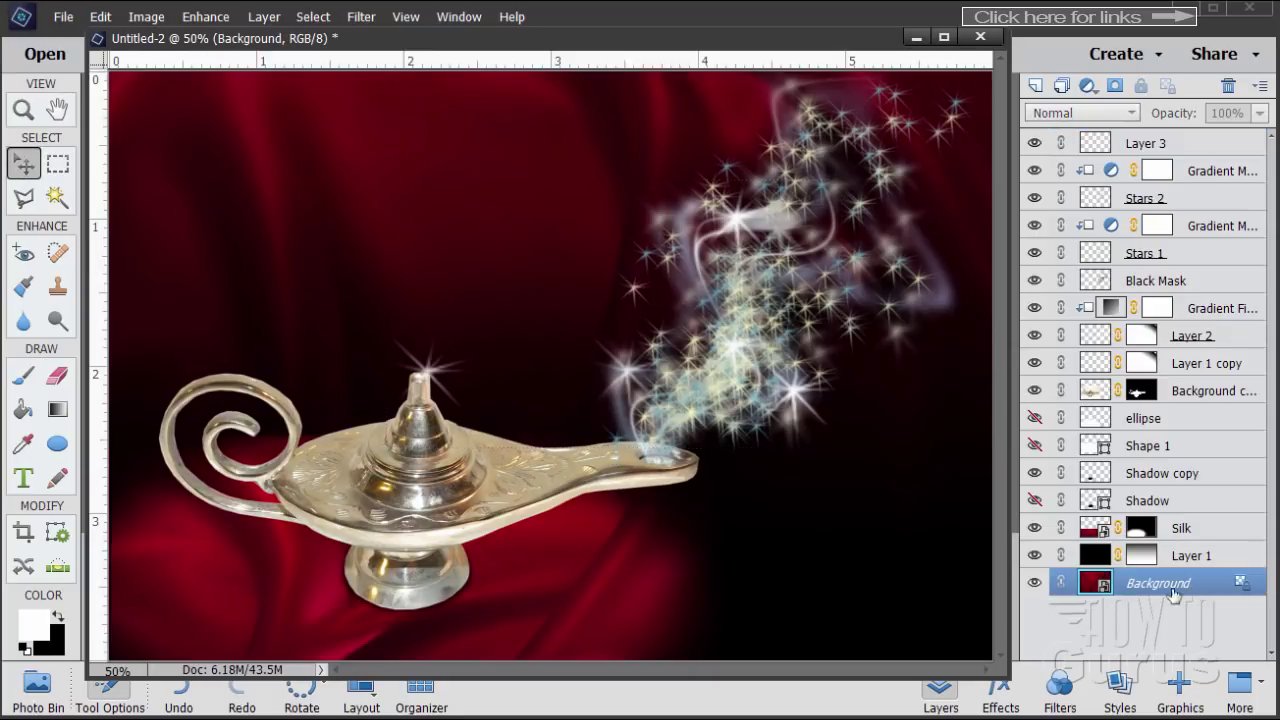